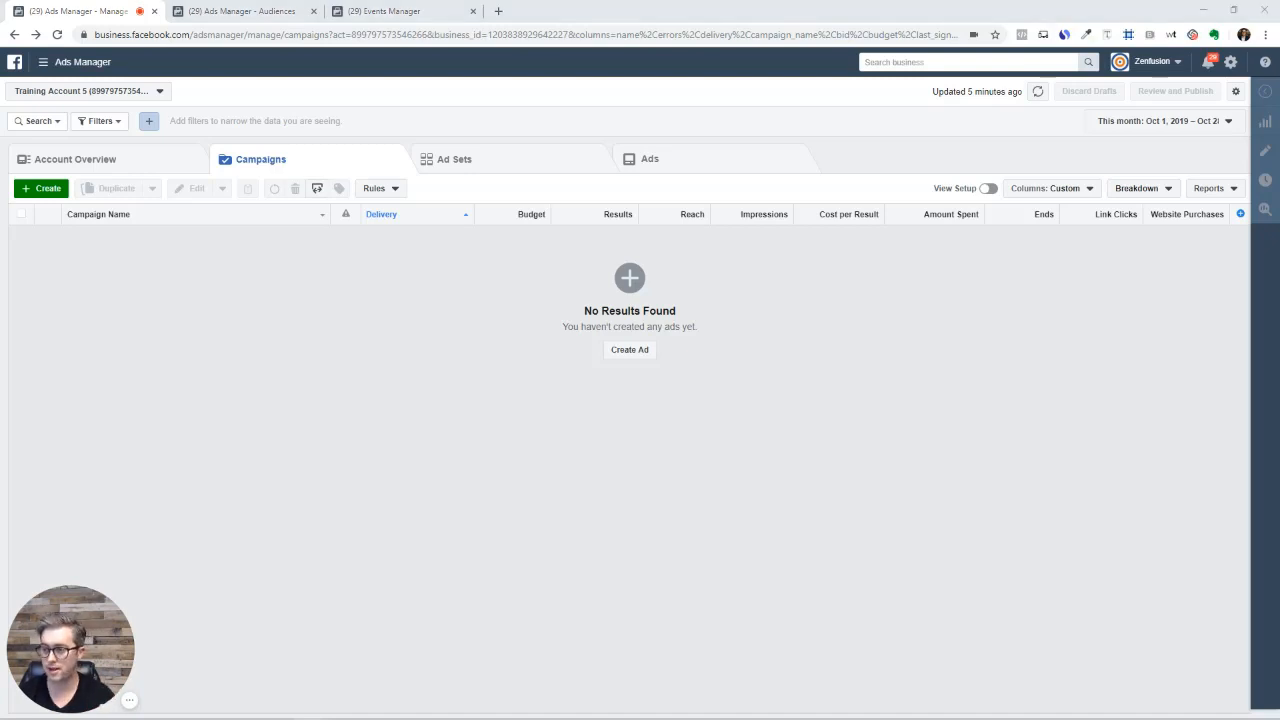
Drag the incognito business.facebook.com window over the empty Ads Manager campaign list
{"action": "left_click_drag", "start_coordinate": [1279, 158], "coordinate": [645, 111]}
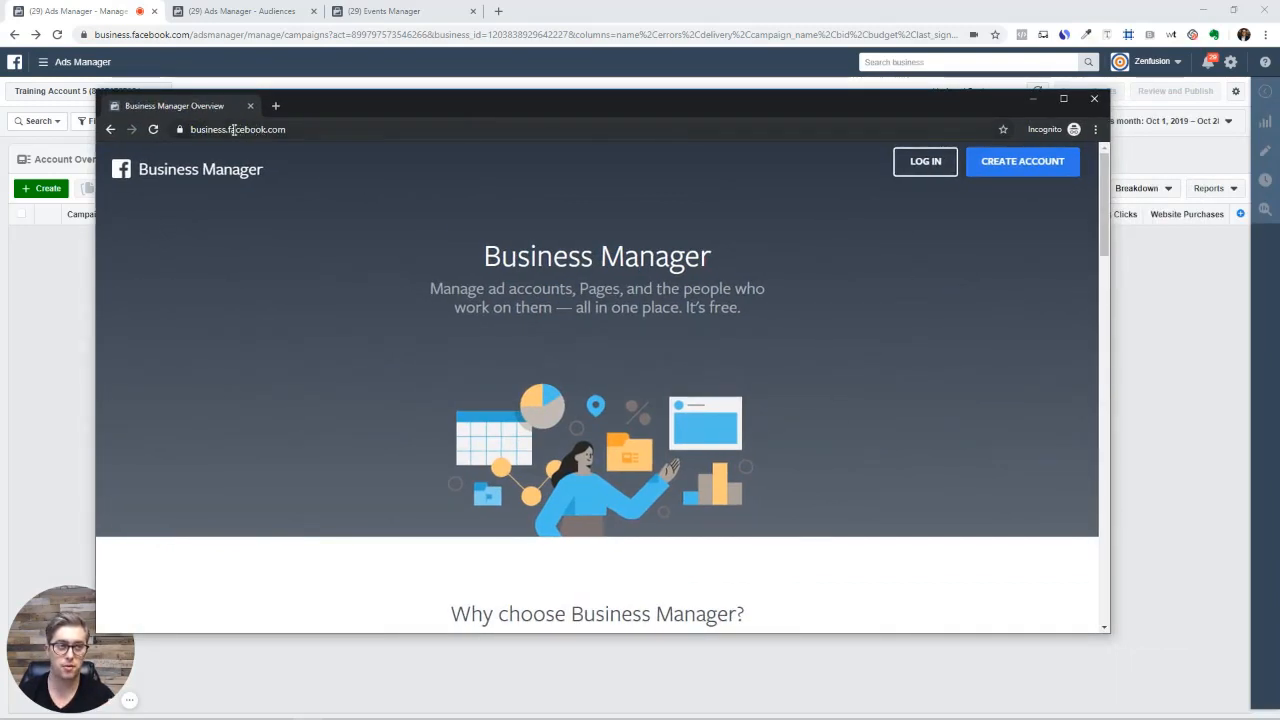
Nudge the incognito window right and scroll through the Business Manager overview page
{"action": "left_click", "coordinate": [194, 129]}
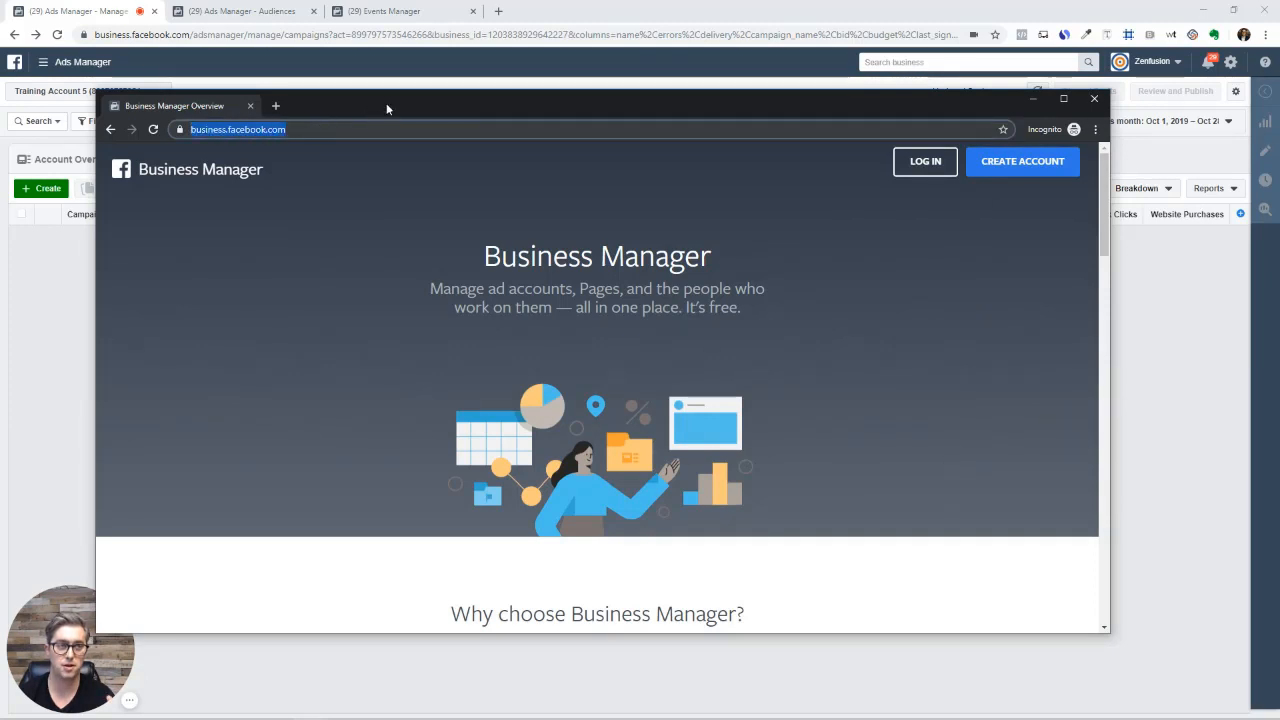
{"action": "left_click_drag", "start_coordinate": [386, 103], "coordinate": [455, 101]}
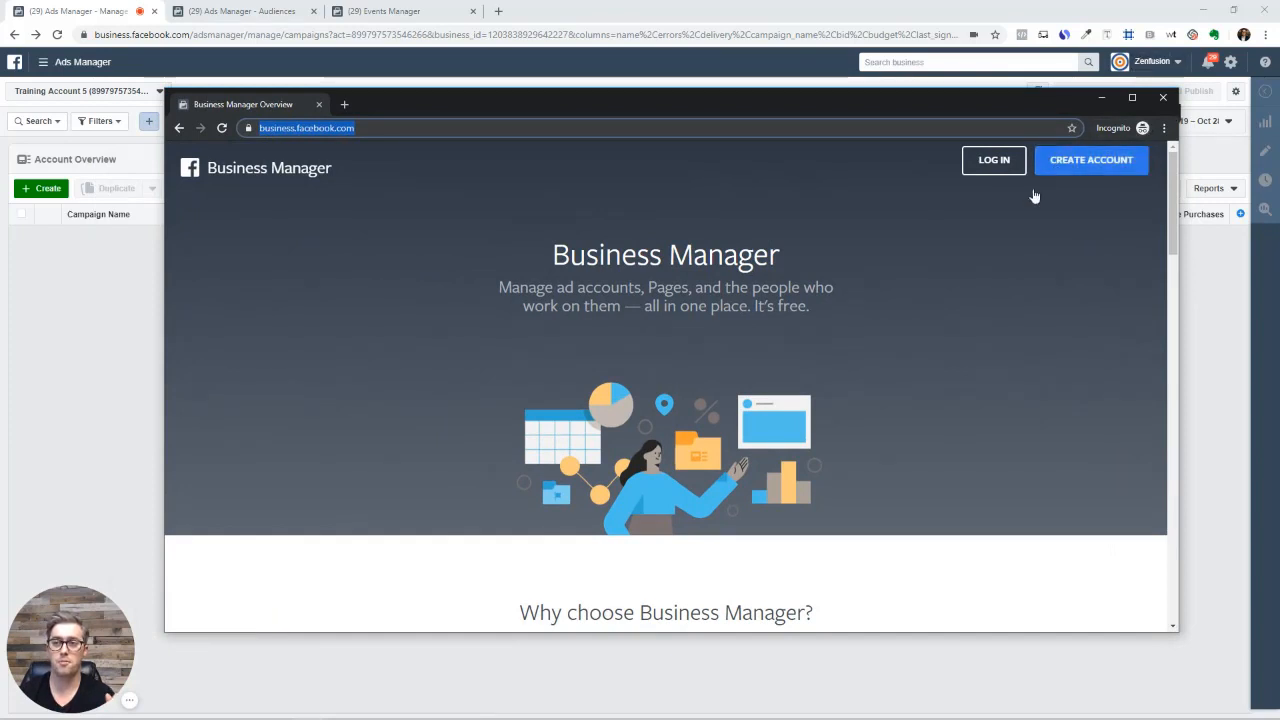
{"action": "scroll", "coordinate": [791, 302], "scroll_direction": "down", "scroll_amount": 2}
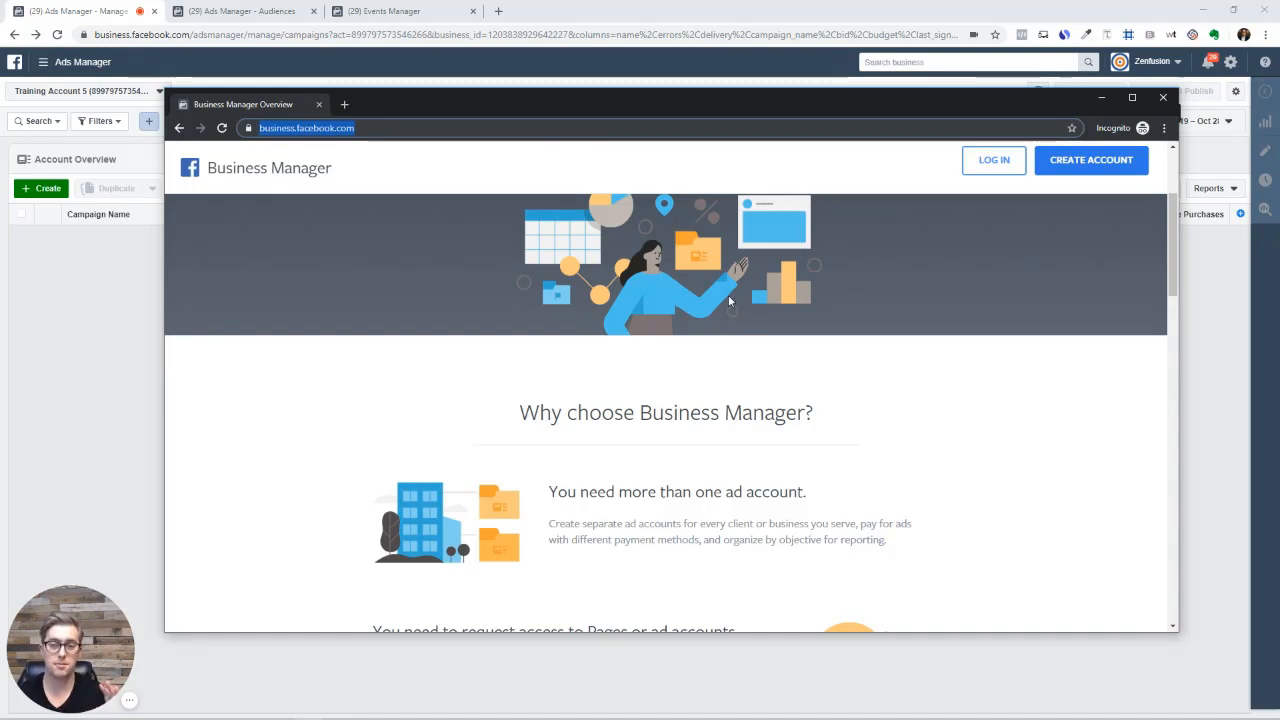
{"action": "scroll", "coordinate": [724, 320], "scroll_direction": "down", "scroll_amount": 2}
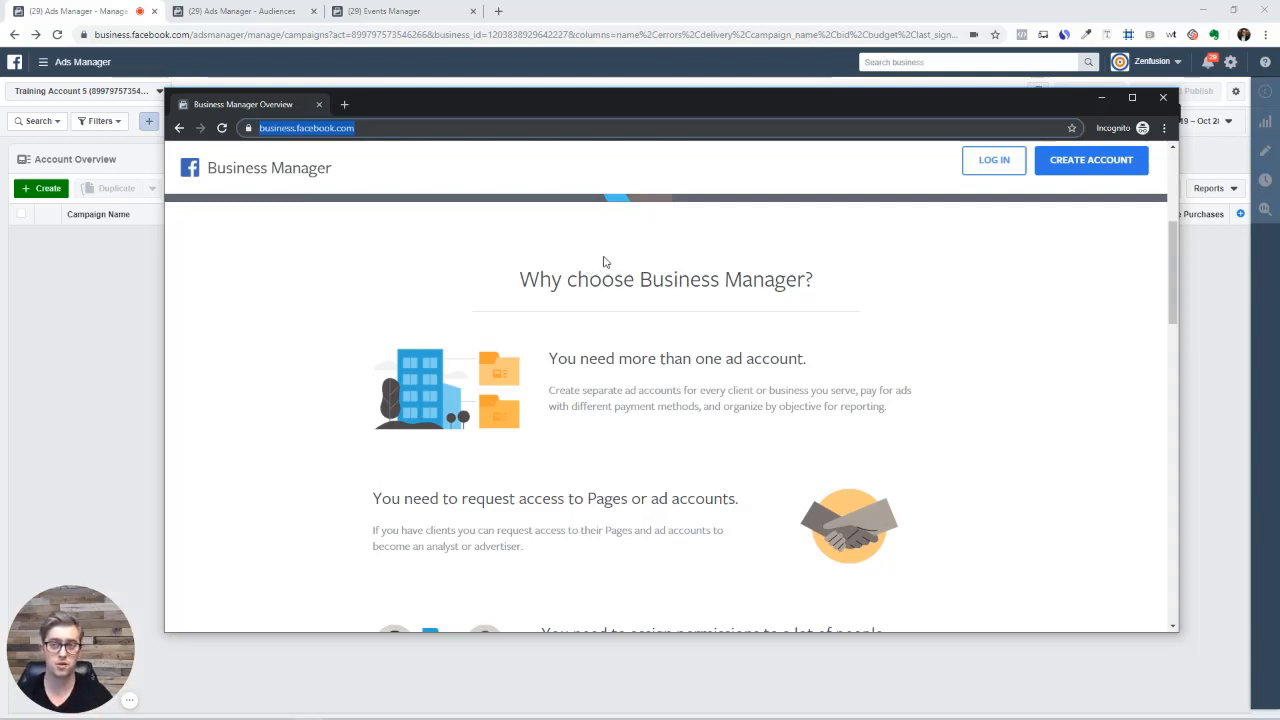
{"action": "scroll", "coordinate": [686, 346], "scroll_direction": "down", "scroll_amount": 2}
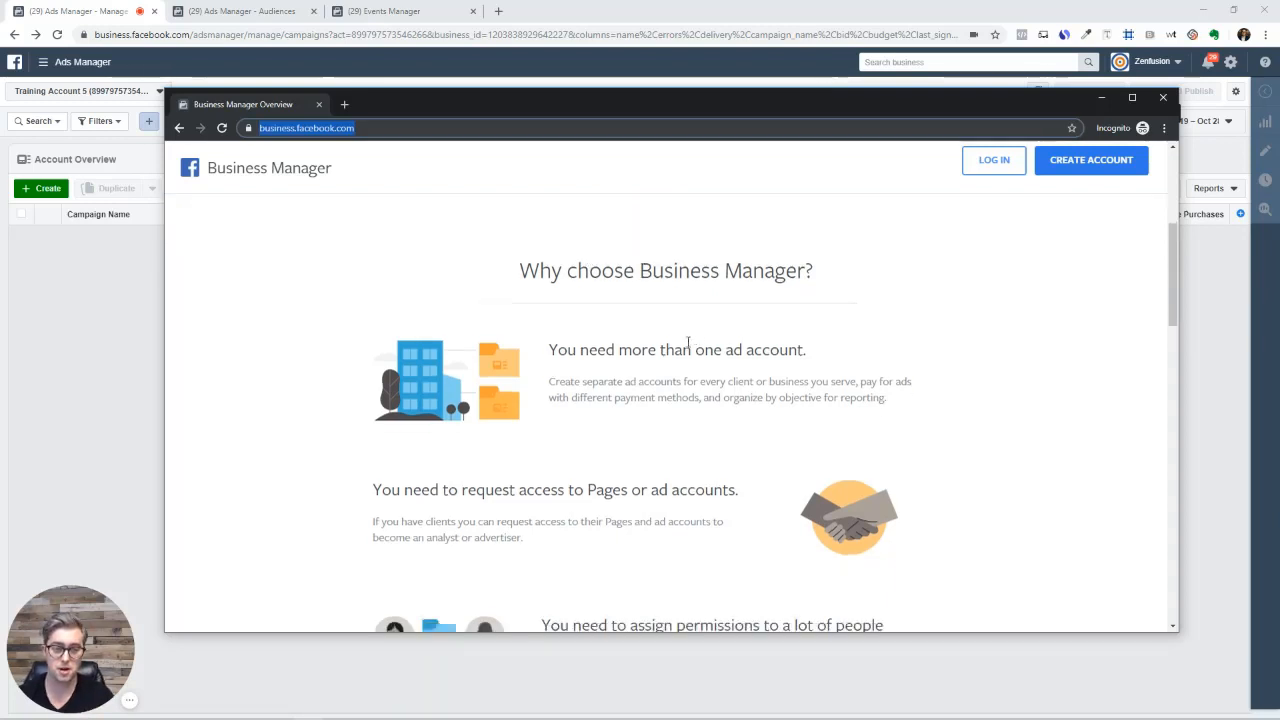
{"action": "scroll", "coordinate": [698, 333], "scroll_direction": "down", "scroll_amount": 1}
{"action": "scroll", "coordinate": [690, 330], "scroll_direction": "down", "scroll_amount": 1}
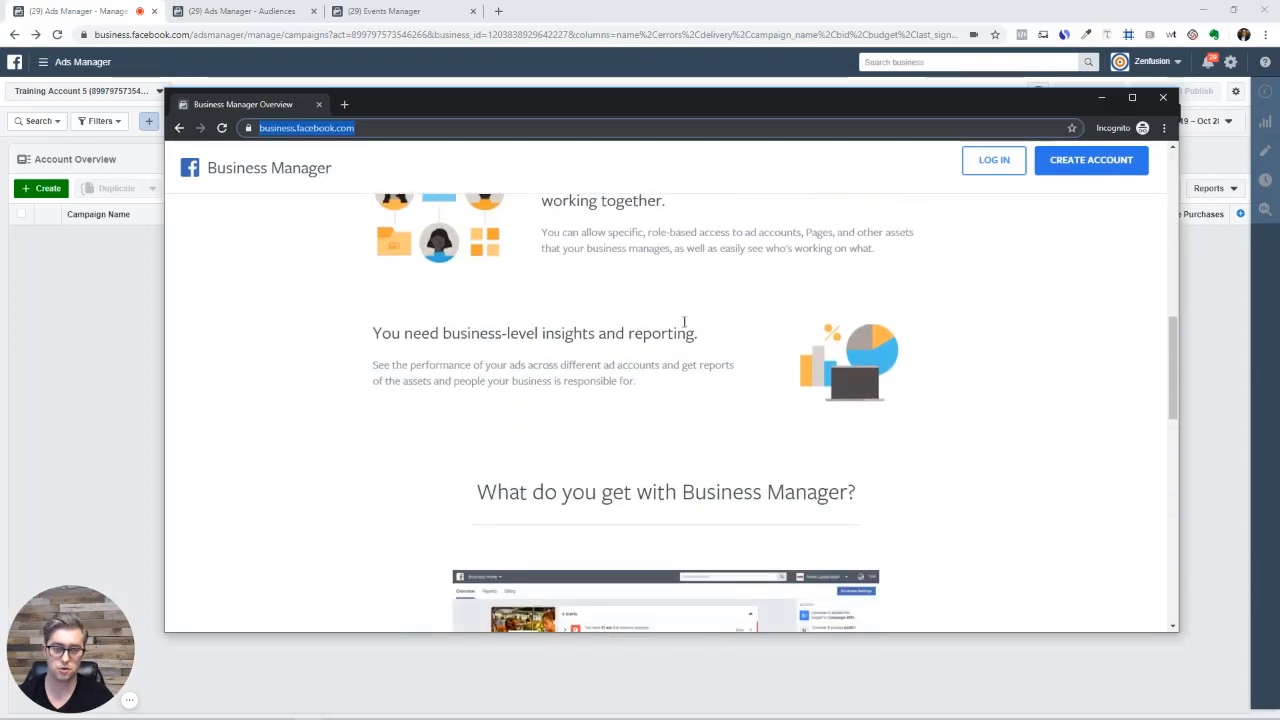
{"action": "scroll", "coordinate": [676, 310], "scroll_direction": "down", "scroll_amount": 1}
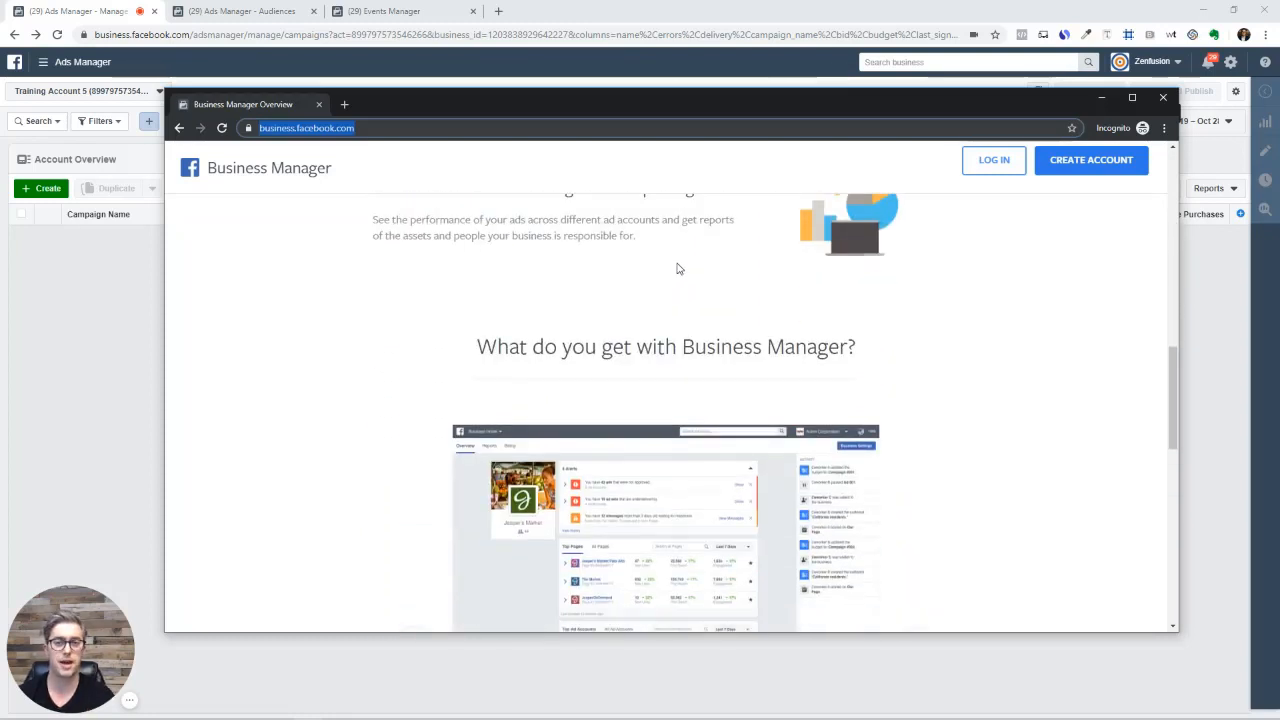
{"action": "scroll", "coordinate": [676, 270], "scroll_direction": "down", "scroll_amount": 1}
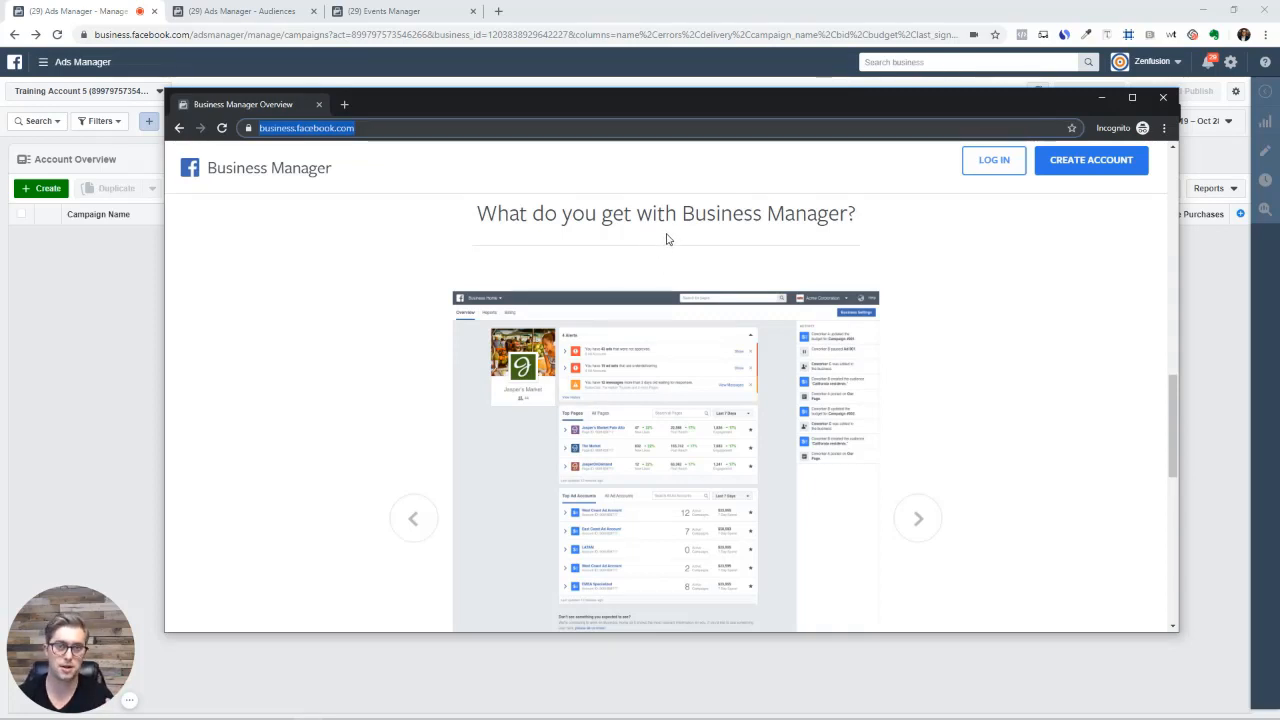
{"action": "scroll", "coordinate": [668, 239], "scroll_direction": "down", "scroll_amount": 1}
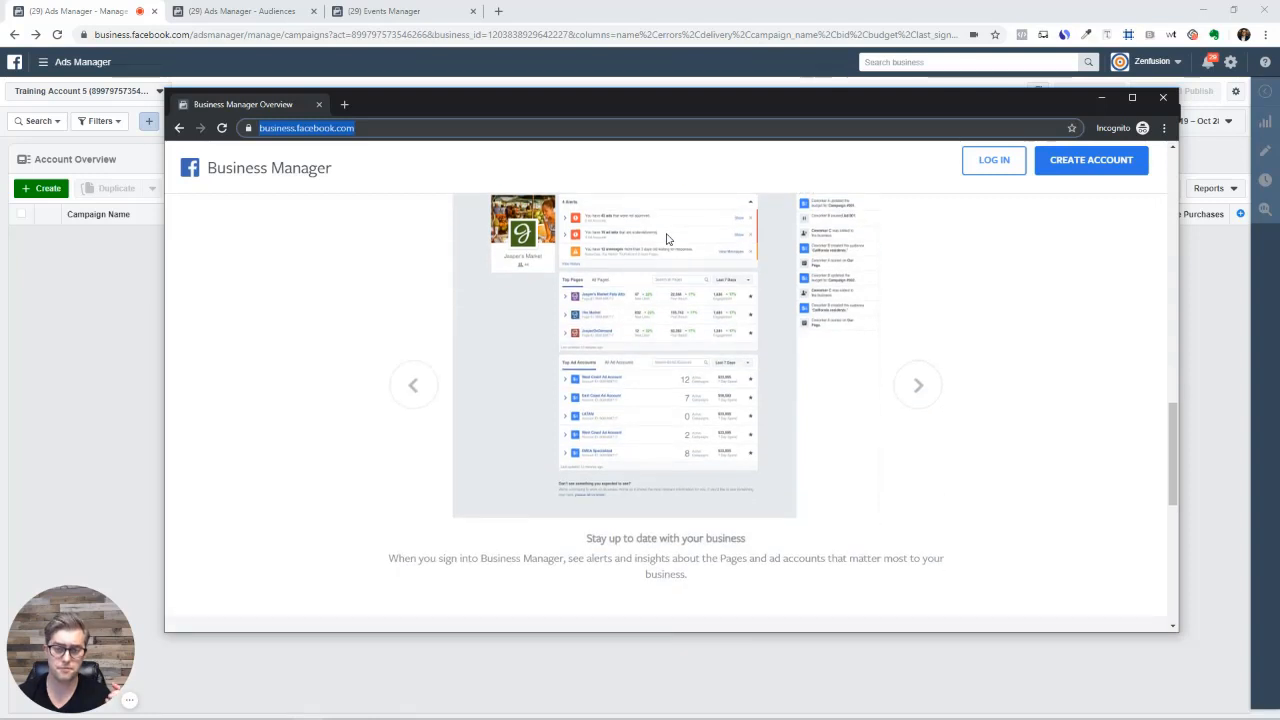
{"action": "scroll", "coordinate": [906, 304], "scroll_direction": "down", "scroll_amount": 2}
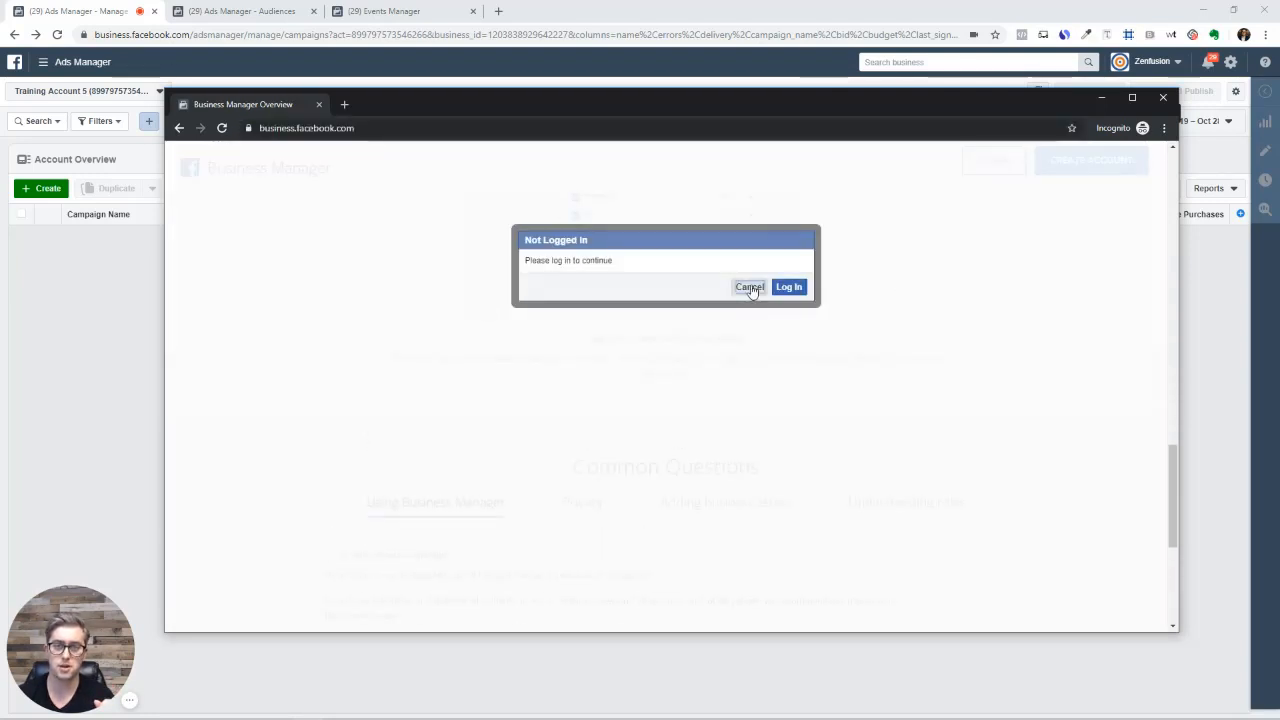
Dismiss the Not Logged In prompt, bring up the Business Manager login form, then close the window
{"action": "left_click", "coordinate": [749, 287]}
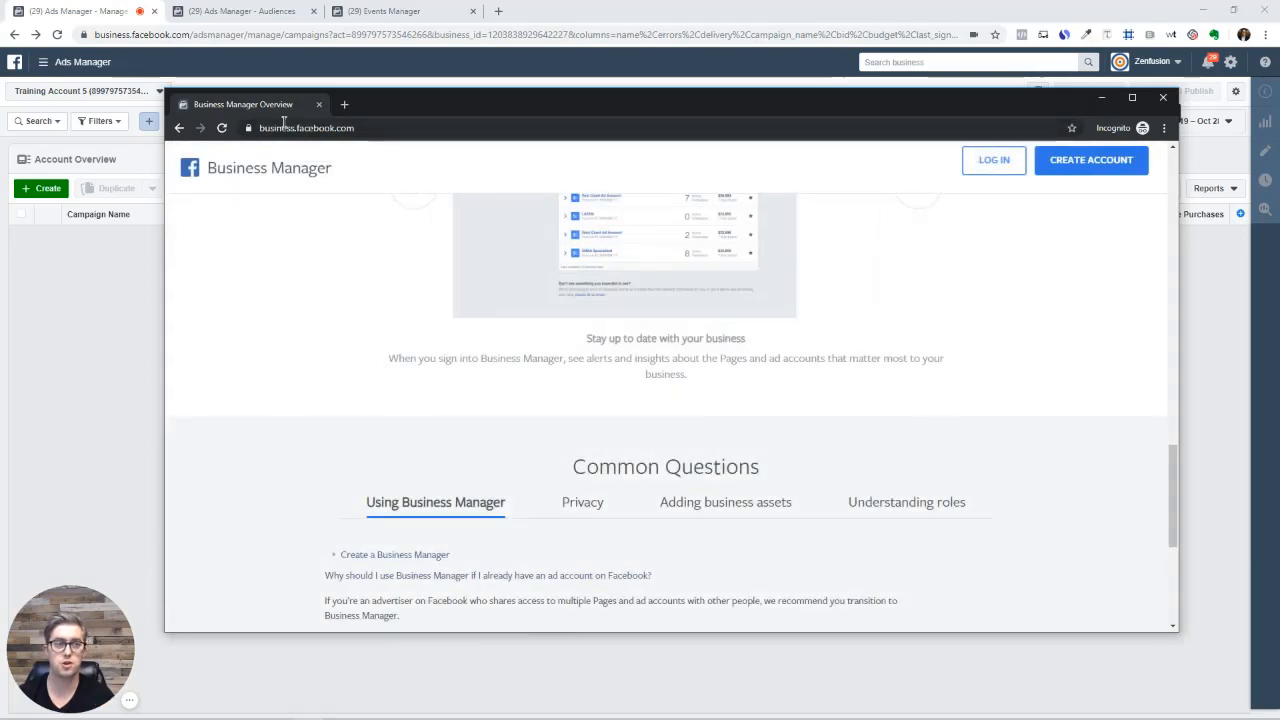
{"action": "left_click", "coordinate": [1062, 165]}
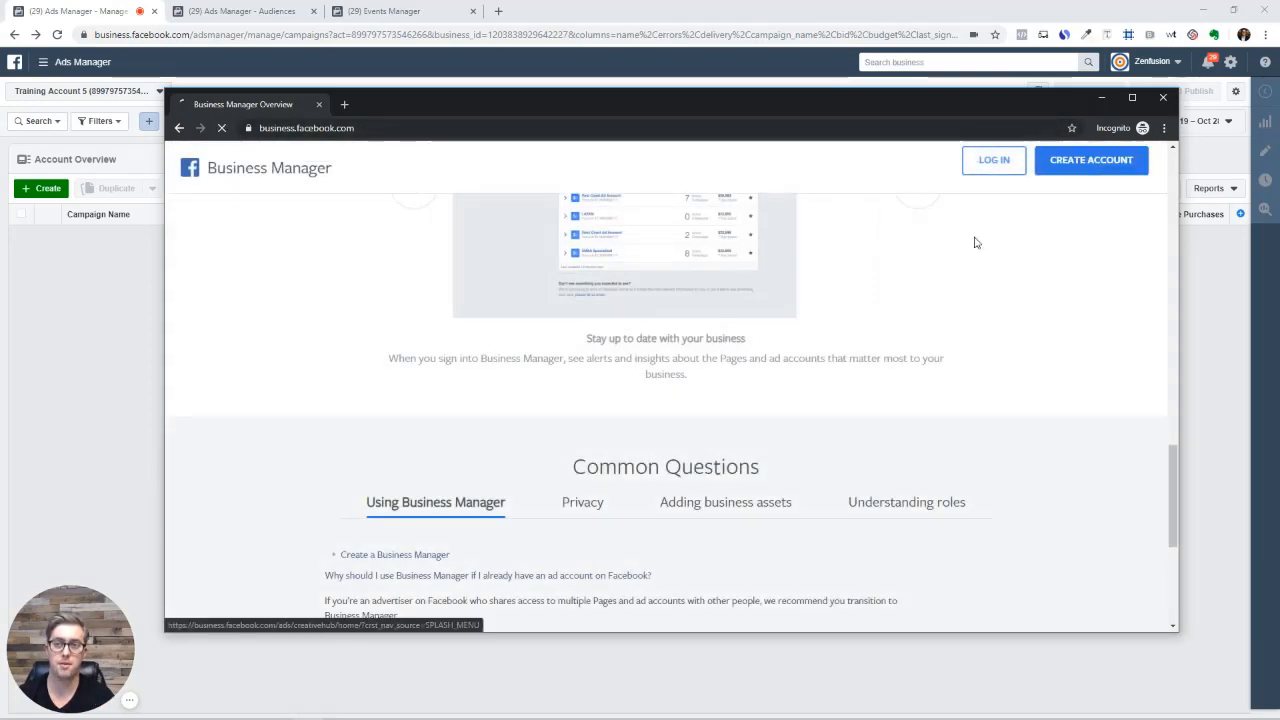
{"action": "left_click", "coordinate": [1010, 168]}
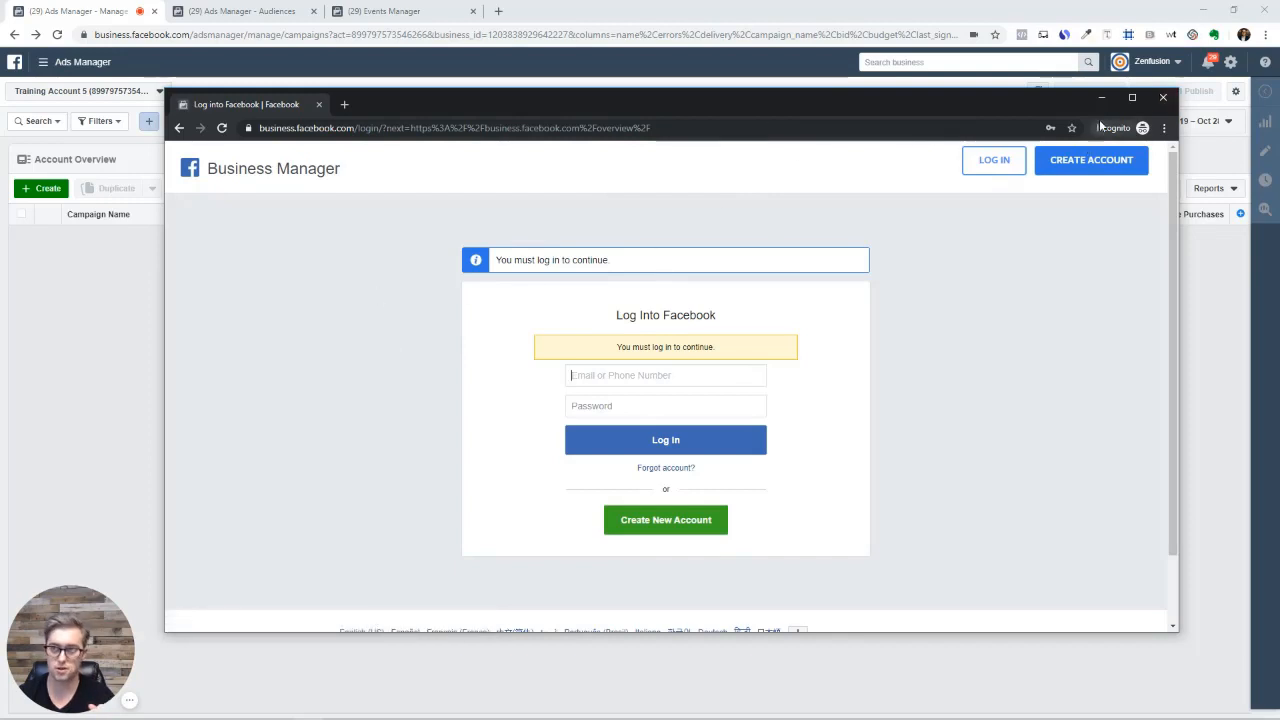
{"action": "left_click", "coordinate": [1166, 97]}
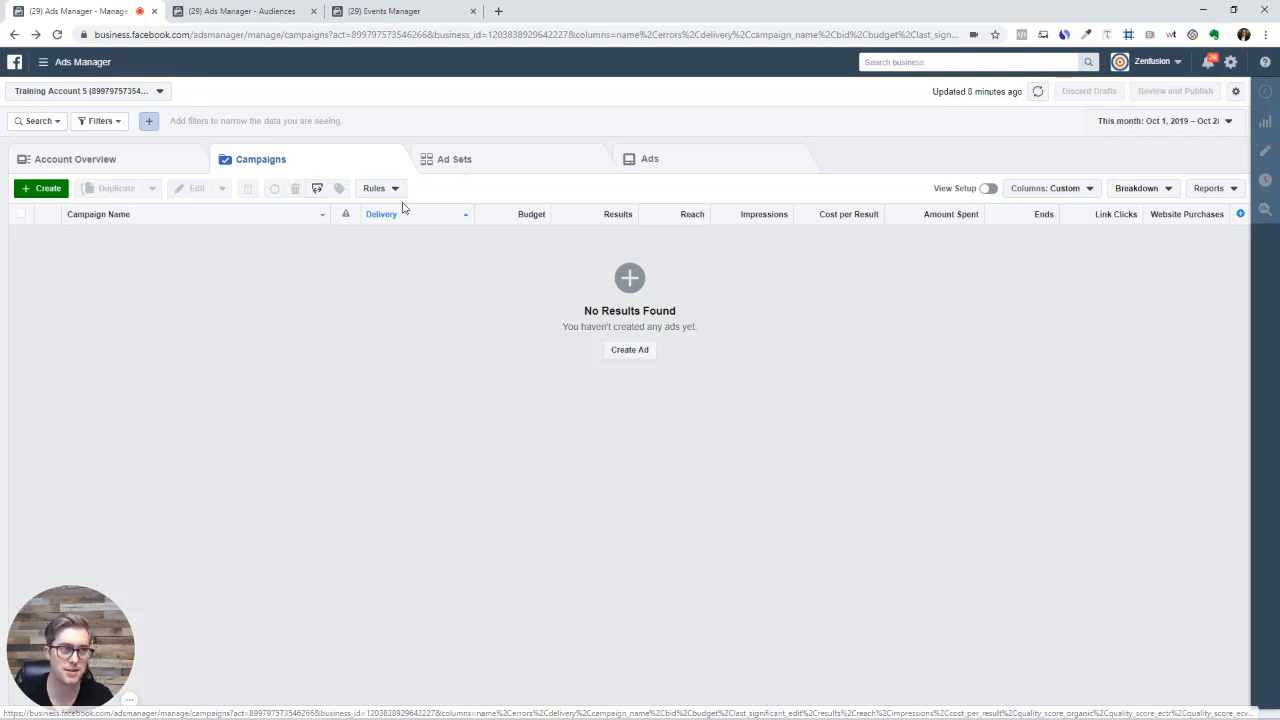
Start a new ad campaign using Guided Creation
{"action": "left_click", "coordinate": [47, 190]}
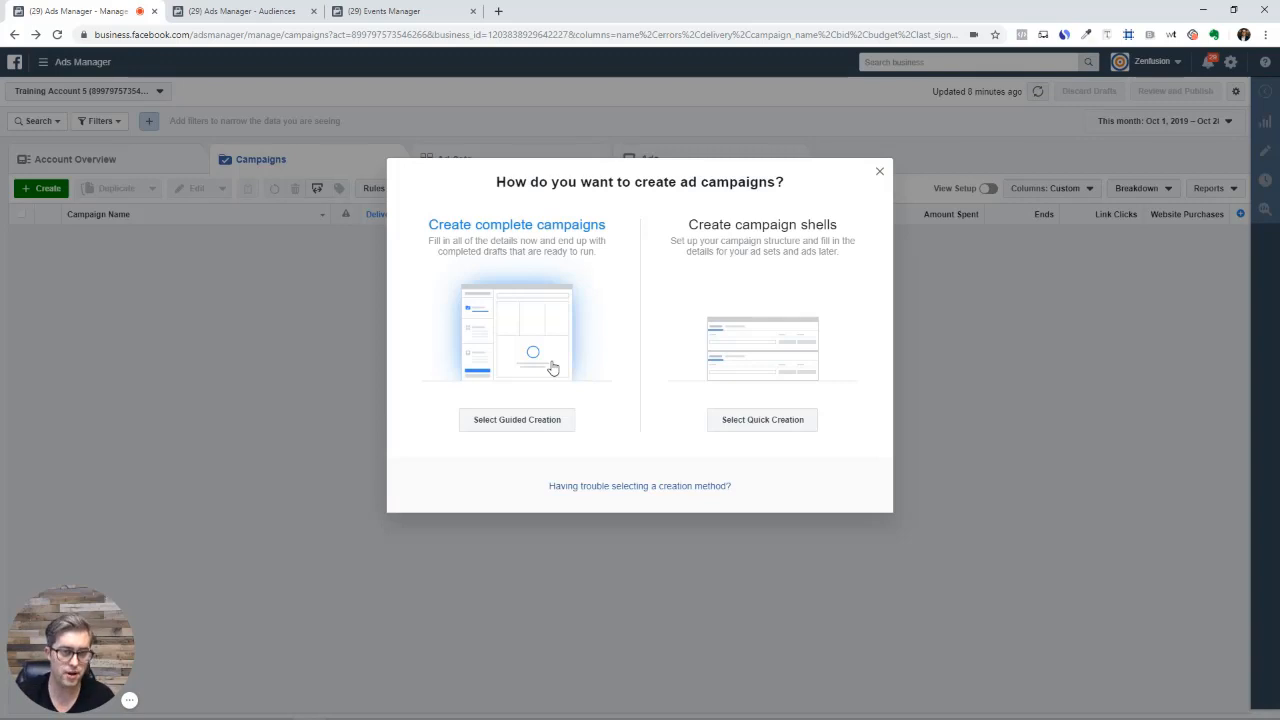
{"action": "left_click", "coordinate": [504, 428]}
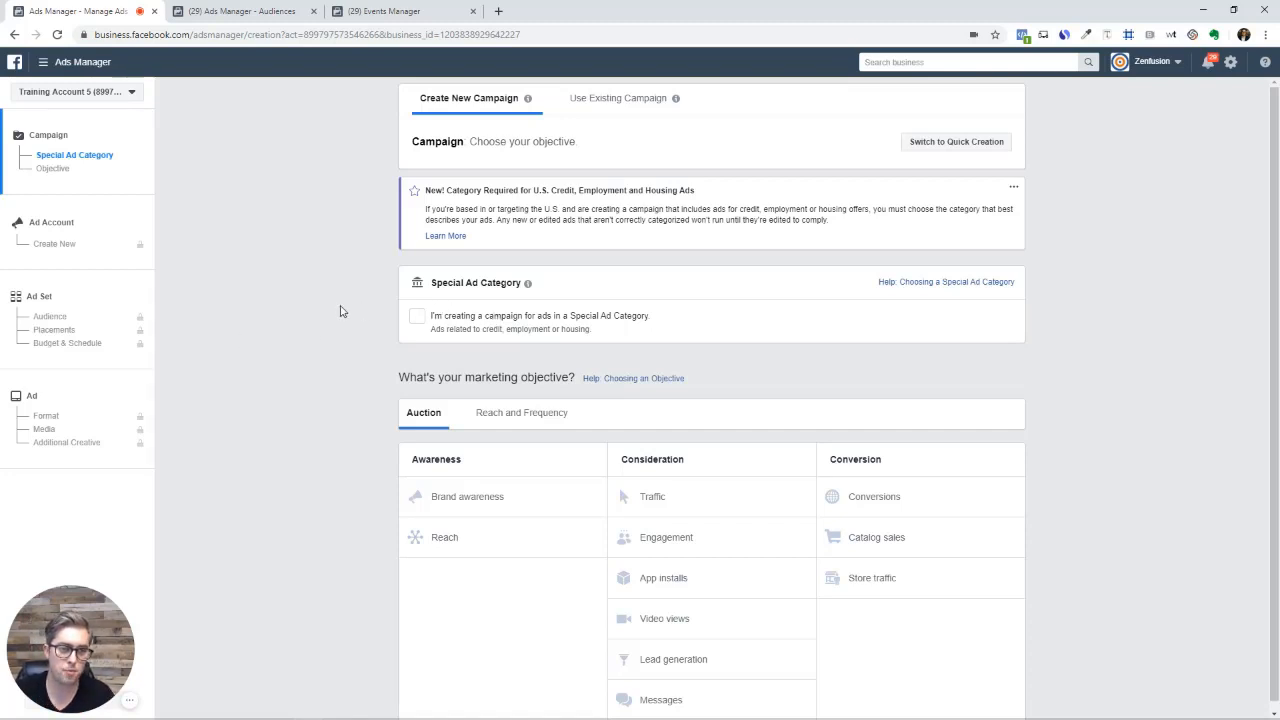
Scroll to the marketing objective section and view help on choosing an objective
{"action": "scroll", "coordinate": [329, 420], "scroll_direction": "down", "scroll_amount": 1}
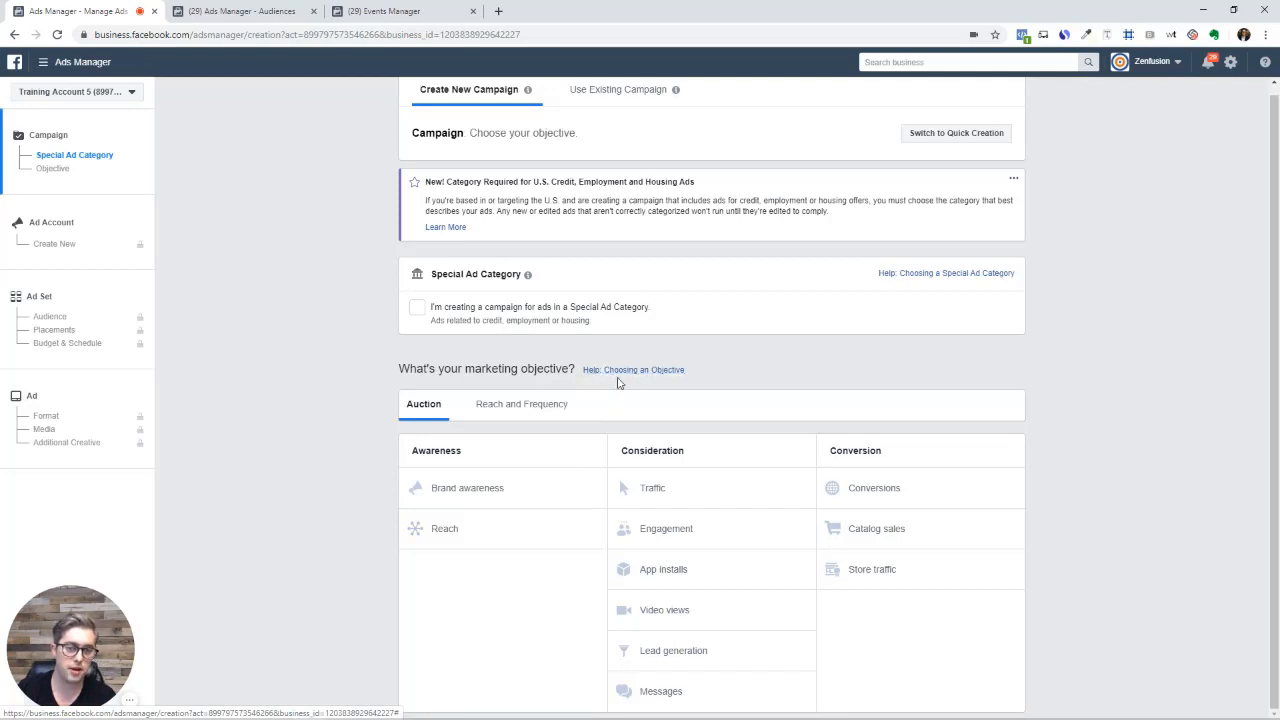
{"action": "left_click", "coordinate": [640, 372]}
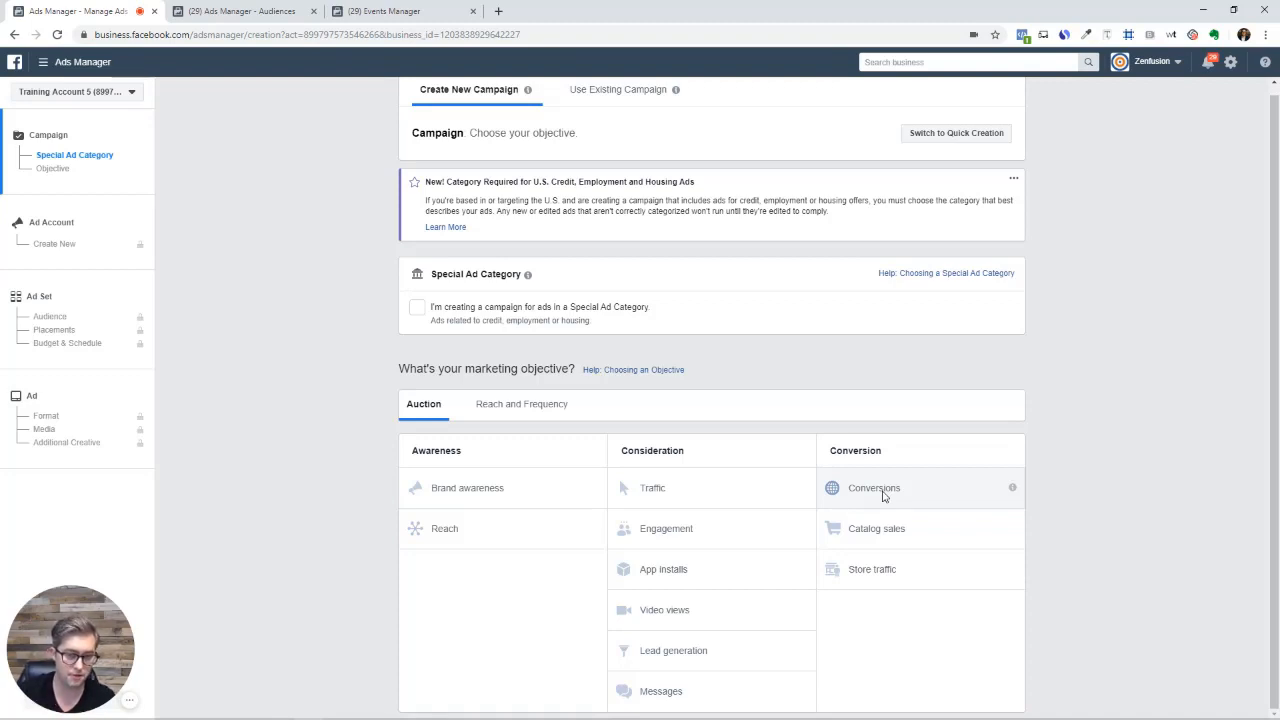
Try Traffic, Brand awareness, Engagement and Video views, then settle on Conversions as the objective
{"action": "left_click", "coordinate": [685, 487]}
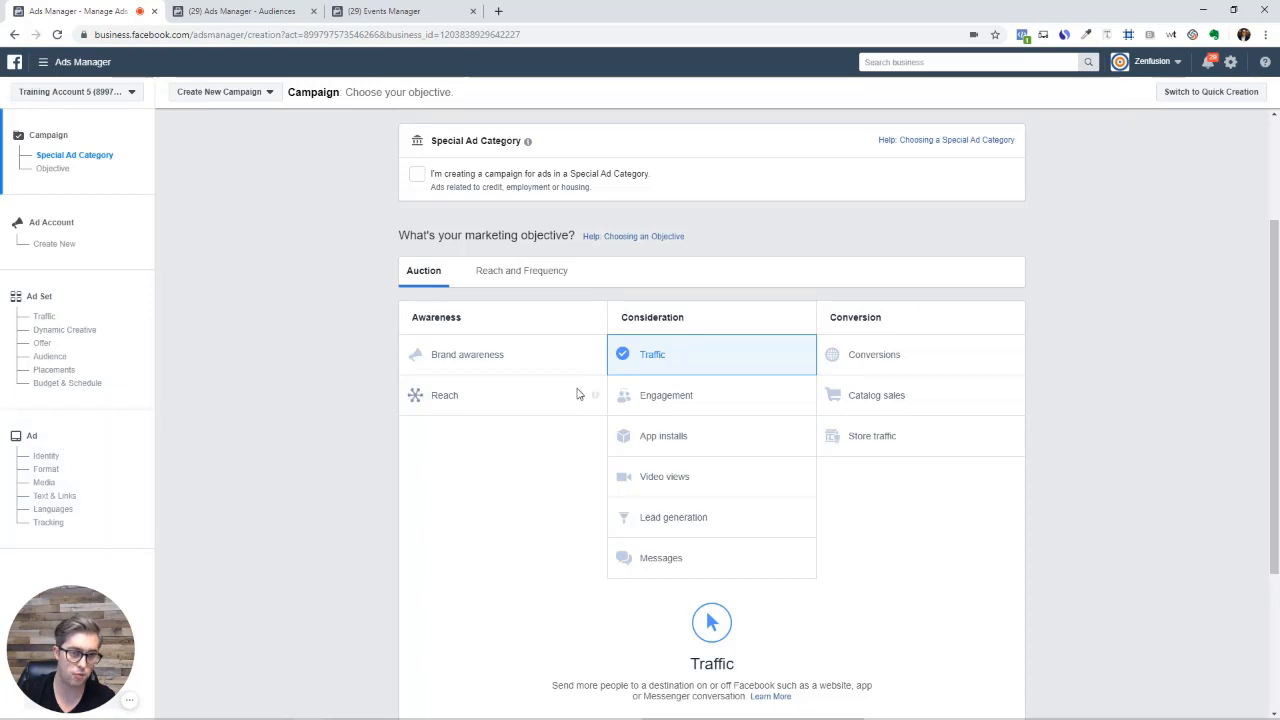
{"action": "left_click", "coordinate": [463, 352]}
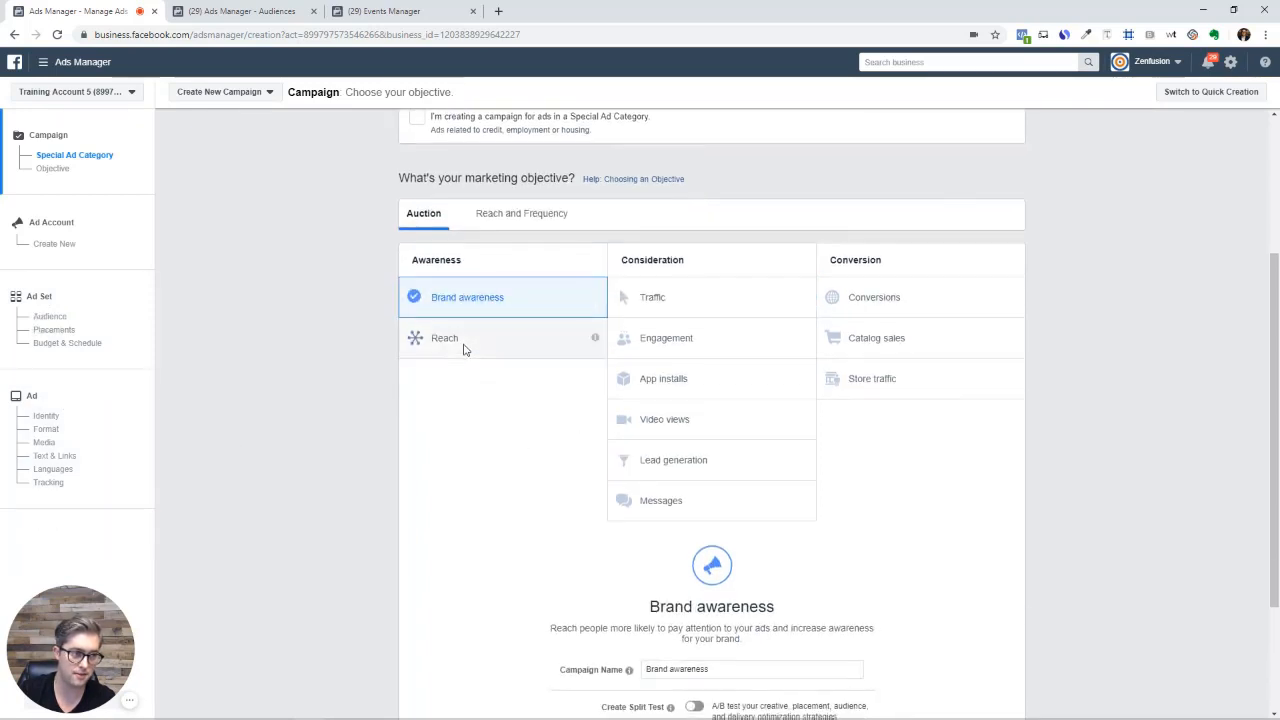
{"action": "left_click", "coordinate": [679, 348]}
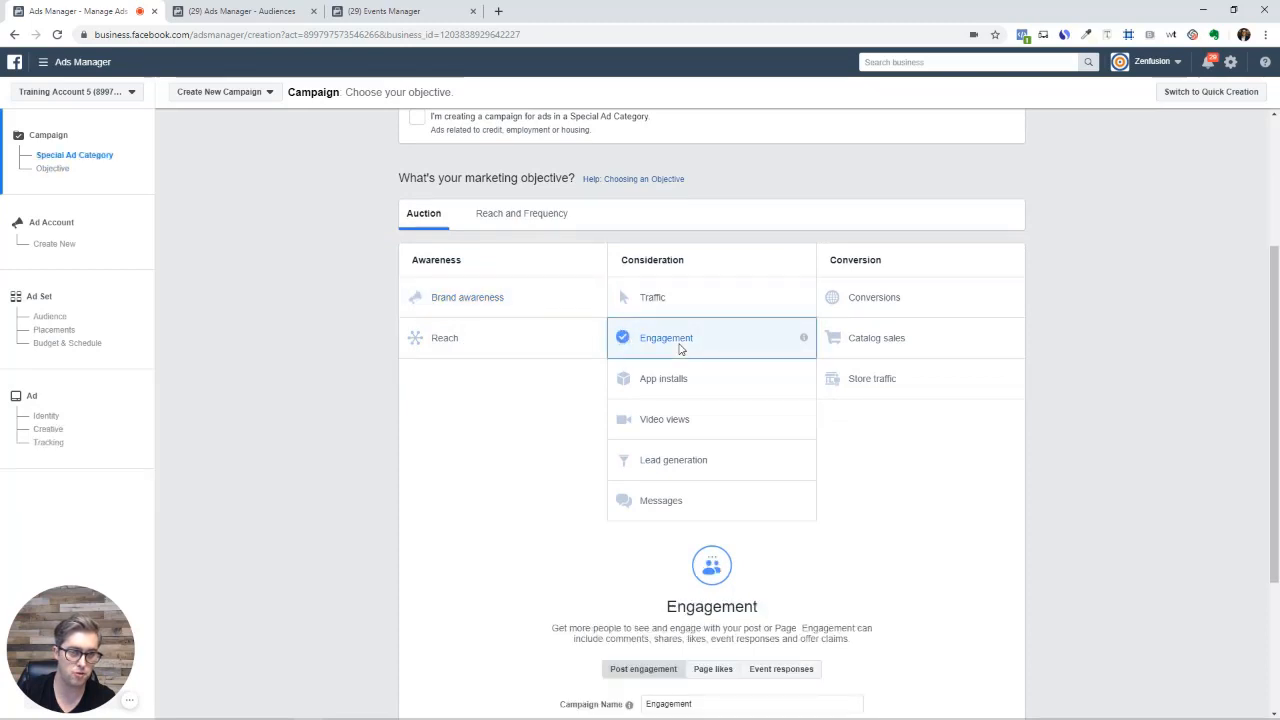
{"action": "left_click", "coordinate": [680, 417]}
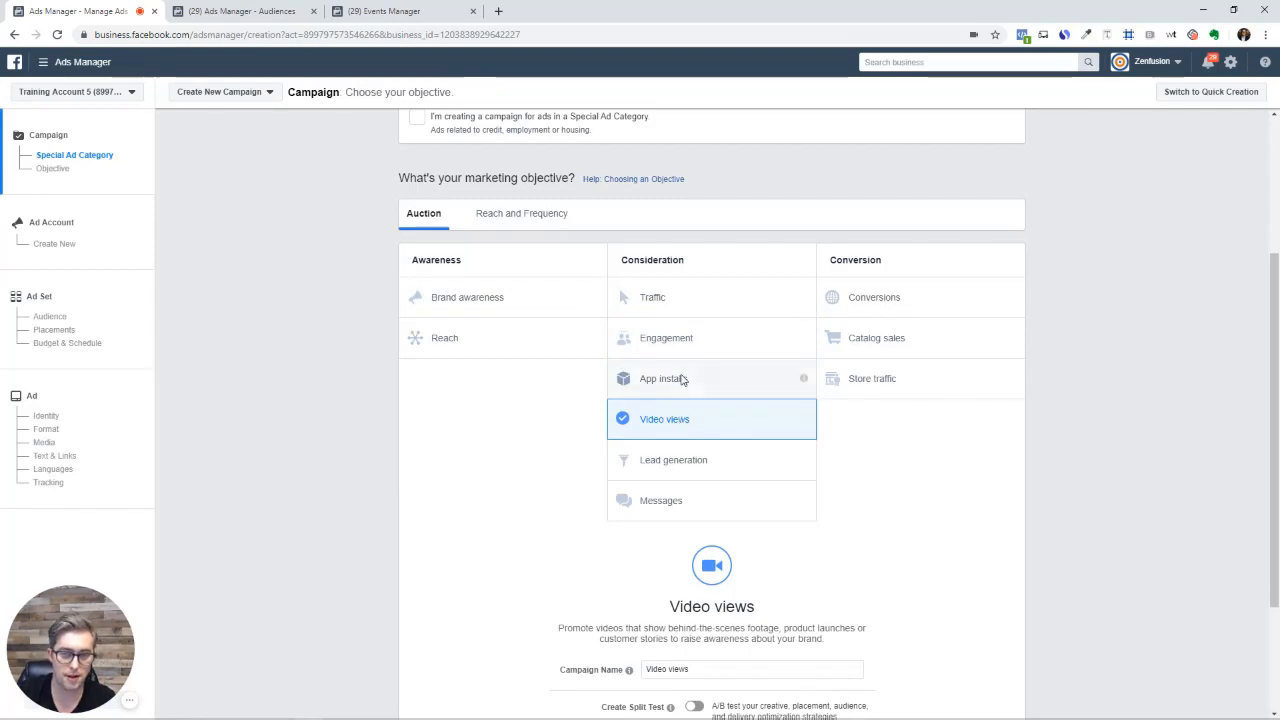
{"action": "left_click", "coordinate": [862, 310]}
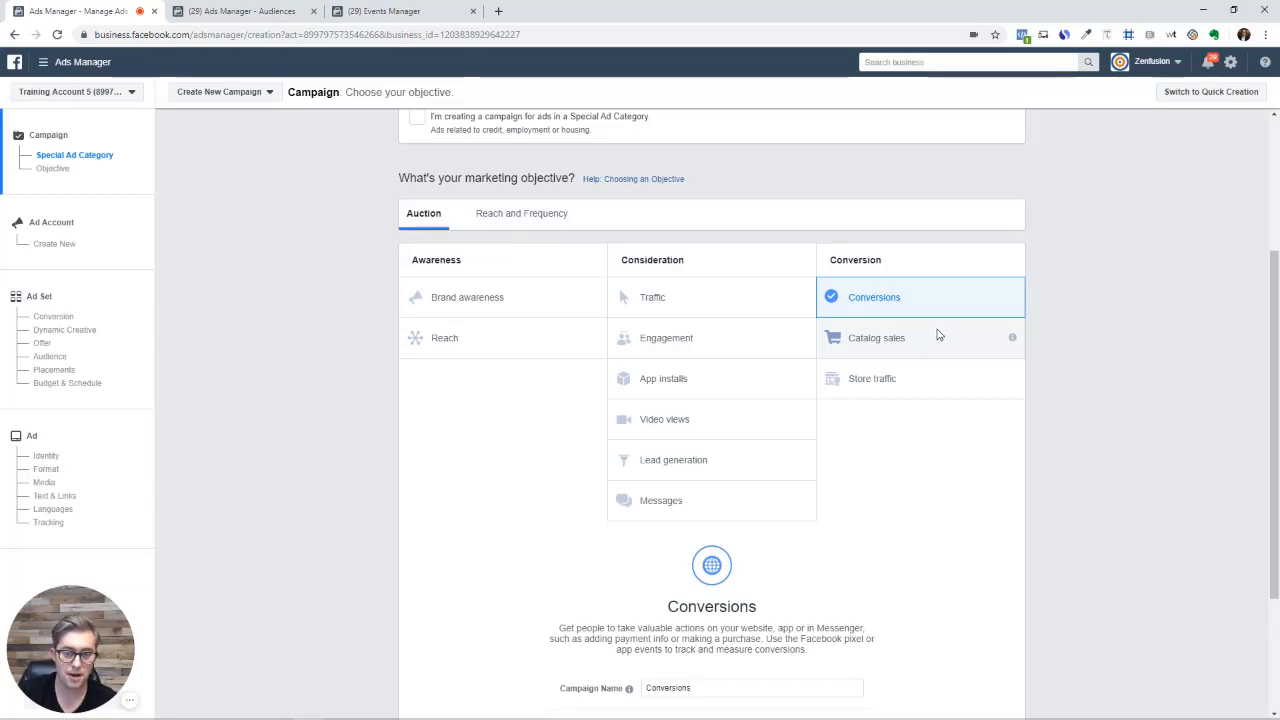
Review the campaign options and go to the US - 18+ ad set's Conversion settings
{"action": "scroll", "coordinate": [930, 509], "scroll_direction": "down", "scroll_amount": 2}
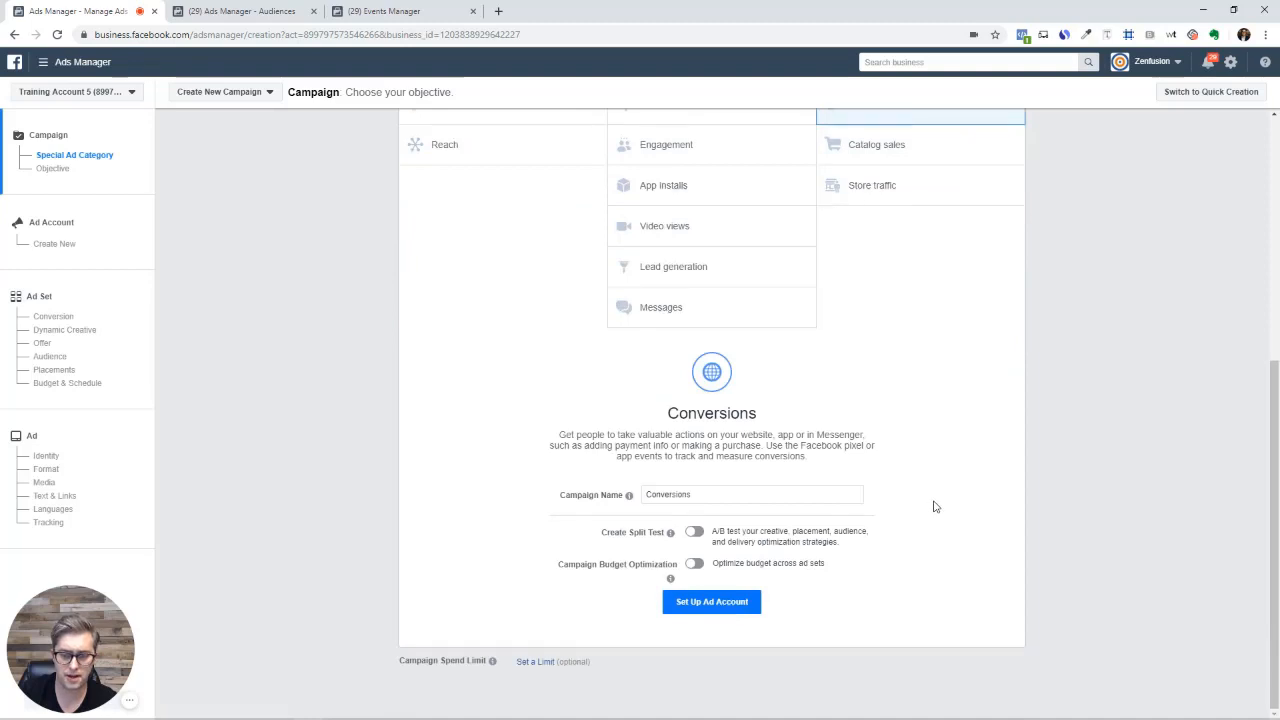
{"action": "scroll", "coordinate": [946, 480], "scroll_direction": "up", "scroll_amount": 3}
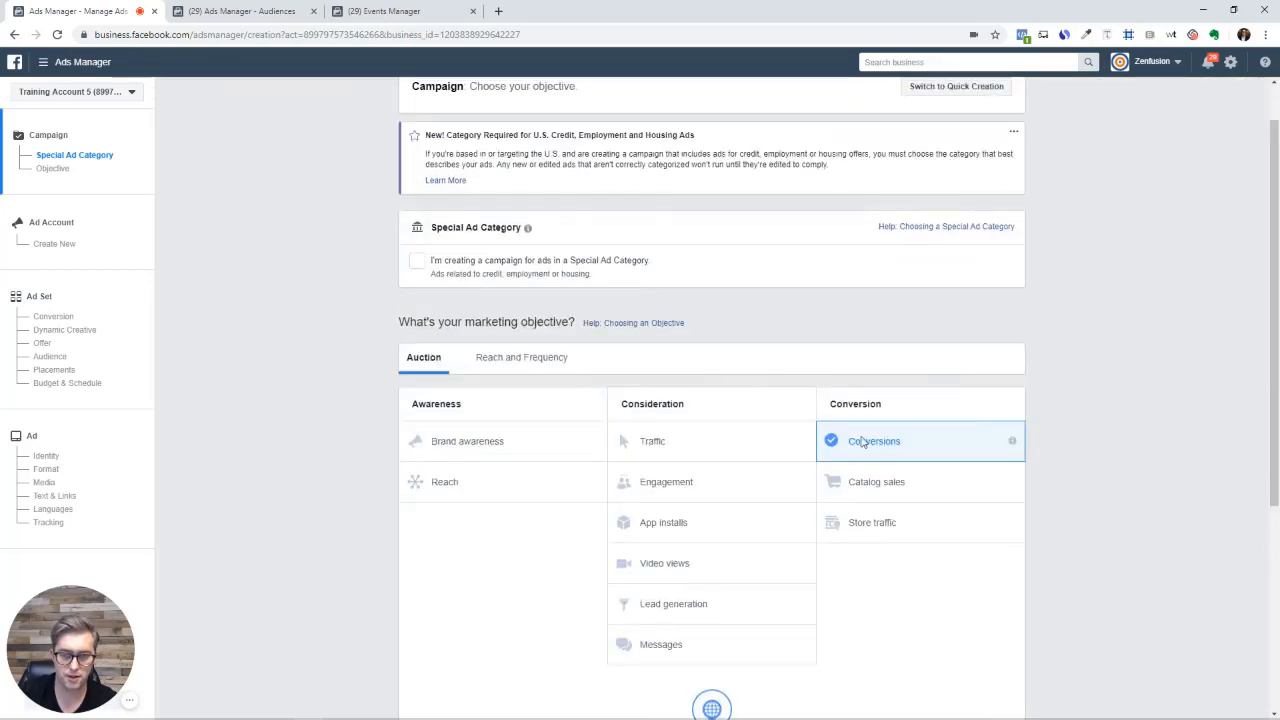
{"action": "left_click", "coordinate": [70, 317]}
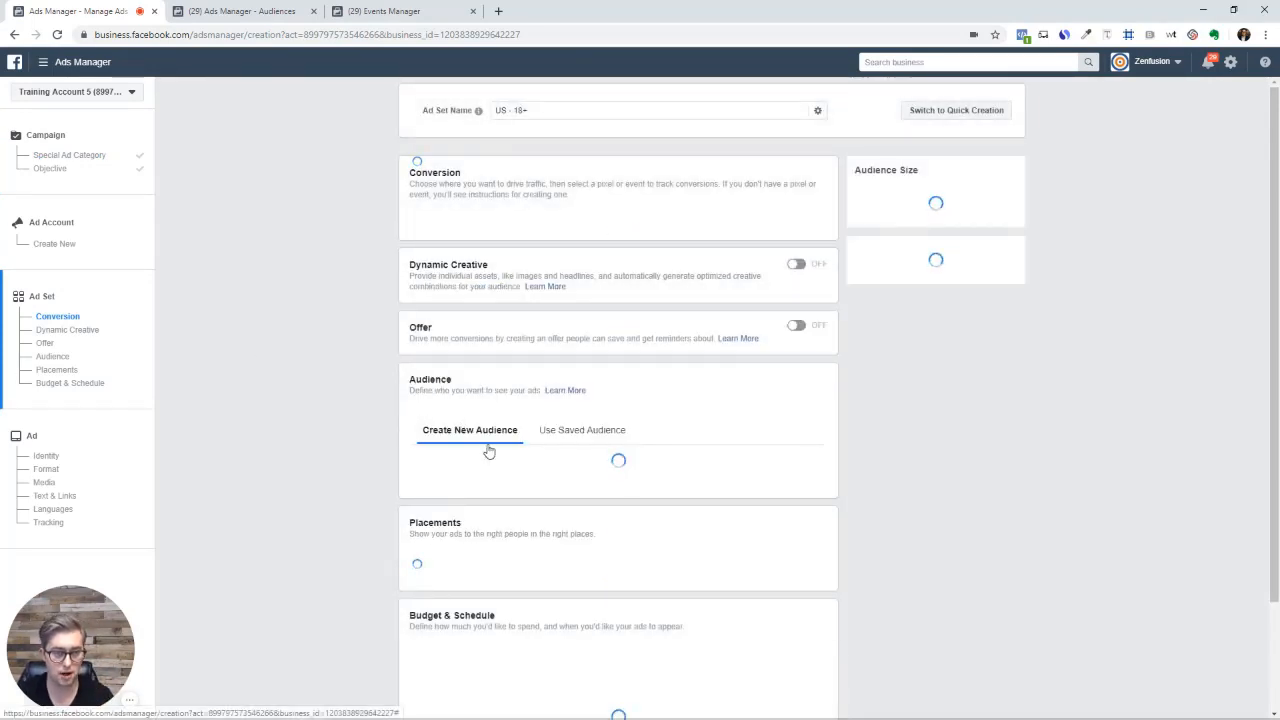
{"action": "scroll", "coordinate": [489, 451], "scroll_direction": "down", "scroll_amount": 2}
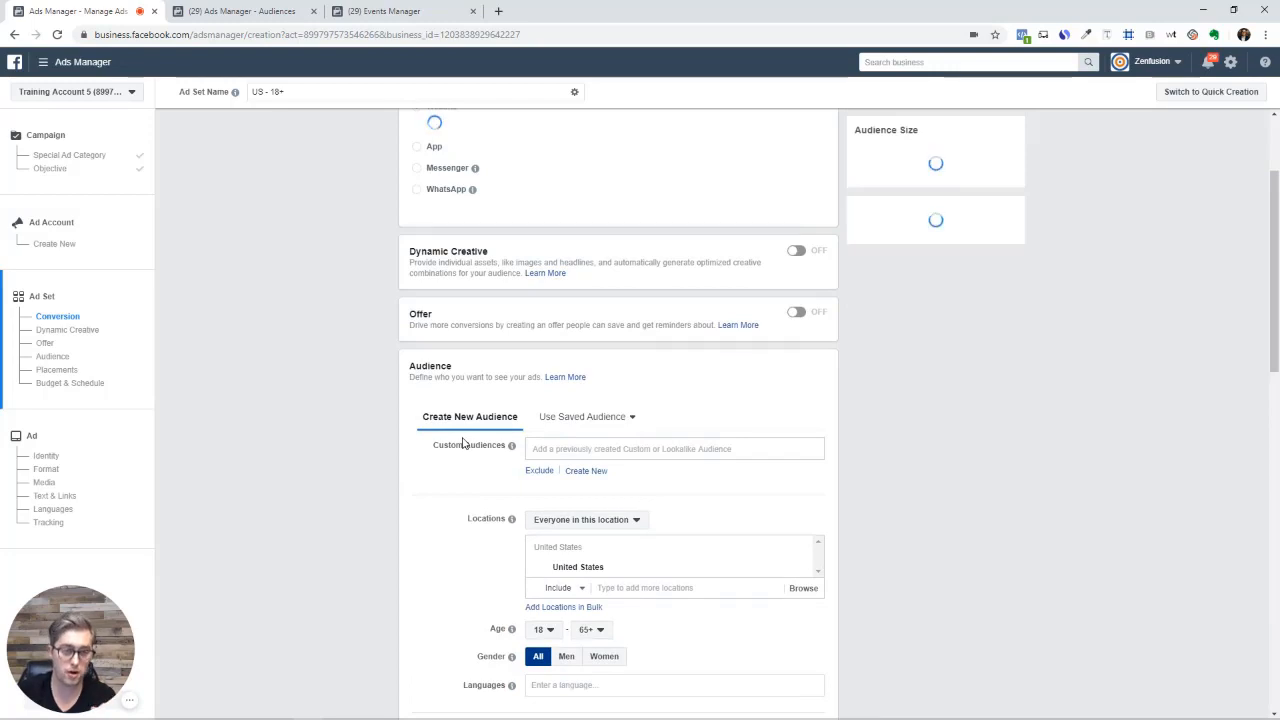
{"action": "scroll", "coordinate": [470, 443], "scroll_direction": "up", "scroll_amount": 2}
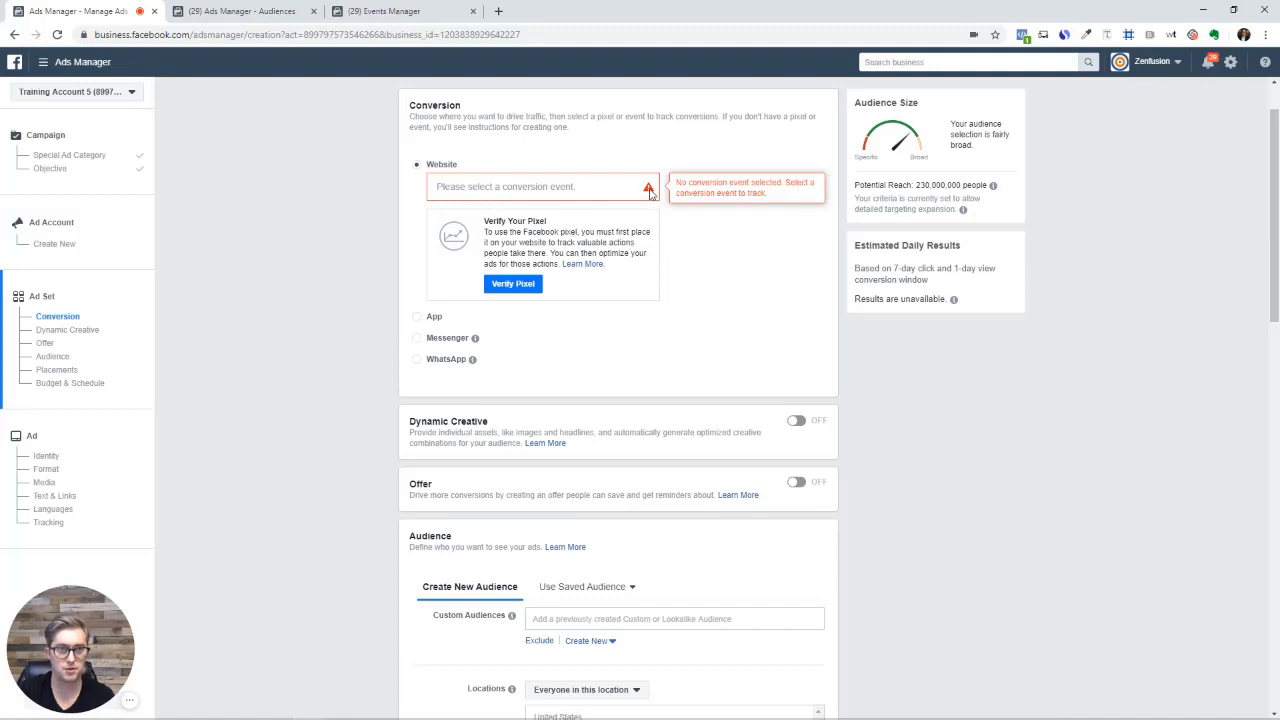
{"action": "scroll", "coordinate": [594, 354], "scroll_direction": "down", "scroll_amount": 1}
{"action": "scroll", "coordinate": [524, 331], "scroll_direction": "down", "scroll_amount": 3}
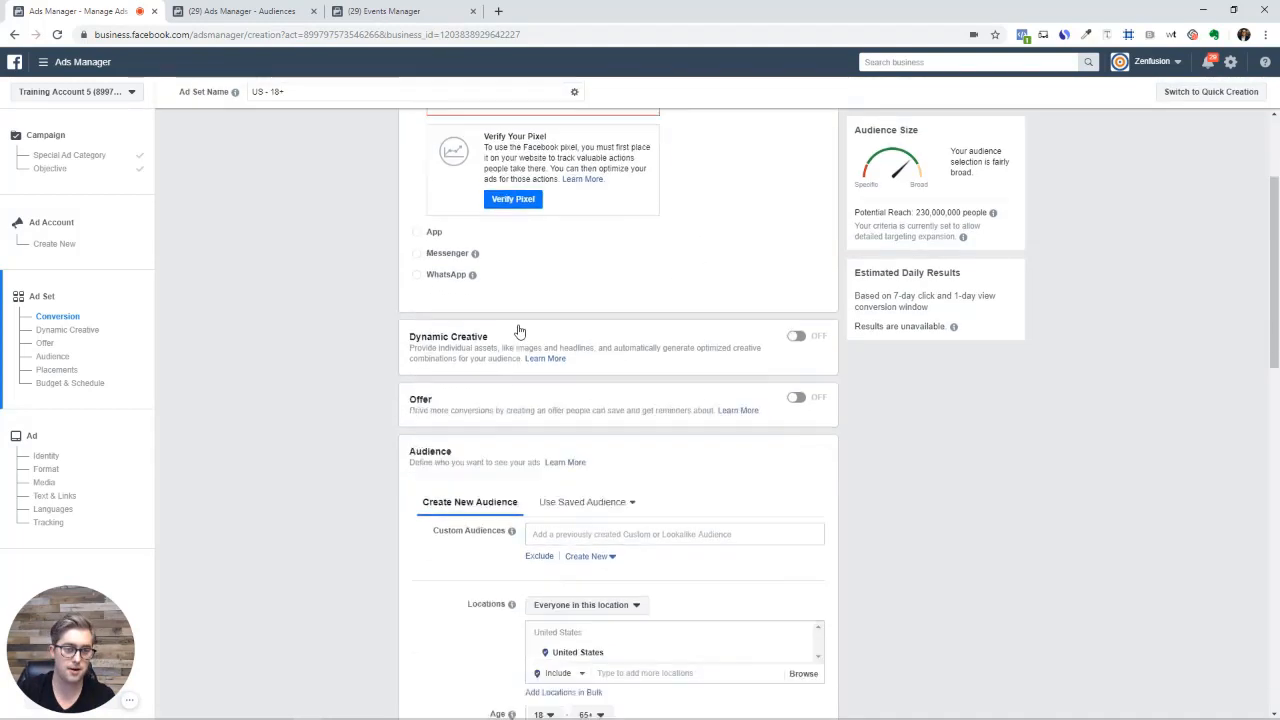
{"action": "scroll", "coordinate": [650, 440], "scroll_direction": "down", "scroll_amount": 3}
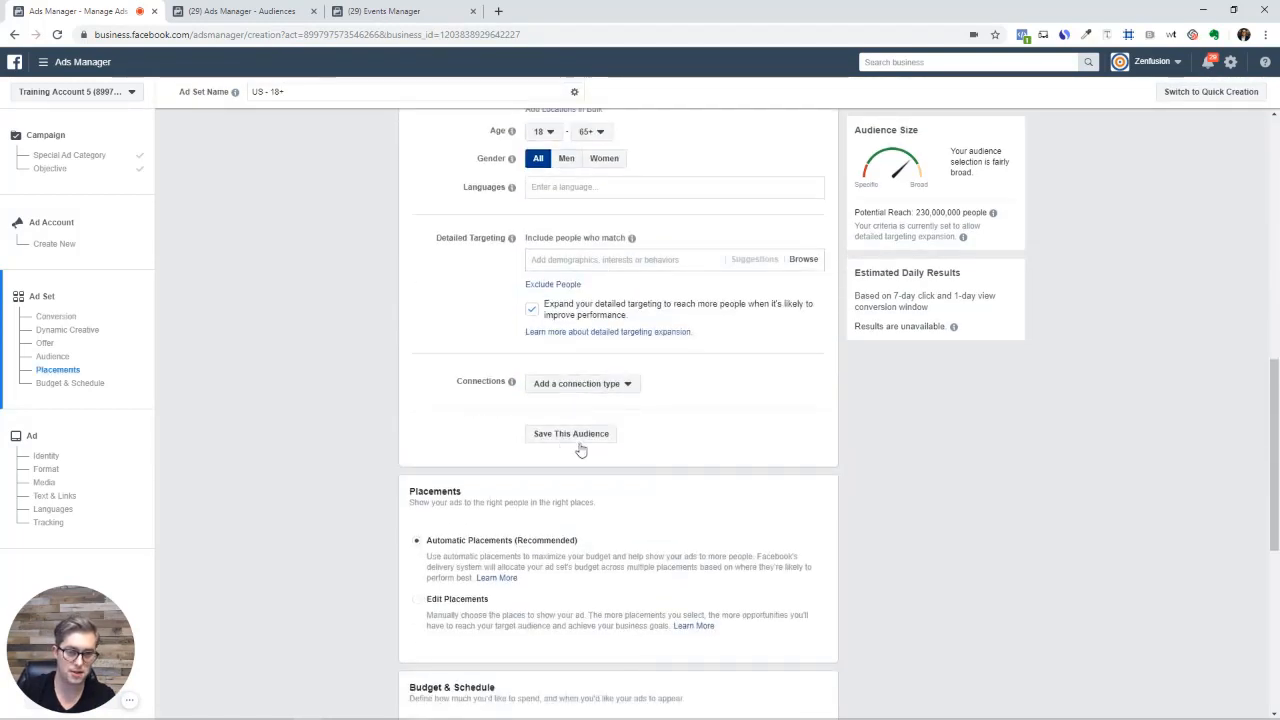
{"action": "scroll", "coordinate": [454, 411], "scroll_direction": "down", "scroll_amount": 1}
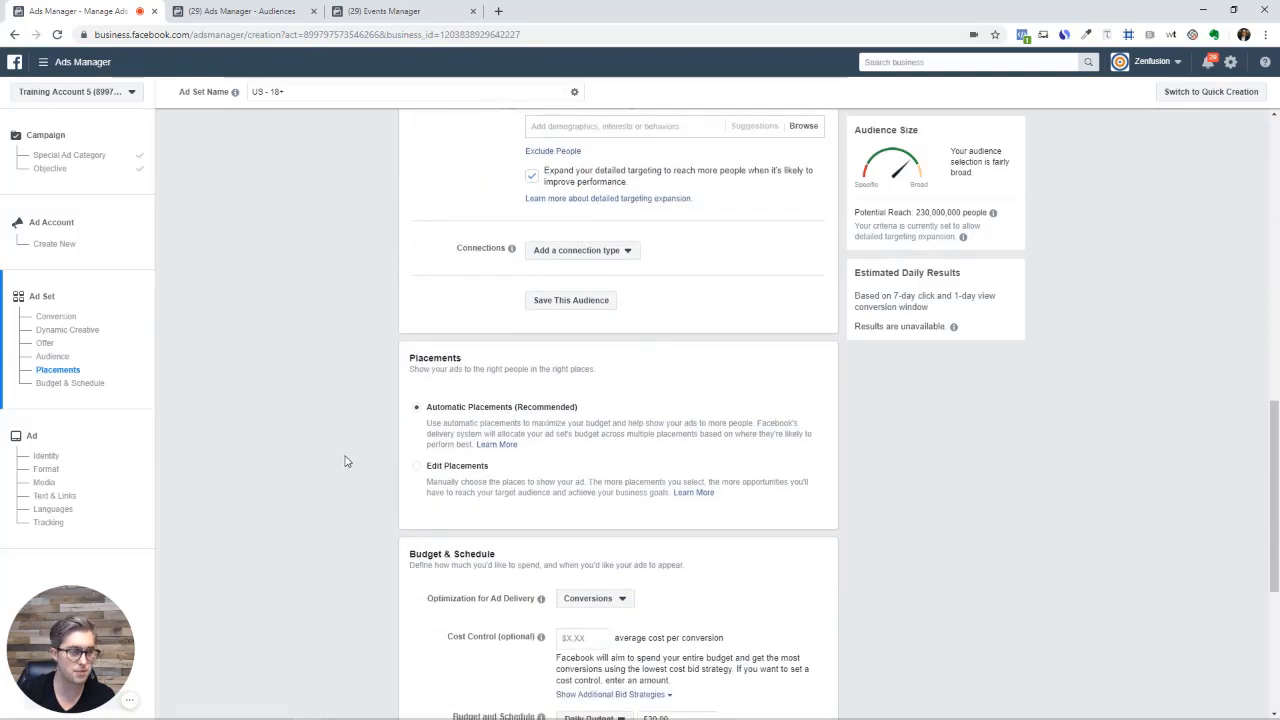
{"action": "scroll", "coordinate": [508, 466], "scroll_direction": "down", "scroll_amount": 2}
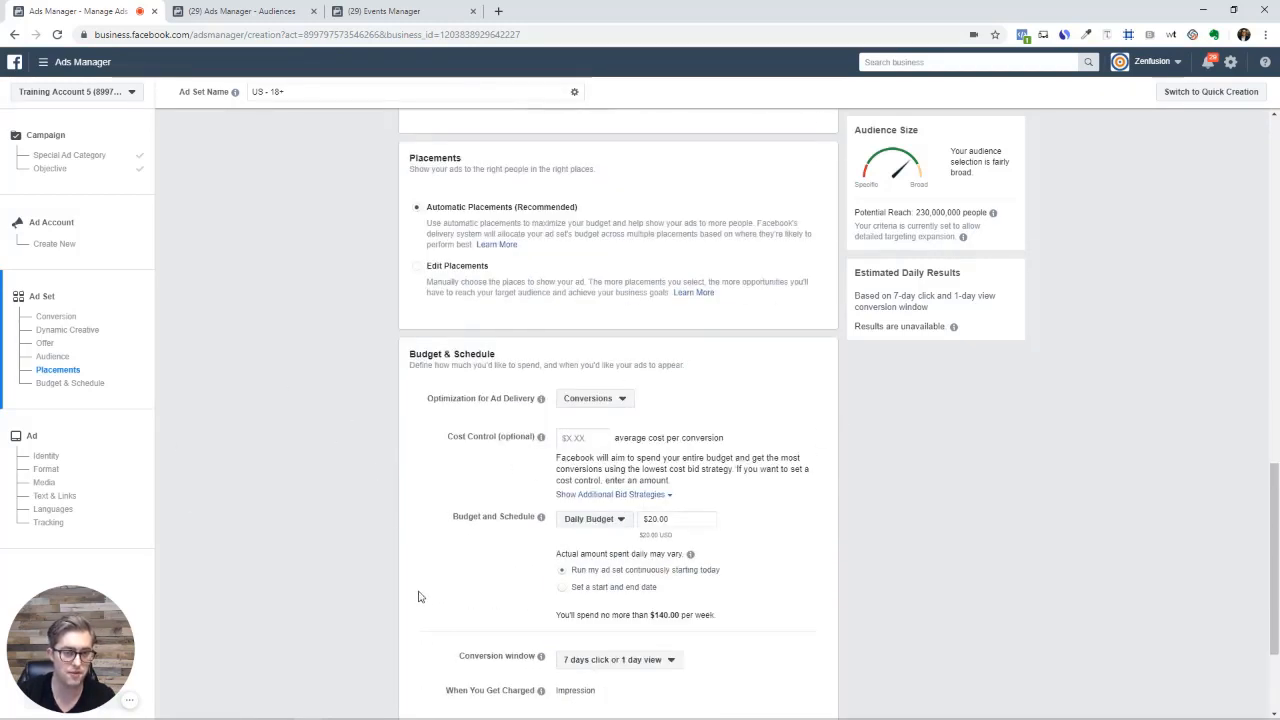
{"action": "scroll", "coordinate": [634, 594], "scroll_direction": "down", "scroll_amount": 2}
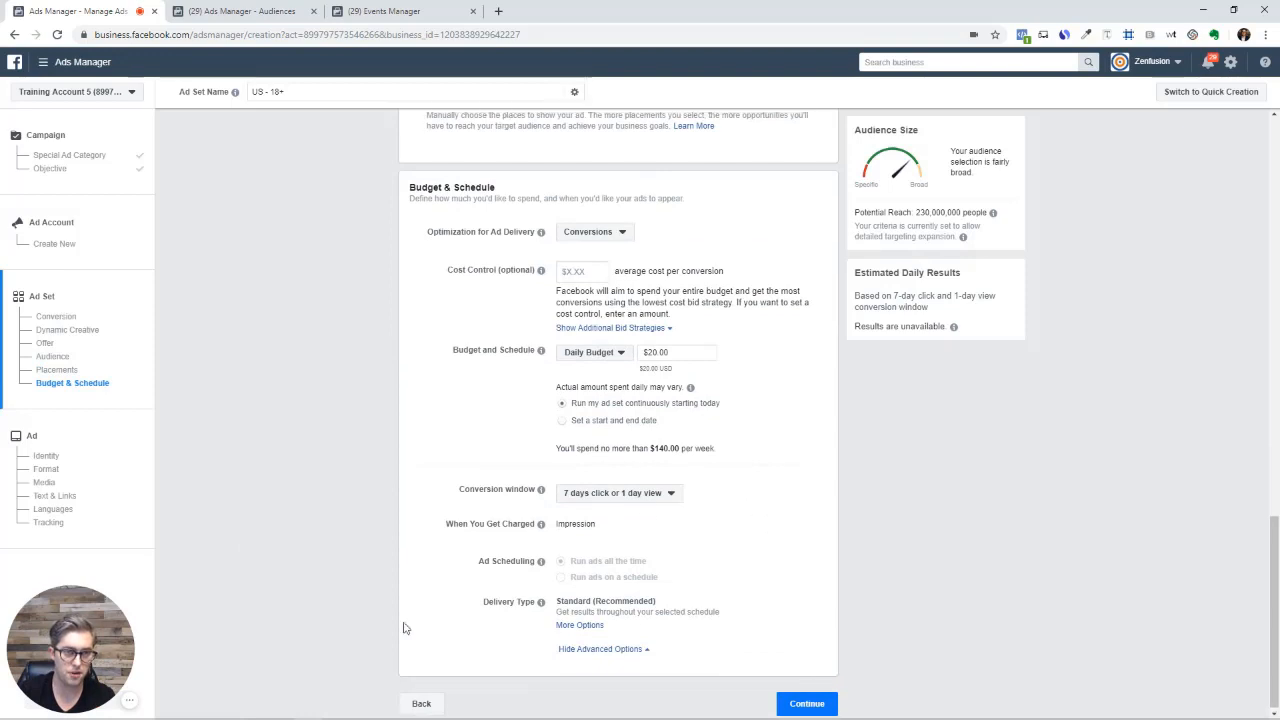
{"action": "scroll", "coordinate": [560, 500], "scroll_direction": "up", "scroll_amount": 2}
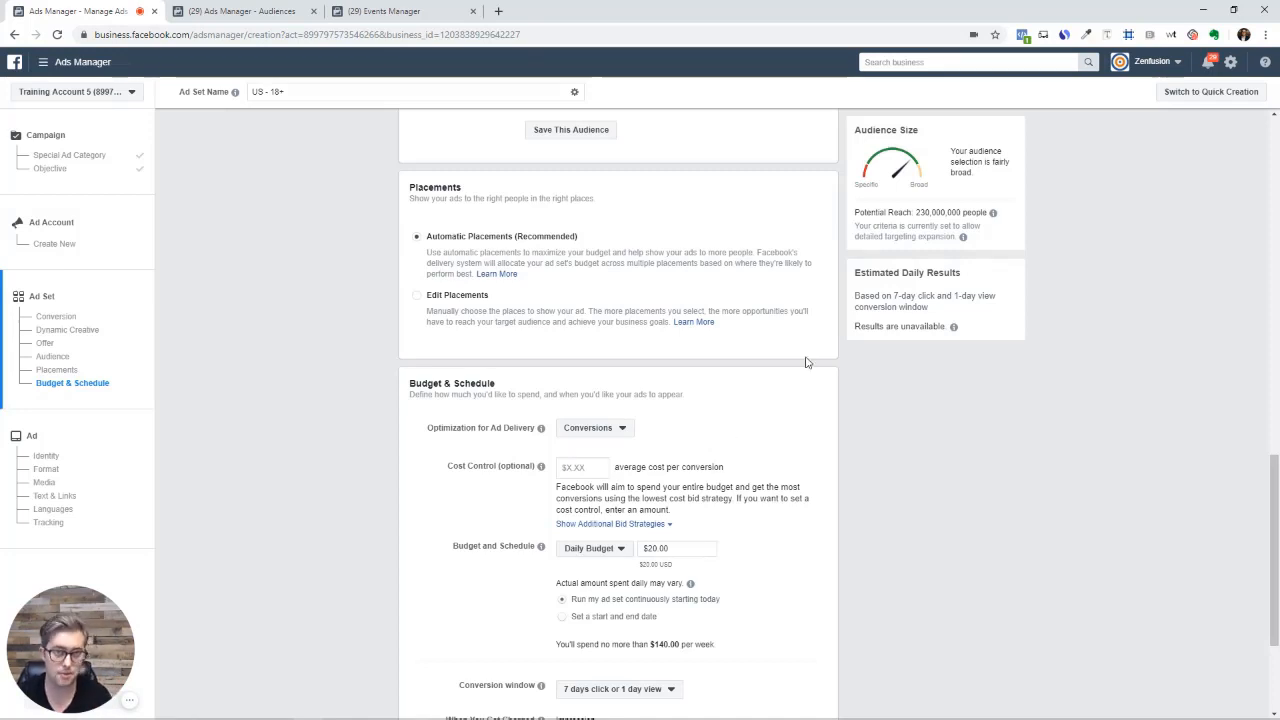
{"action": "scroll", "coordinate": [557, 421], "scroll_direction": "down", "scroll_amount": 2}
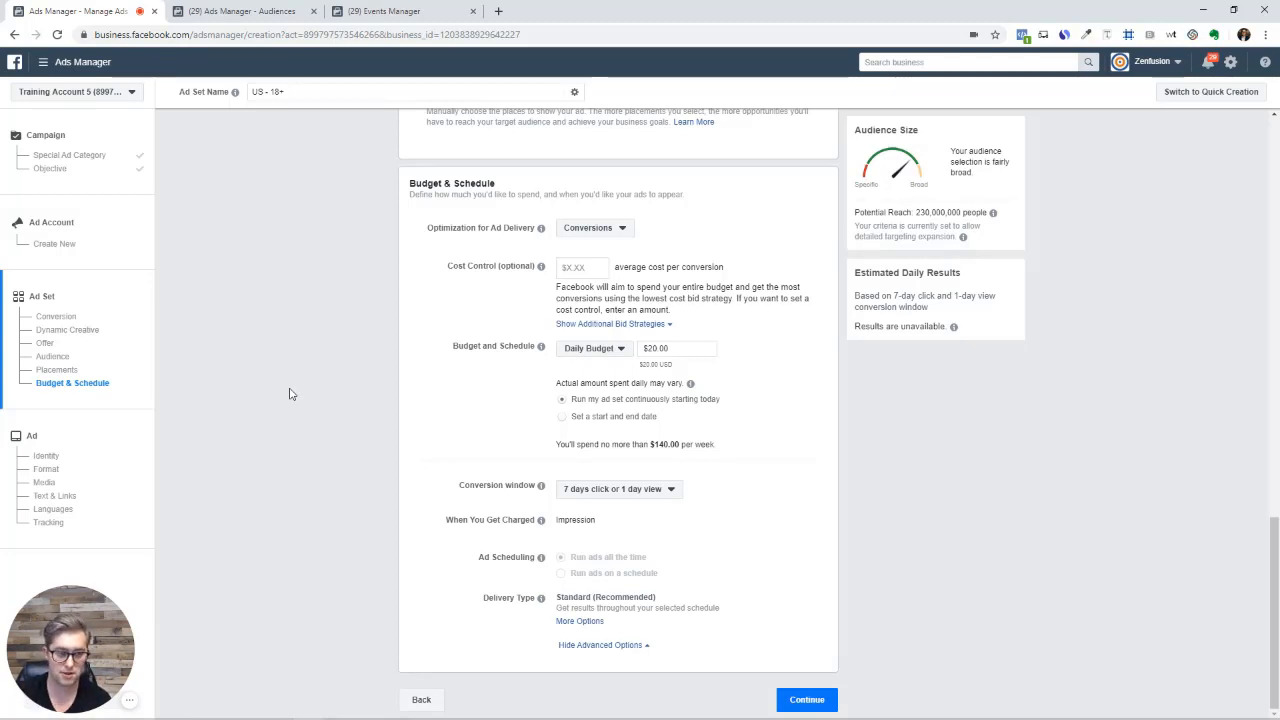
Go to the ad's Format settings and review Media, Text & Links, Languages and Tracking
{"action": "left_click", "coordinate": [62, 469]}
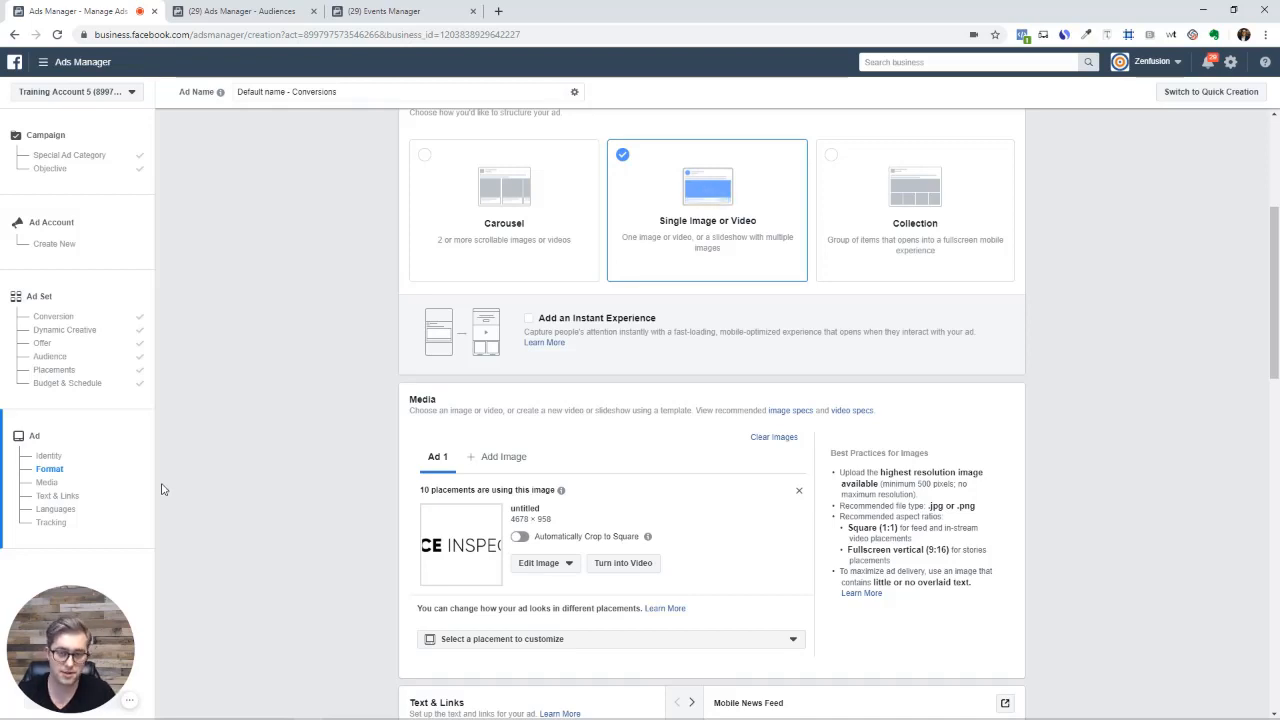
{"action": "scroll", "coordinate": [923, 449], "scroll_direction": "down", "scroll_amount": 4}
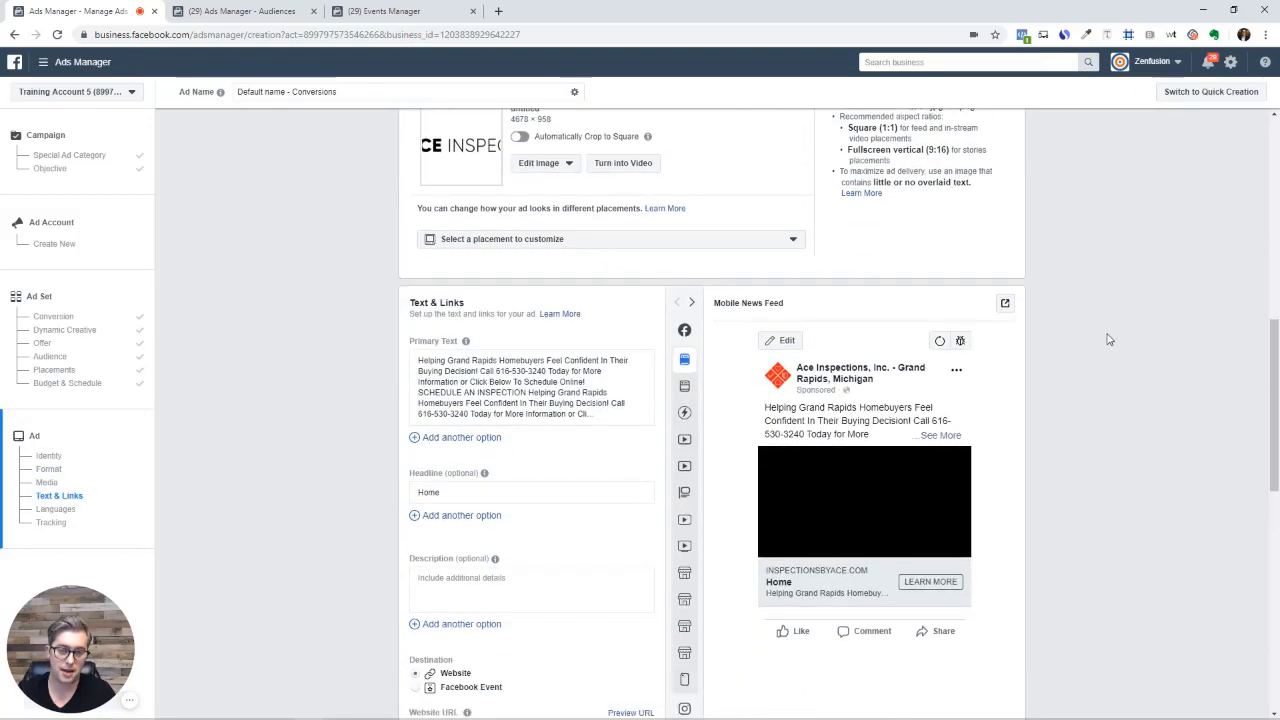
{"action": "scroll", "coordinate": [1108, 338], "scroll_direction": "down", "scroll_amount": 1}
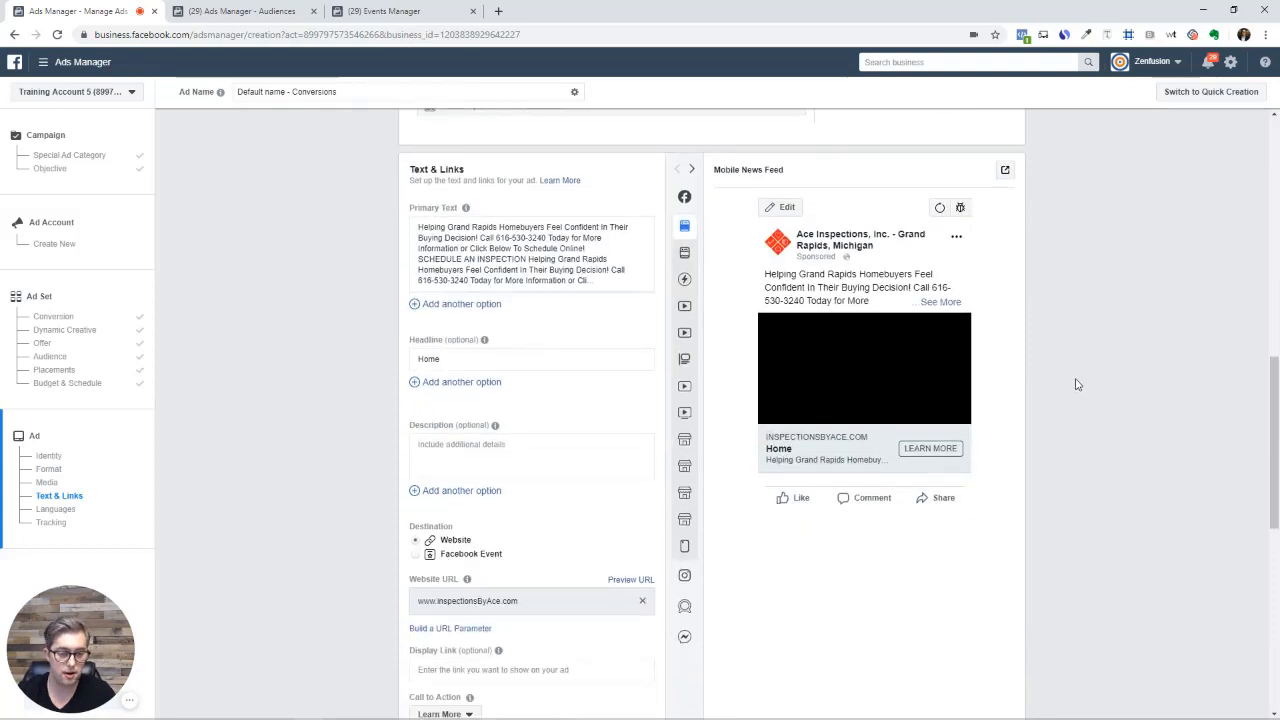
{"action": "scroll", "coordinate": [1077, 385], "scroll_direction": "down", "scroll_amount": 1}
{"action": "scroll", "coordinate": [1077, 385], "scroll_direction": "down", "scroll_amount": 1}
{"action": "scroll", "coordinate": [1066, 385], "scroll_direction": "down", "scroll_amount": 3}
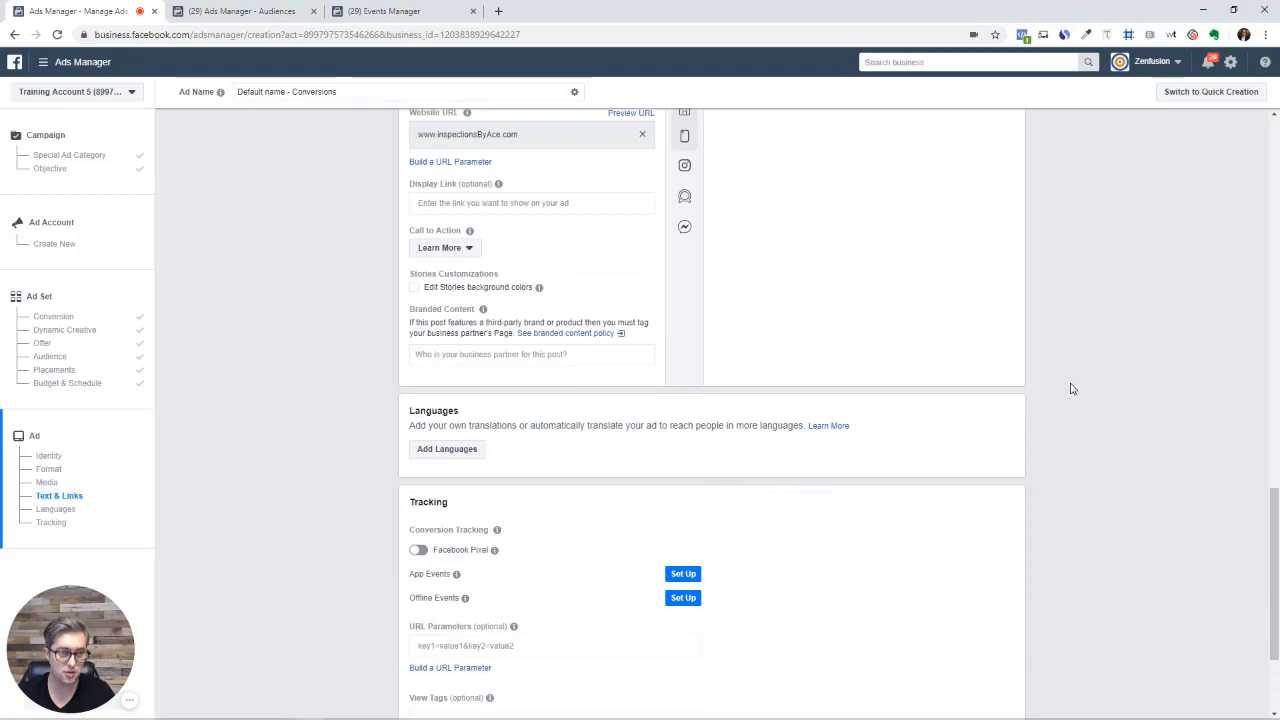
{"action": "scroll", "coordinate": [1073, 389], "scroll_direction": "up", "scroll_amount": 5}
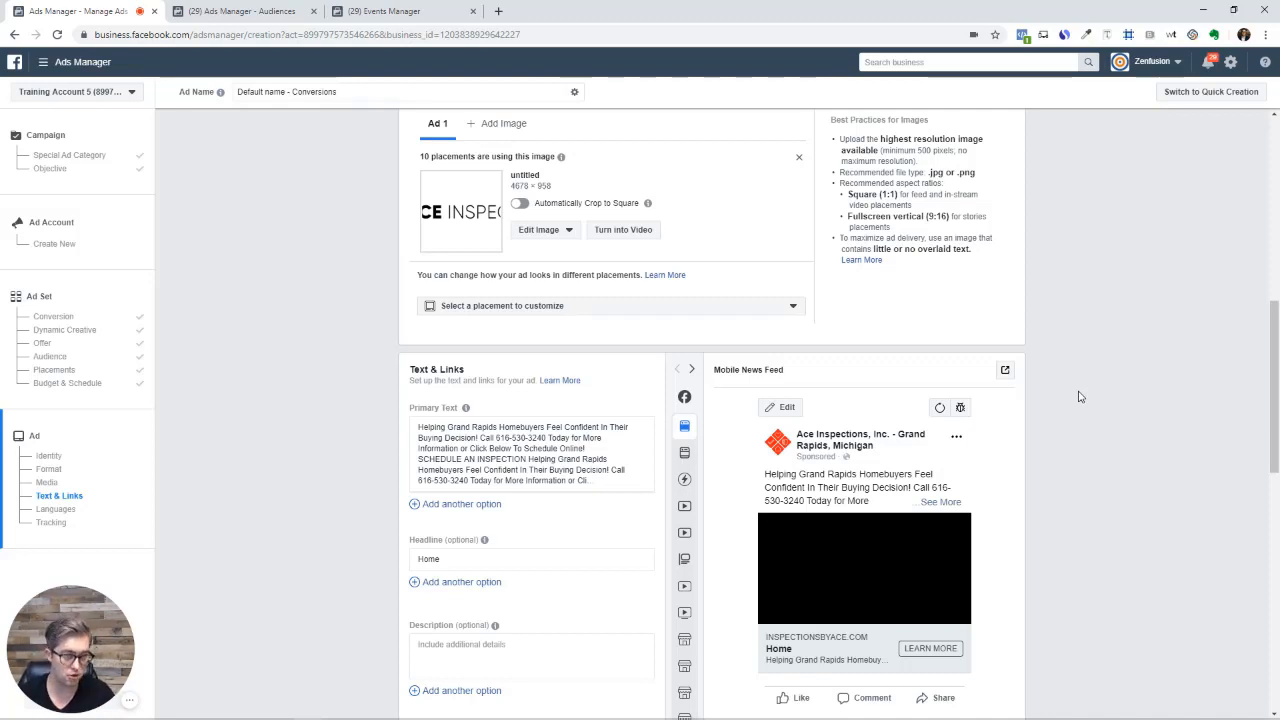
{"action": "scroll", "coordinate": [1069, 345], "scroll_direction": "up", "scroll_amount": 3}
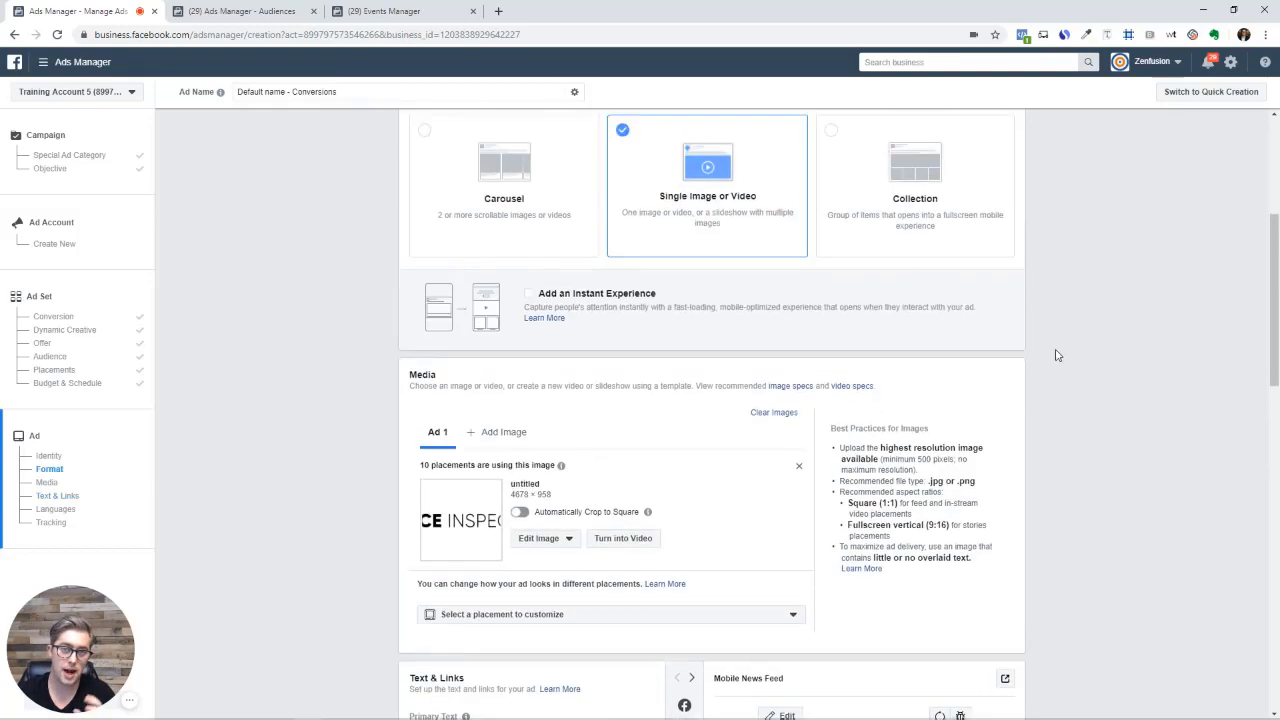
{"action": "scroll", "coordinate": [1058, 355], "scroll_direction": "up", "scroll_amount": 3}
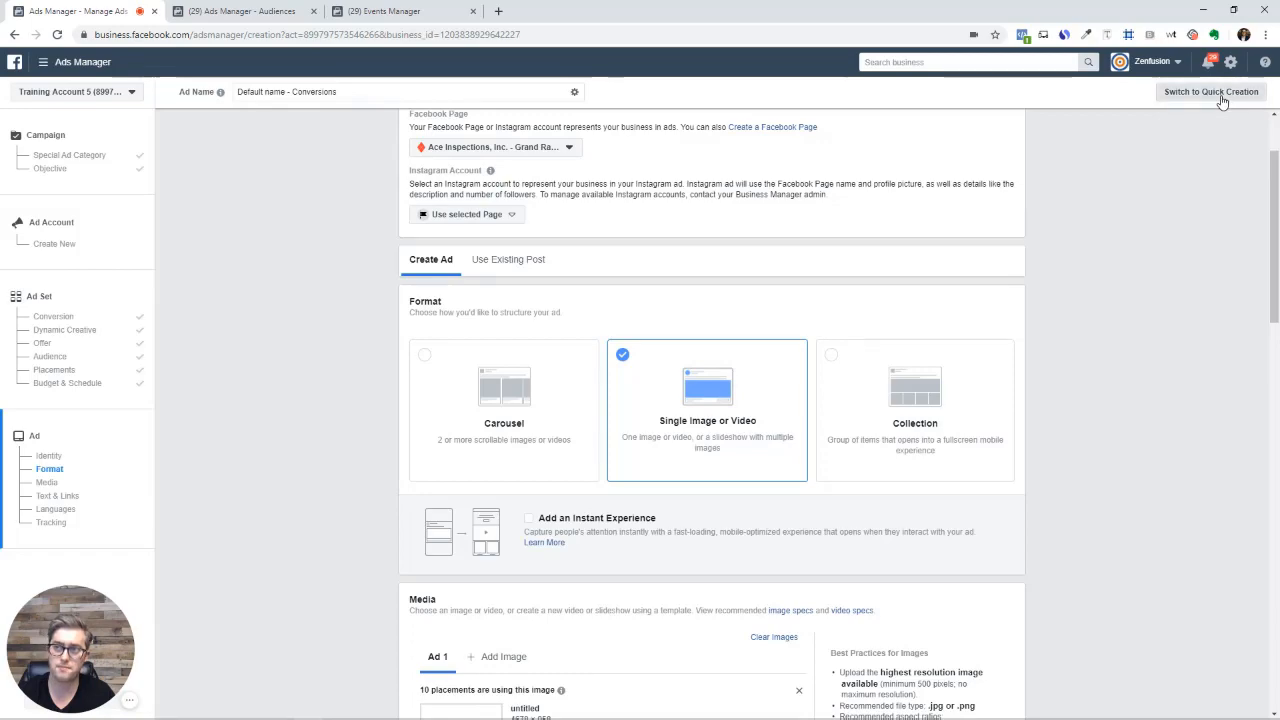
Abandon guided creation via Switch to Quick Creation, leave the page, and dismiss the Quick Creation form
{"action": "left_click", "coordinate": [1220, 92]}
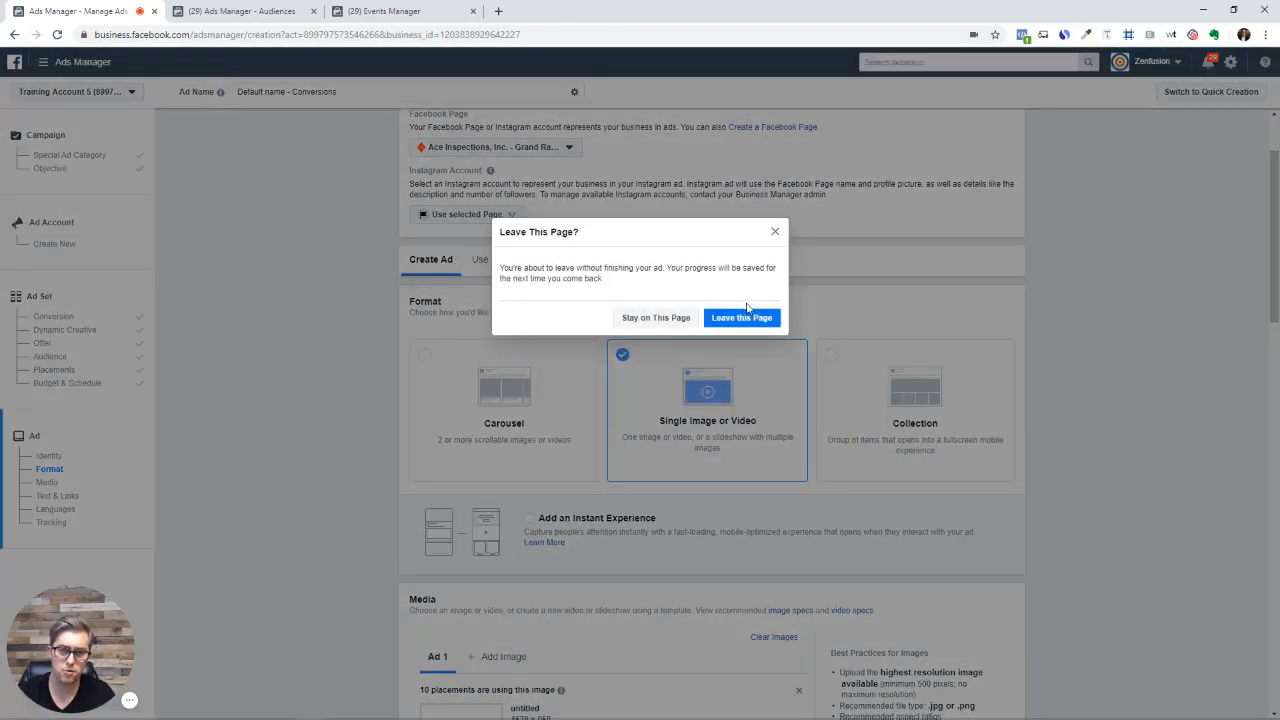
{"action": "left_click", "coordinate": [741, 317]}
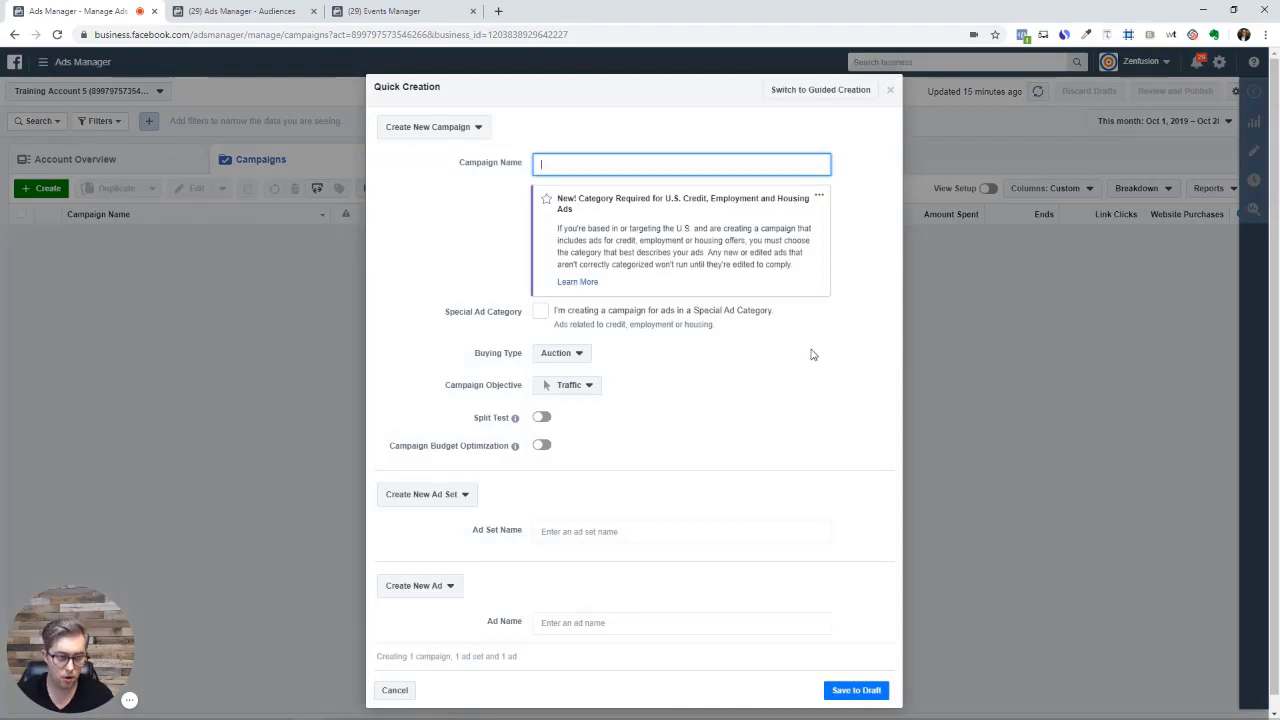
{"action": "left_click", "coordinate": [891, 91]}
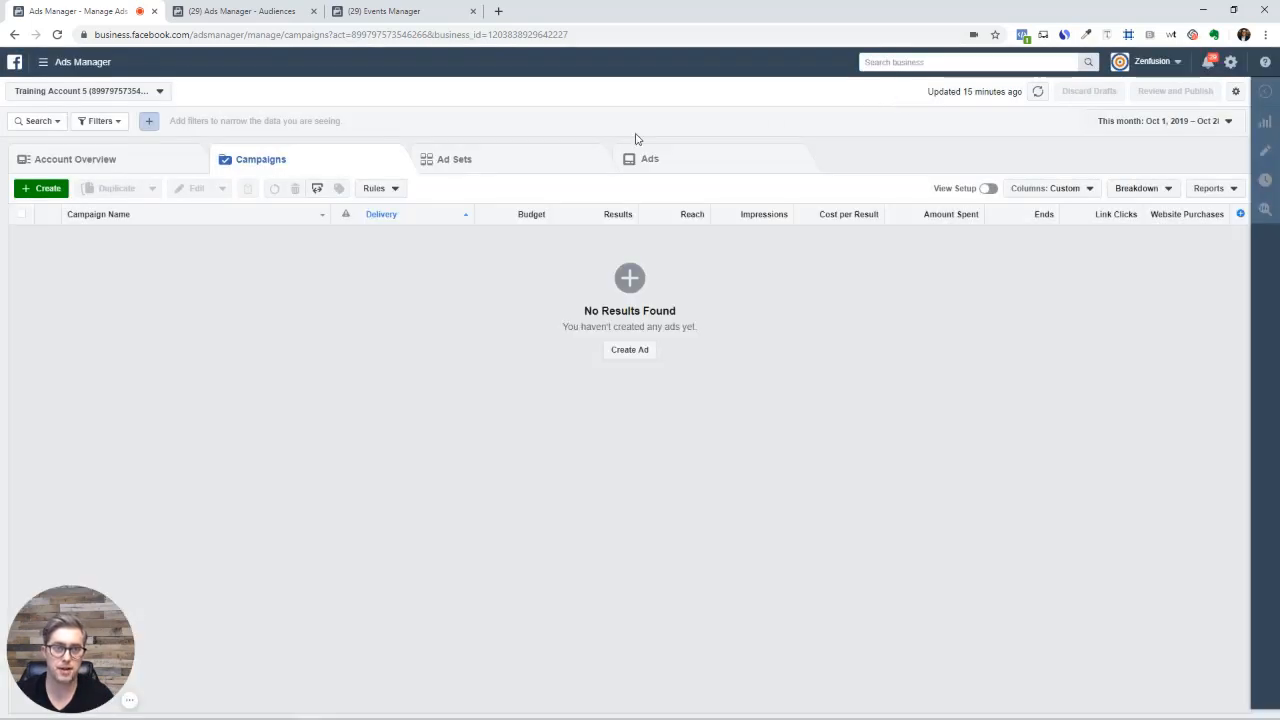
Start a Quick Creation campaign named 'Test' and expand its objective list, currently Traffic
{"action": "left_click", "coordinate": [45, 188]}
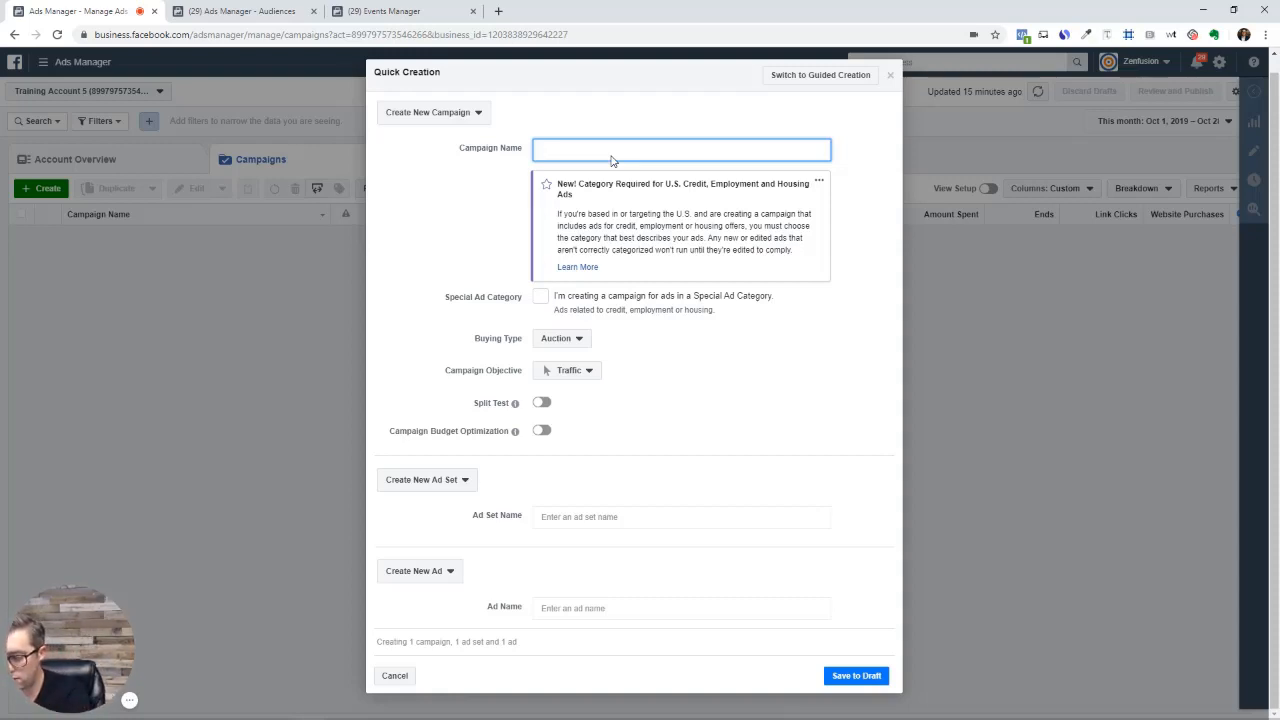
{"action": "type", "text": "Test"}
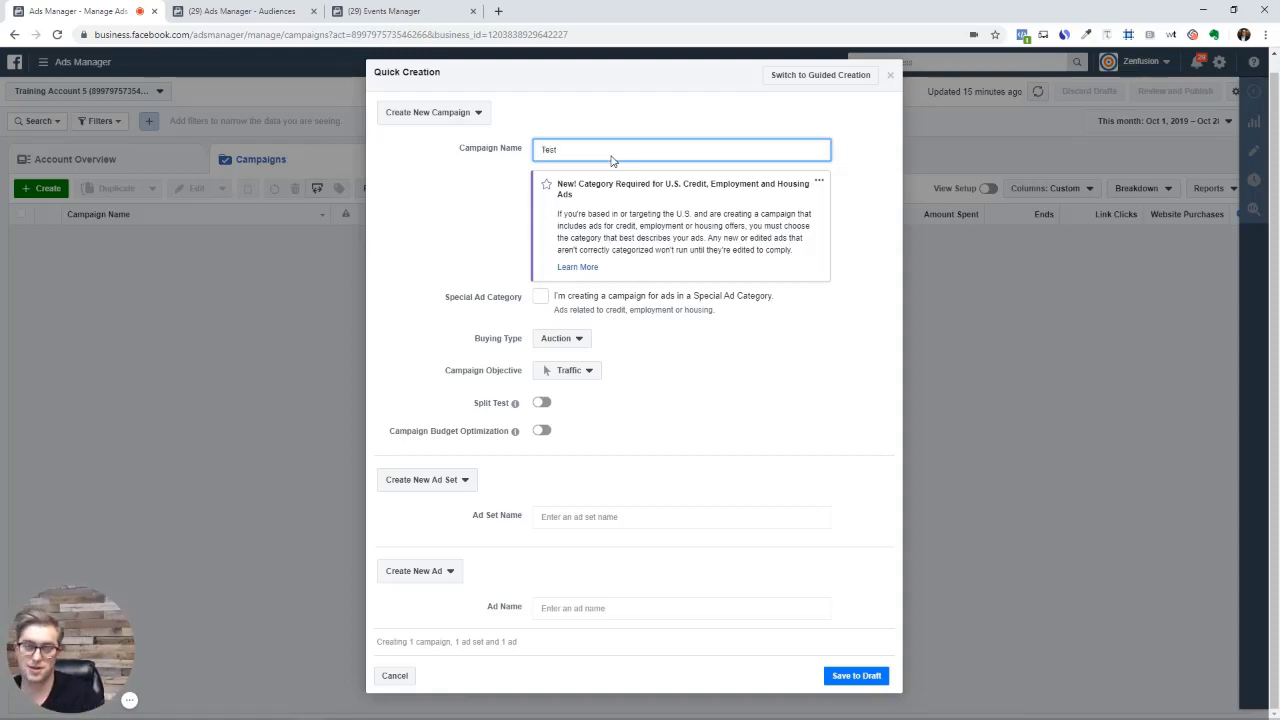
{"action": "left_click", "coordinate": [560, 370]}
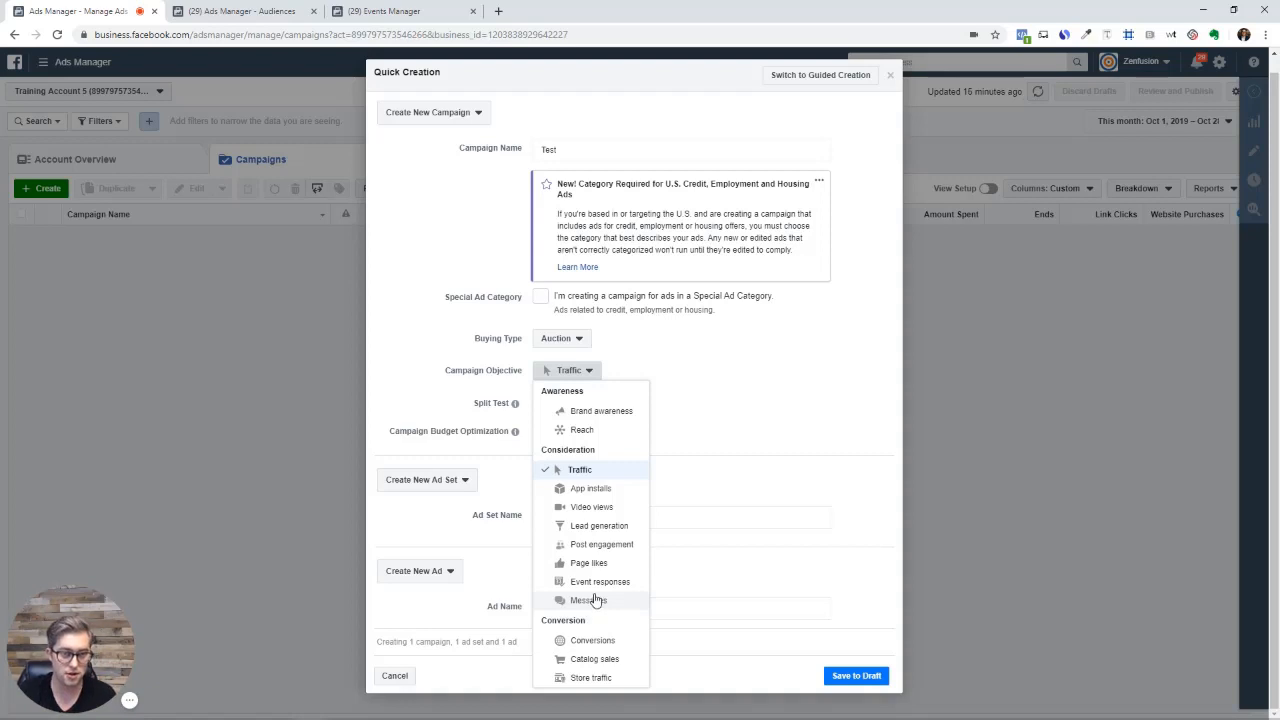
Keep Traffic as the objective and name both the ad set and the ad '1'
{"action": "left_click", "coordinate": [726, 378]}
{"action": "left_click", "coordinate": [576, 518]}
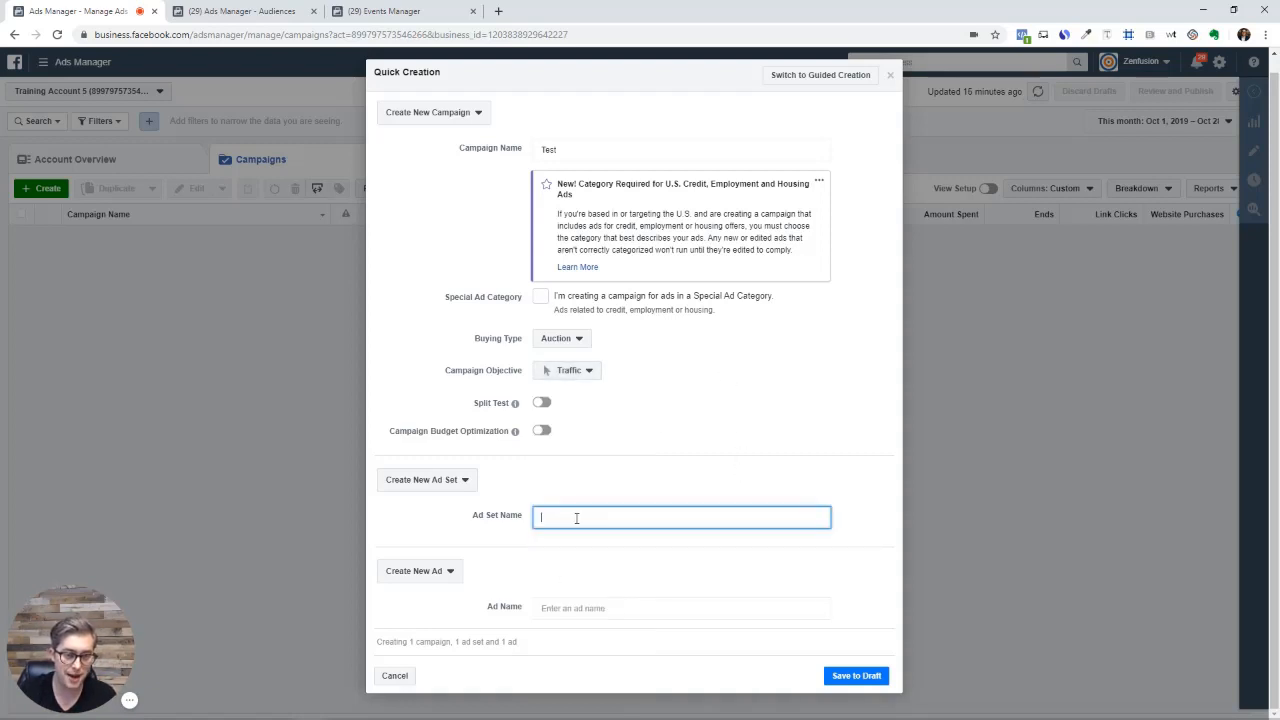
{"action": "type", "text": "1"}
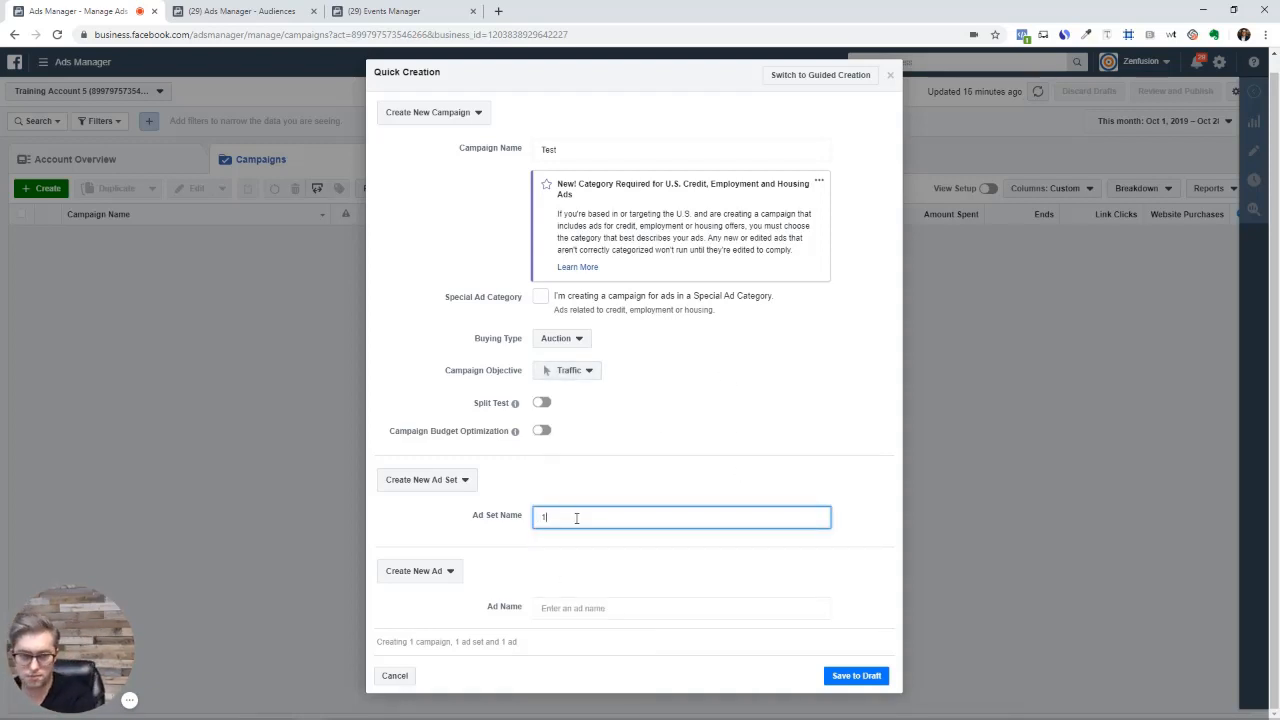
{"action": "left_click", "coordinate": [561, 609]}
{"action": "type", "text": "1"}
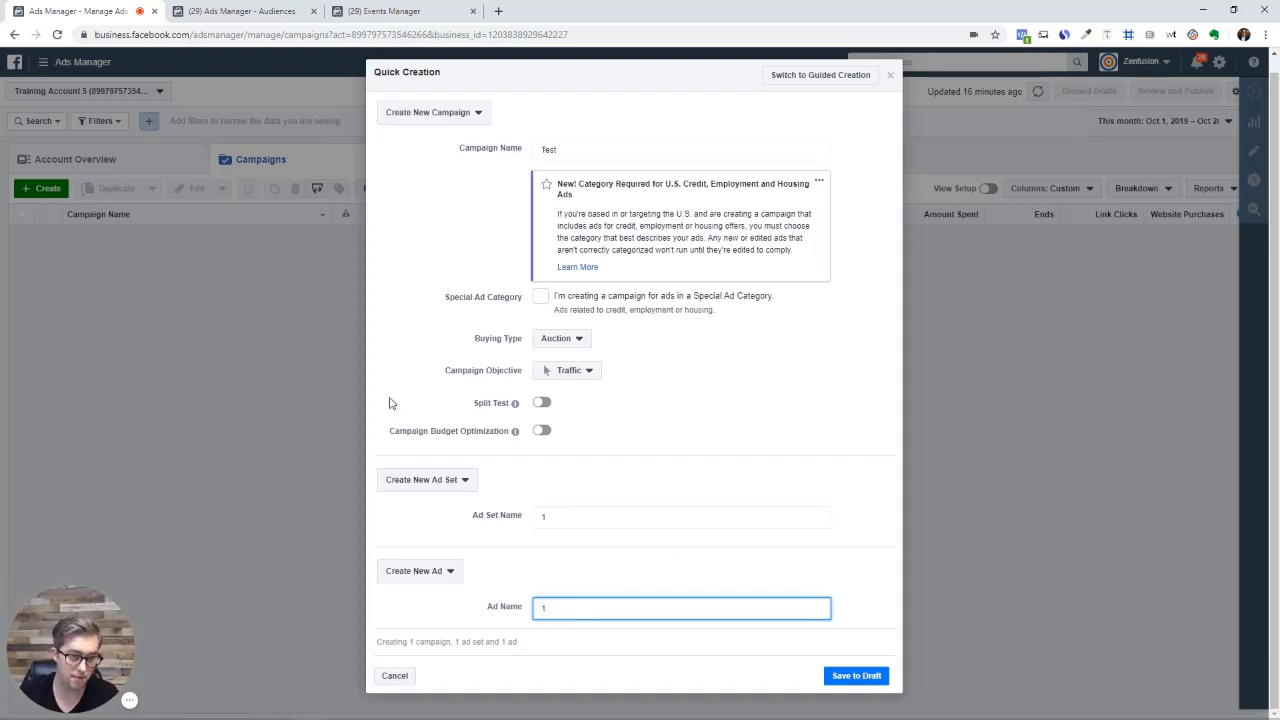
{"action": "left_click", "coordinate": [578, 376]}
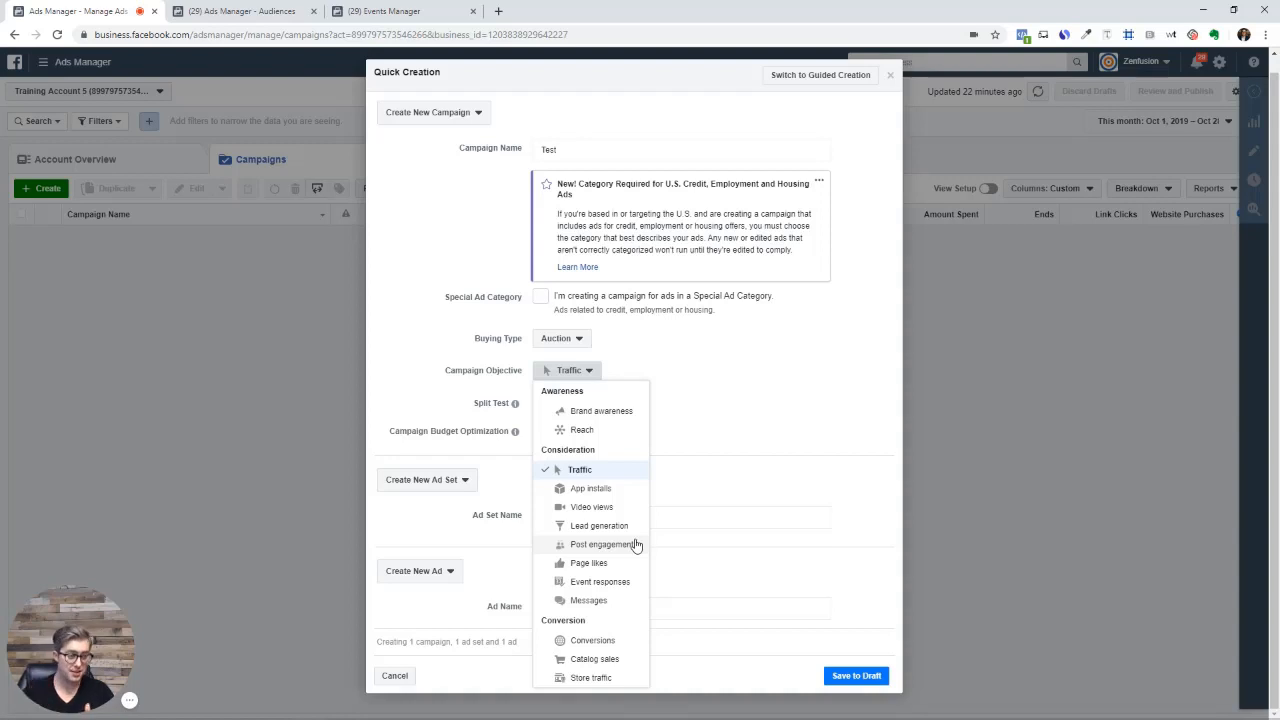
Choose the Conversions objective, name both the ad set and the ad '1', and save as draft
{"action": "left_click", "coordinate": [593, 641]}
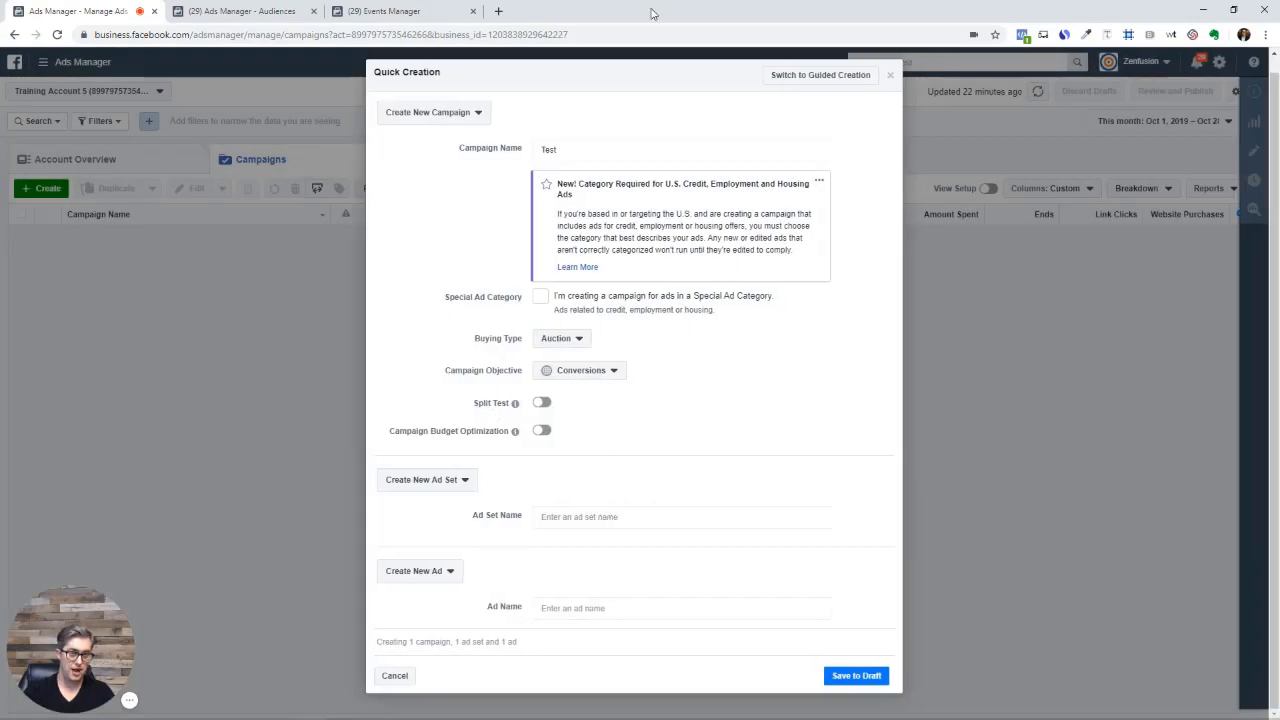
{"action": "left_click", "coordinate": [572, 517]}
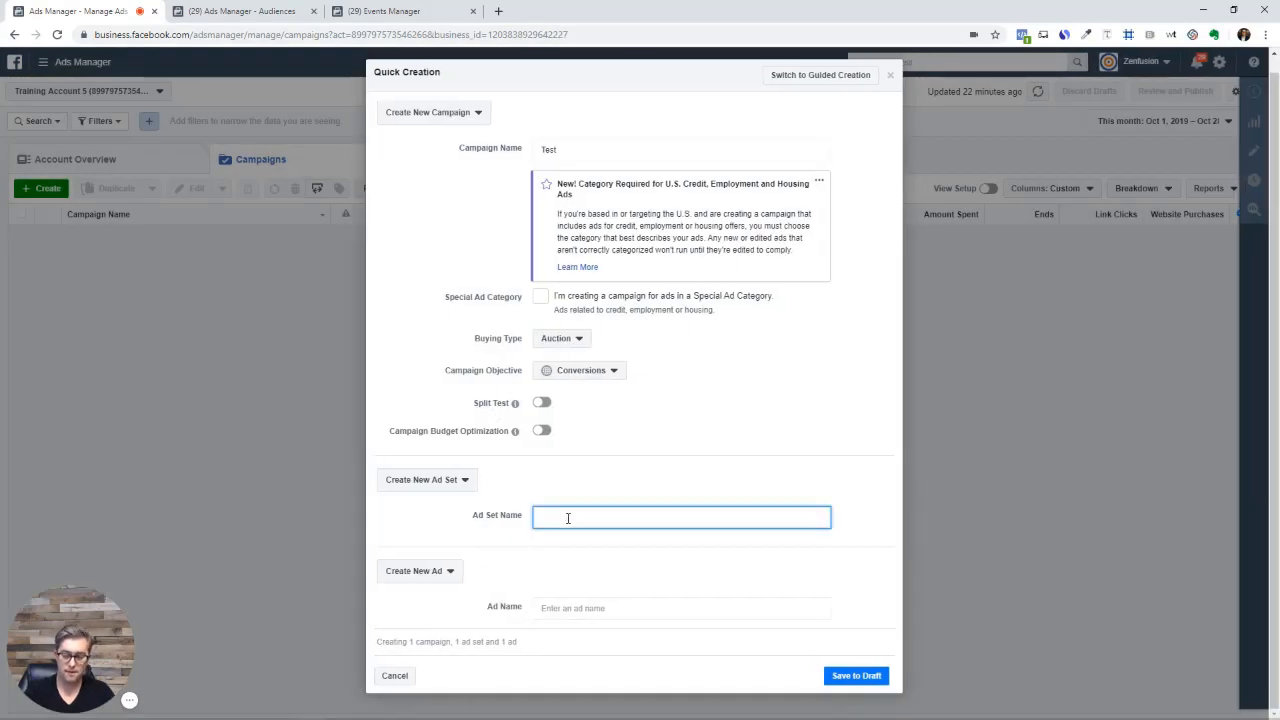
{"action": "type", "text": "1"}
{"action": "left_click", "coordinate": [584, 606]}
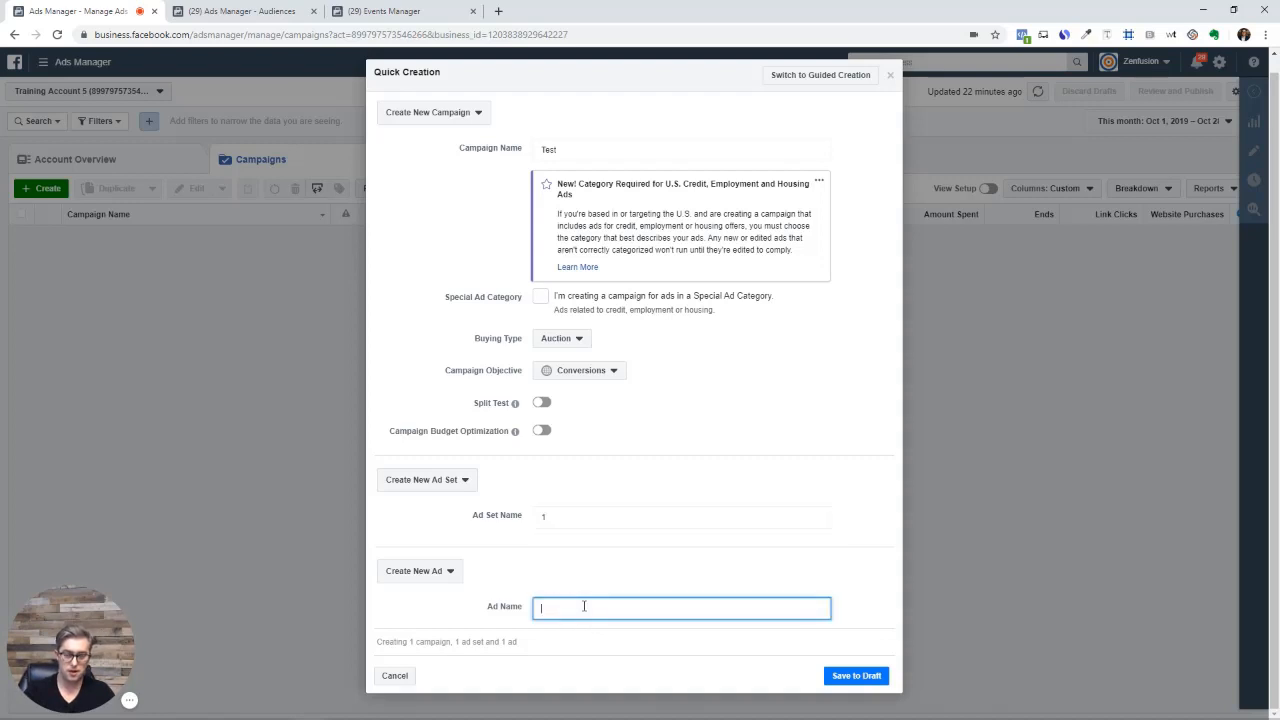
{"action": "type", "text": "1"}
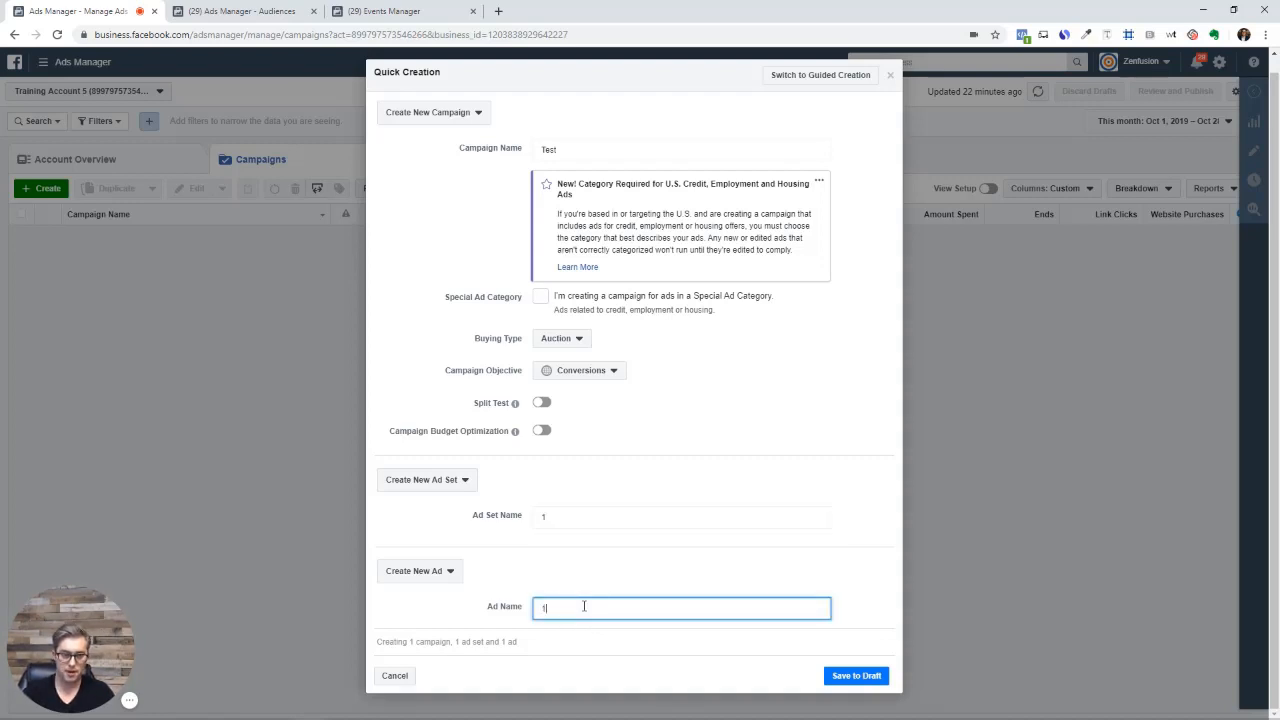
{"action": "left_click", "coordinate": [873, 678]}
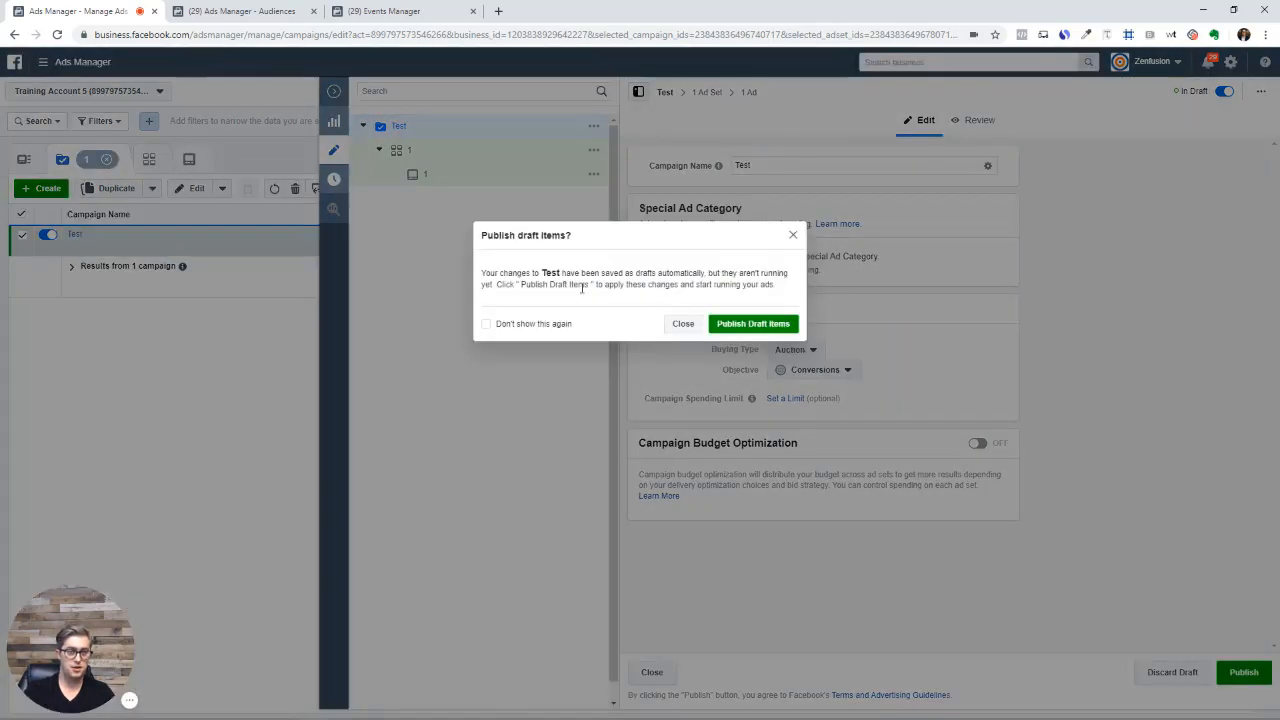
Turn off the publish-drafts reminder, close it, and open campaign Test for editing
{"action": "left_click", "coordinate": [526, 324]}
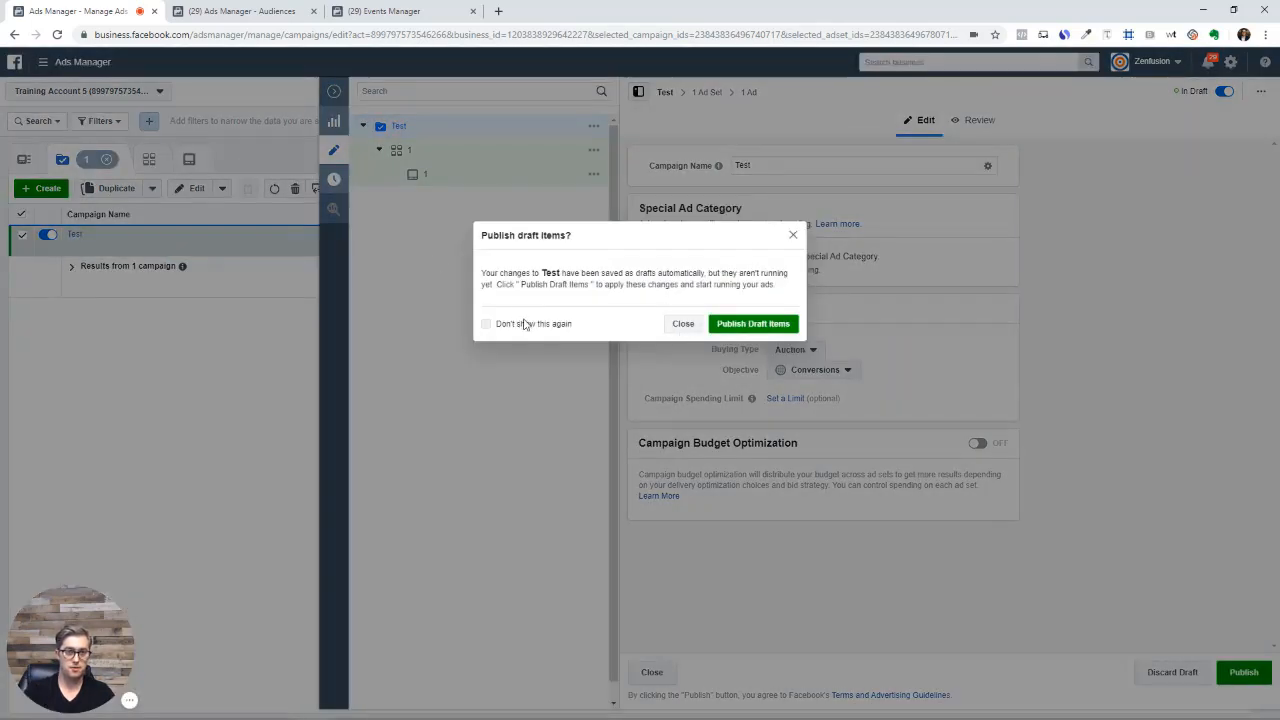
{"action": "left_click", "coordinate": [684, 323]}
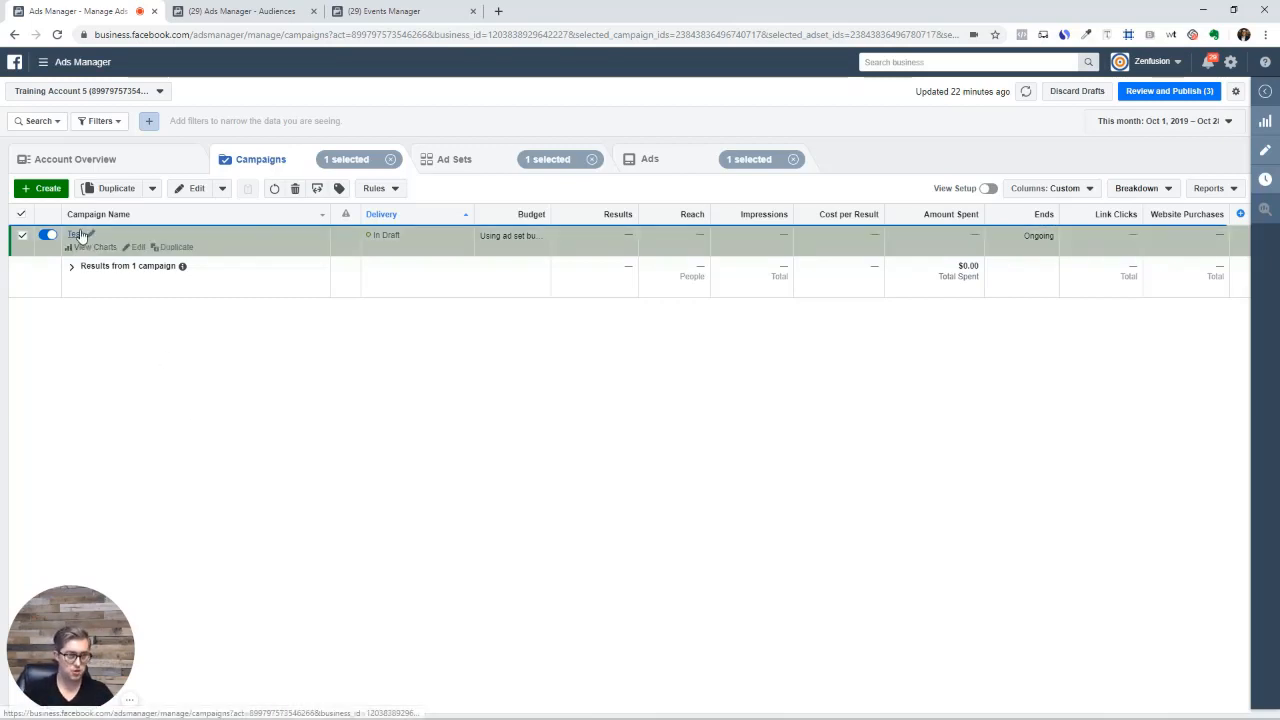
{"action": "left_click", "coordinate": [133, 247]}
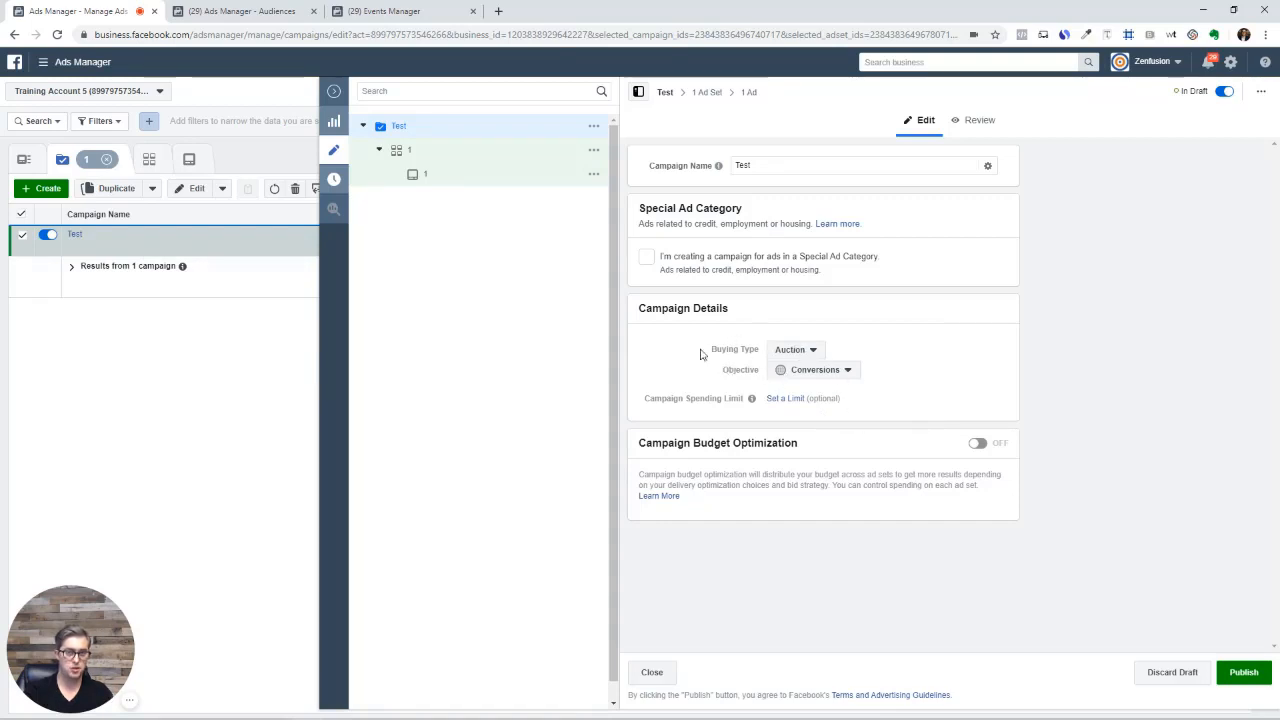
{"action": "left_click", "coordinate": [829, 370]}
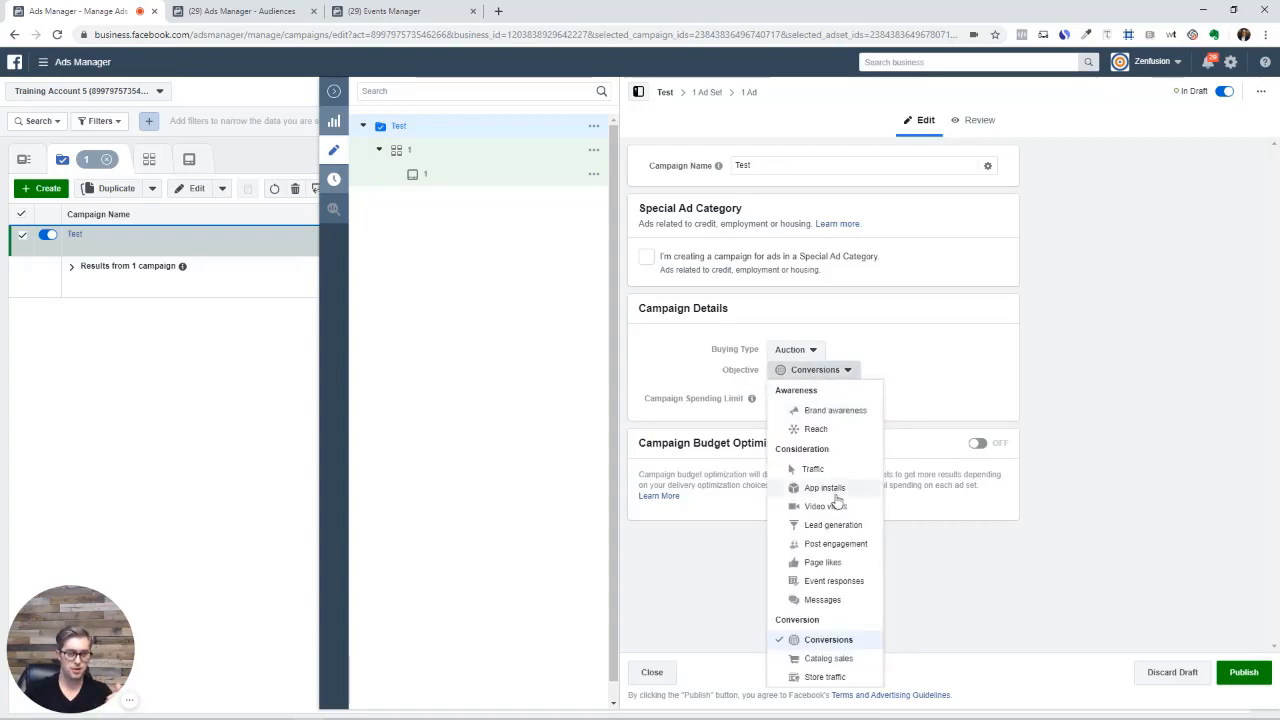
{"action": "left_click", "coordinate": [966, 353]}
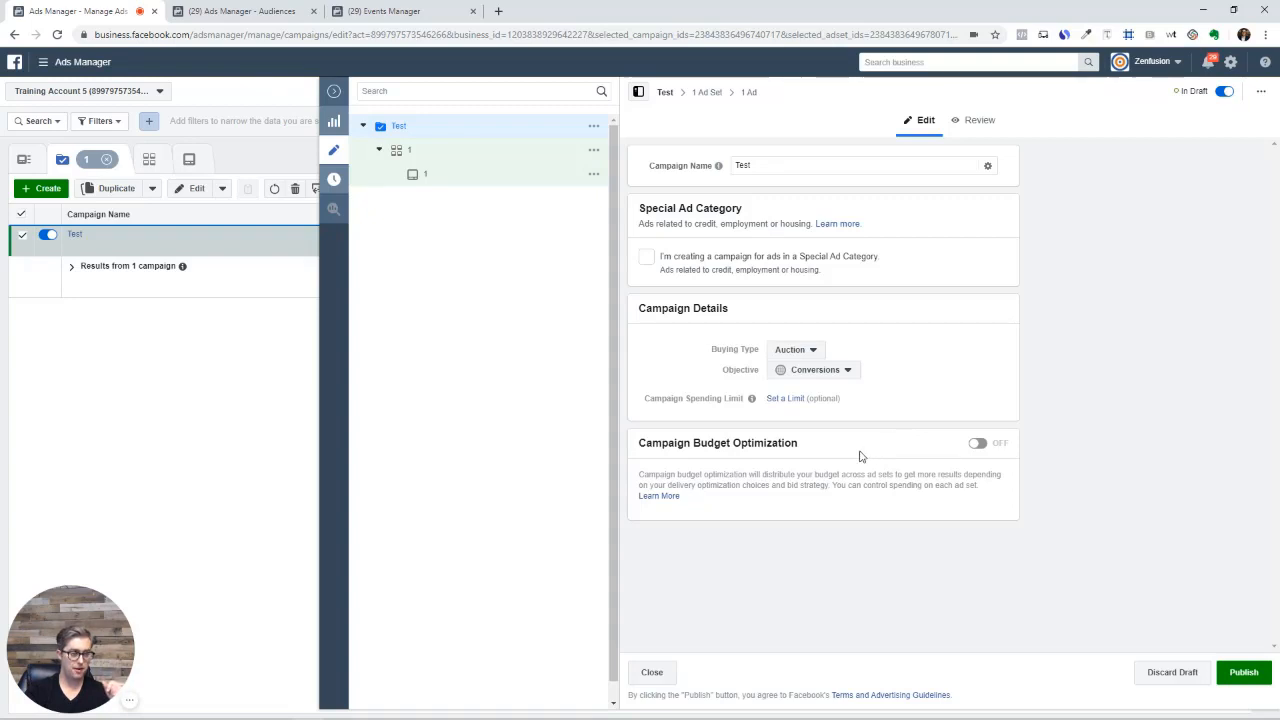
{"action": "left_click", "coordinate": [979, 443]}
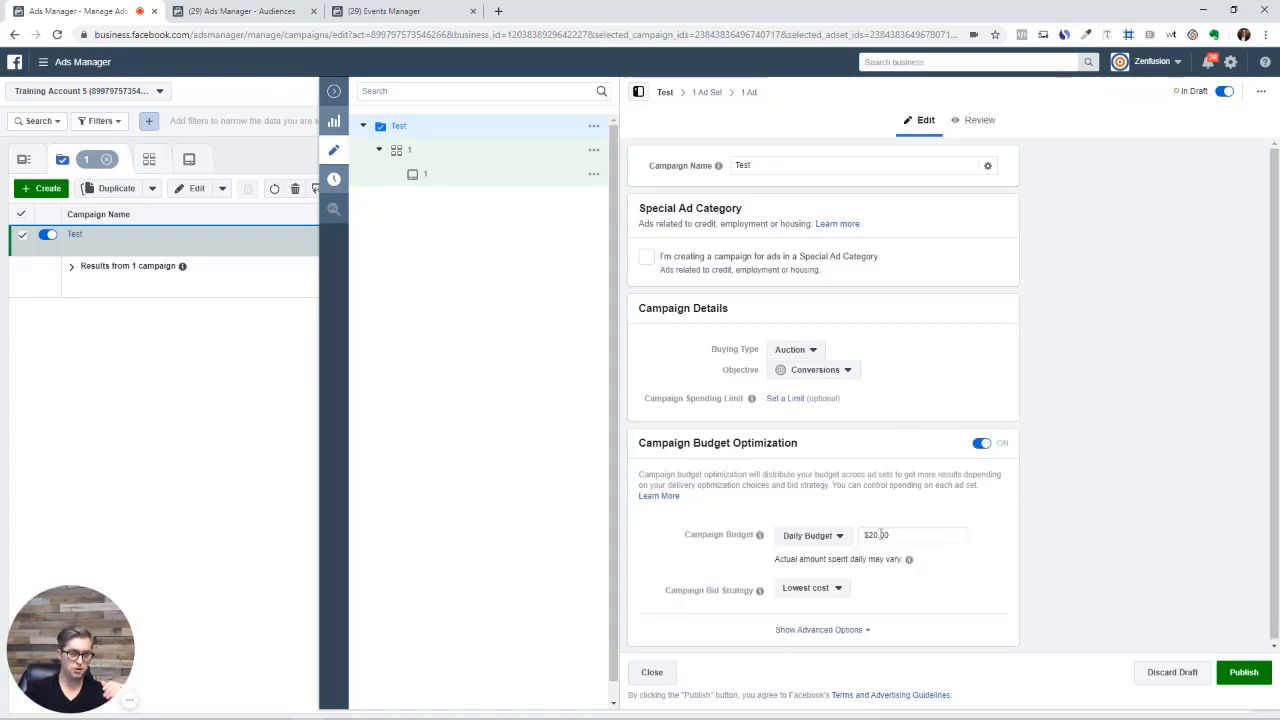
{"action": "left_click", "coordinate": [981, 444]}
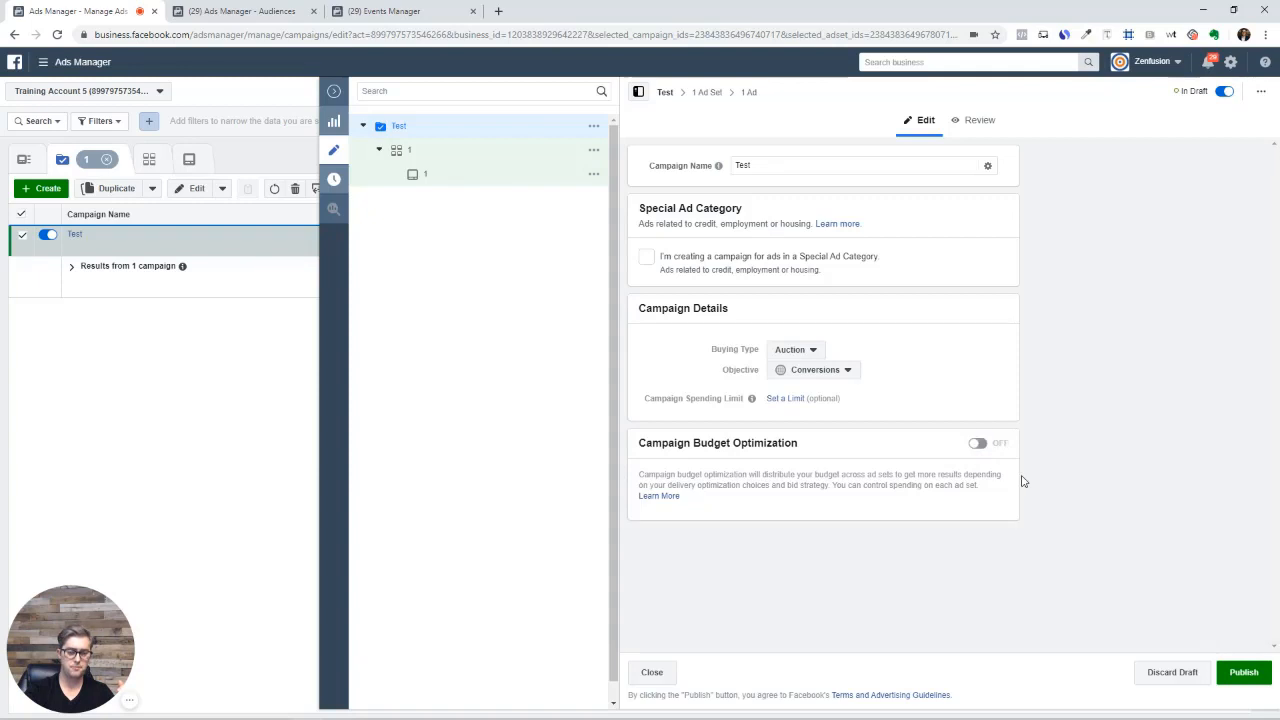
{"action": "left_click", "coordinate": [333, 92]}
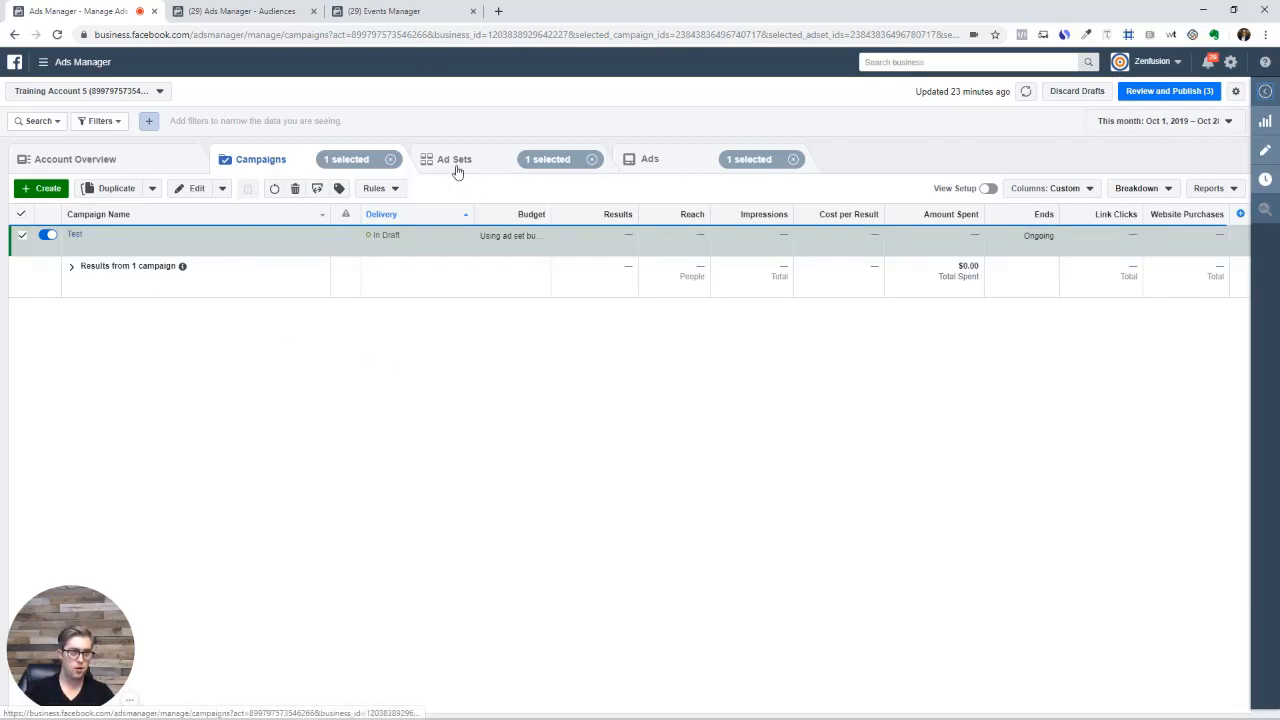
Go into the Test campaign's ad sets and open ad set '1' for editing
{"action": "left_click", "coordinate": [75, 235]}
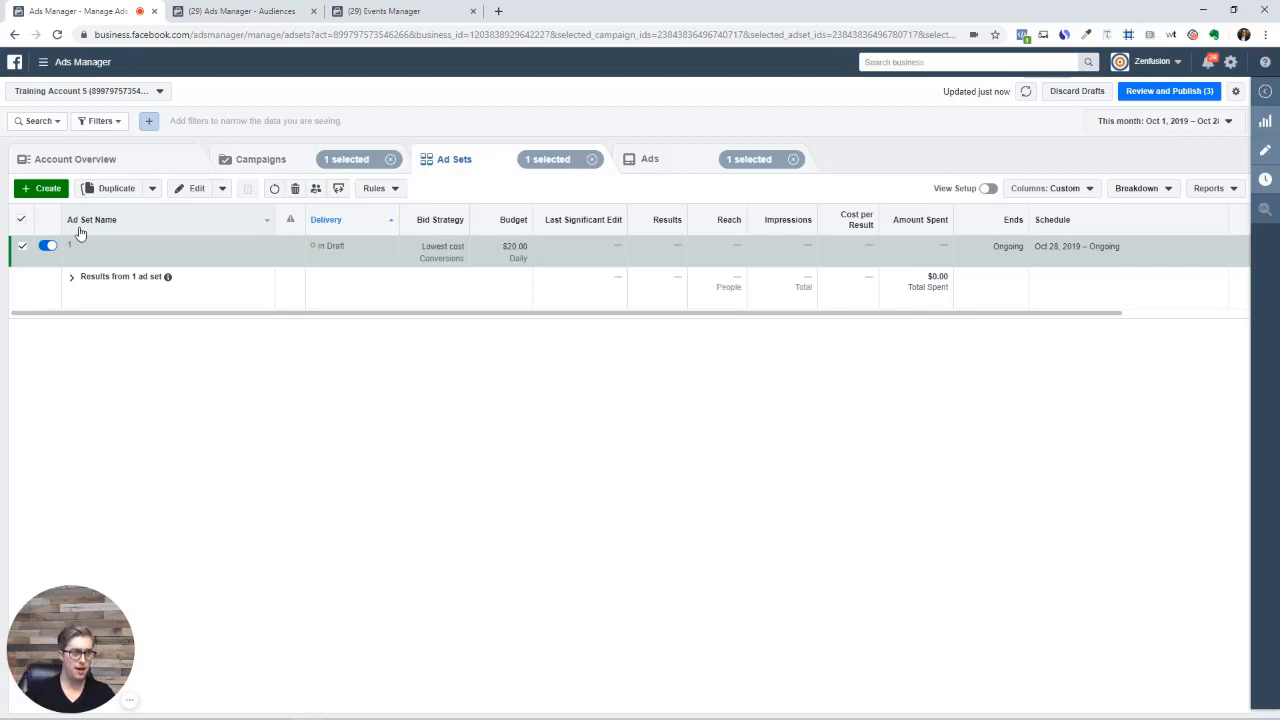
{"action": "mouse_move", "coordinate": [92, 242]}
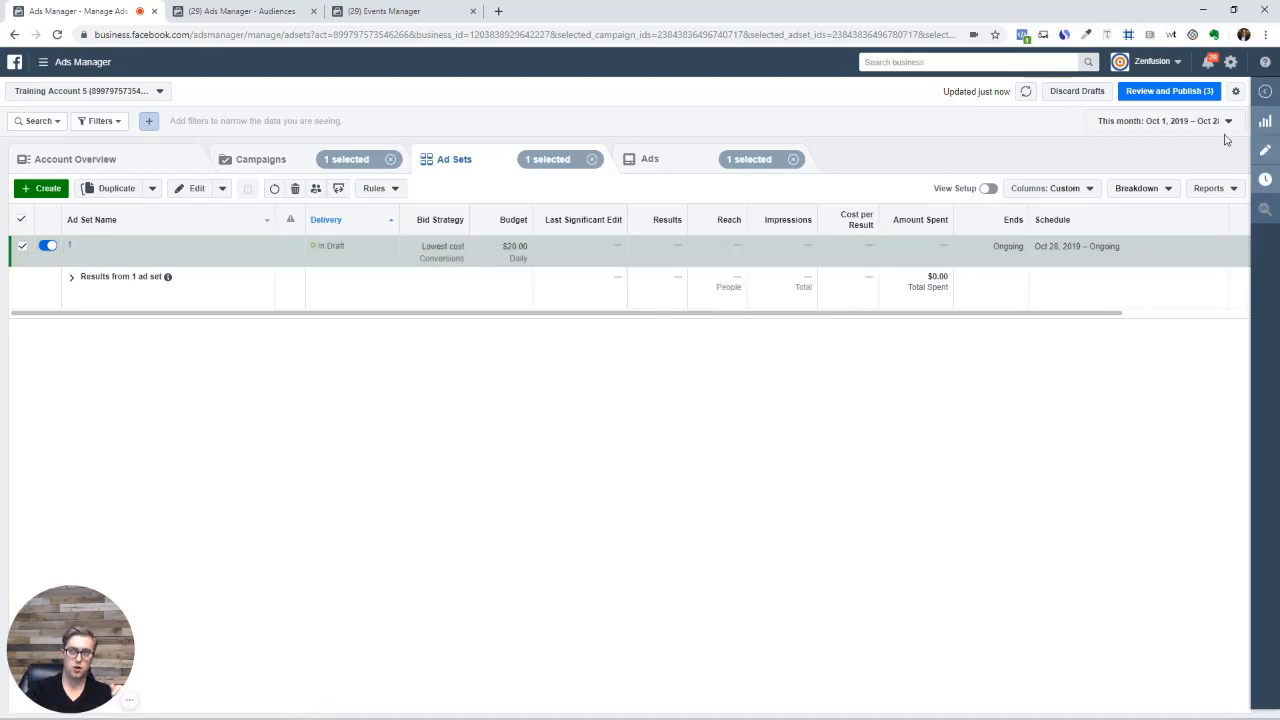
{"action": "left_click", "coordinate": [1262, 149]}
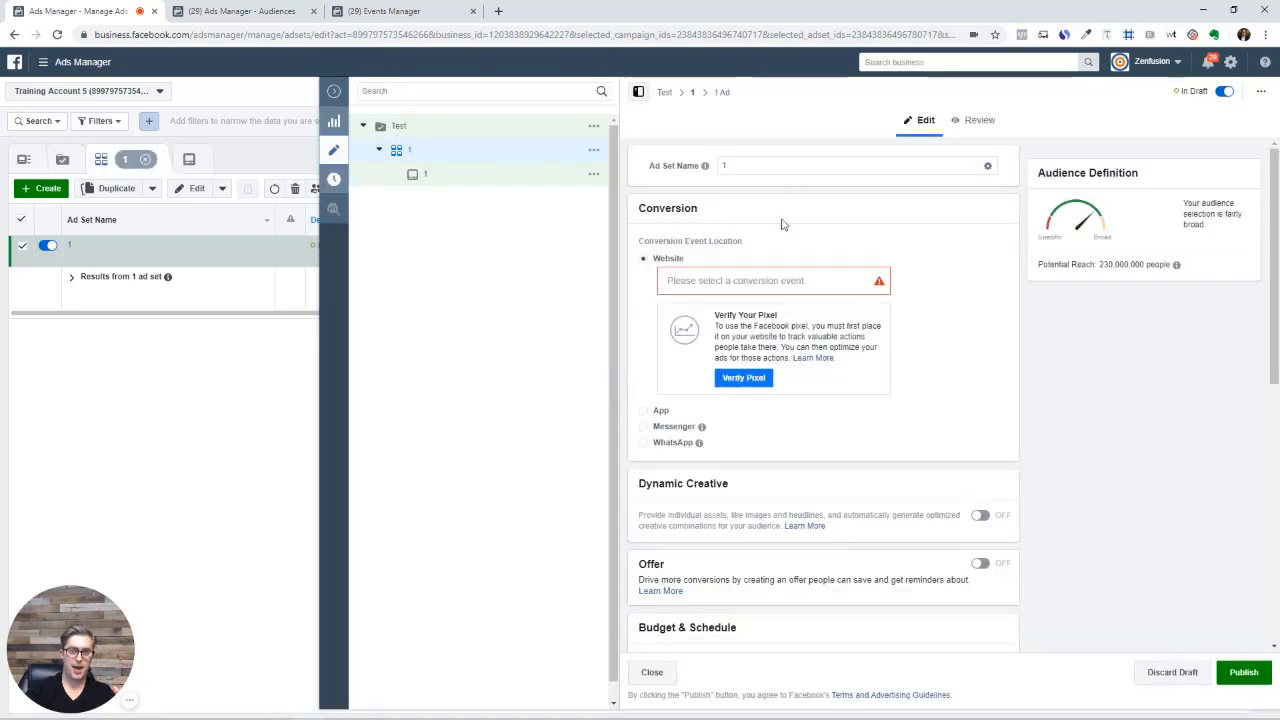
Choose Lead as ad set 1's website conversion event, keeping the $20.00 daily budget
{"action": "scroll", "coordinate": [781, 231], "scroll_direction": "down", "scroll_amount": 3}
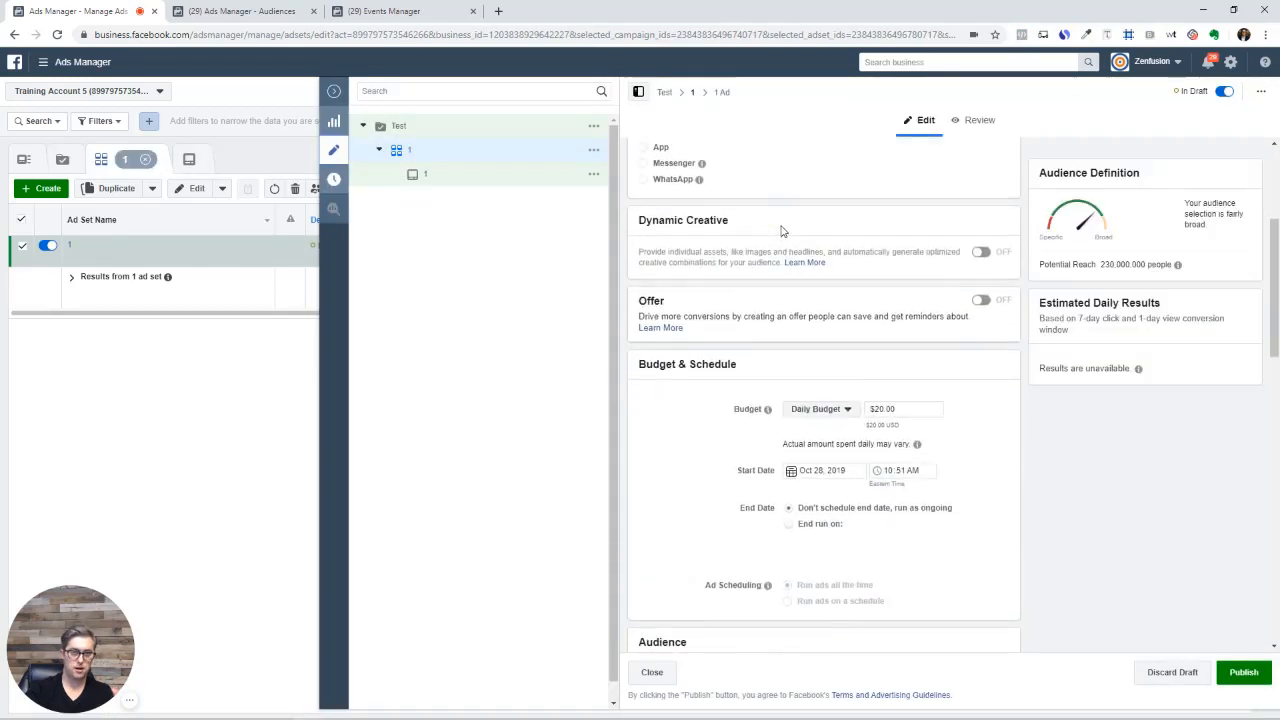
{"action": "scroll", "coordinate": [781, 231], "scroll_direction": "up", "scroll_amount": 3}
{"action": "scroll", "coordinate": [820, 242], "scroll_direction": "down", "scroll_amount": 1}
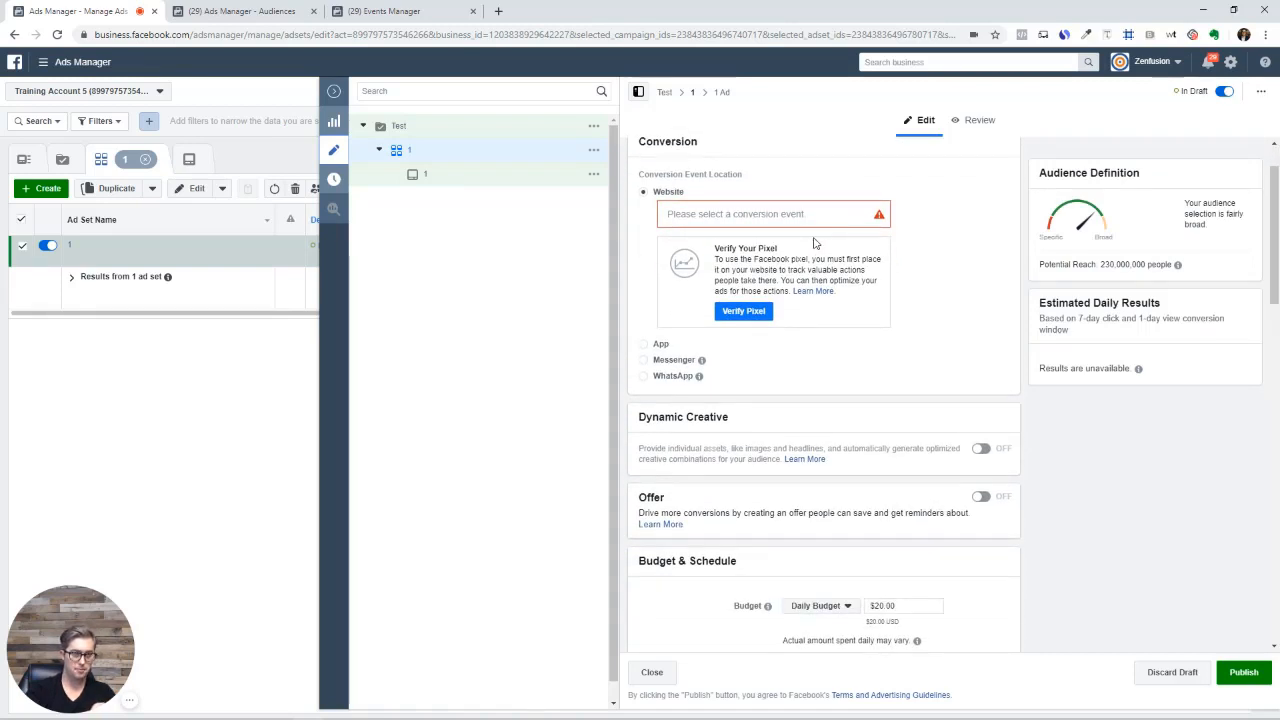
{"action": "left_click", "coordinate": [737, 214]}
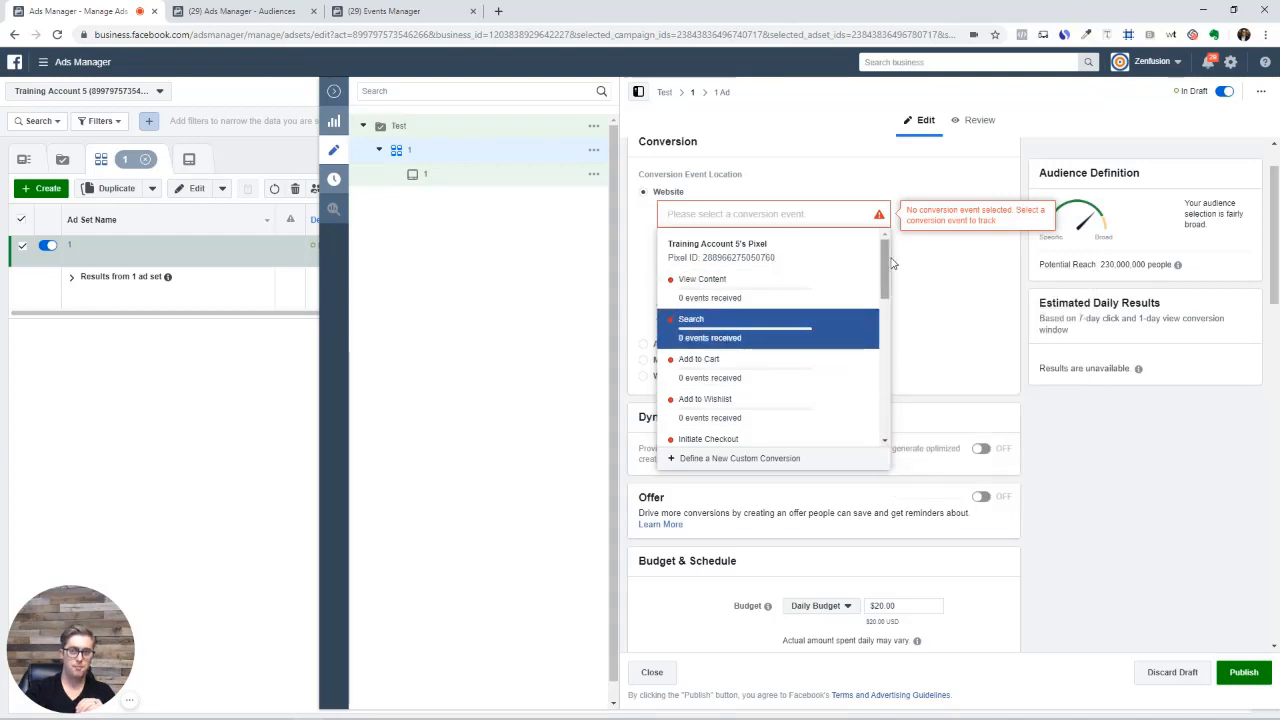
{"action": "left_click_drag", "start_coordinate": [889, 259], "coordinate": [886, 303]}
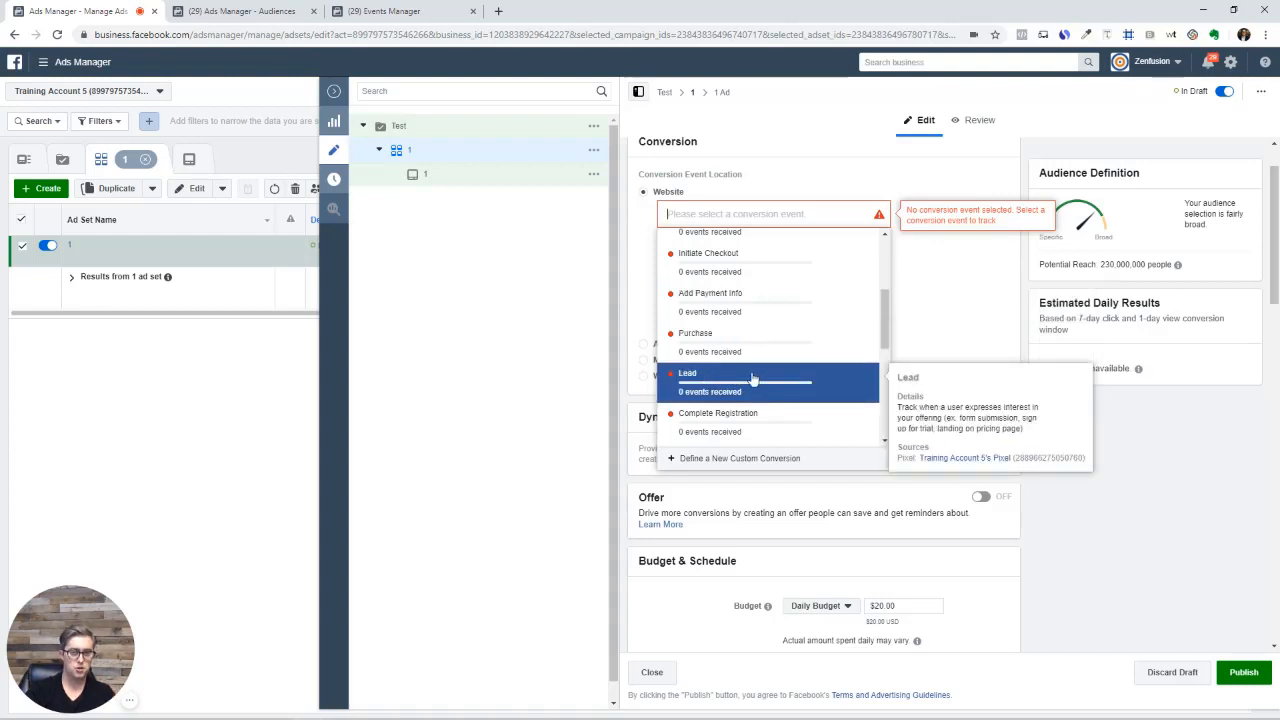
{"action": "left_click", "coordinate": [856, 376]}
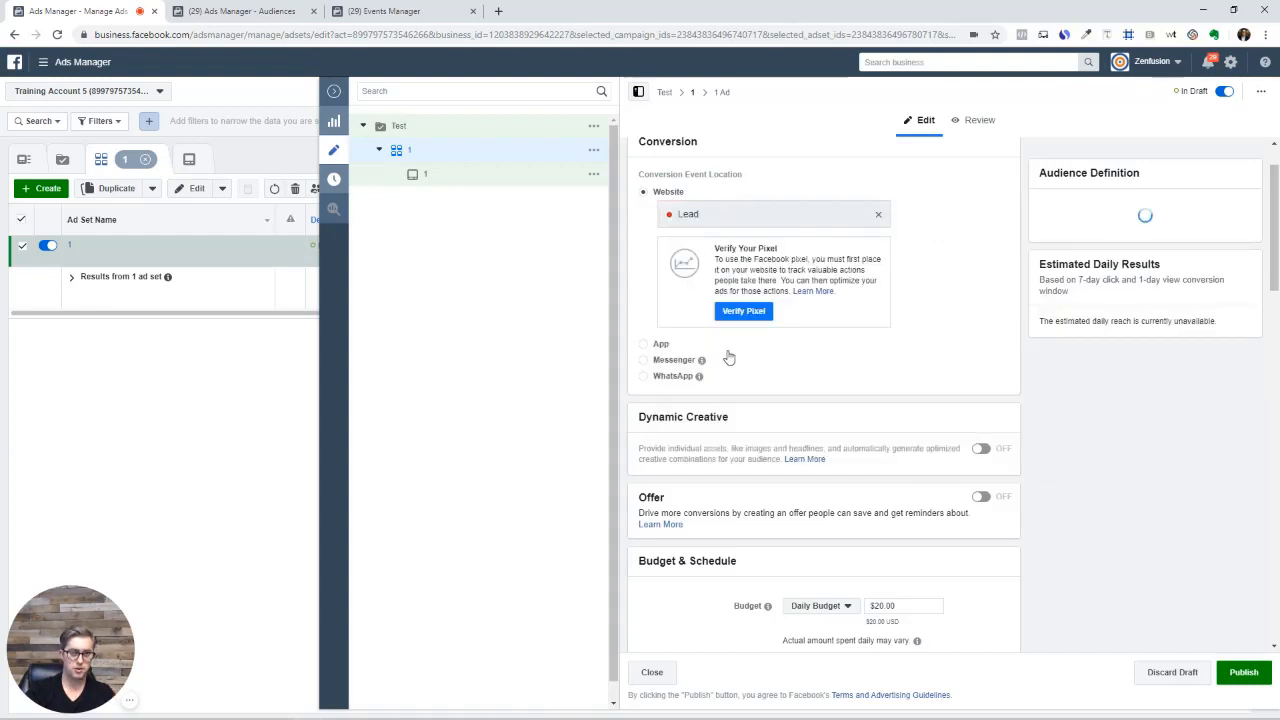
{"action": "scroll", "coordinate": [738, 372], "scroll_direction": "down", "scroll_amount": 1}
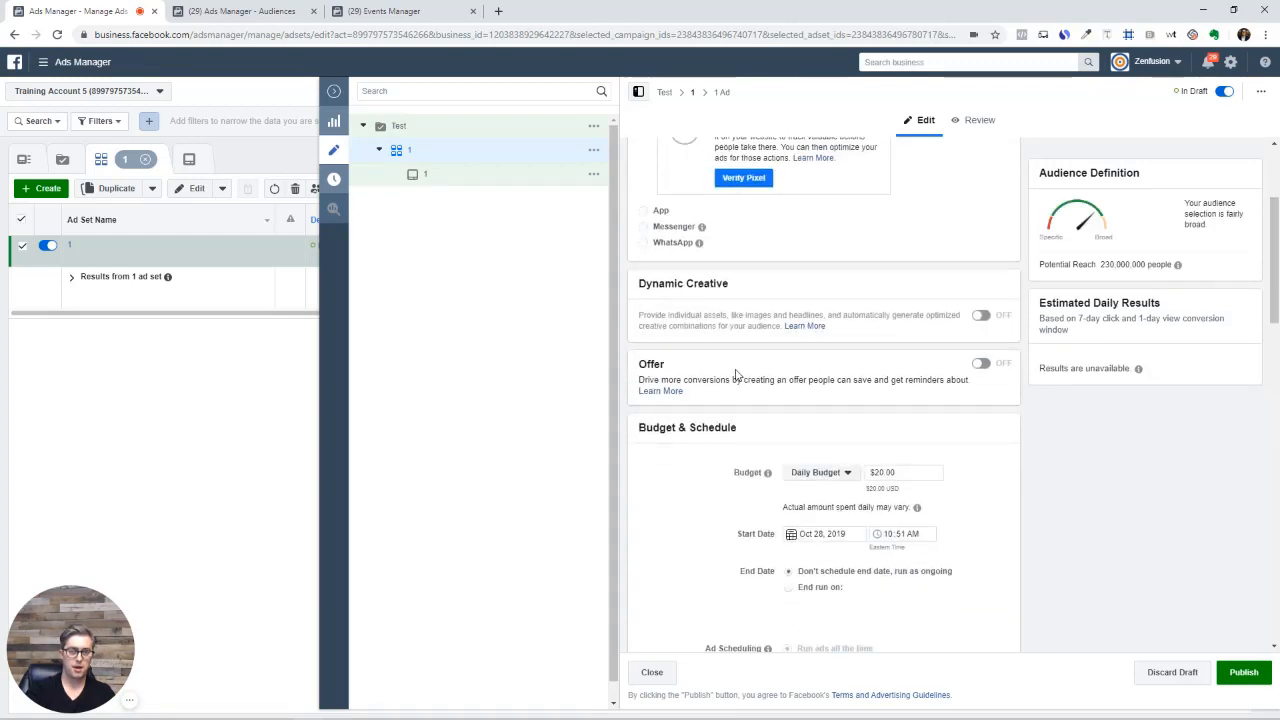
{"action": "scroll", "coordinate": [790, 350], "scroll_direction": "up", "scroll_amount": 2}
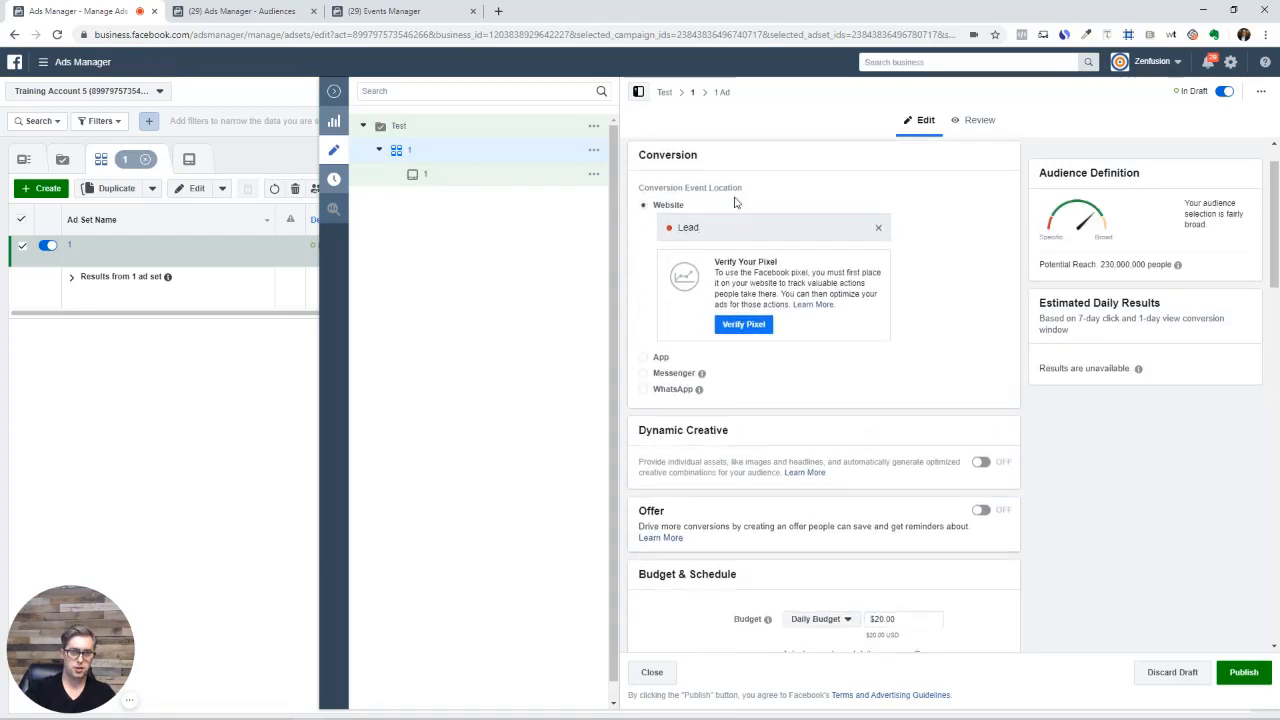
{"action": "scroll", "coordinate": [853, 410], "scroll_direction": "down", "scroll_amount": 2}
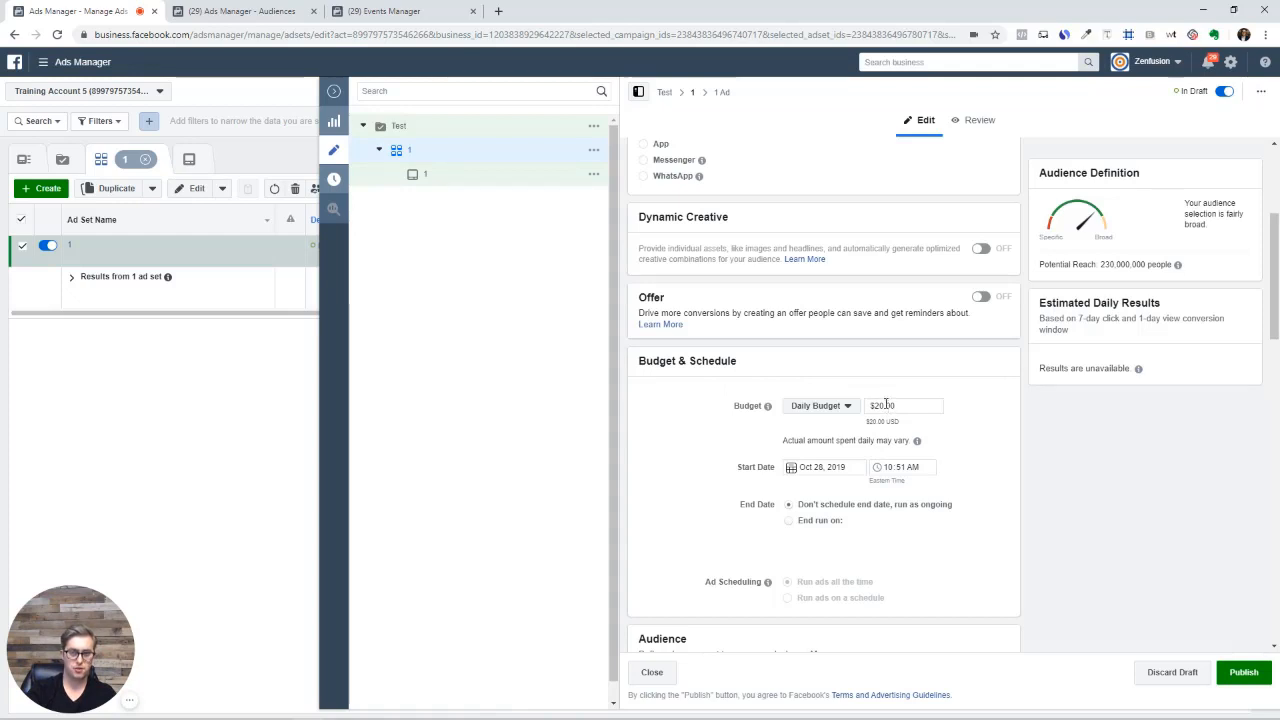
{"action": "left_click", "coordinate": [880, 405]}
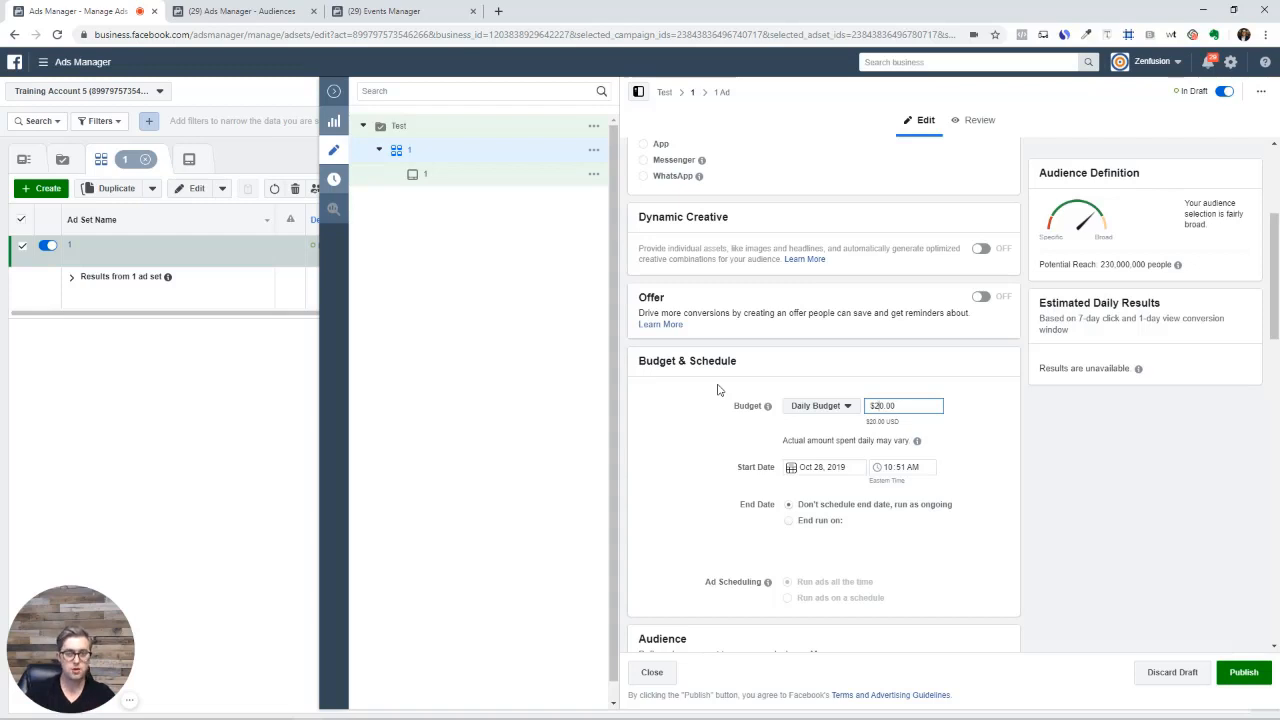
{"action": "scroll", "coordinate": [689, 473], "scroll_direction": "down", "scroll_amount": 3}
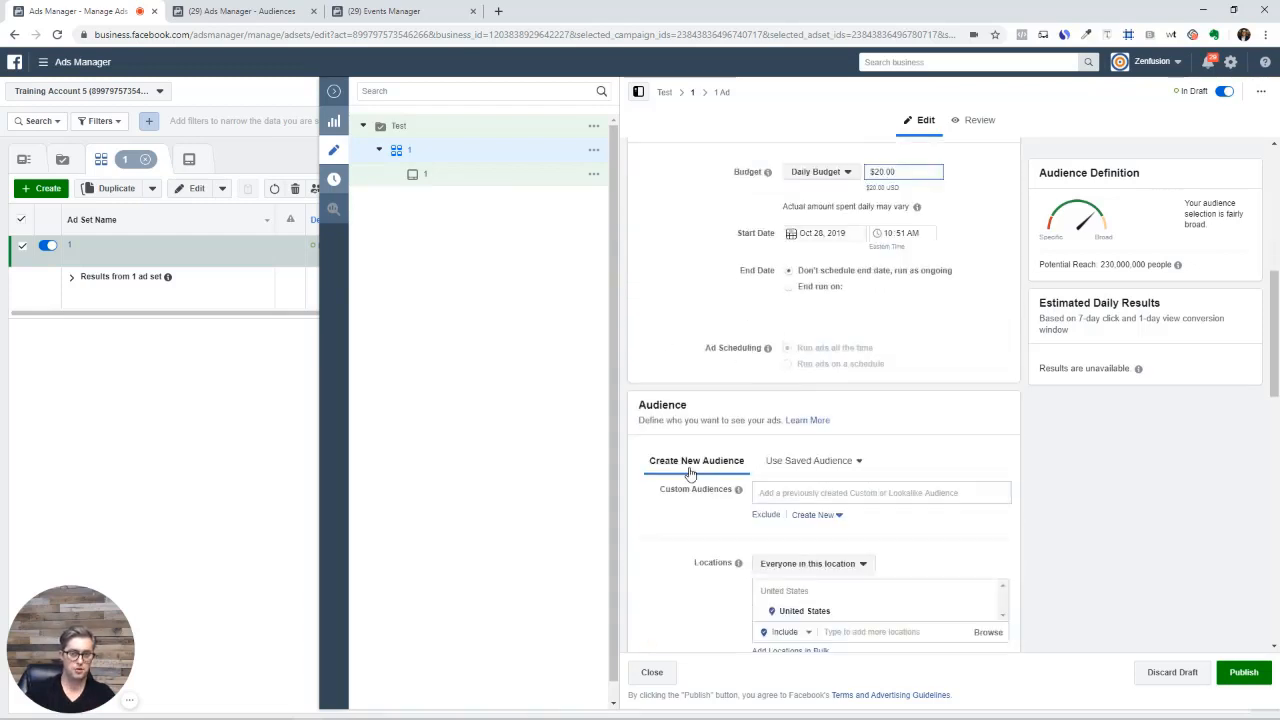
{"action": "mouse_move", "coordinate": [143, 702]}
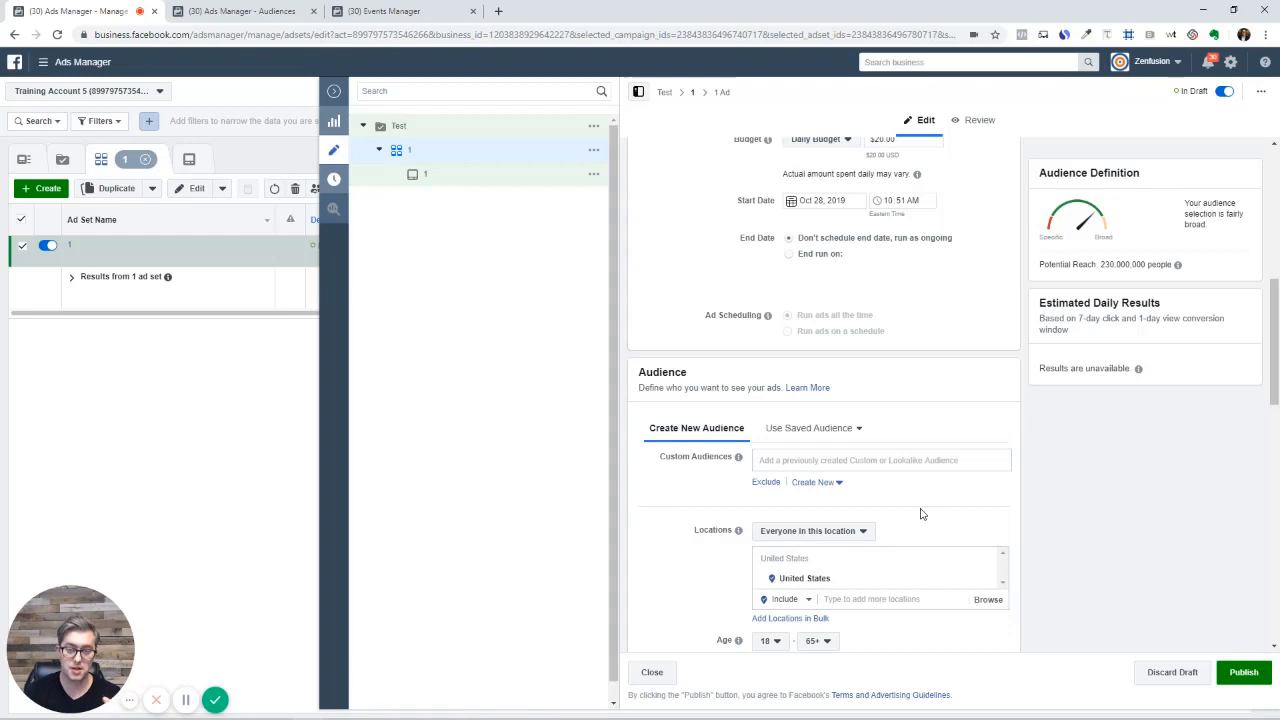
{"action": "scroll", "coordinate": [921, 513], "scroll_direction": "down", "scroll_amount": 2}
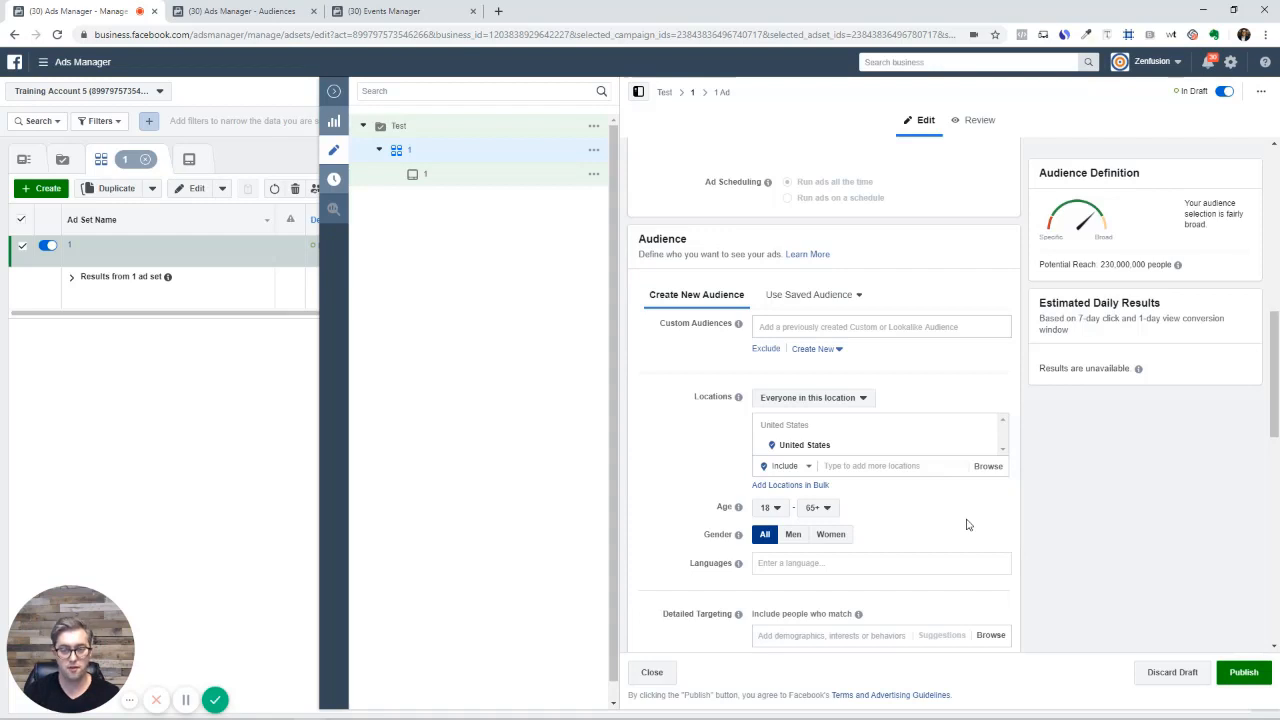
{"action": "scroll", "coordinate": [968, 520], "scroll_direction": "down", "scroll_amount": 2}
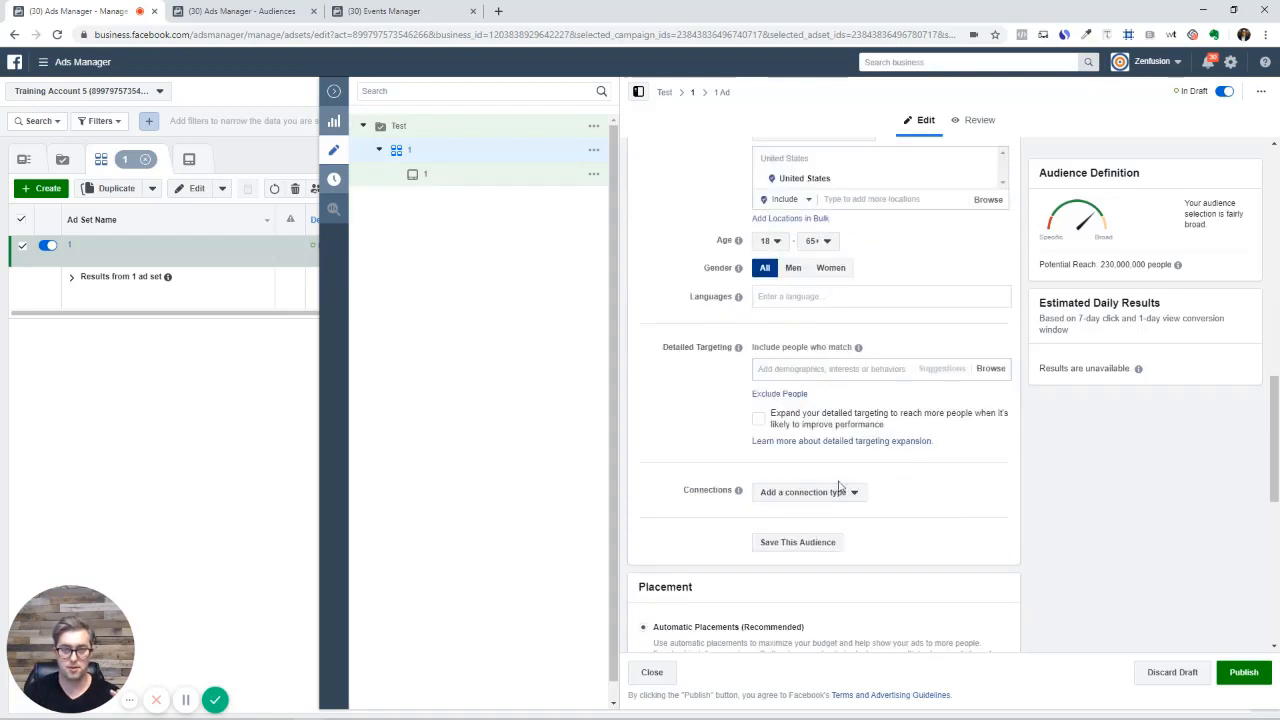
{"action": "scroll", "coordinate": [837, 491], "scroll_direction": "up", "scroll_amount": 2}
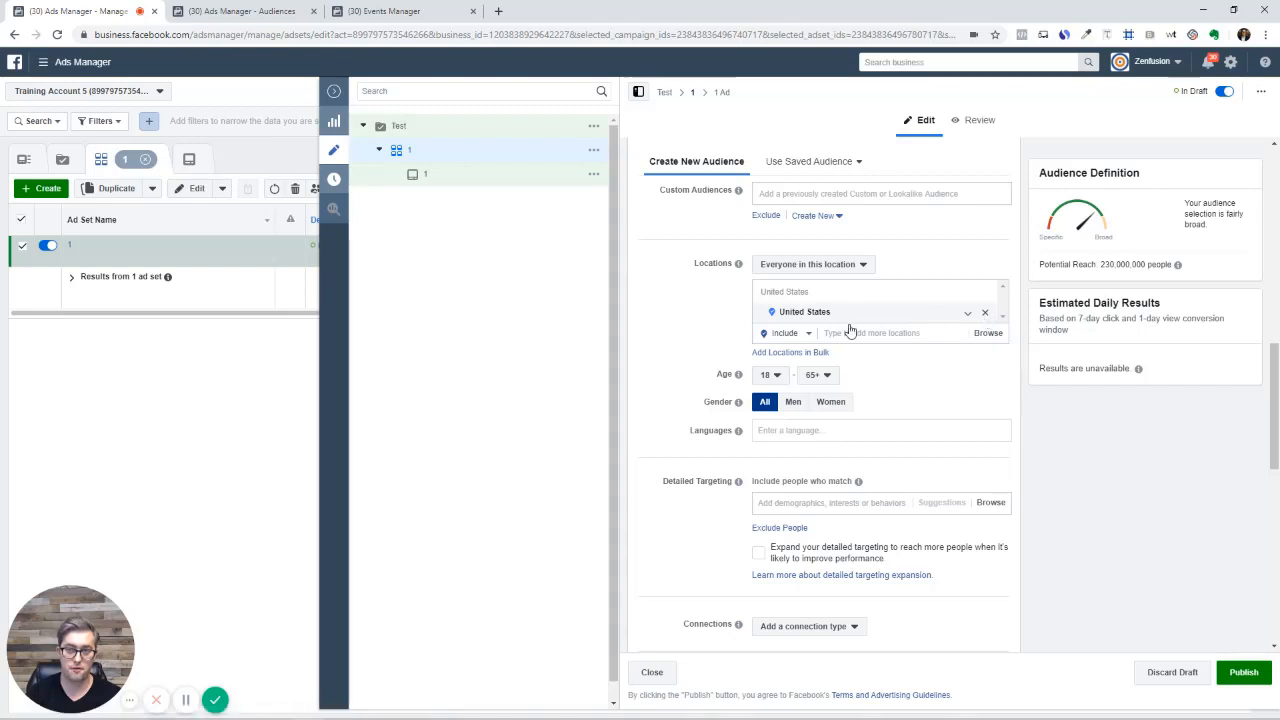
Delete United States from the audience locations, leaving a Missing Audience Location error
{"action": "key", "text": "BackSpace"}
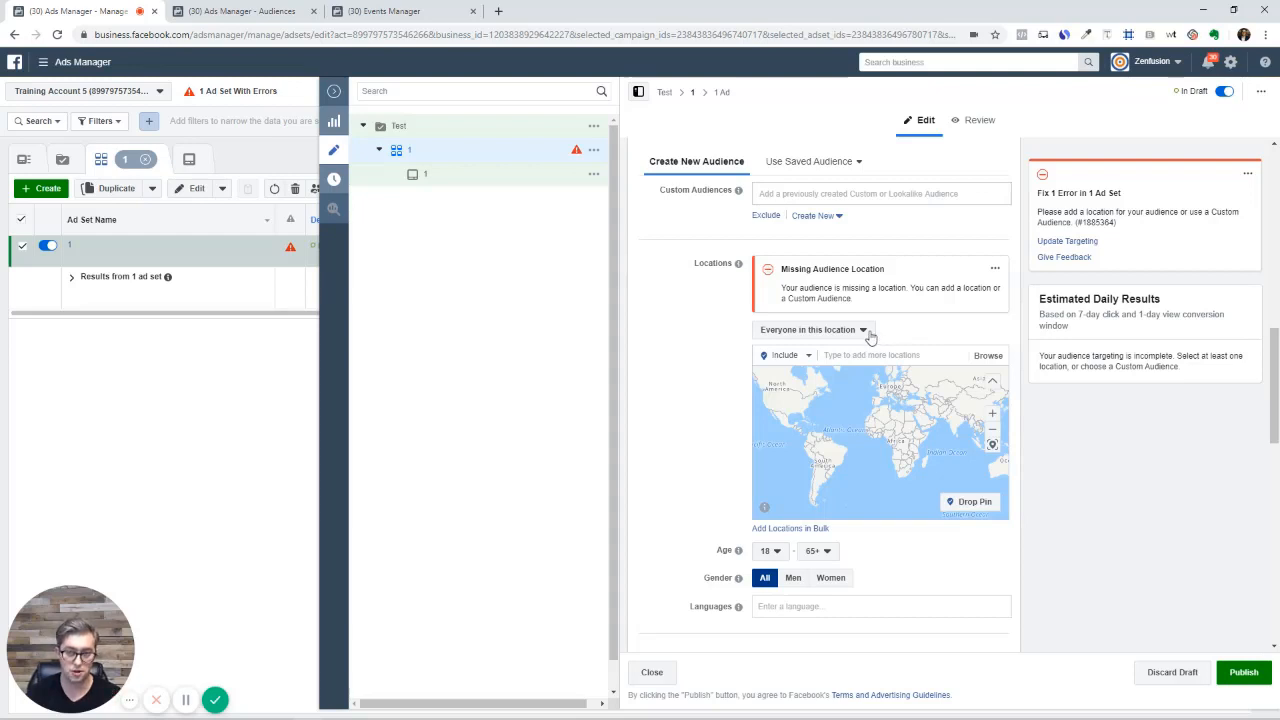
{"action": "left_click", "coordinate": [864, 331]}
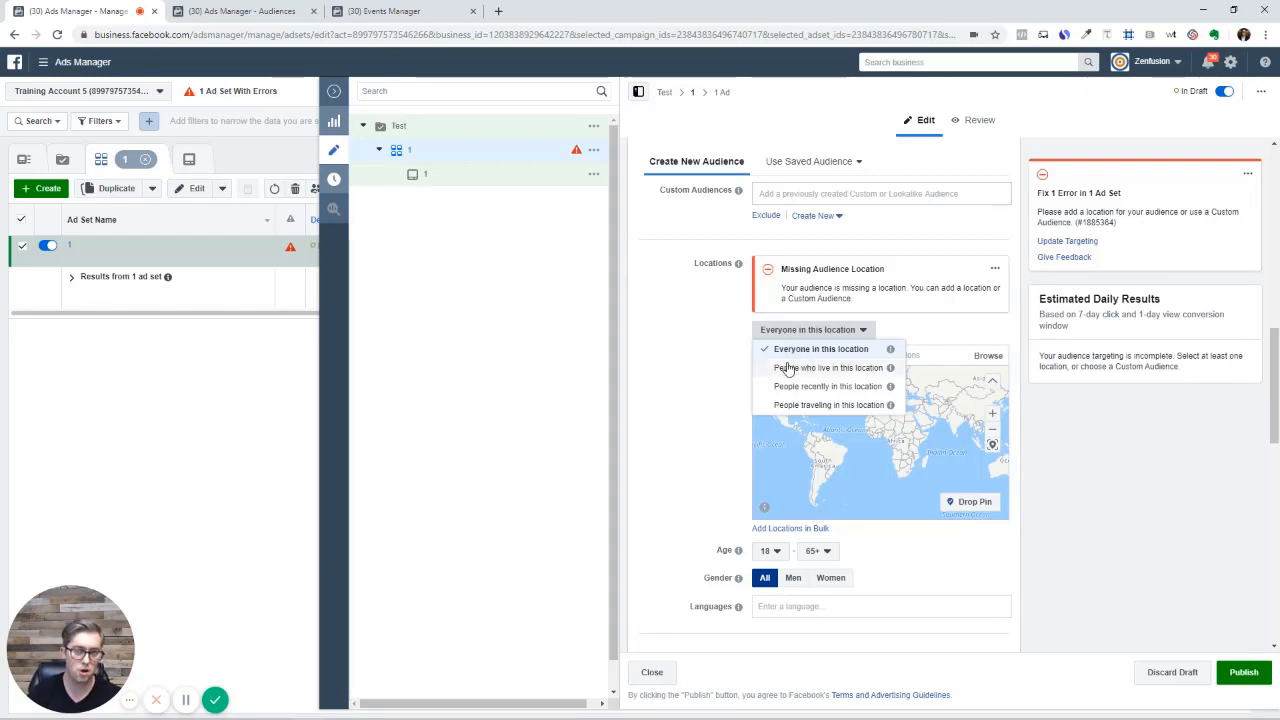
{"action": "left_click", "coordinate": [697, 359]}
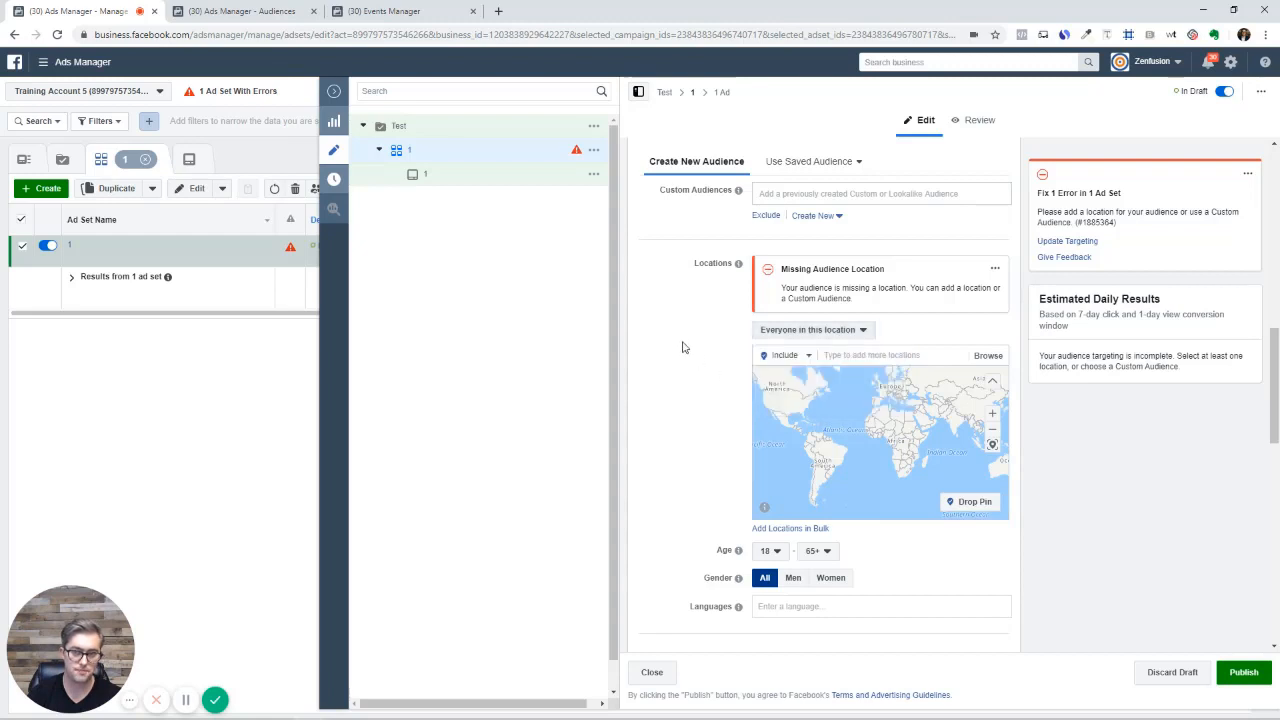
{"action": "left_click", "coordinate": [873, 357]}
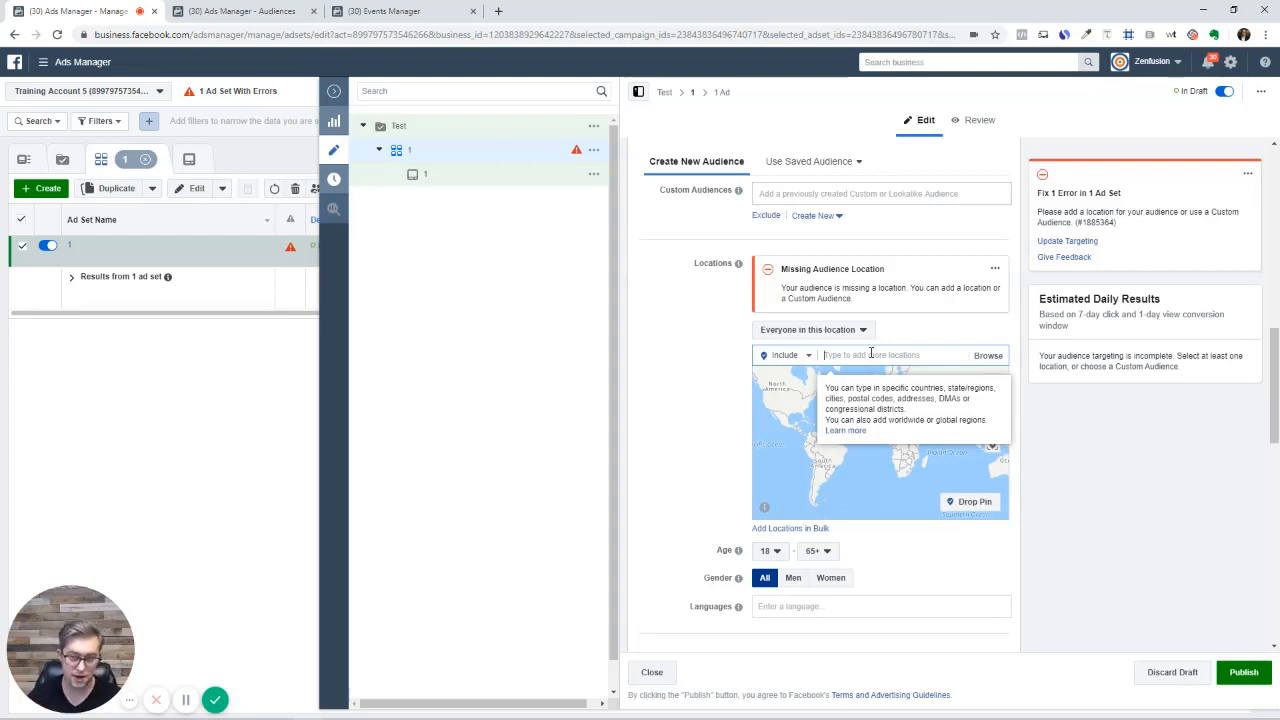
Search 'unite' and add United States back as the audience location
{"action": "type", "text": "unite"}
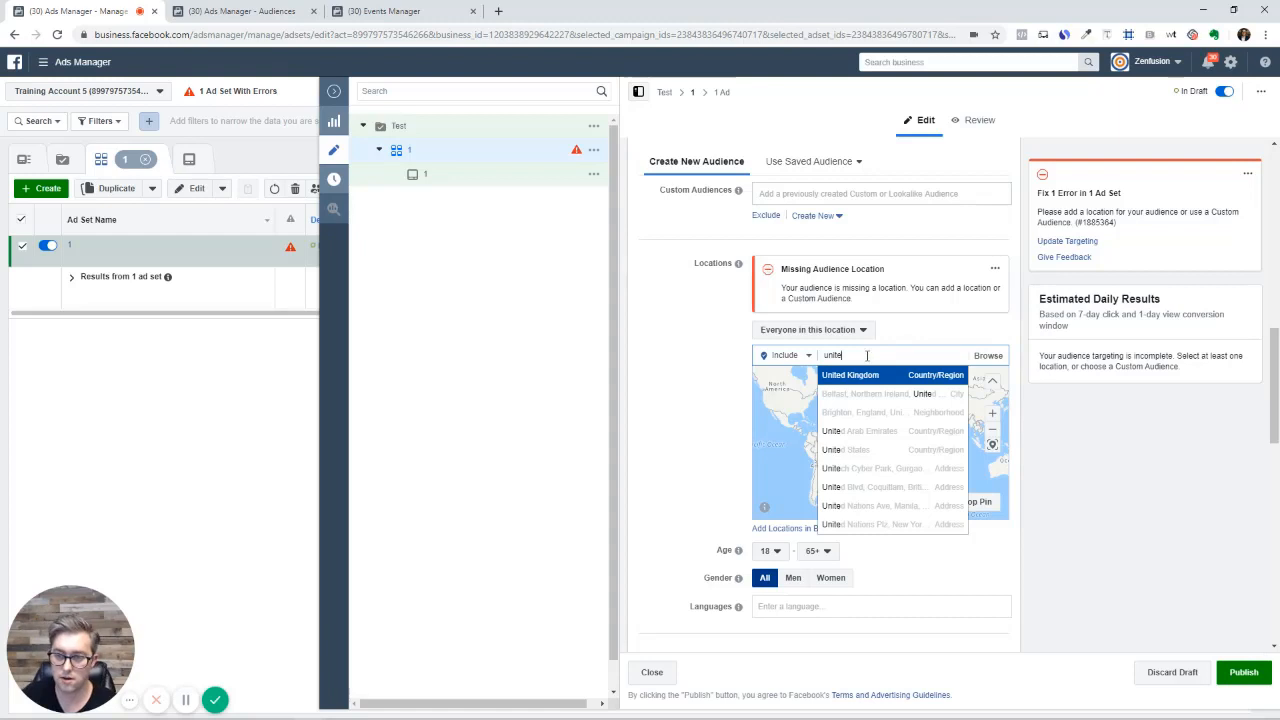
{"action": "left_click", "coordinate": [873, 452]}
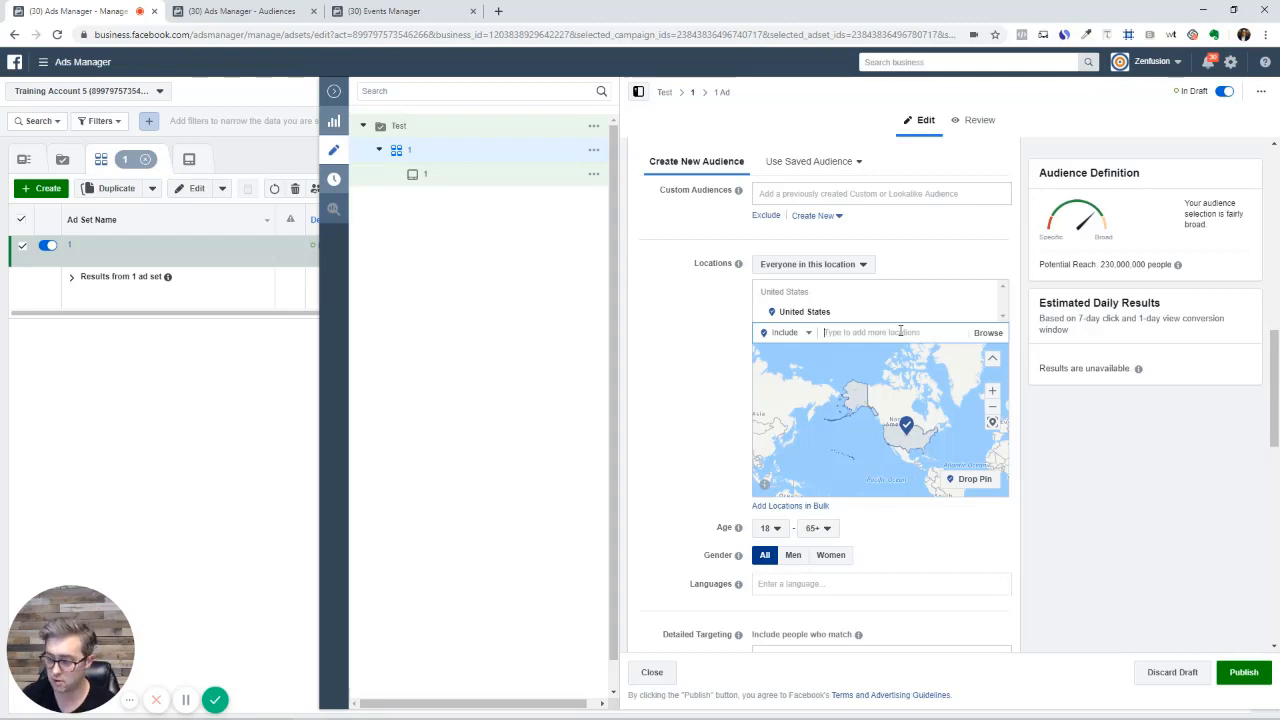
Remove United States and add 'Arizona, United States' from an 'arizona' location search
{"action": "type", "text": "ari"}
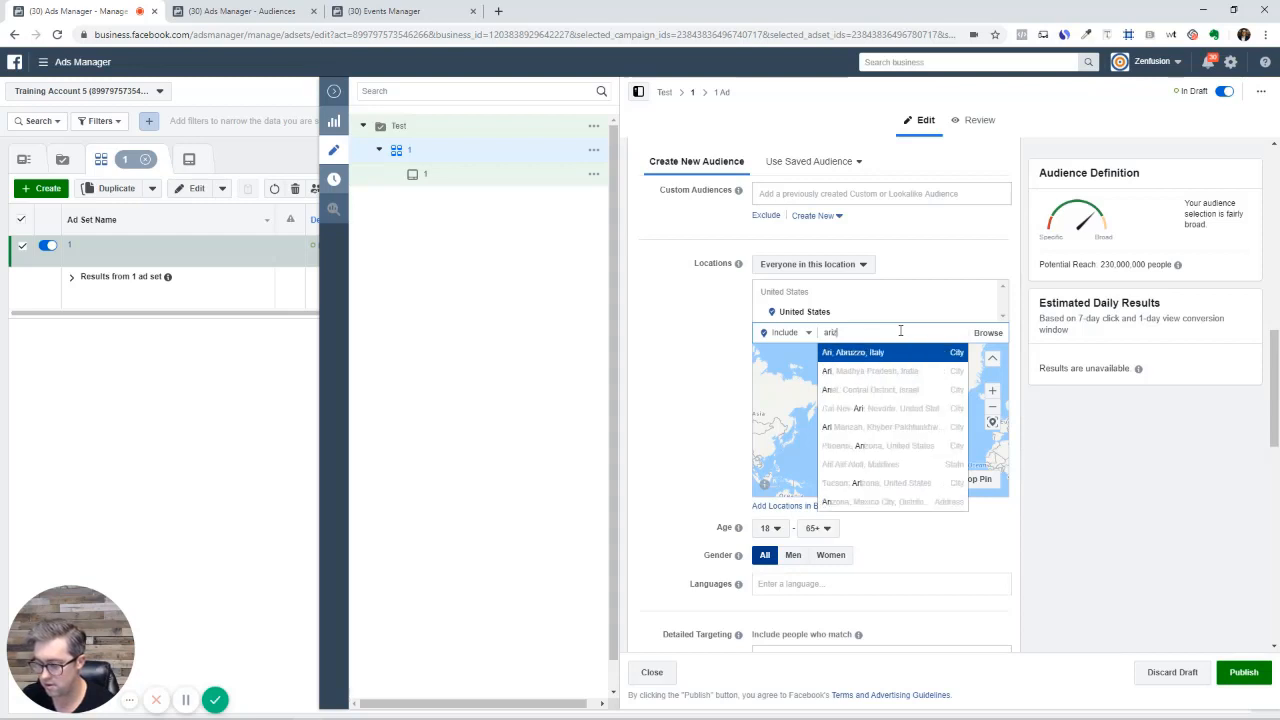
{"action": "type", "text": "zon"}
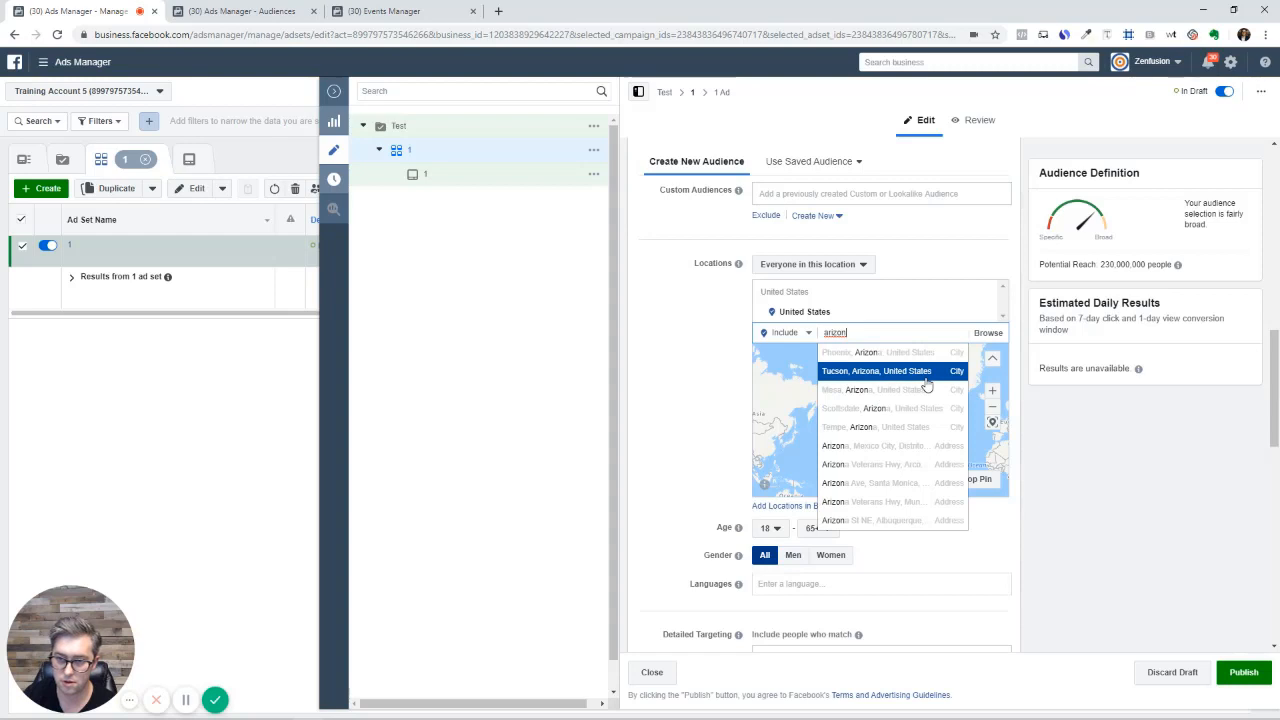
{"action": "left_click", "coordinate": [986, 316]}
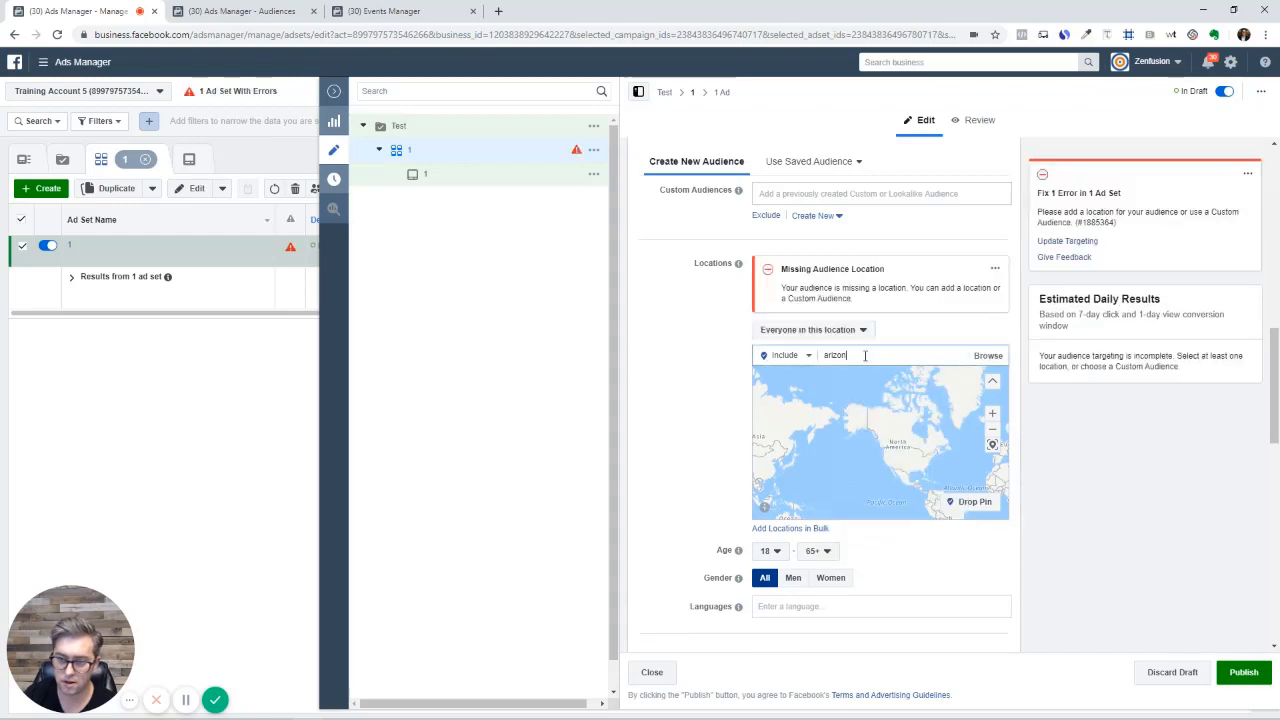
{"action": "double_click", "coordinate": [865, 356]}
{"action": "left_click", "coordinate": [865, 355]}
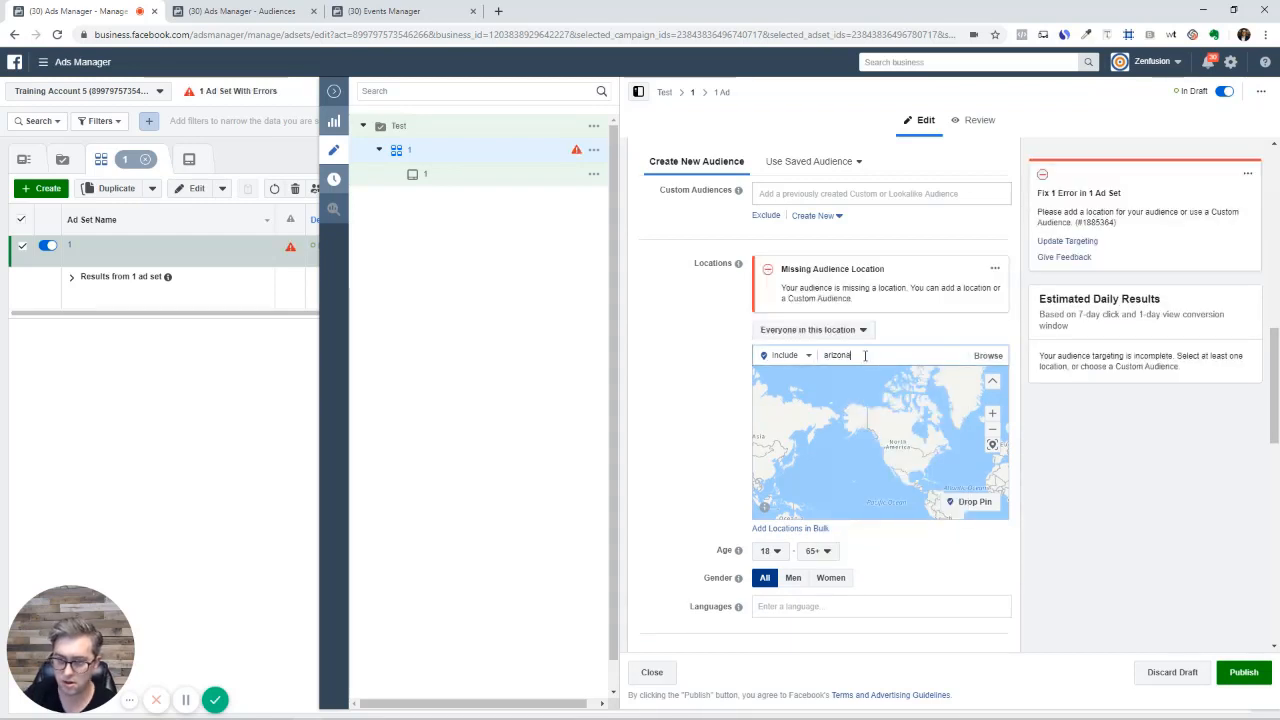
{"action": "type", "text": "a"}
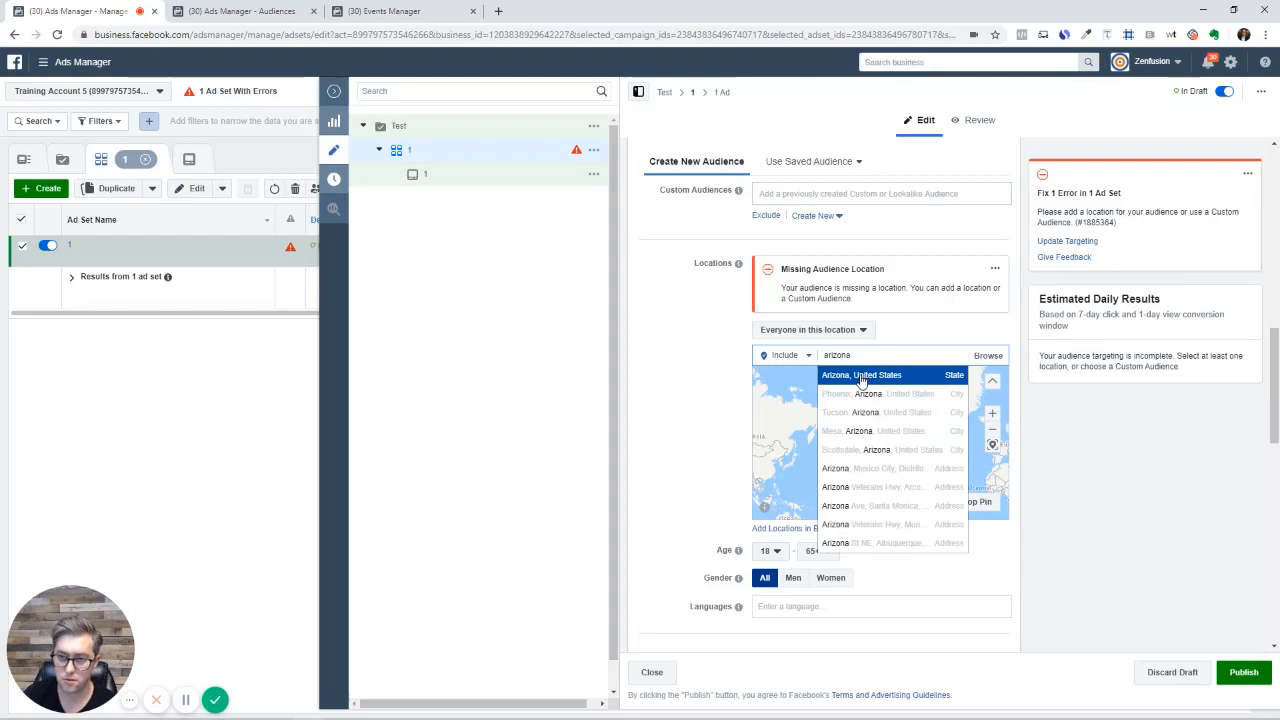
{"action": "left_click", "coordinate": [860, 375]}
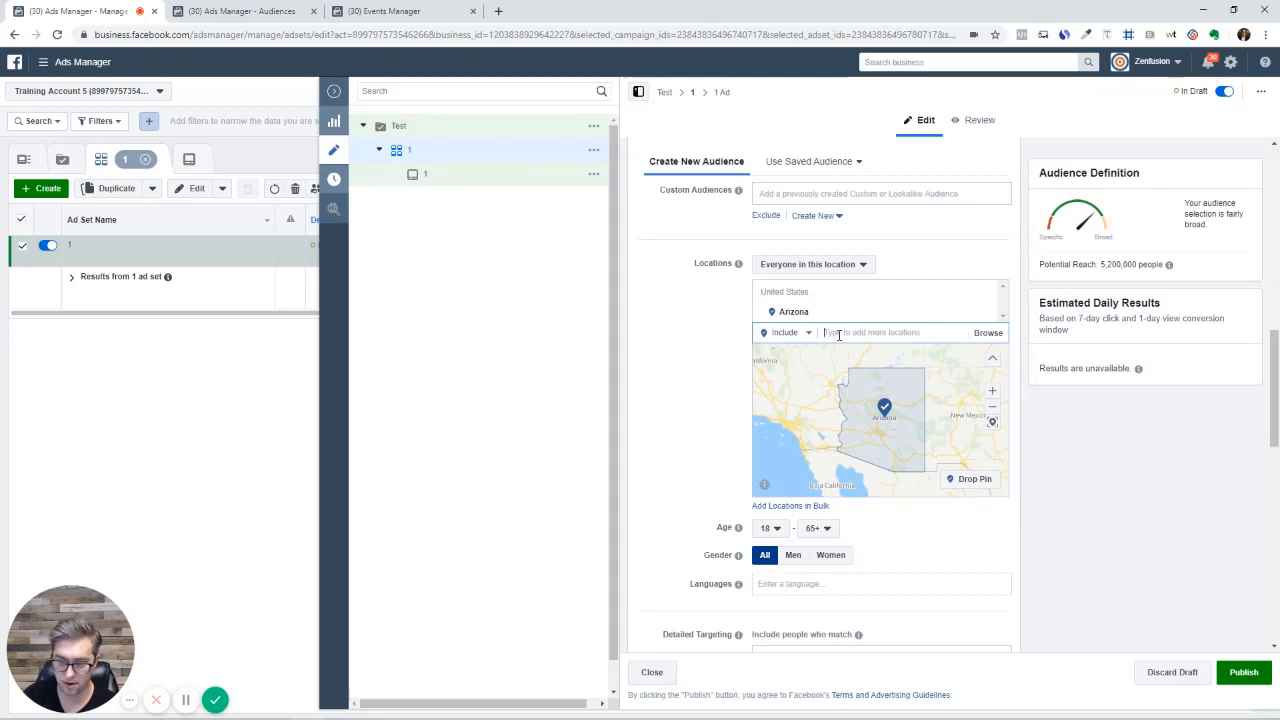
Target Phoenix, Arizona with a 10-mile radius, reducing potential reach to 2,500,000
{"action": "type", "text": "phi"}
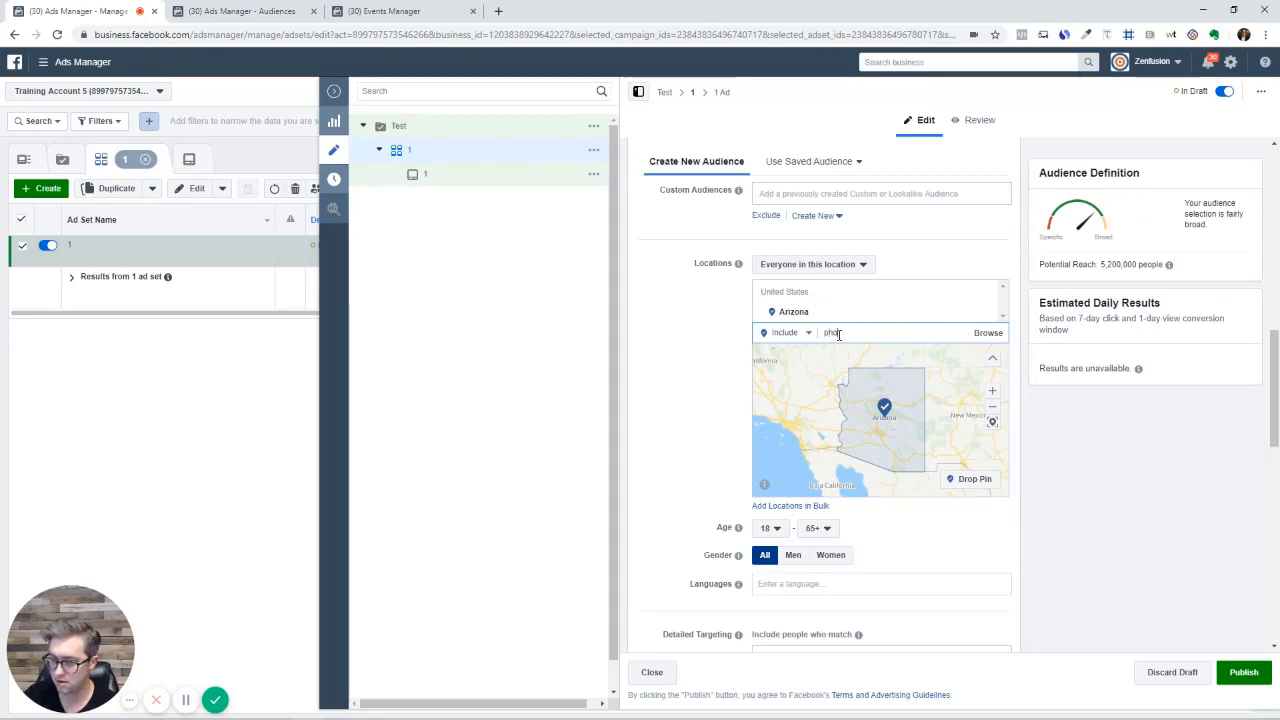
{"action": "type", "text": "e"}
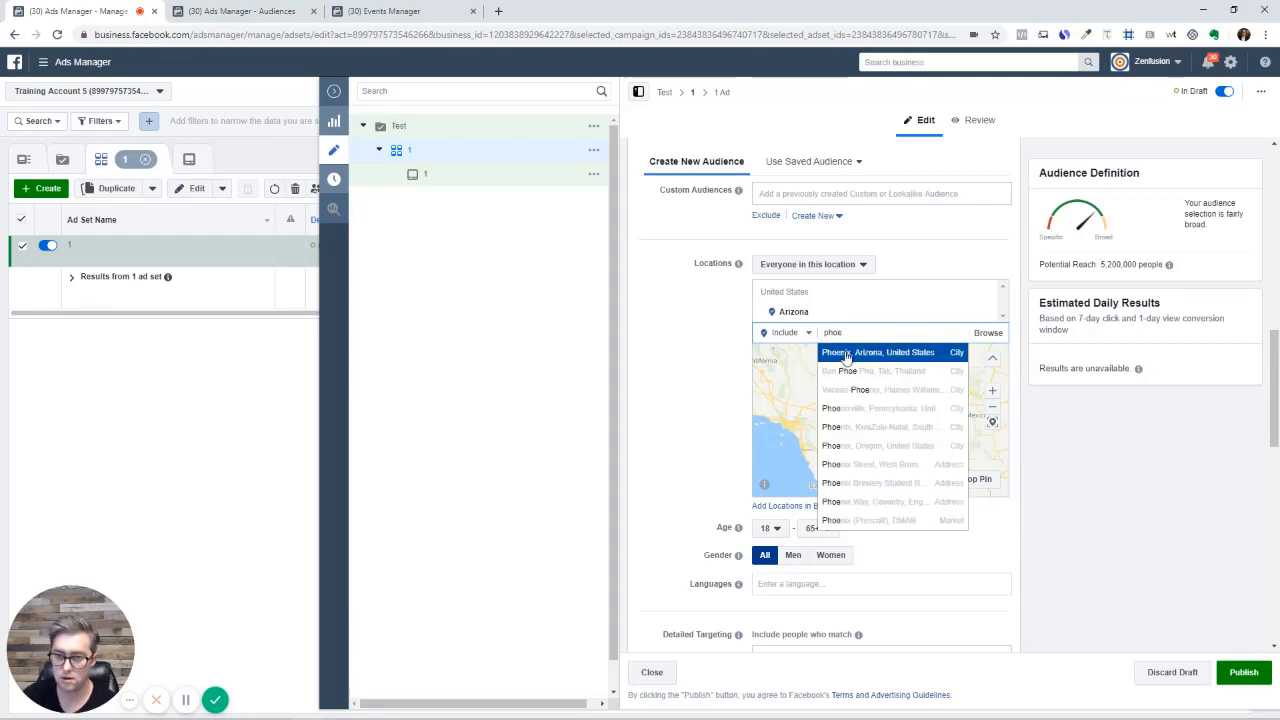
{"action": "left_click", "coordinate": [848, 356]}
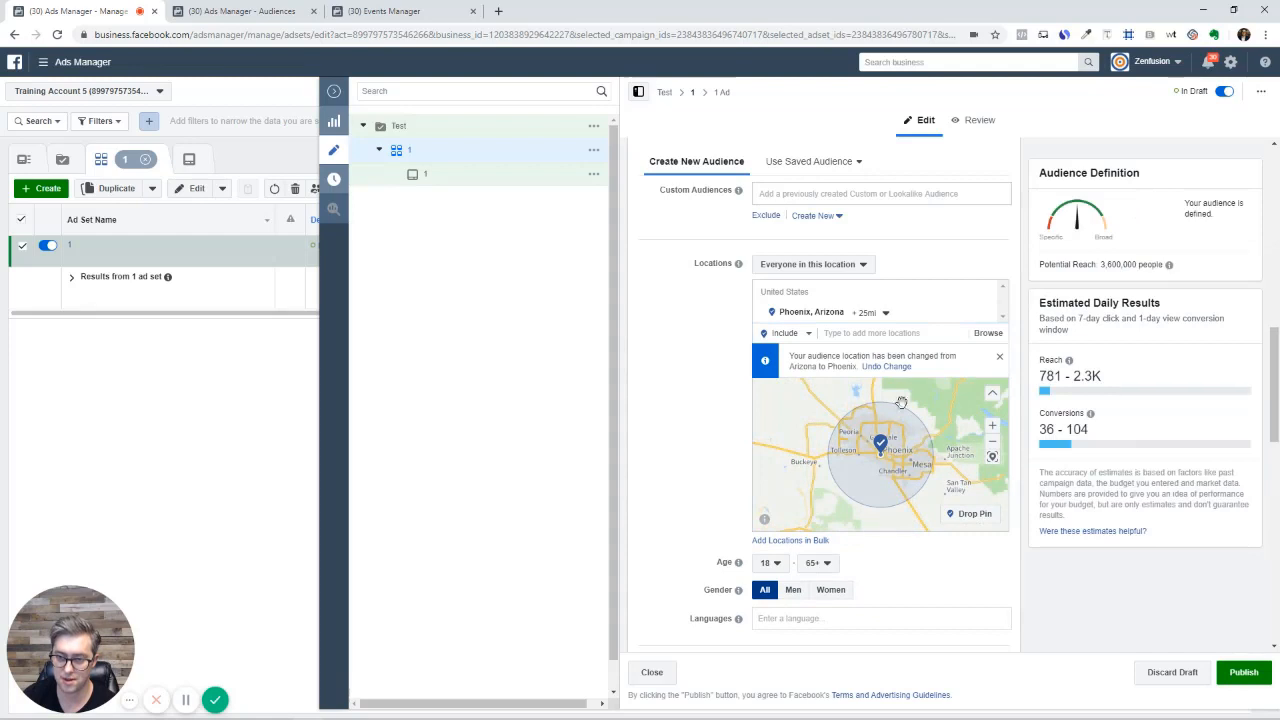
{"action": "left_click", "coordinate": [880, 313]}
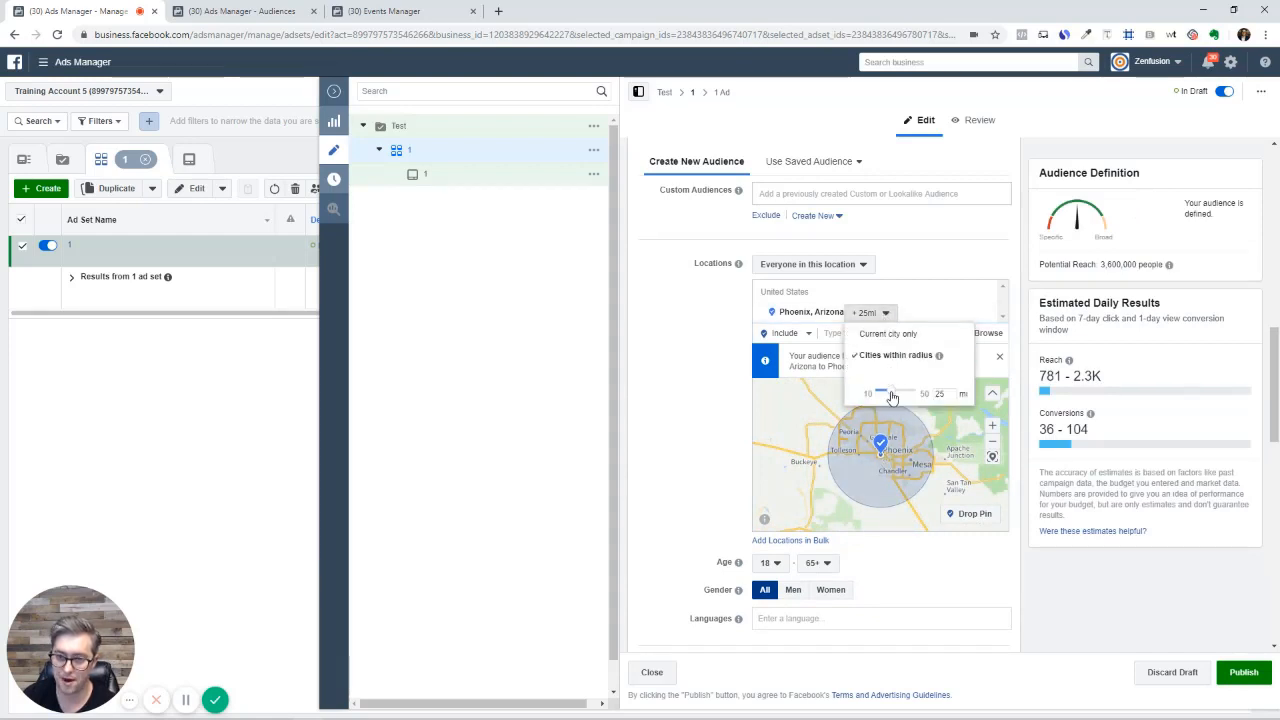
{"action": "left_click_drag", "start_coordinate": [892, 397], "coordinate": [877, 394]}
{"action": "left_click", "coordinate": [735, 427]}
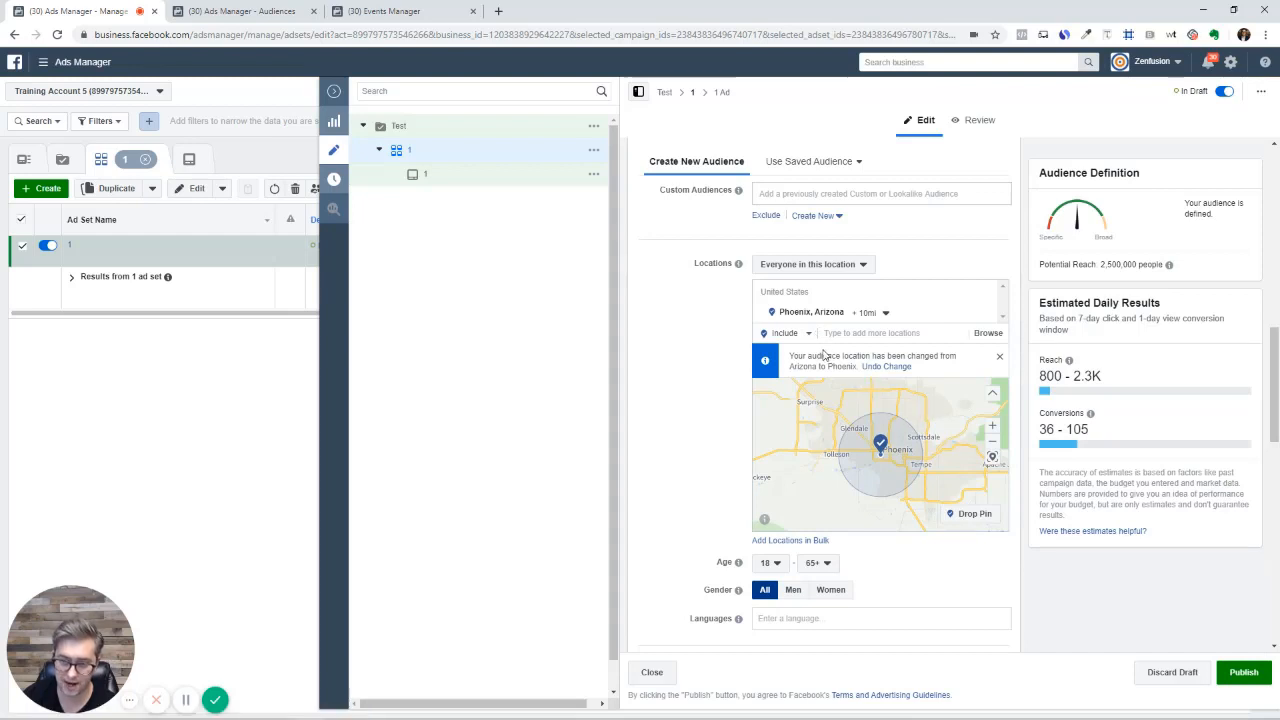
{"action": "left_click", "coordinate": [851, 329]}
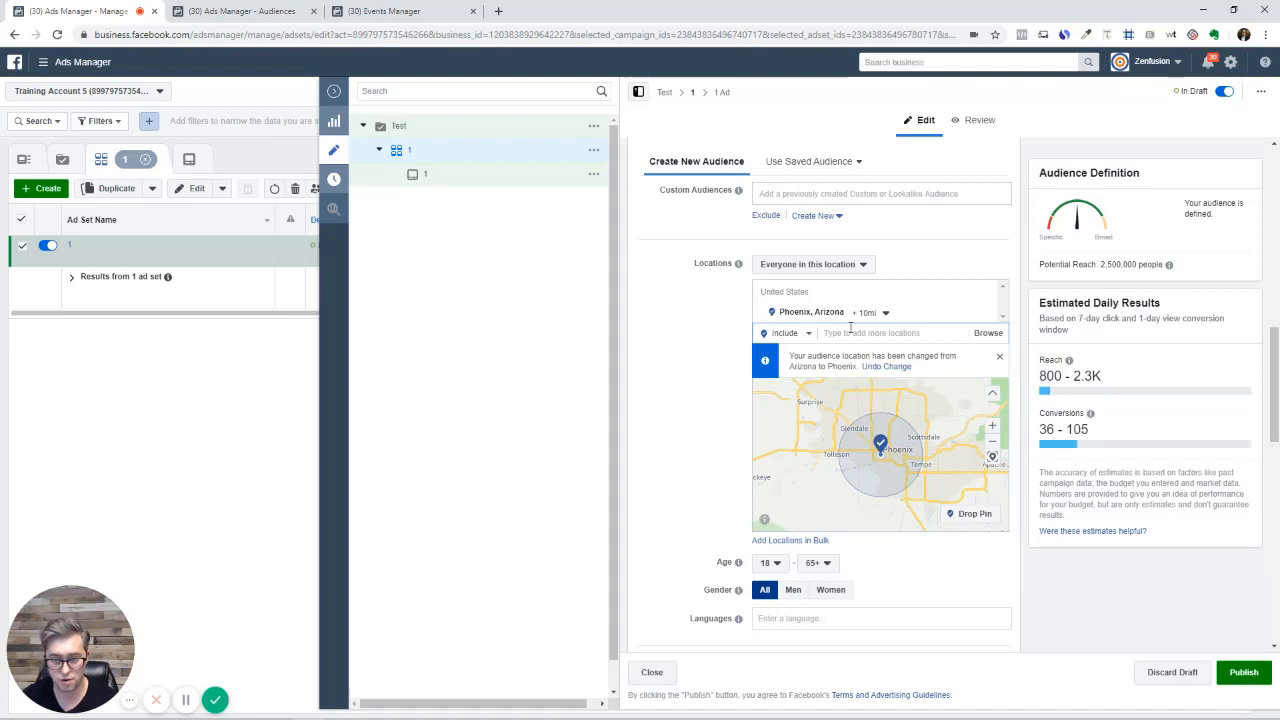
Switch to Exclude and exclude Scottsdale, Arizona within a 10 mi radius
{"action": "type", "text": "s"}
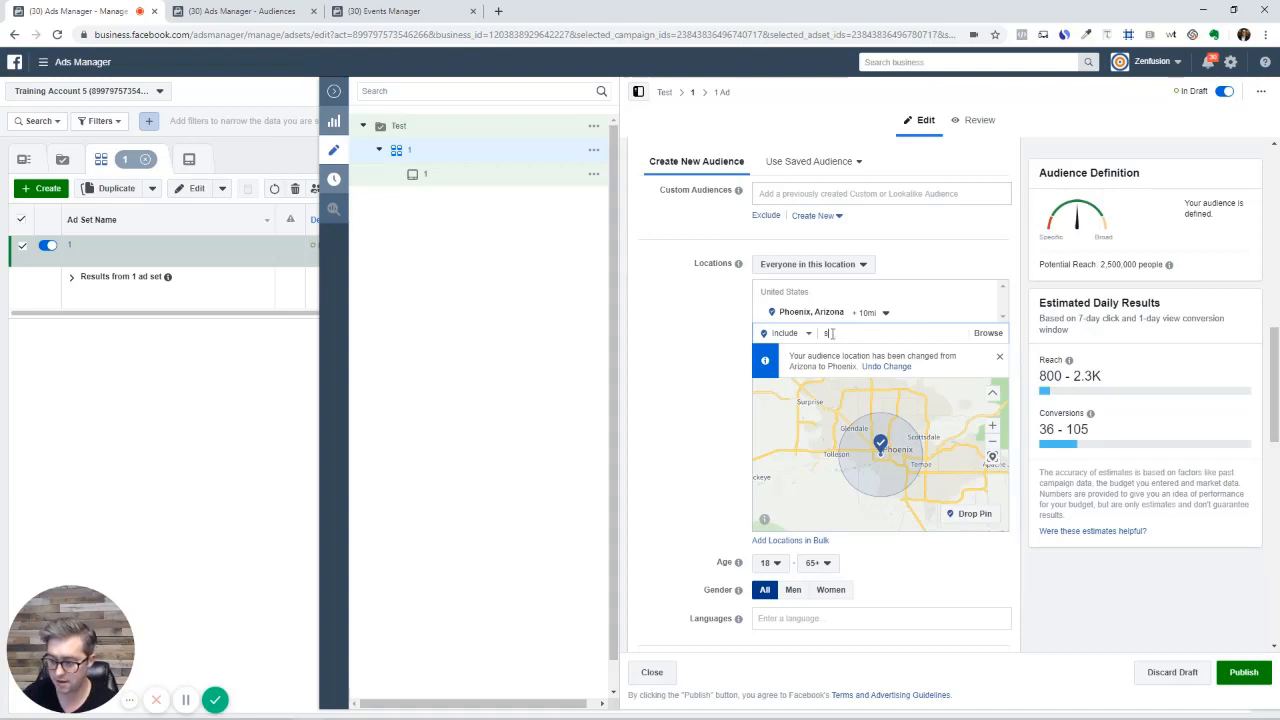
{"action": "left_click", "coordinate": [806, 334]}
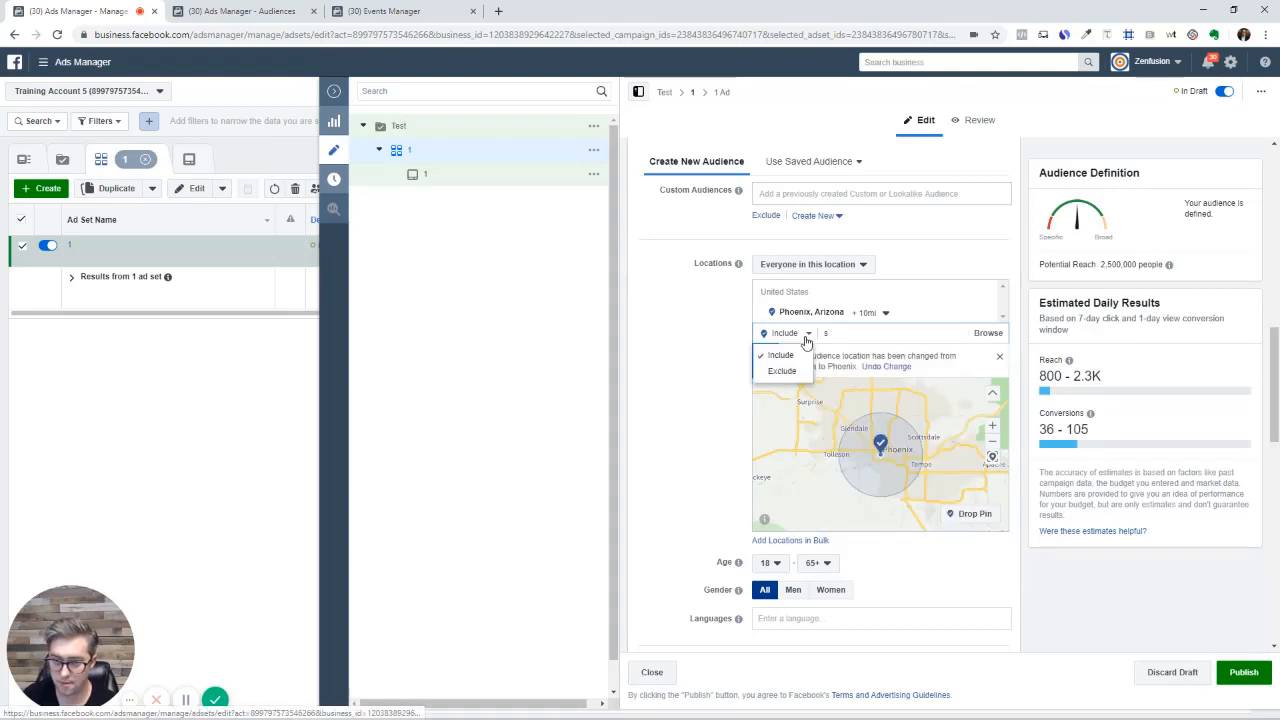
{"action": "left_click", "coordinate": [785, 372]}
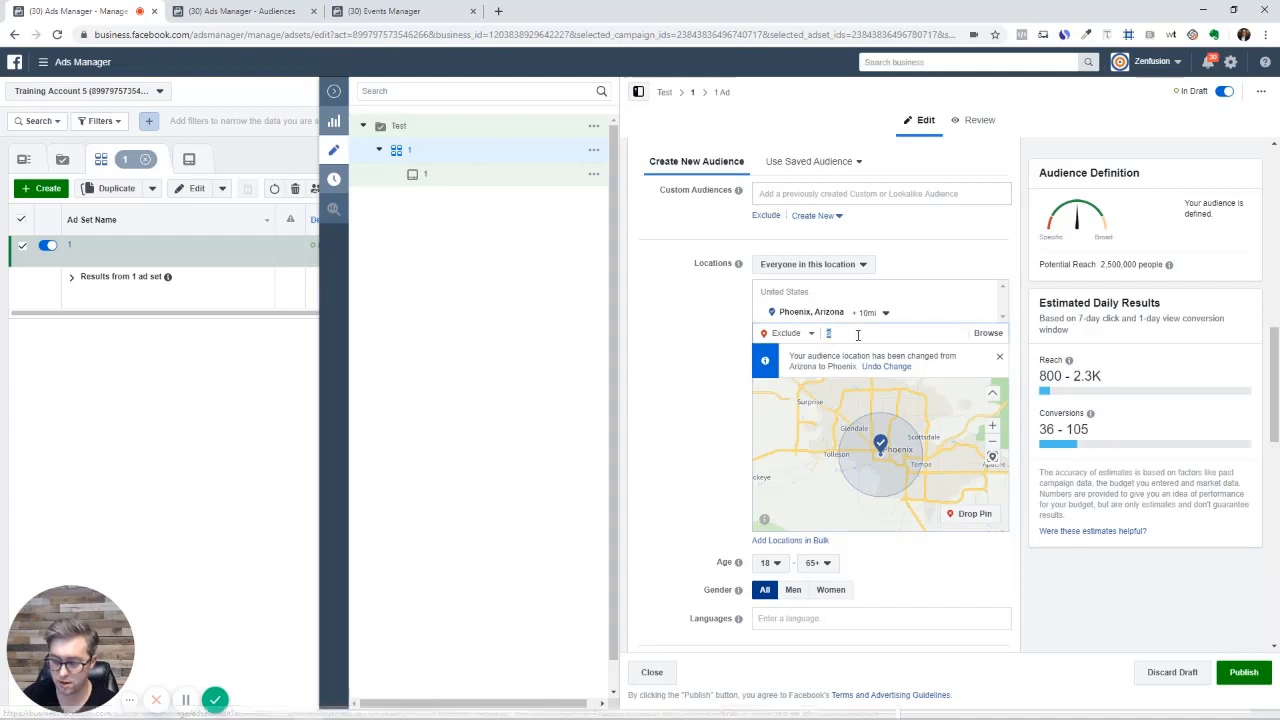
{"action": "type", "text": "sco"}
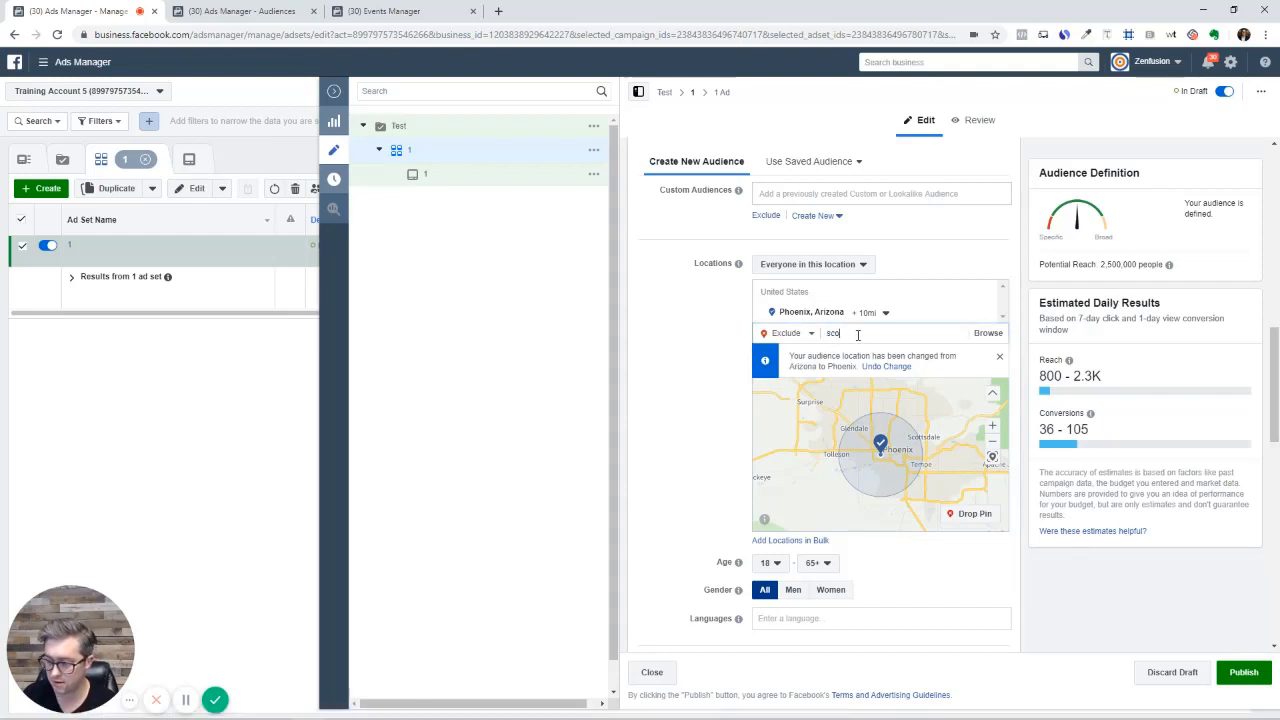
{"action": "type", "text": "tt"}
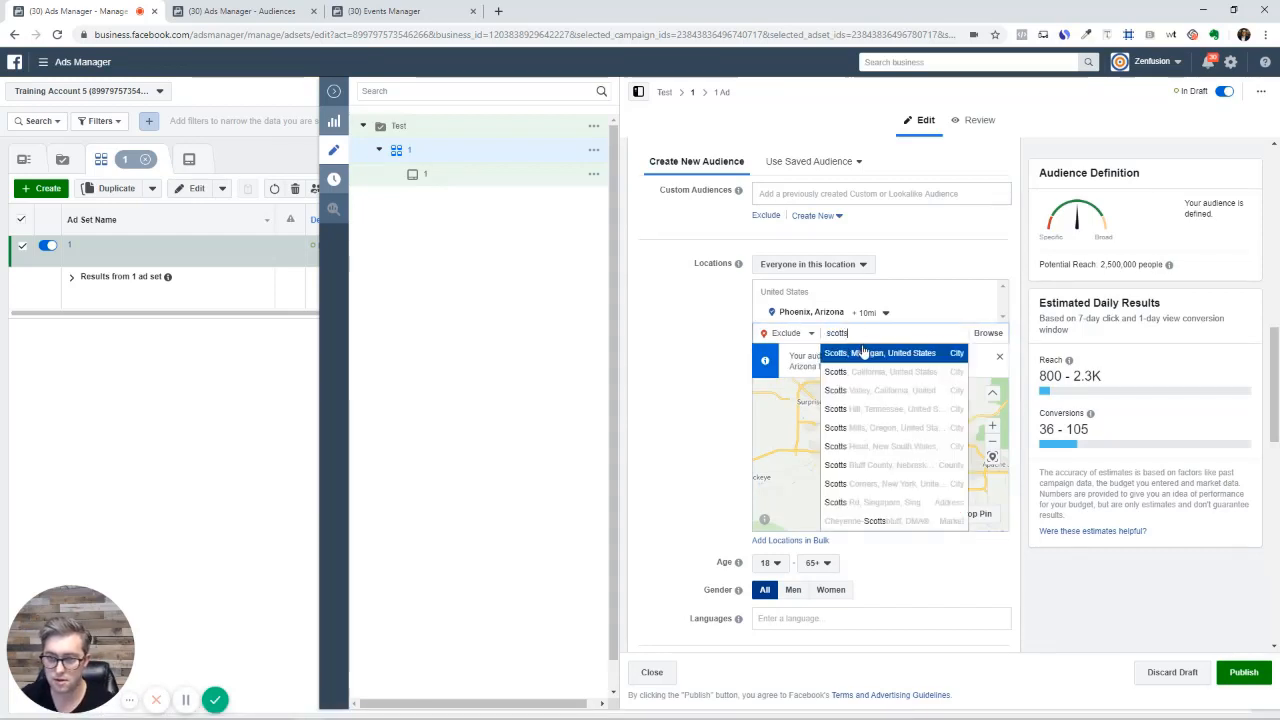
{"action": "type", "text": "sd"}
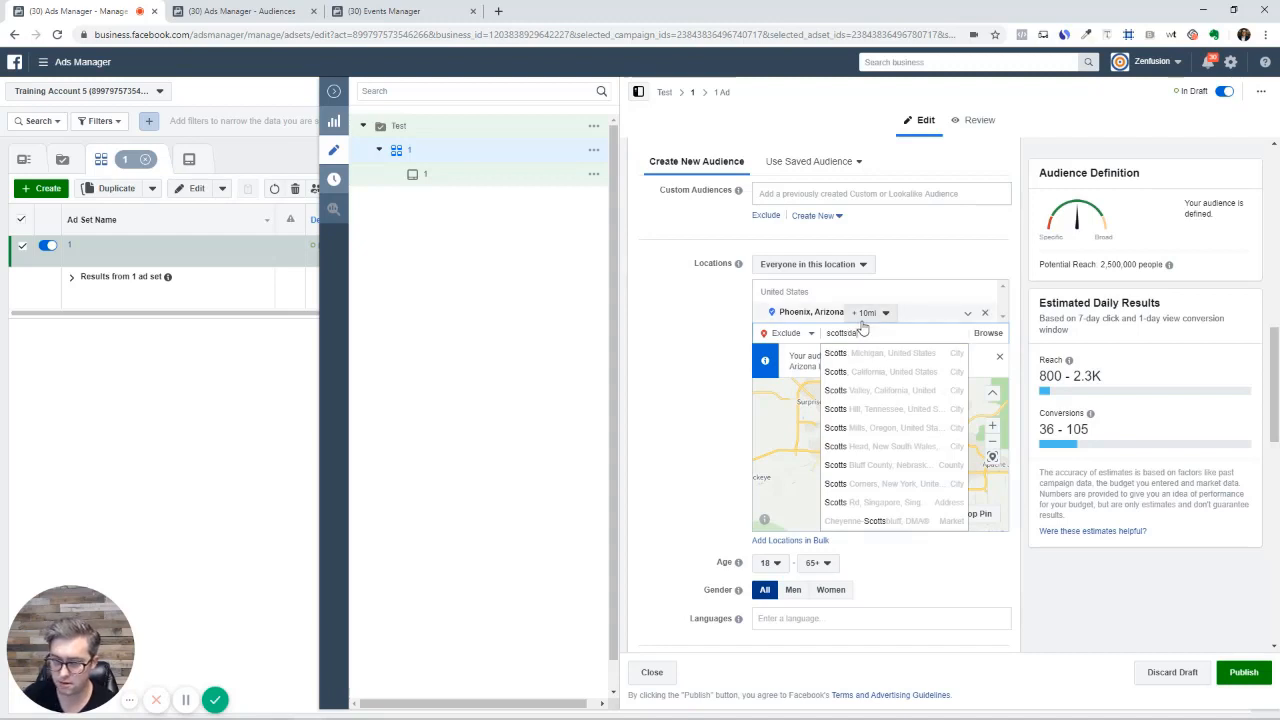
{"action": "type", "text": "a"}
{"action": "left_click", "coordinate": [875, 353]}
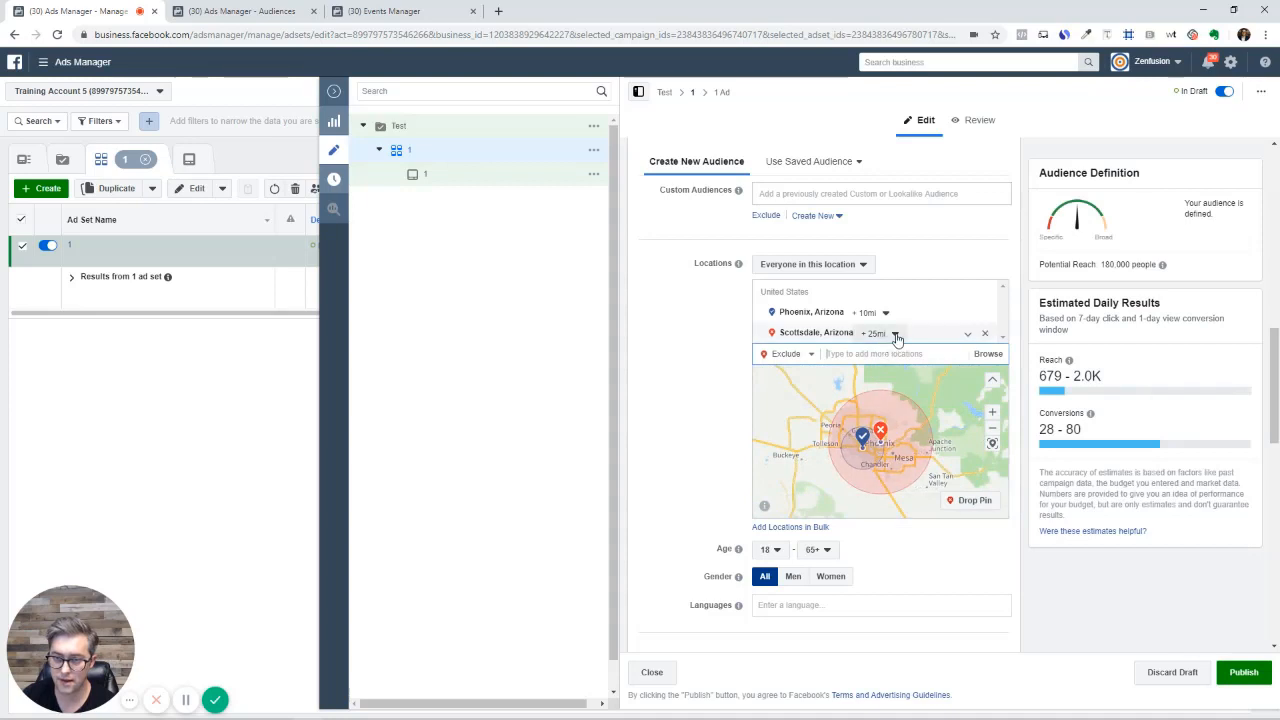
{"action": "left_click", "coordinate": [896, 336]}
{"action": "left_click_drag", "start_coordinate": [897, 416], "coordinate": [874, 419]}
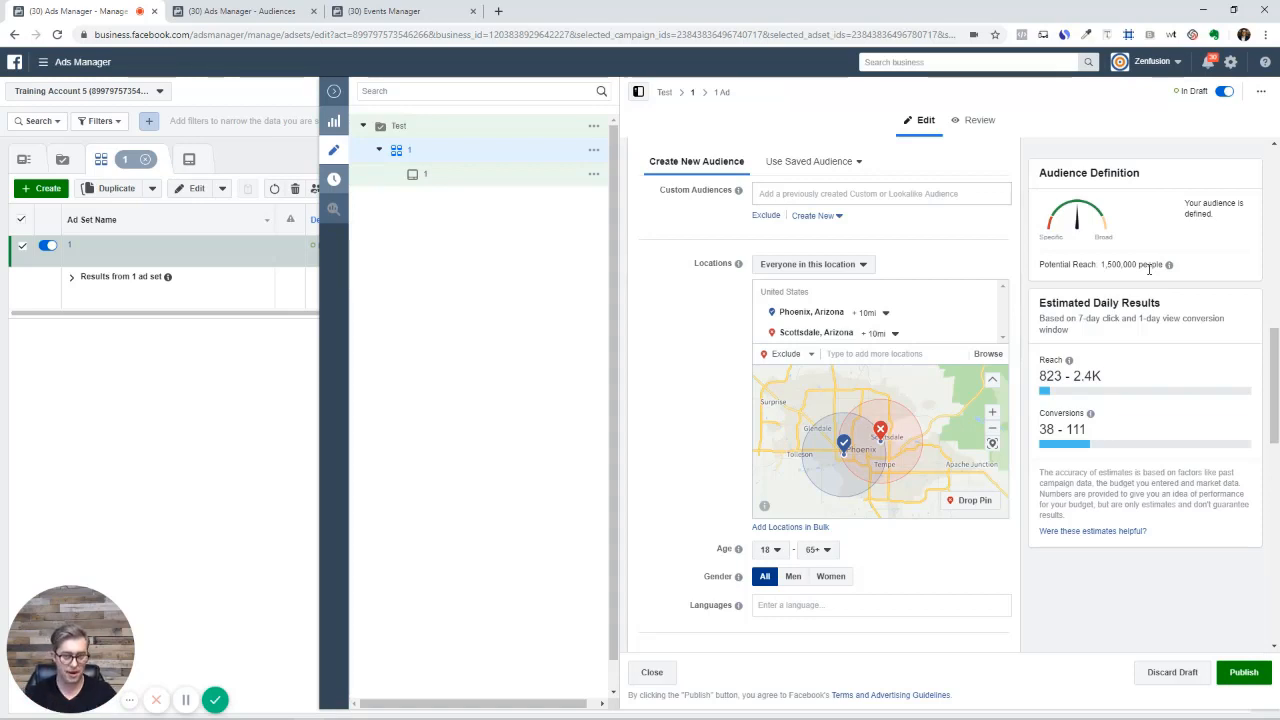
Remove Phoenix and Scottsdale, switch back to Include, and add United States via 'united'
{"action": "left_click", "coordinate": [985, 317]}
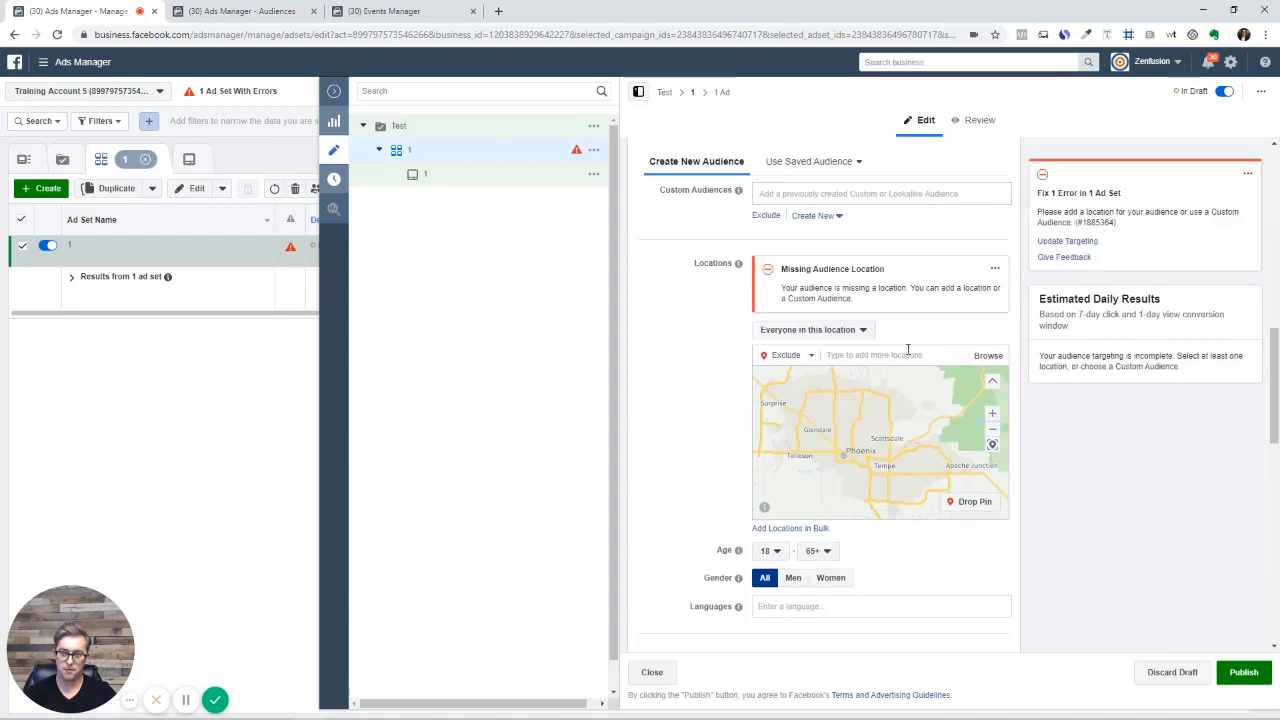
{"action": "left_click", "coordinate": [865, 354]}
{"action": "left_click", "coordinate": [792, 356]}
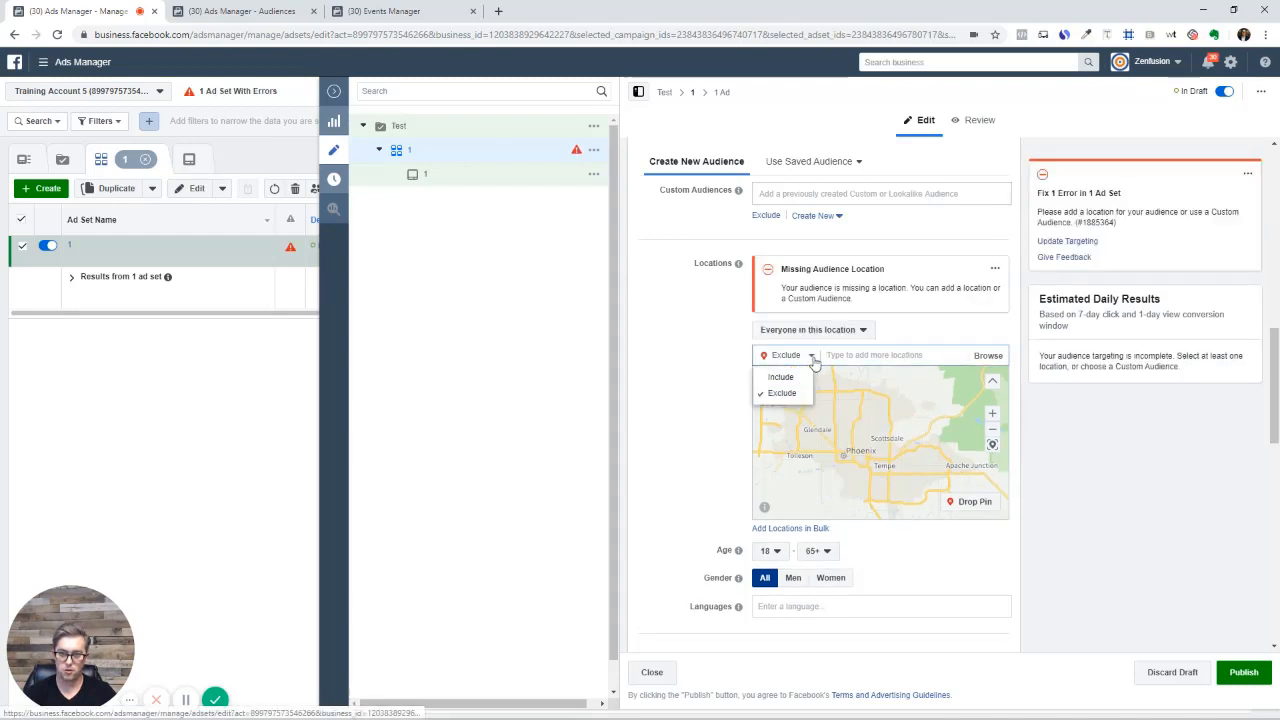
{"action": "left_click", "coordinate": [776, 375]}
{"action": "left_click", "coordinate": [854, 355]}
{"action": "type", "text": "u"}
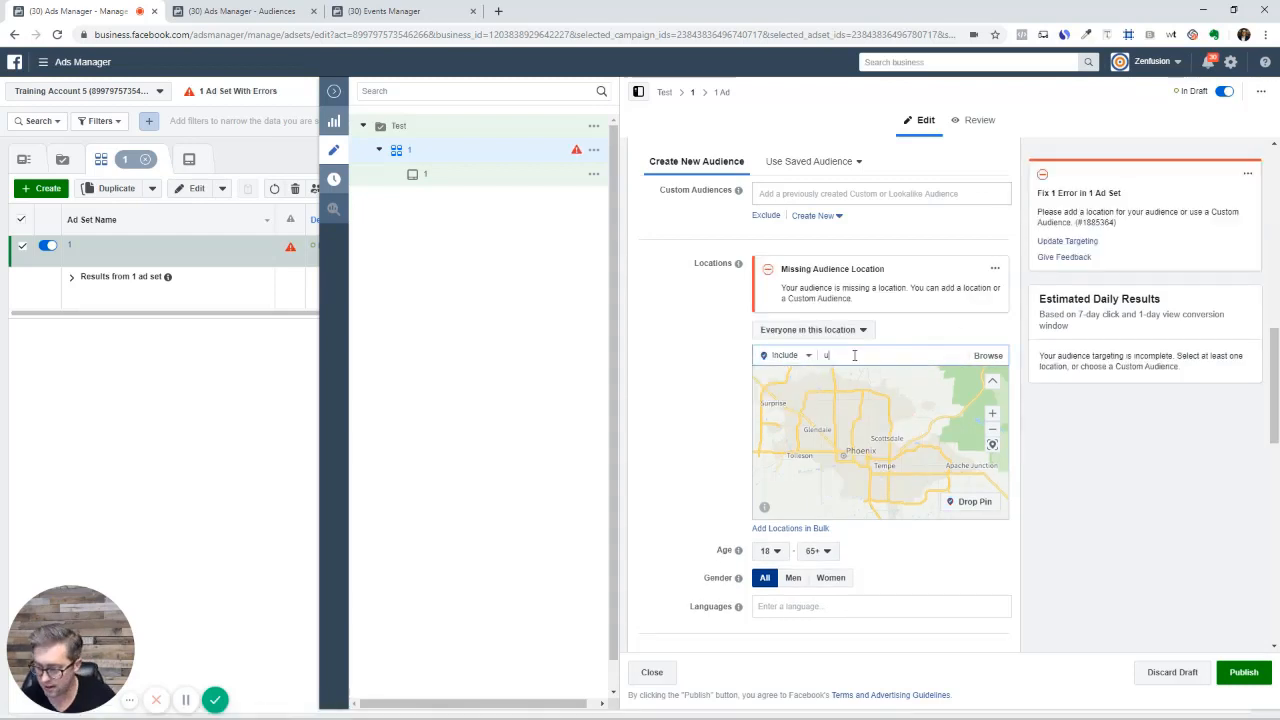
{"action": "type", "text": "nited"}
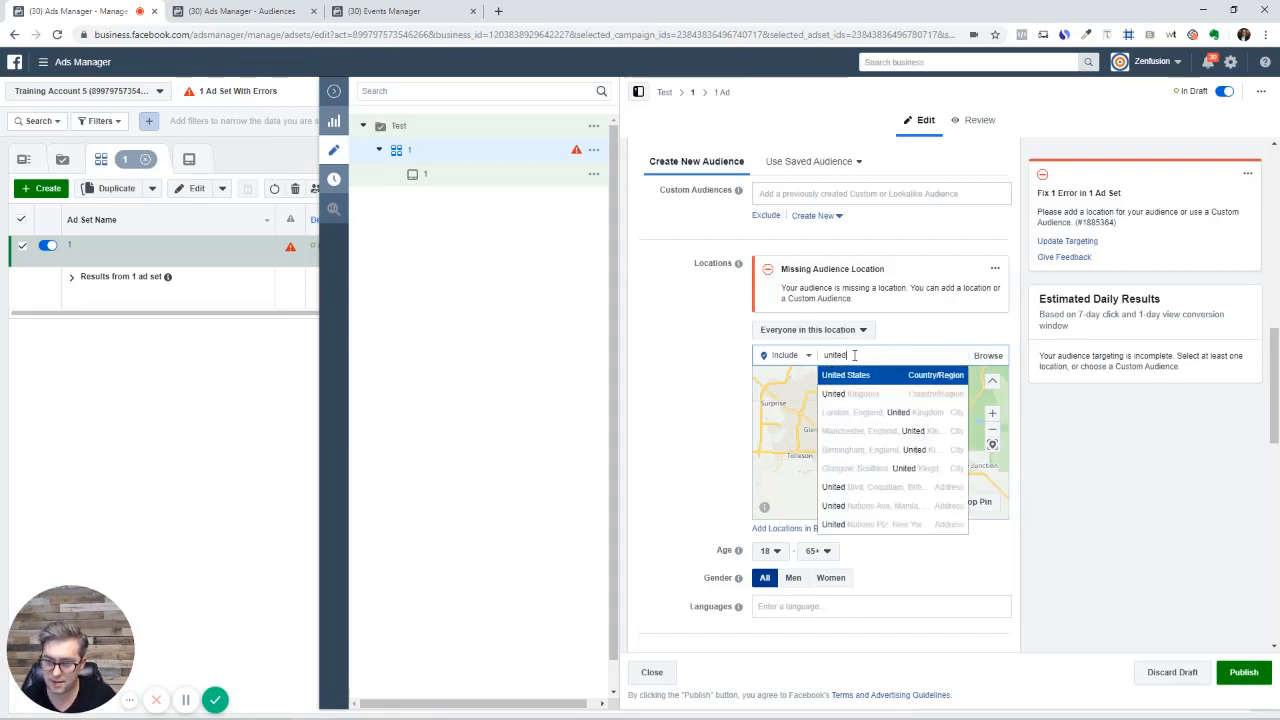
{"action": "key", "text": "Return"}
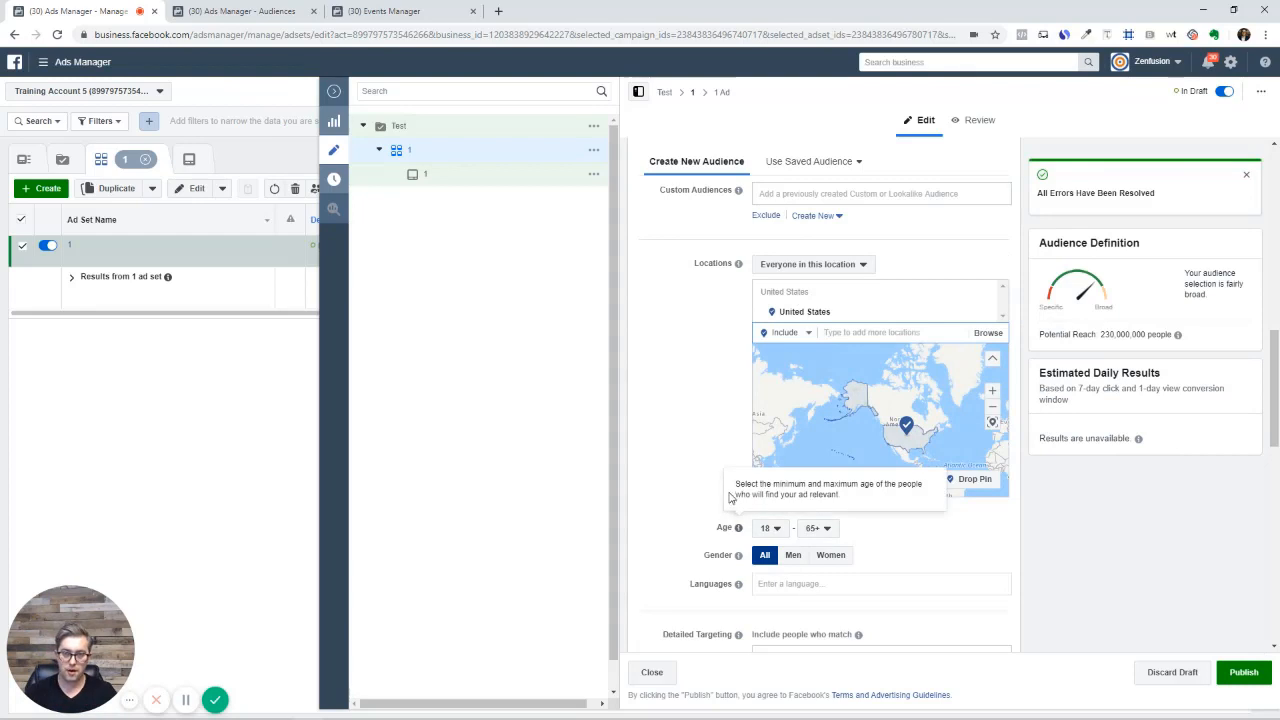
{"action": "scroll", "coordinate": [700, 440], "scroll_direction": "down", "scroll_amount": 2}
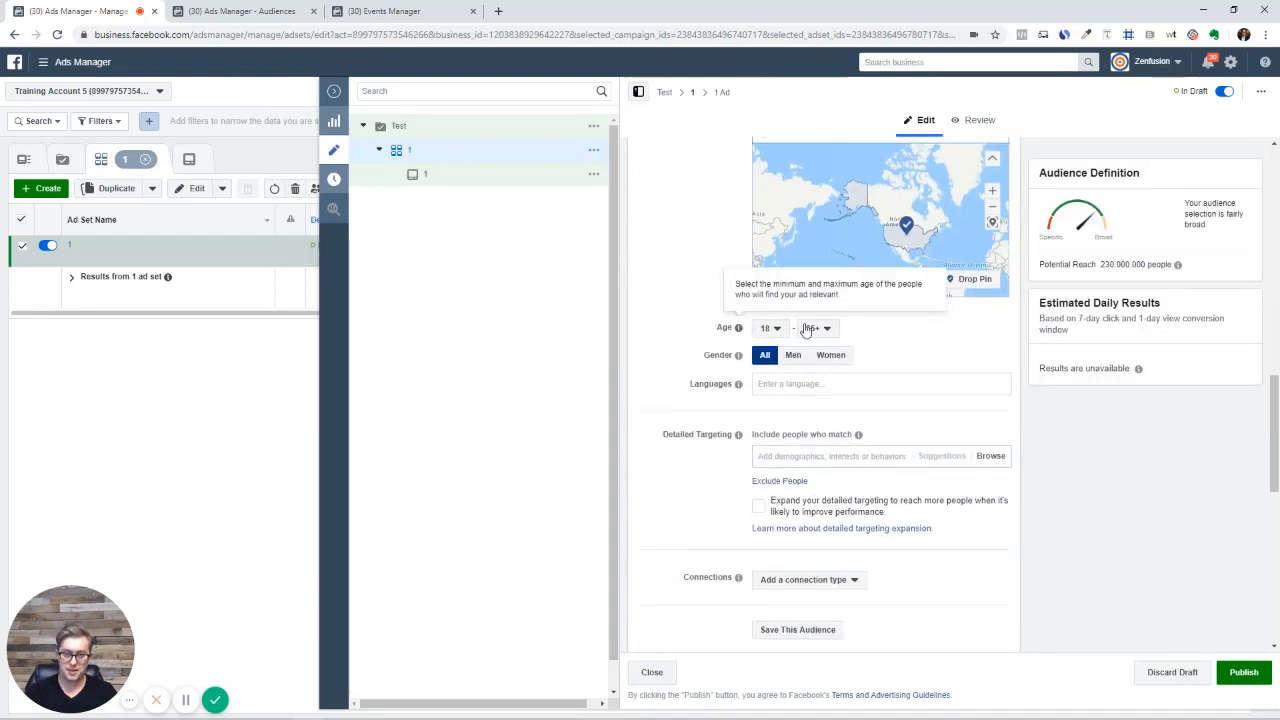
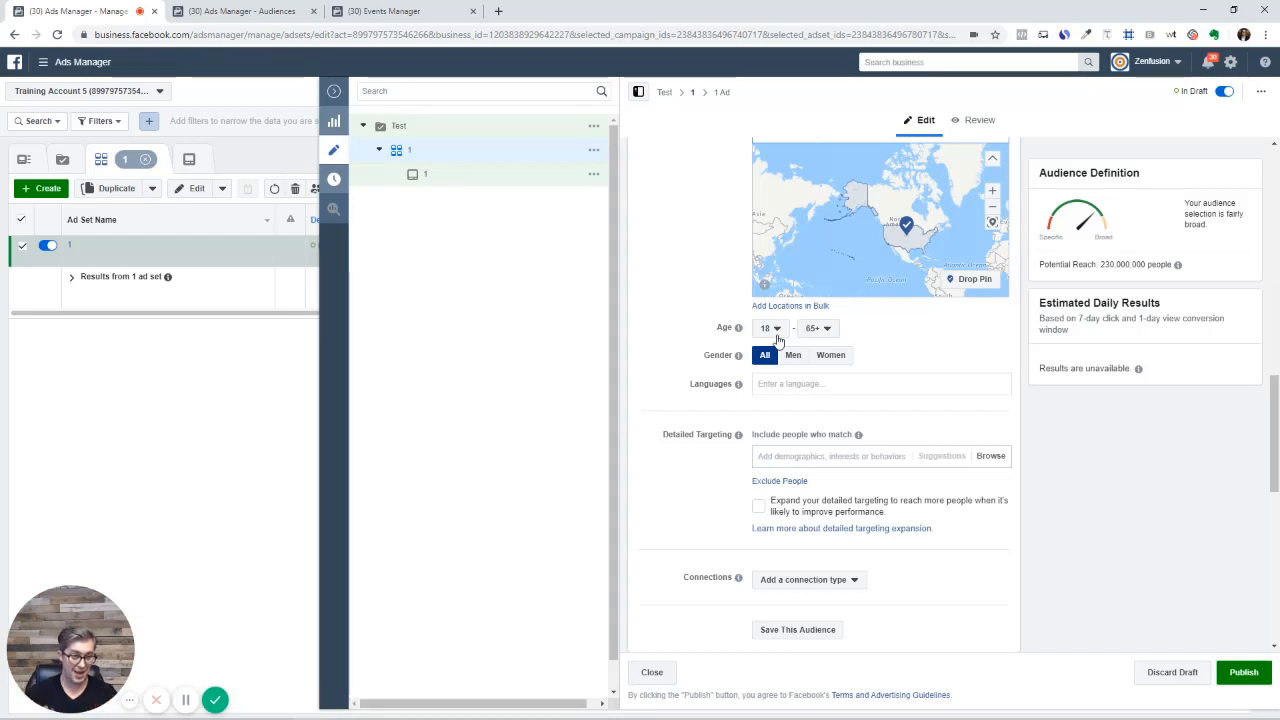
Check the age options, try a minimum age of 25, then return it to 18
{"action": "left_click", "coordinate": [808, 330]}
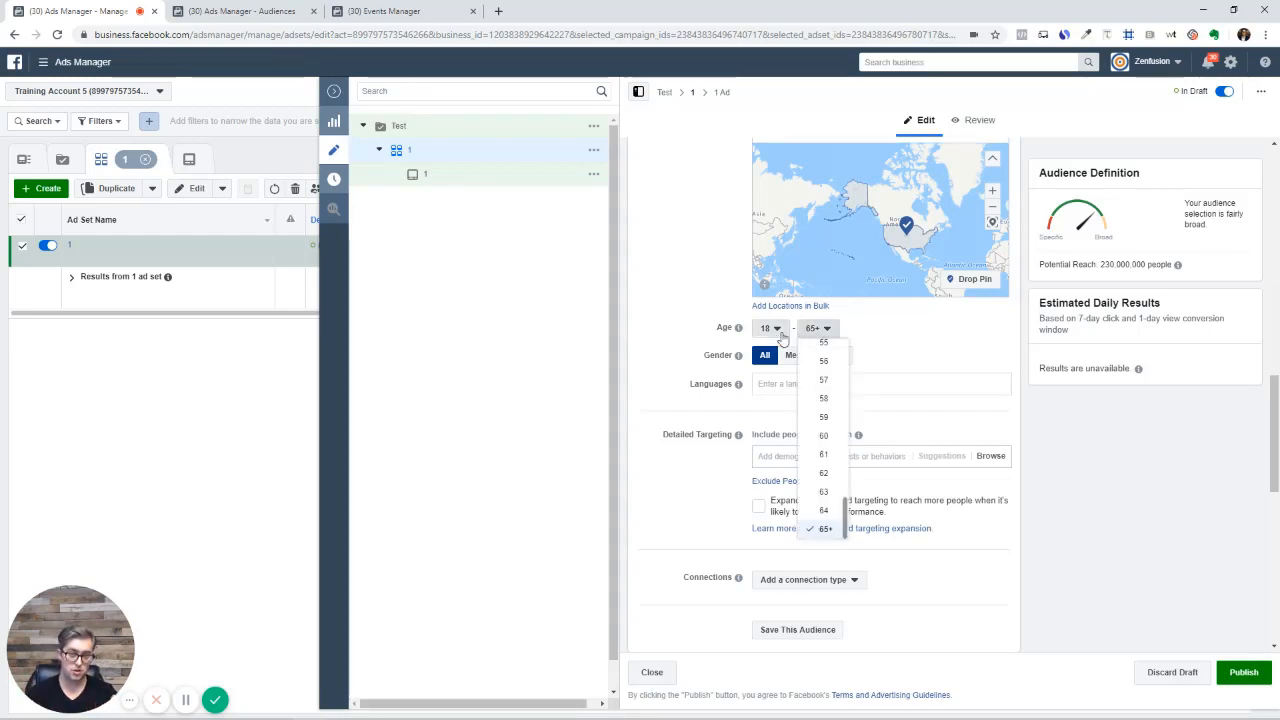
{"action": "left_click", "coordinate": [768, 330]}
{"action": "scroll", "coordinate": [785, 490], "scroll_direction": "down", "scroll_amount": 2}
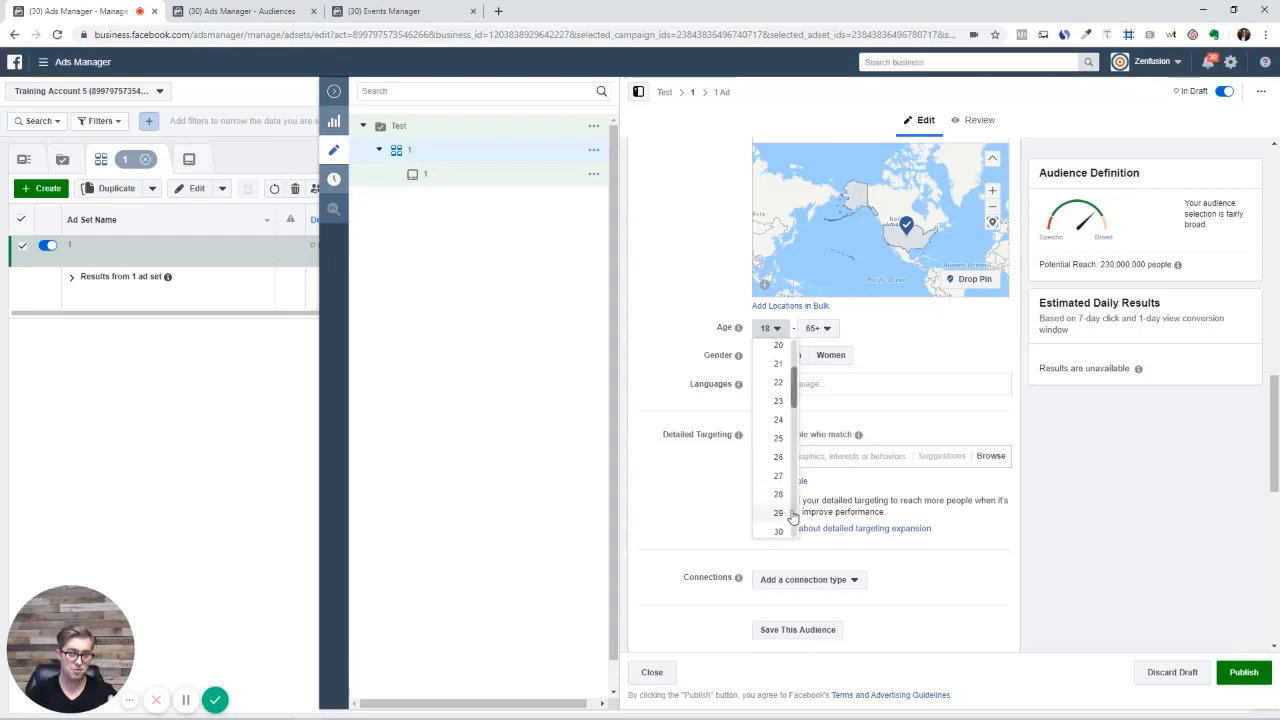
{"action": "left_click", "coordinate": [780, 438]}
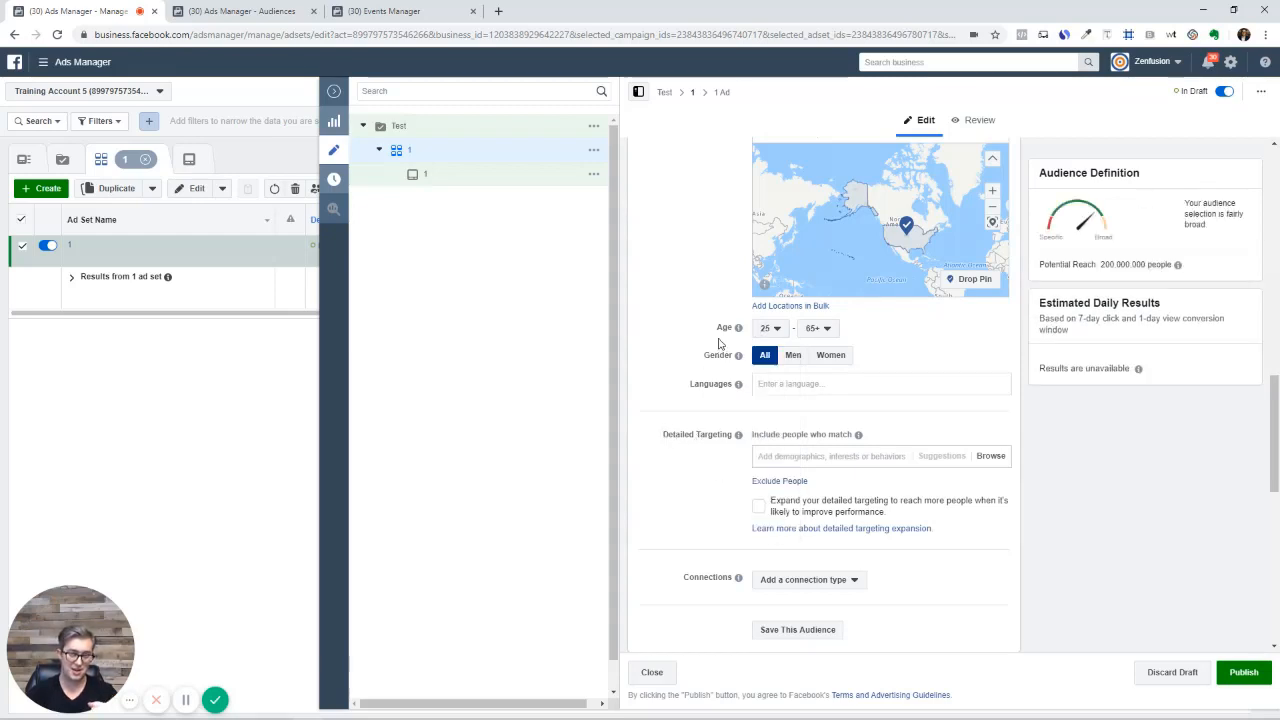
{"action": "left_click", "coordinate": [778, 328]}
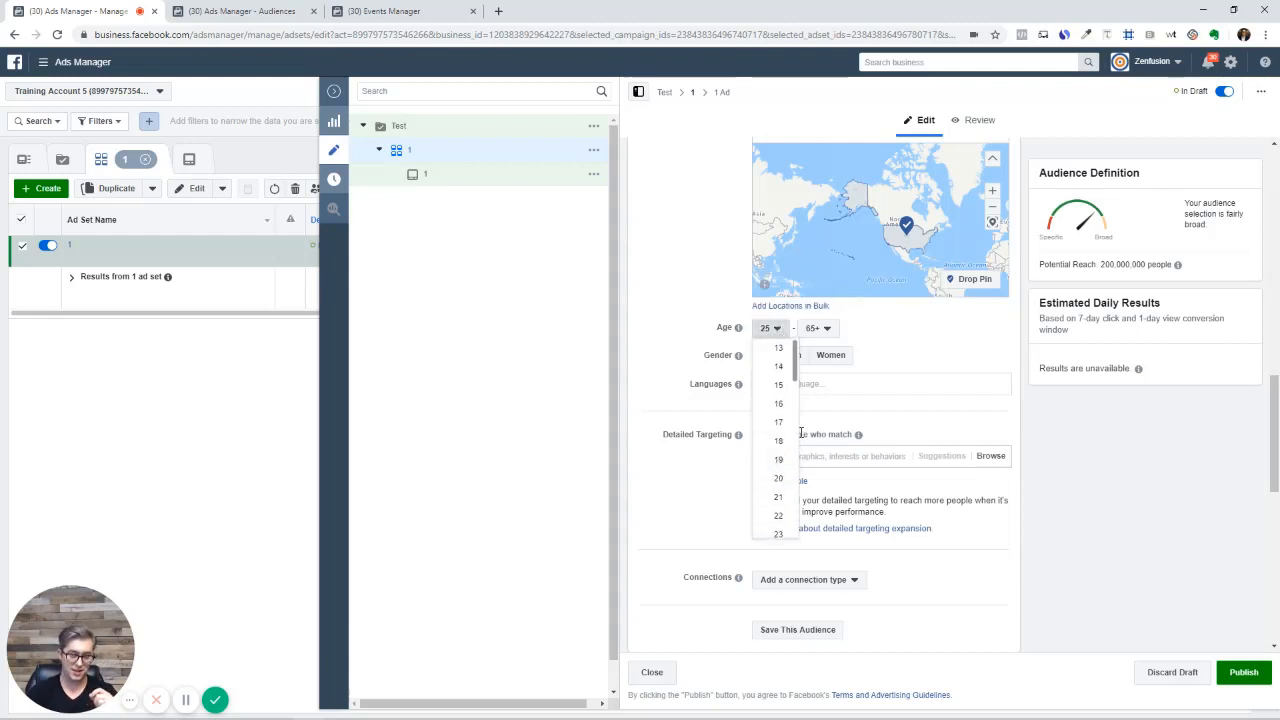
{"action": "left_click", "coordinate": [780, 446]}
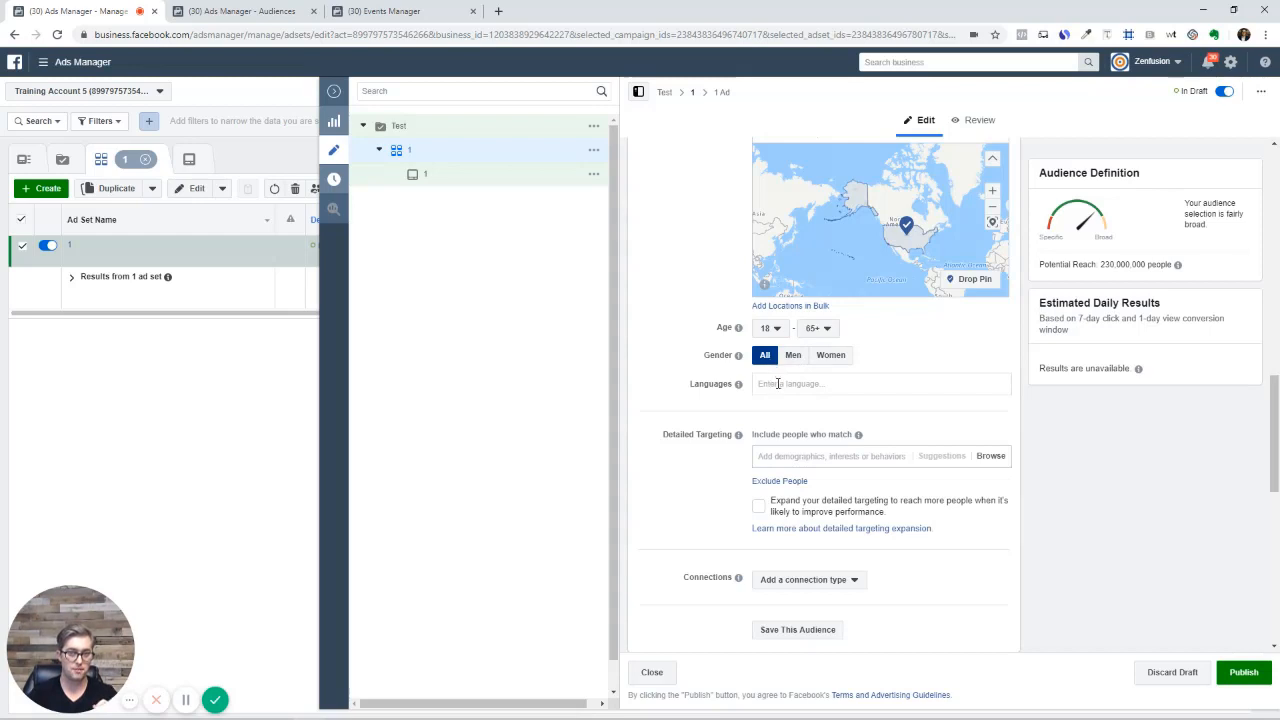
Target English (All) speakers via 'eng' and browse the Detailed Targeting categories
{"action": "left_click", "coordinate": [778, 383]}
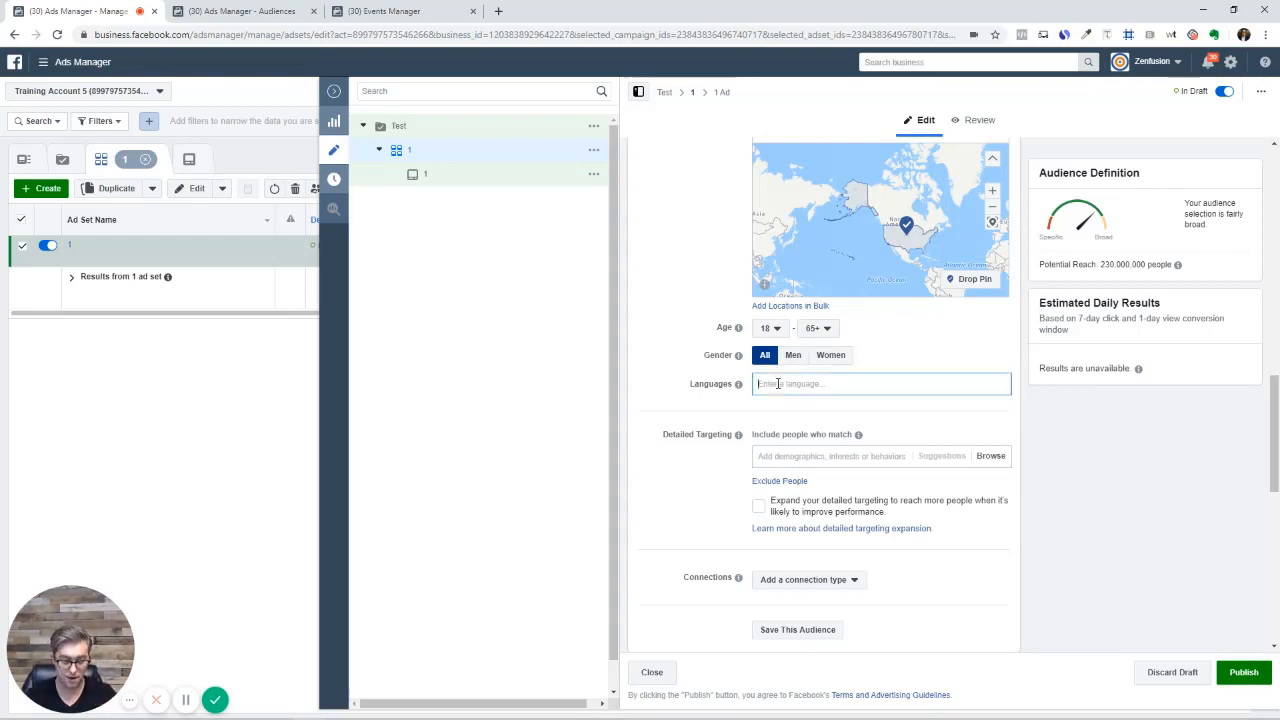
{"action": "type", "text": "e"}
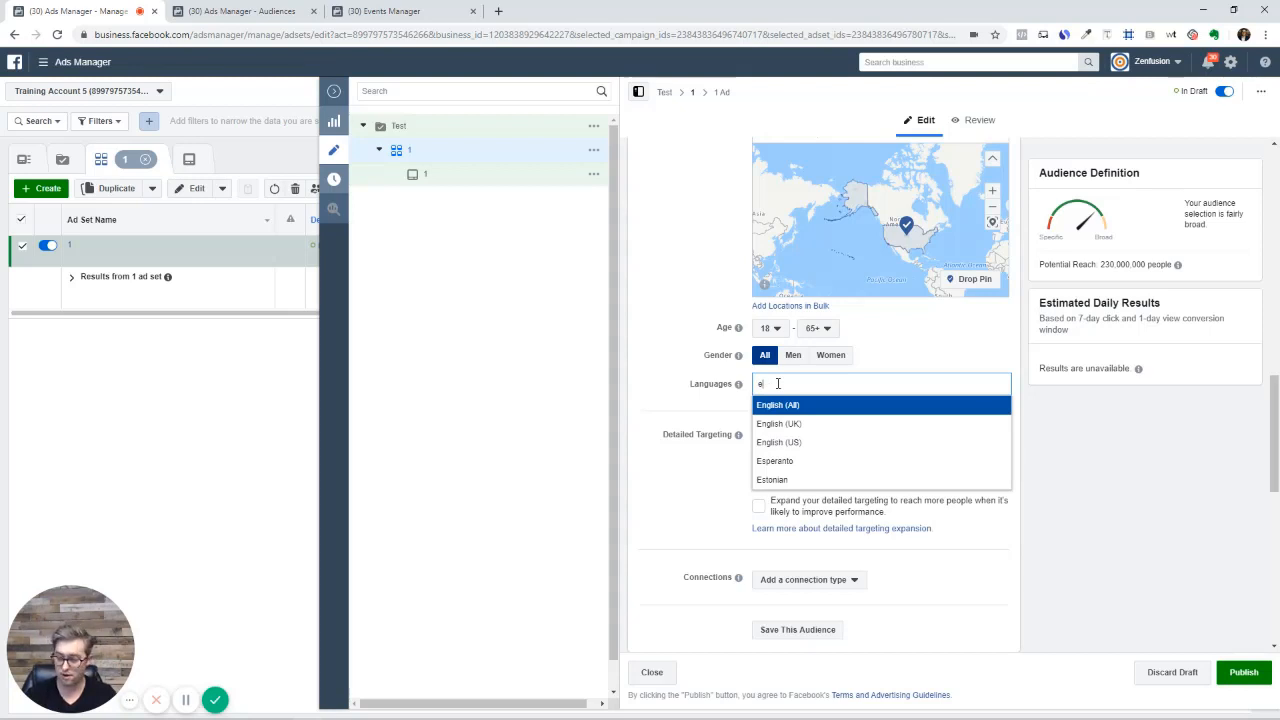
{"action": "type", "text": "ng"}
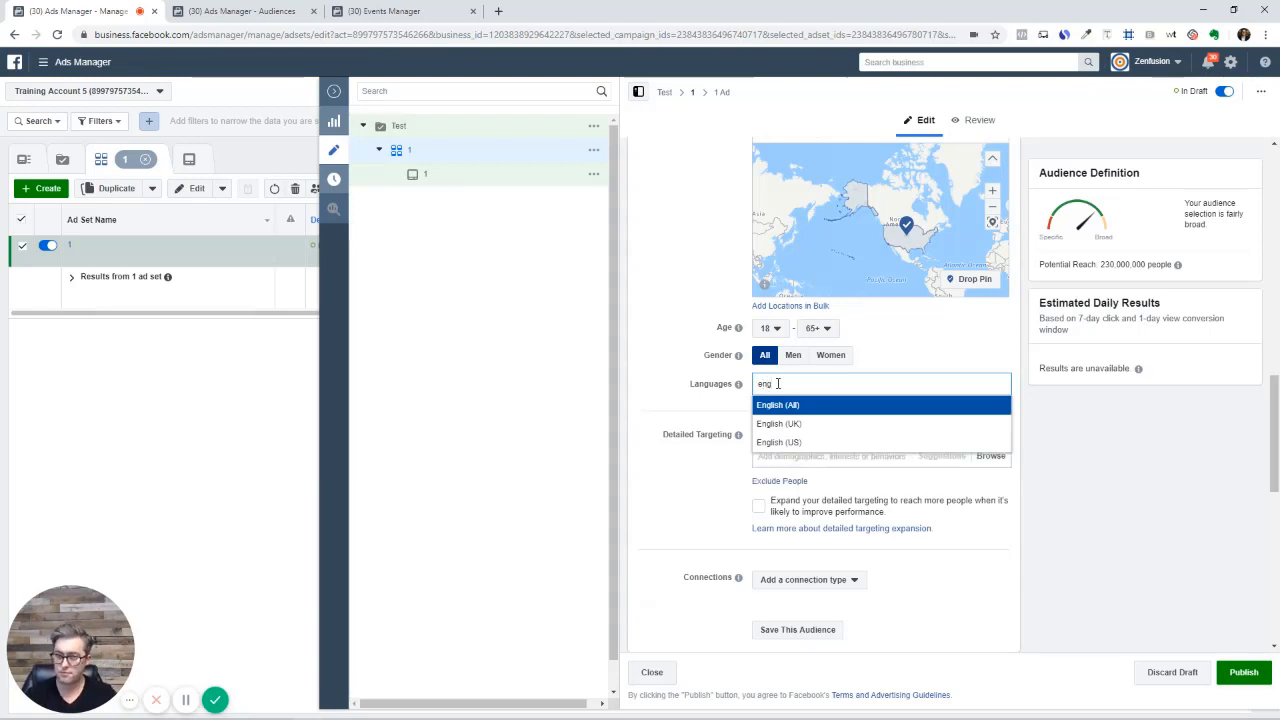
{"action": "left_click", "coordinate": [785, 405]}
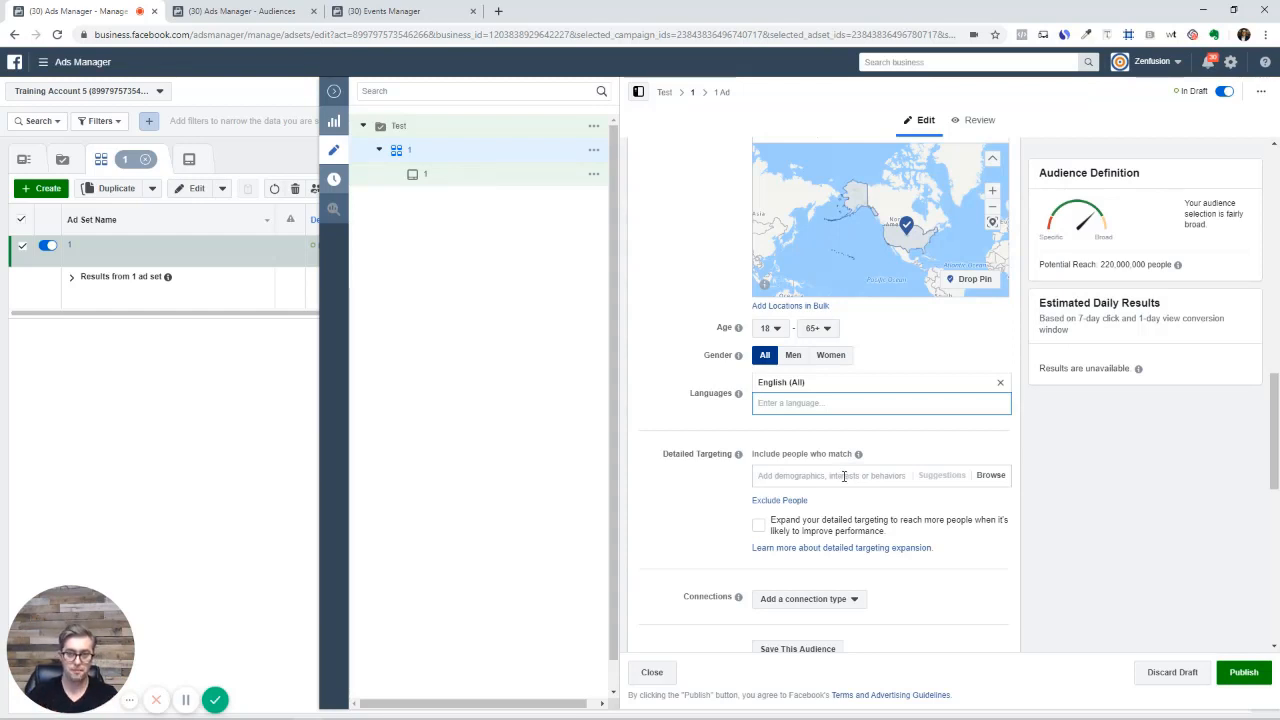
{"action": "left_click", "coordinate": [1005, 479]}
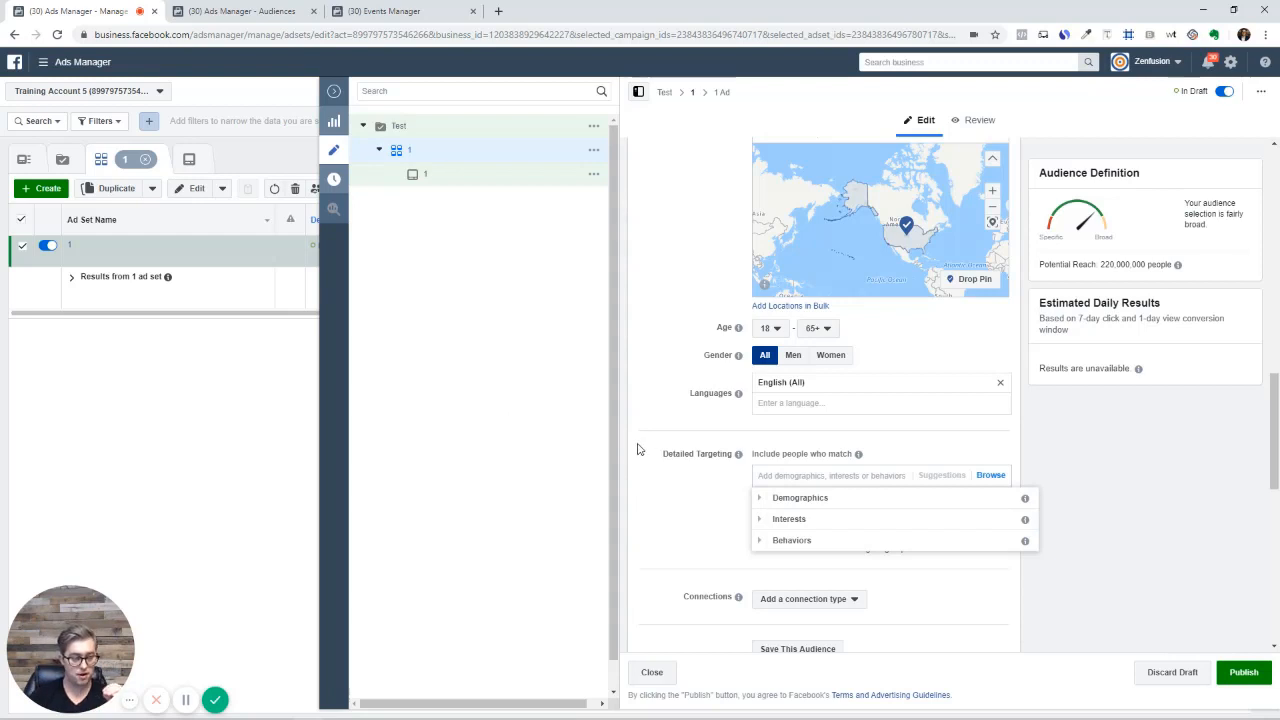
Expand Demographics and review the Relationship Status and Anniversary life event options
{"action": "left_click", "coordinate": [760, 499]}
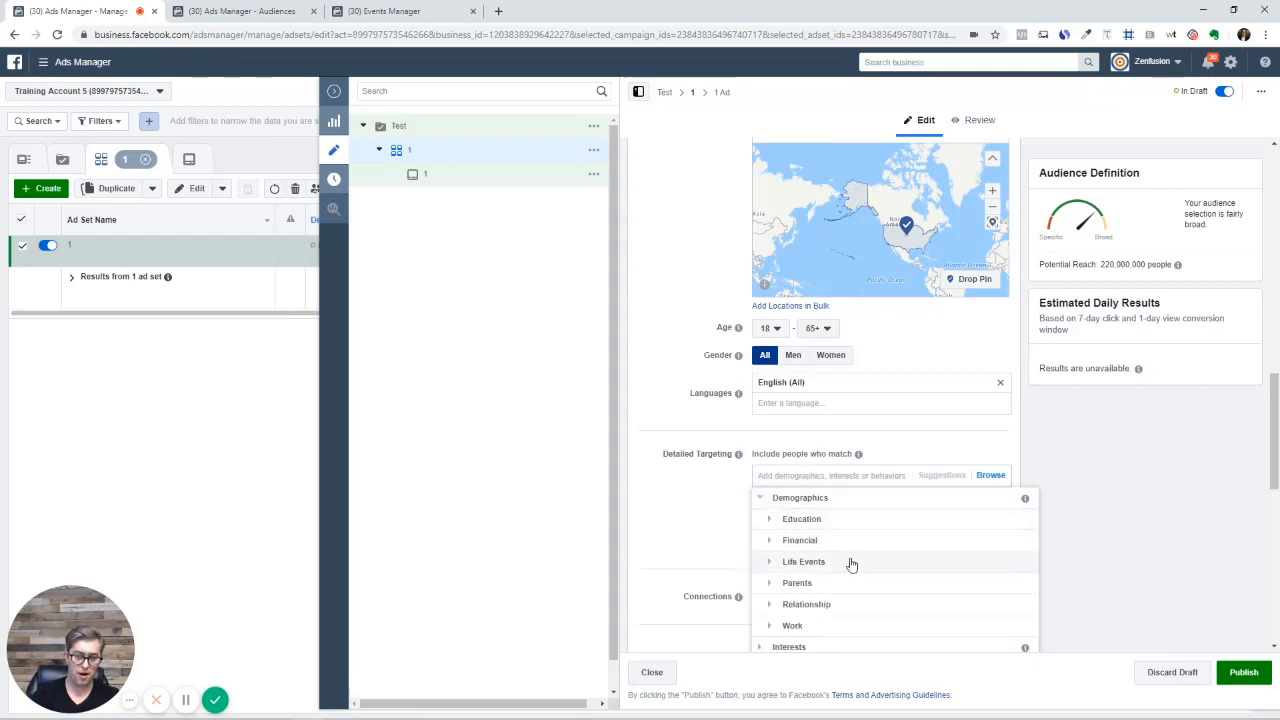
{"action": "left_click", "coordinate": [788, 604]}
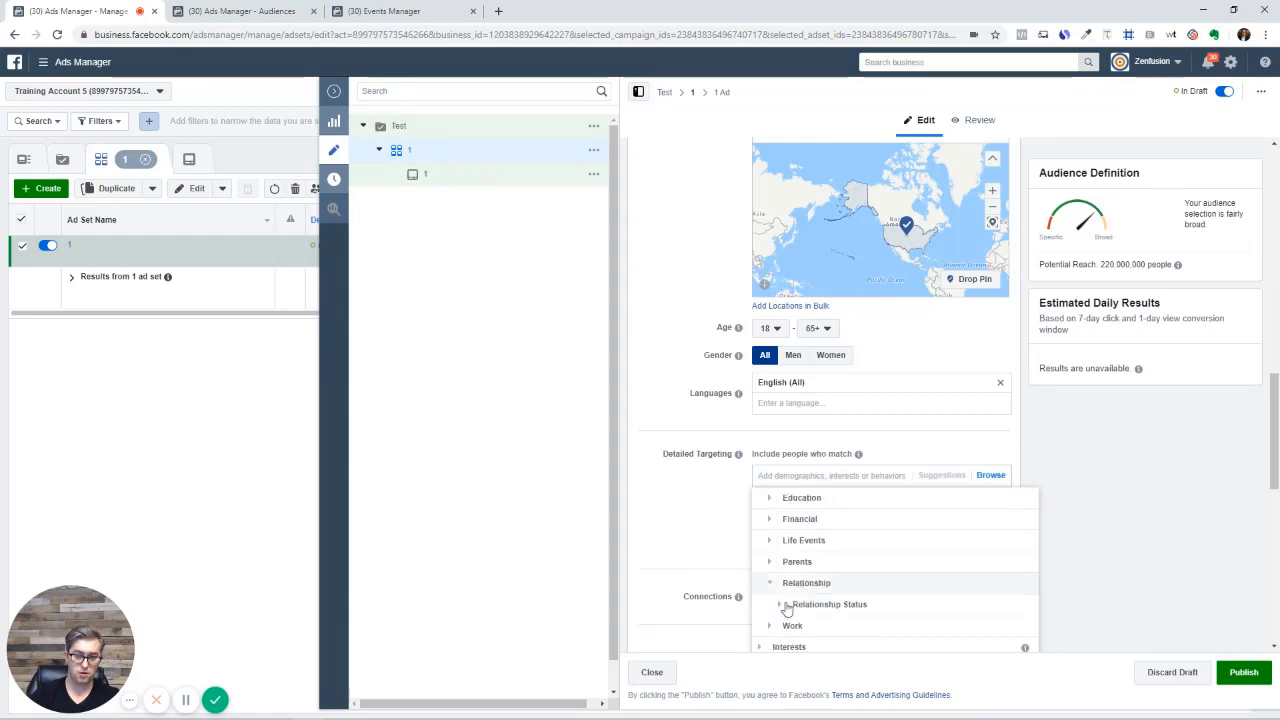
{"action": "left_click", "coordinate": [779, 596]}
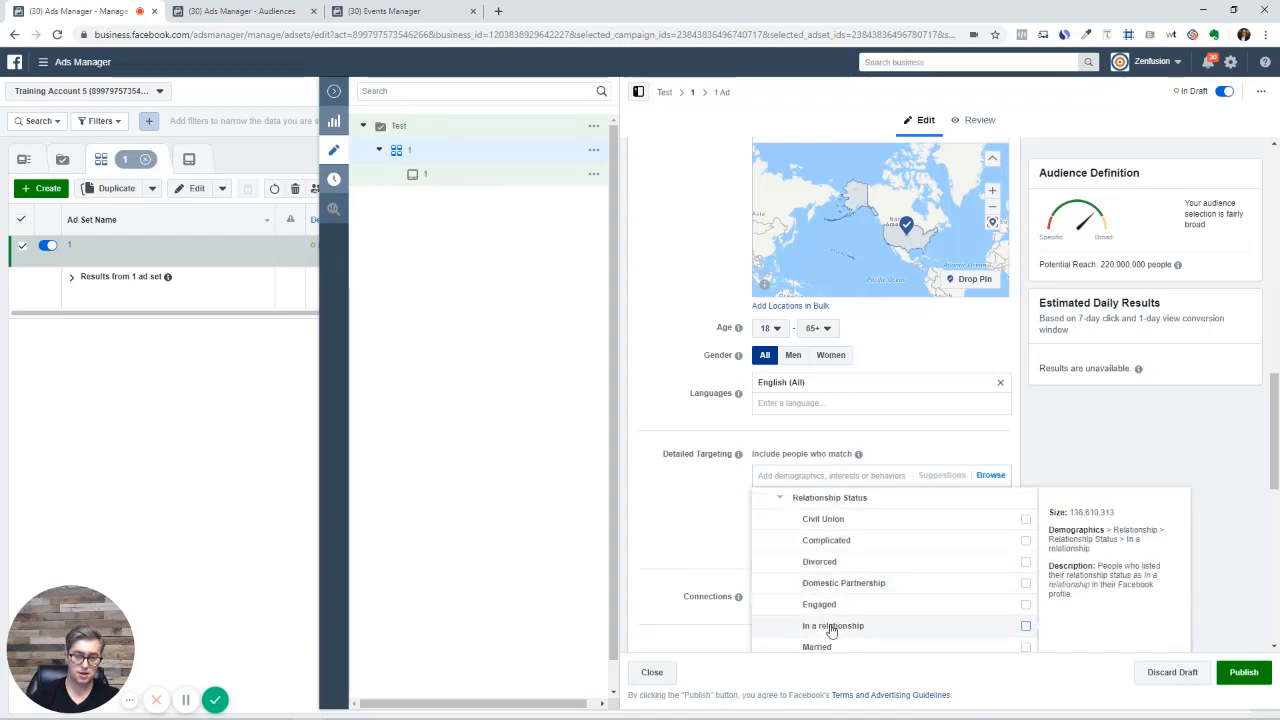
{"action": "scroll", "coordinate": [852, 566], "scroll_direction": "down", "scroll_amount": 3}
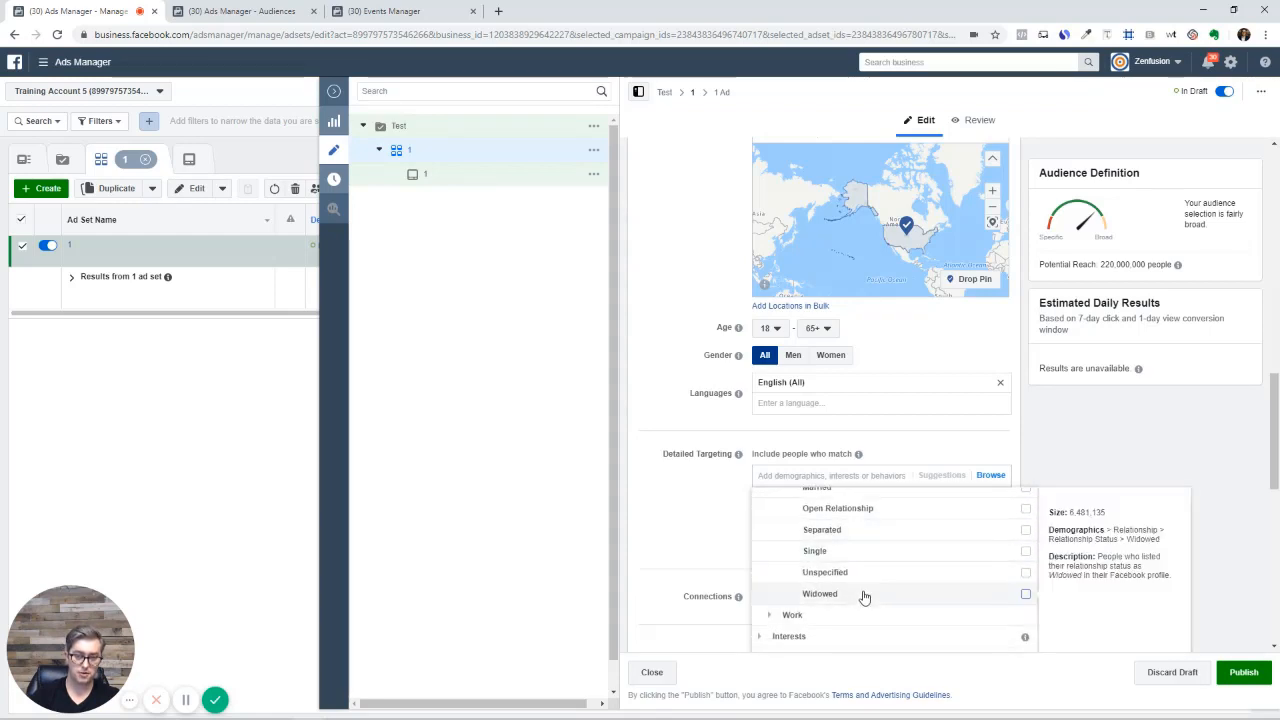
{"action": "scroll", "coordinate": [856, 598], "scroll_direction": "up", "scroll_amount": 5}
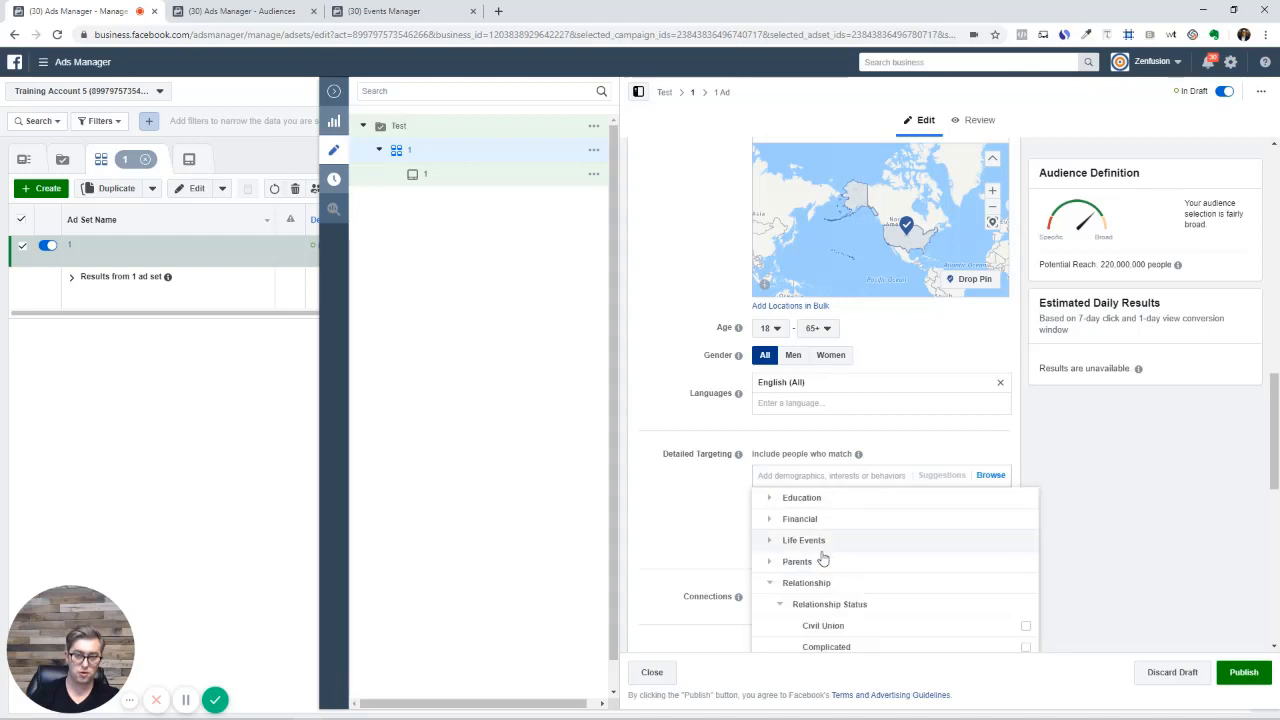
{"action": "left_click", "coordinate": [771, 541]}
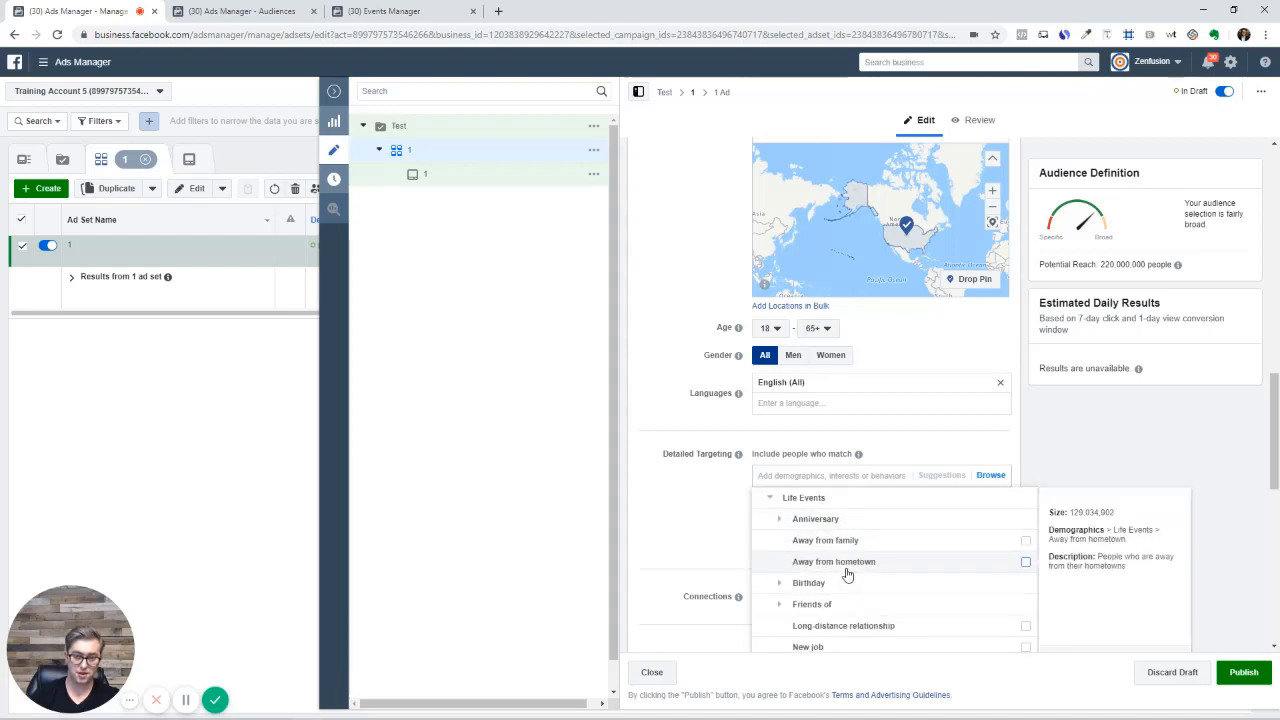
{"action": "left_click", "coordinate": [780, 521]}
{"action": "scroll", "coordinate": [773, 550], "scroll_direction": "up", "scroll_amount": 2}
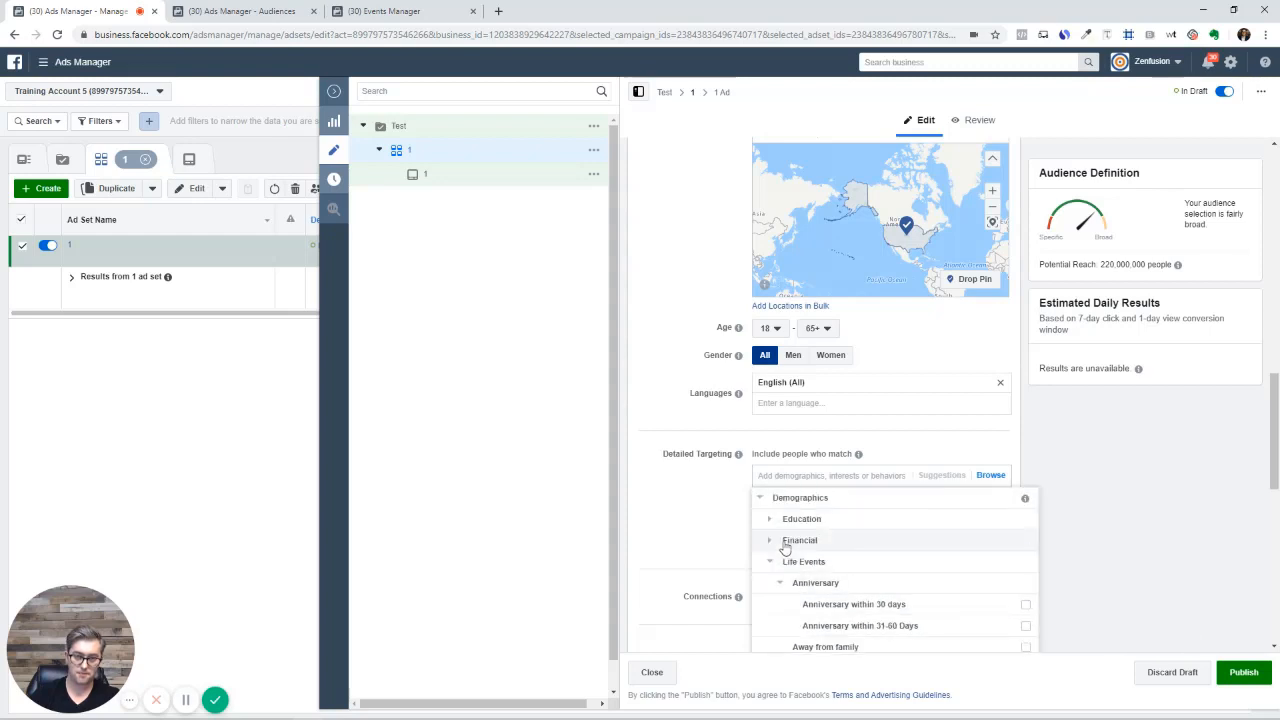
{"action": "left_click", "coordinate": [772, 561]}
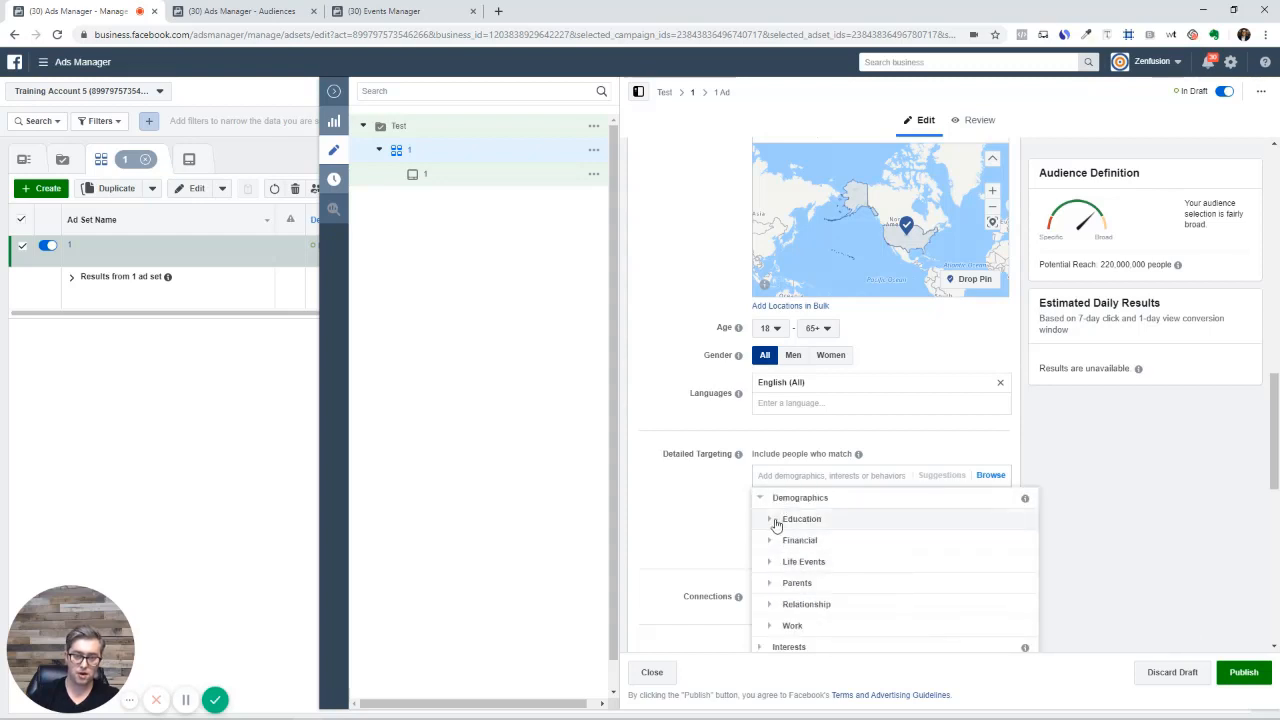
Review the Education Level and All Parents subcategories, then collapse them again
{"action": "left_click", "coordinate": [772, 521]}
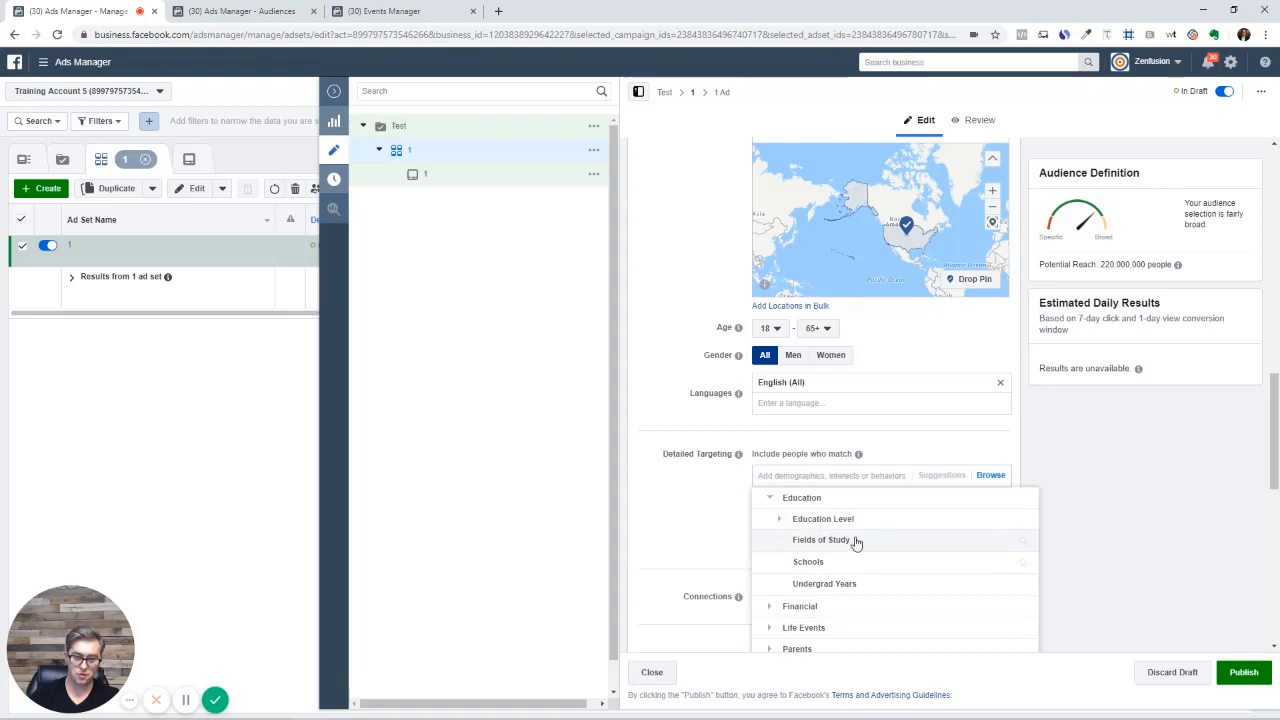
{"action": "left_click", "coordinate": [781, 518]}
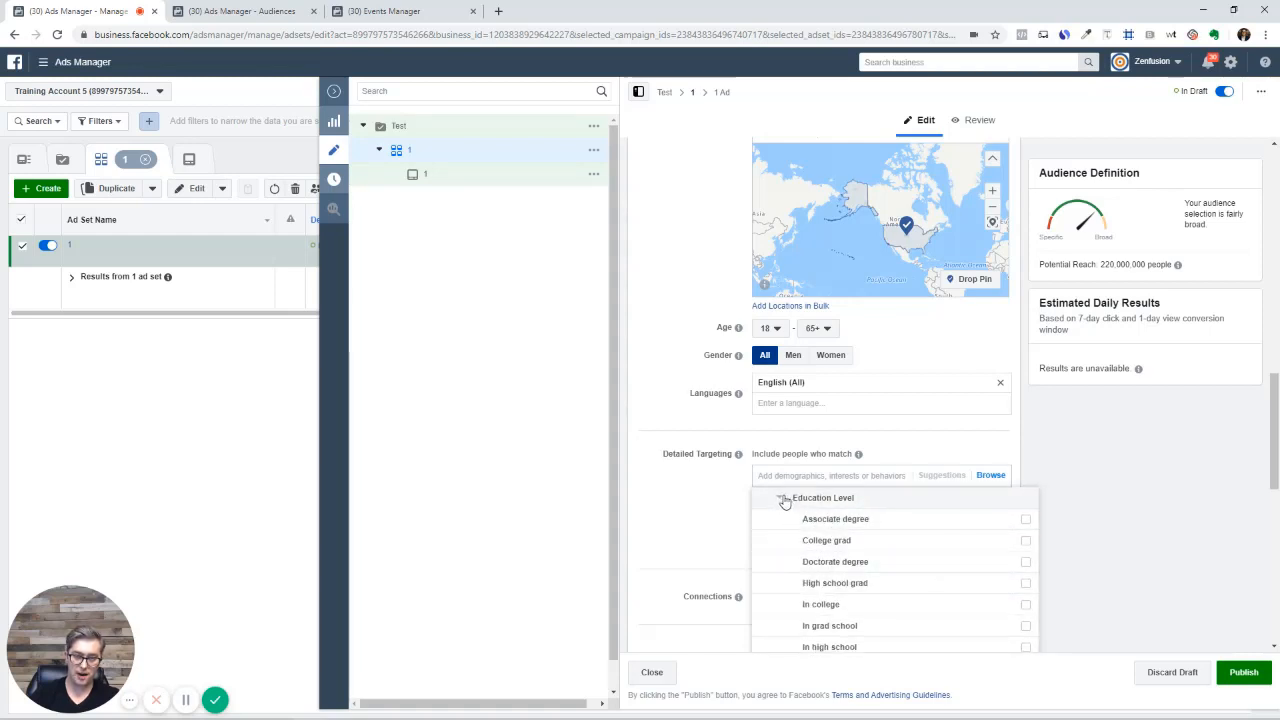
{"action": "left_click", "coordinate": [781, 499]}
{"action": "left_click", "coordinate": [771, 504]}
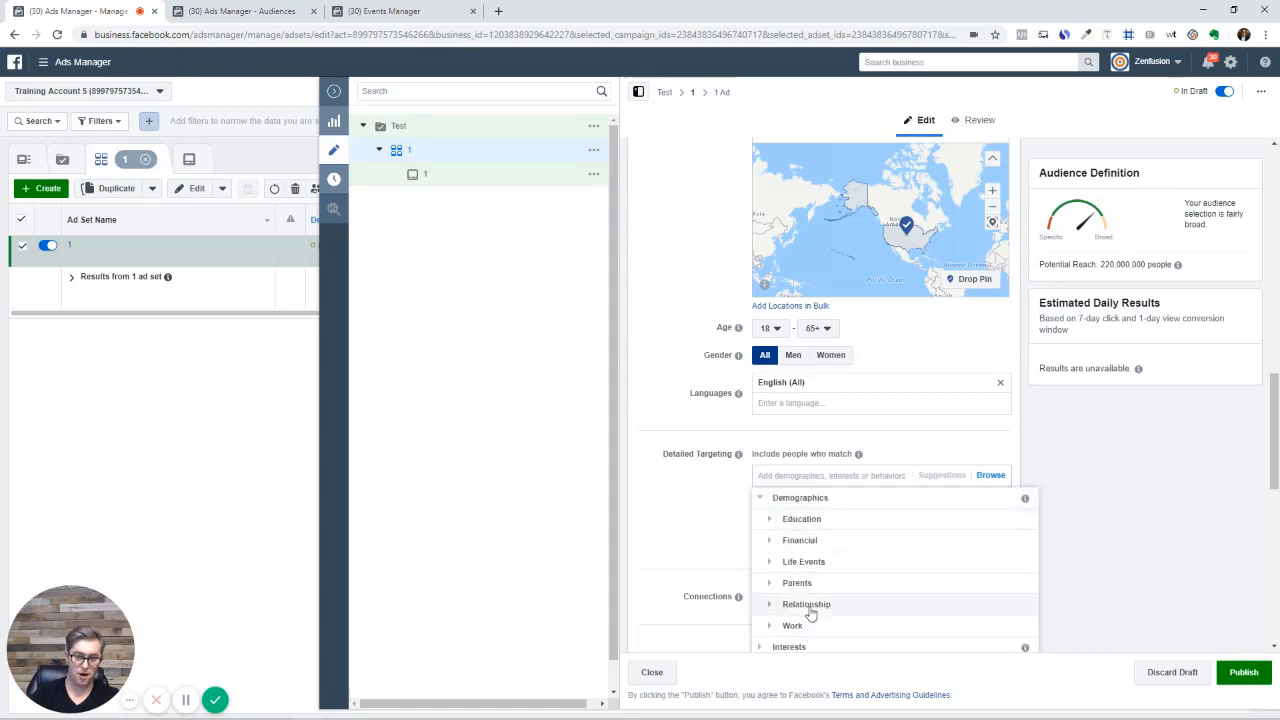
{"action": "left_click", "coordinate": [771, 584]}
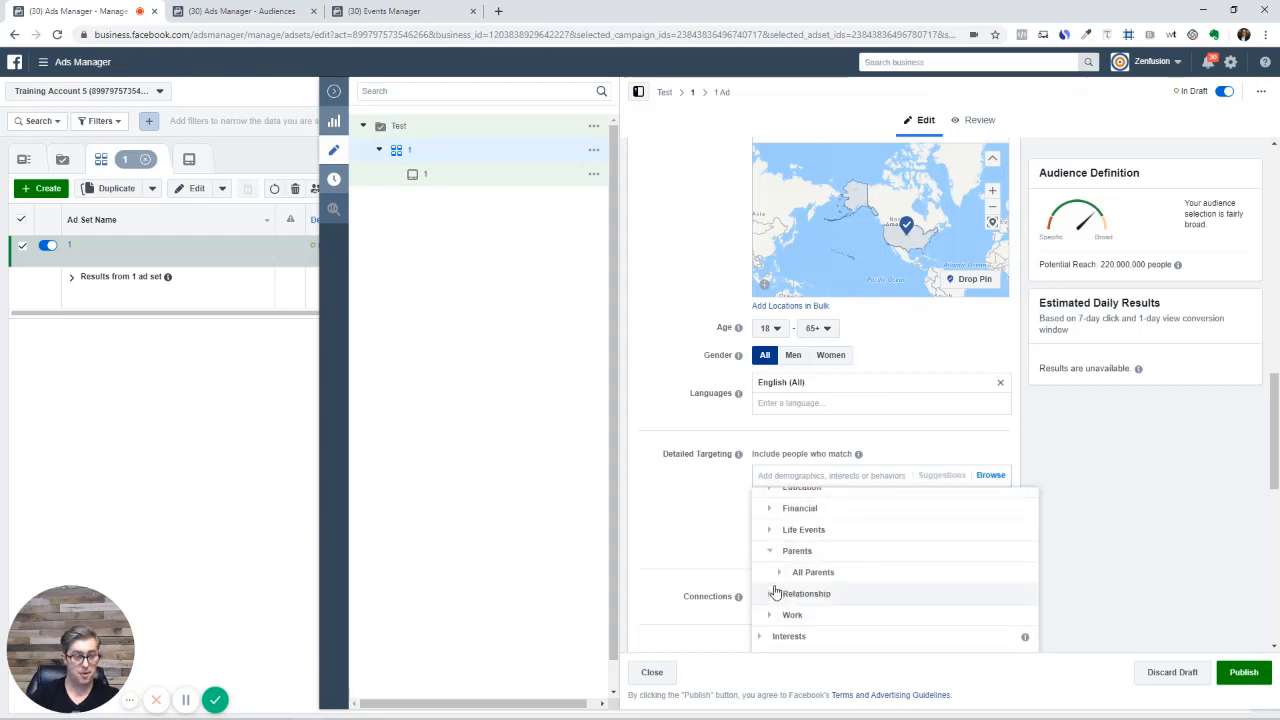
{"action": "left_click", "coordinate": [779, 575]}
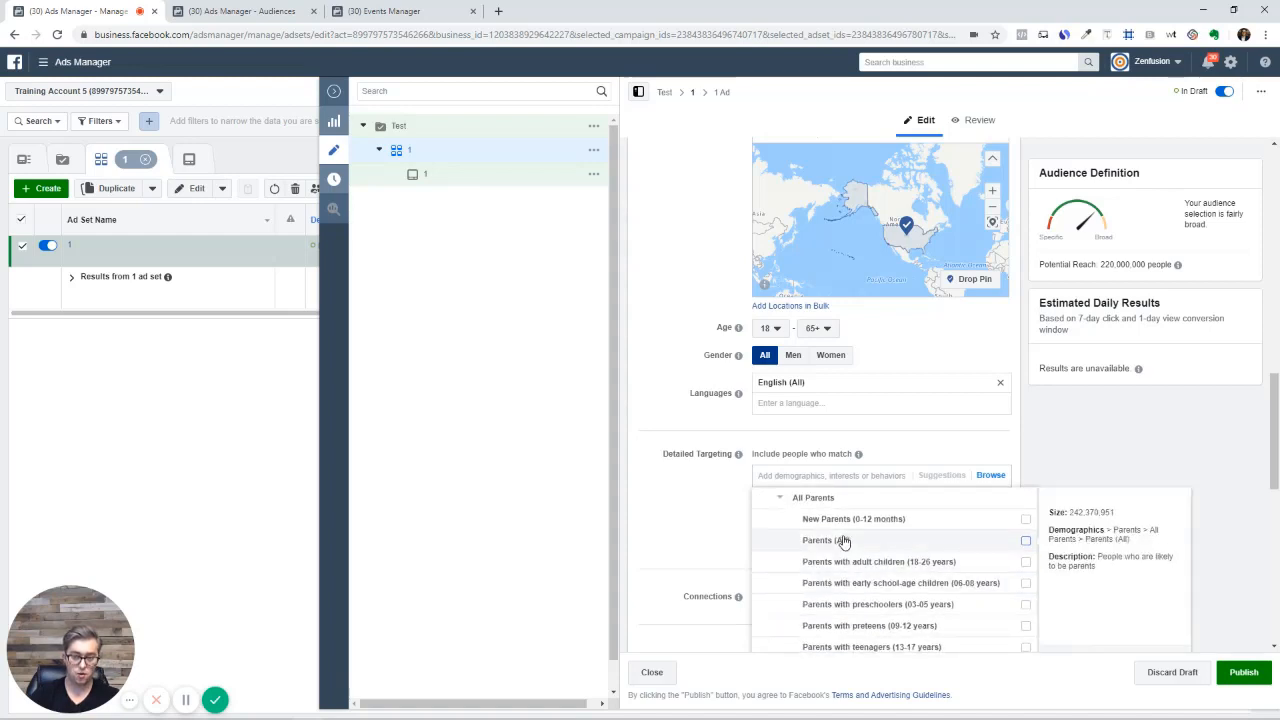
{"action": "left_click", "coordinate": [774, 497]}
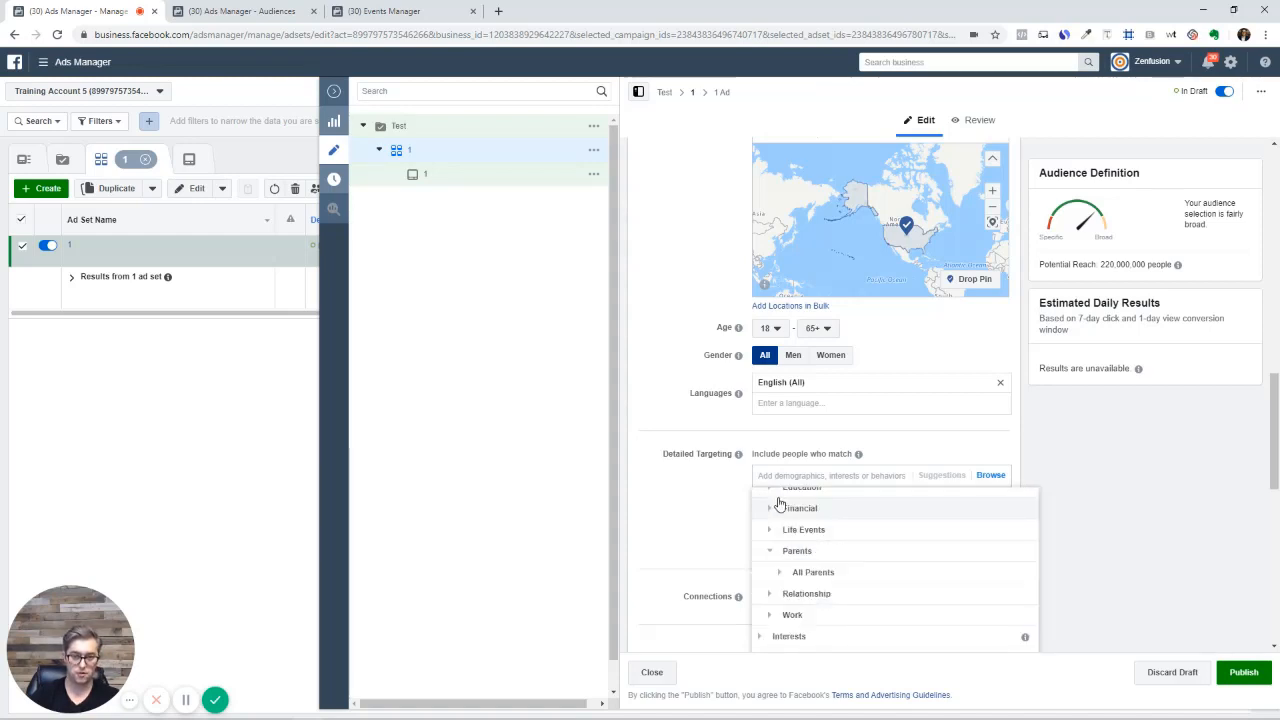
{"action": "left_click", "coordinate": [769, 552]}
{"action": "scroll", "coordinate": [808, 594], "scroll_direction": "up", "scroll_amount": 2}
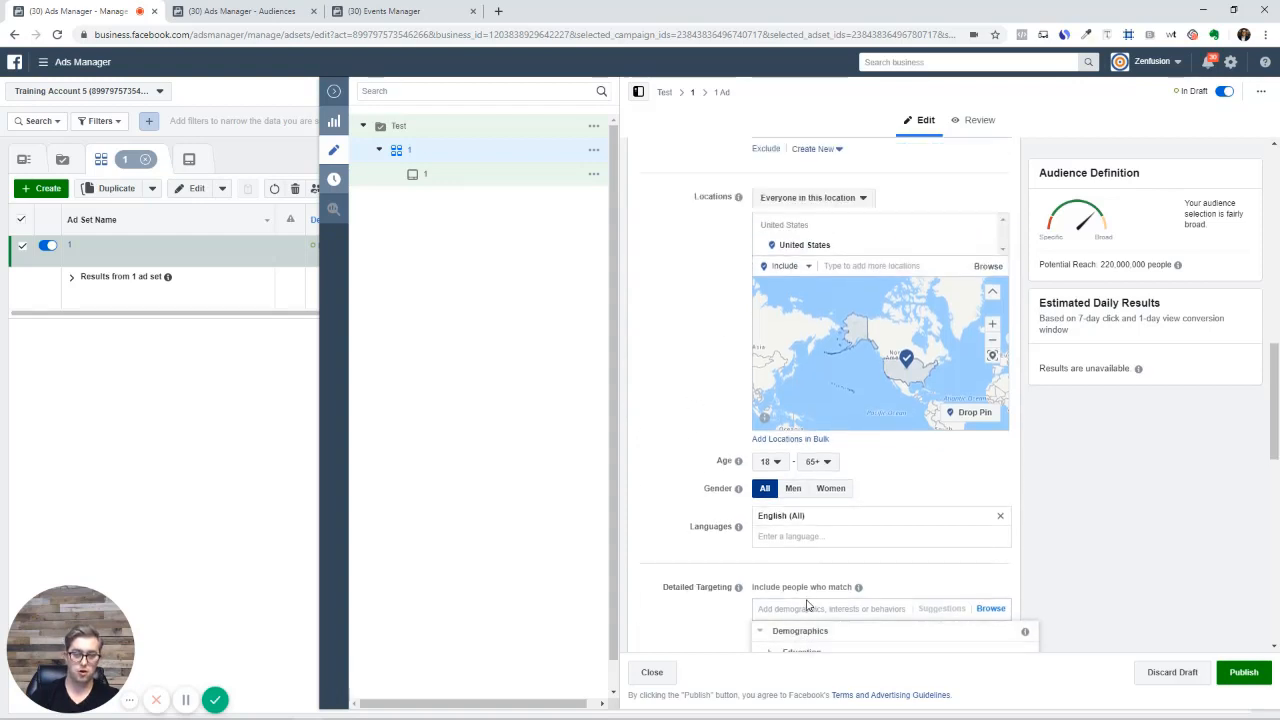
{"action": "scroll", "coordinate": [808, 605], "scroll_direction": "down", "scroll_amount": 3}
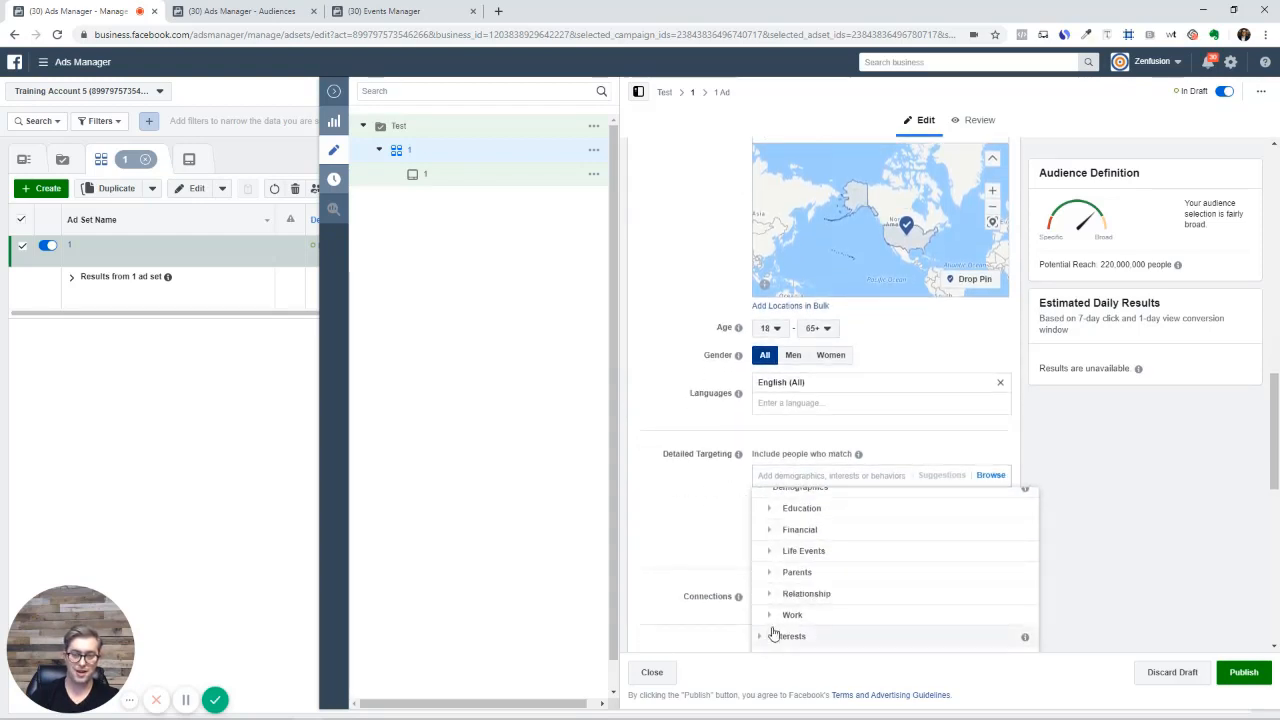
Collapse Demographics, review Interests' Business and industry, then collapse Interests
{"action": "left_click", "coordinate": [768, 492]}
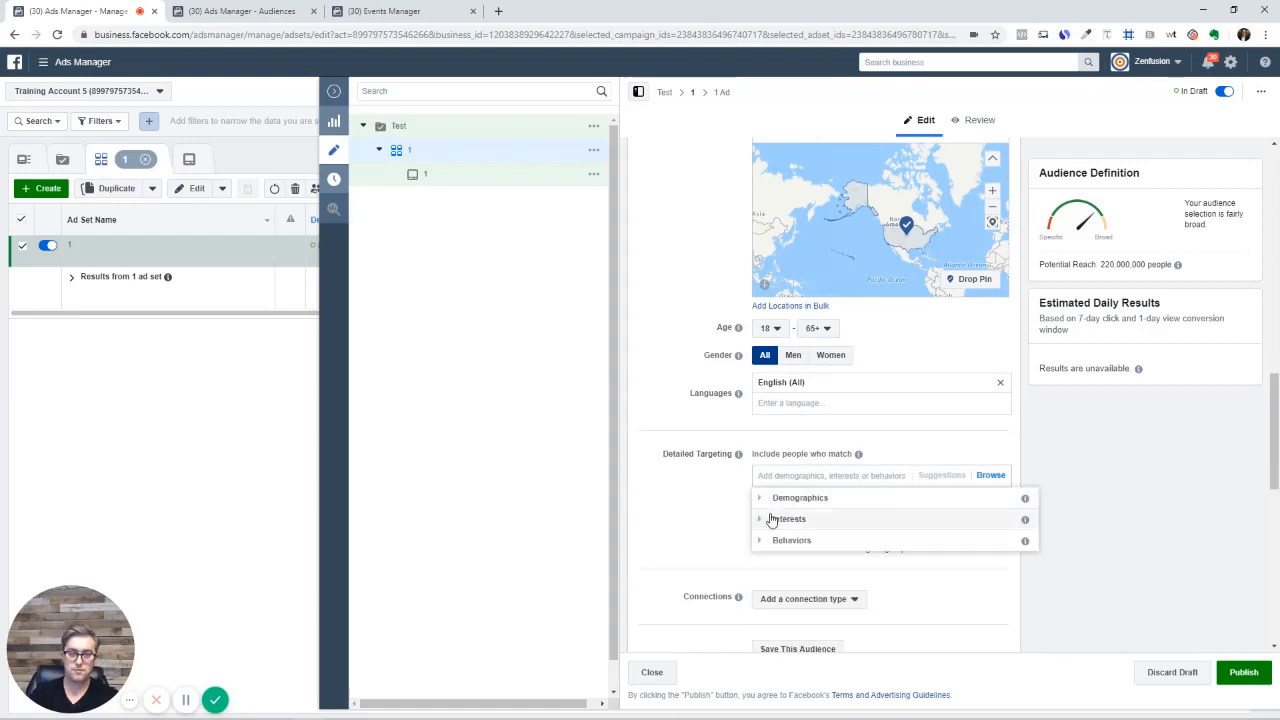
{"action": "left_click", "coordinate": [768, 521]}
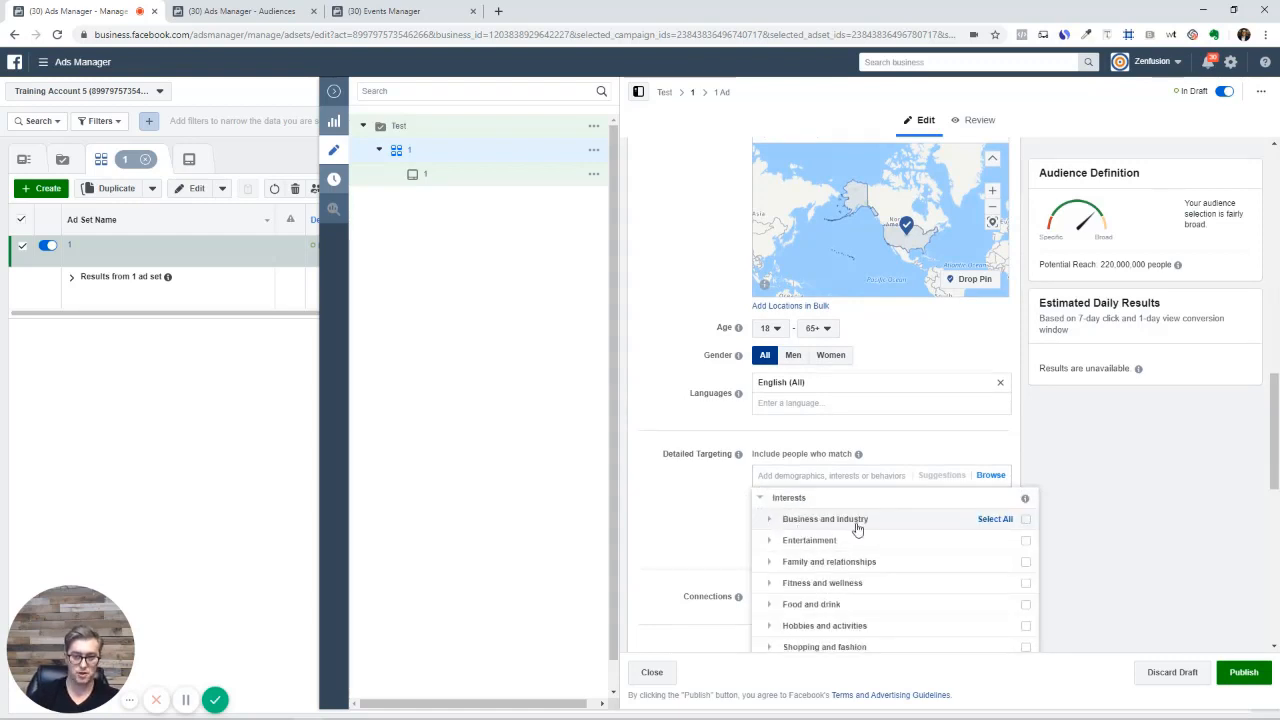
{"action": "left_click", "coordinate": [768, 519]}
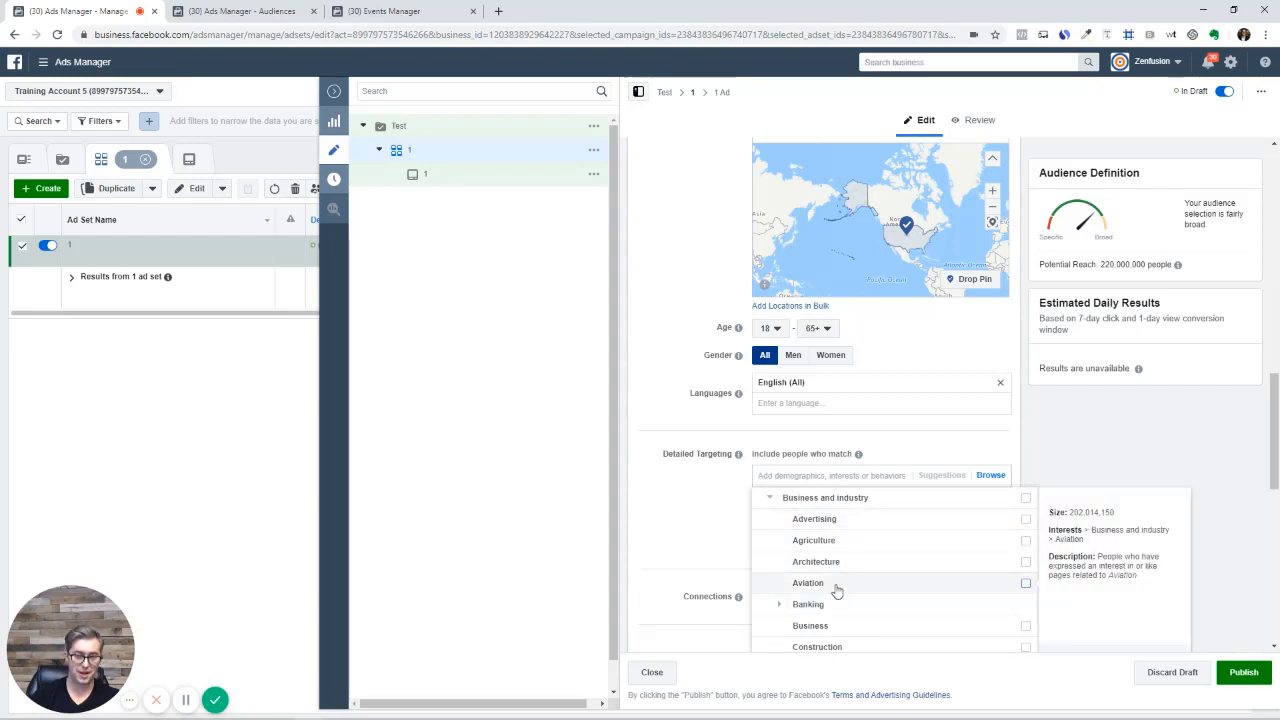
{"action": "left_click", "coordinate": [769, 498]}
{"action": "scroll", "coordinate": [790, 530], "scroll_direction": "up", "scroll_amount": 1}
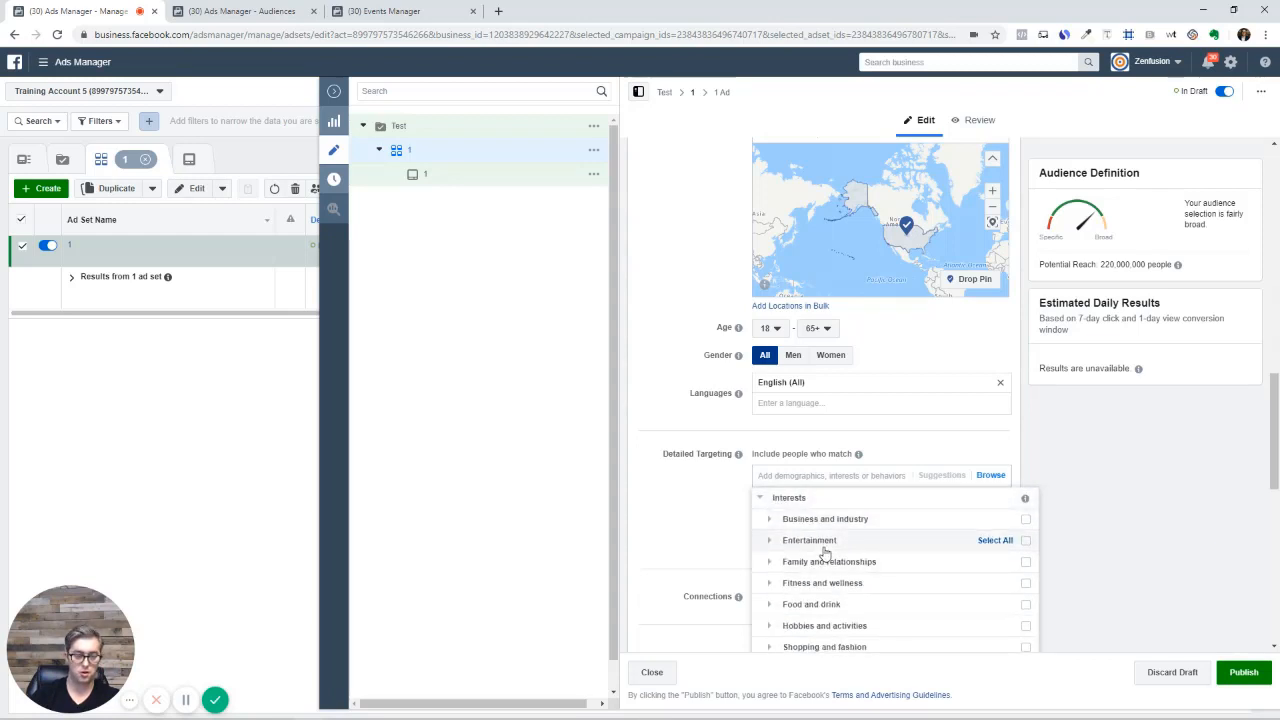
{"action": "left_click", "coordinate": [762, 497]}
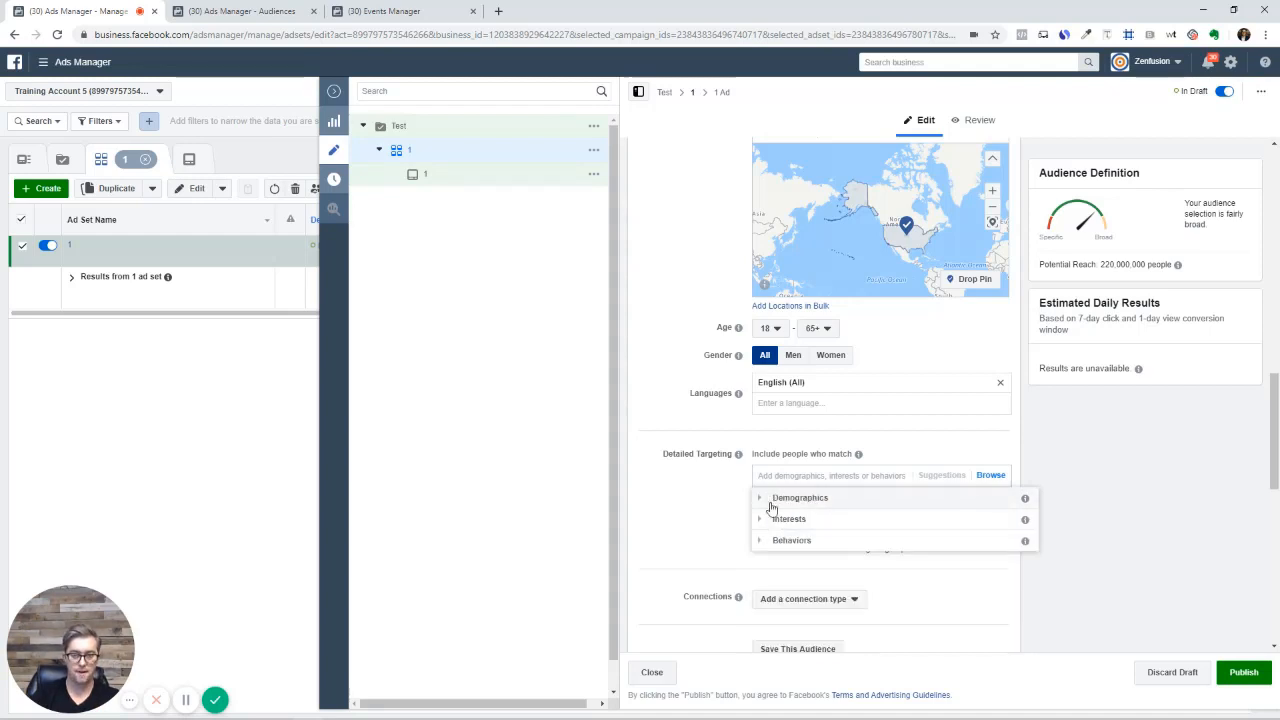
Review Behaviors and Purchase behavior, then search detailed targeting for 'Bmw'
{"action": "left_click", "coordinate": [758, 541]}
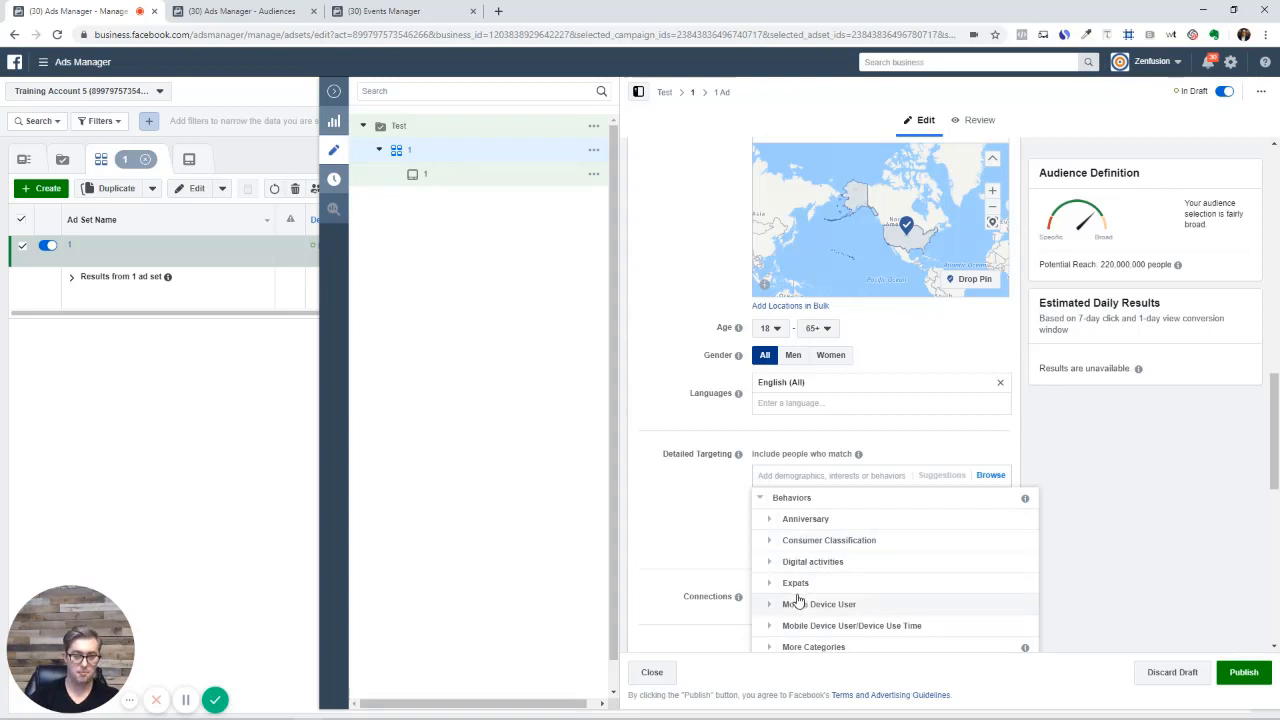
{"action": "scroll", "coordinate": [797, 600], "scroll_direction": "down", "scroll_amount": 3}
{"action": "scroll", "coordinate": [800, 598], "scroll_direction": "down", "scroll_amount": 1}
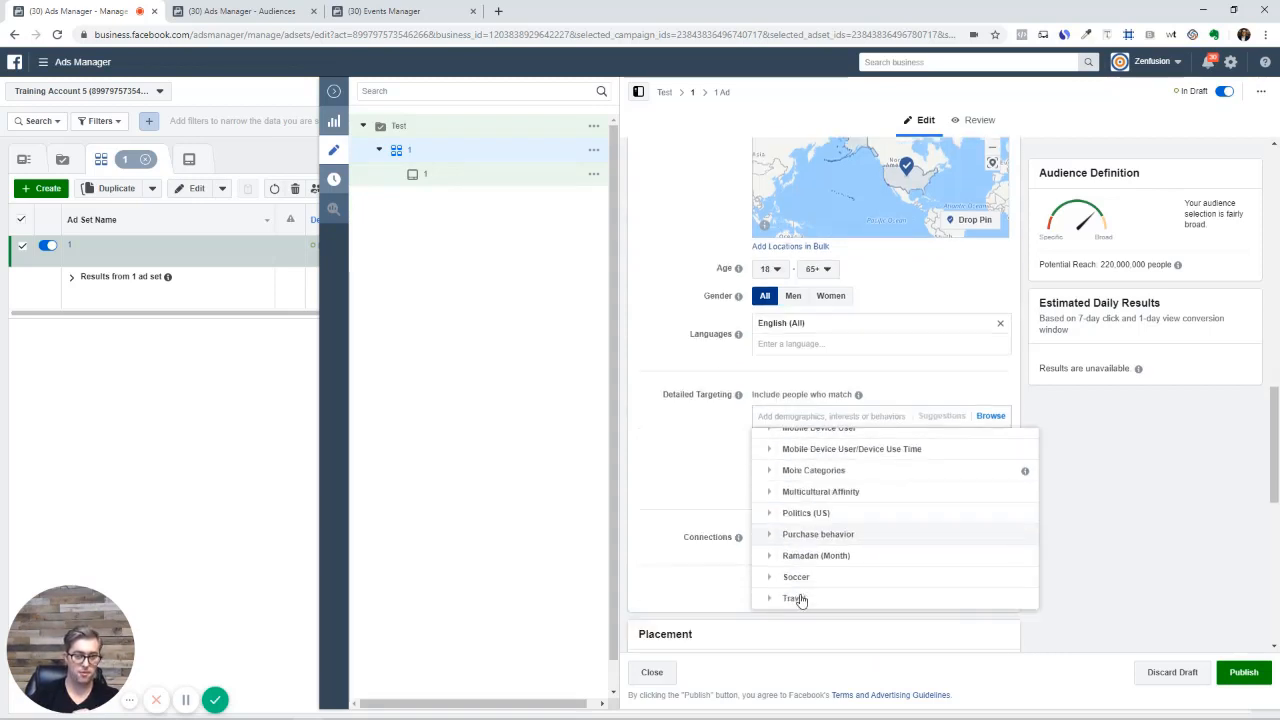
{"action": "scroll", "coordinate": [800, 598], "scroll_direction": "down", "scroll_amount": 1}
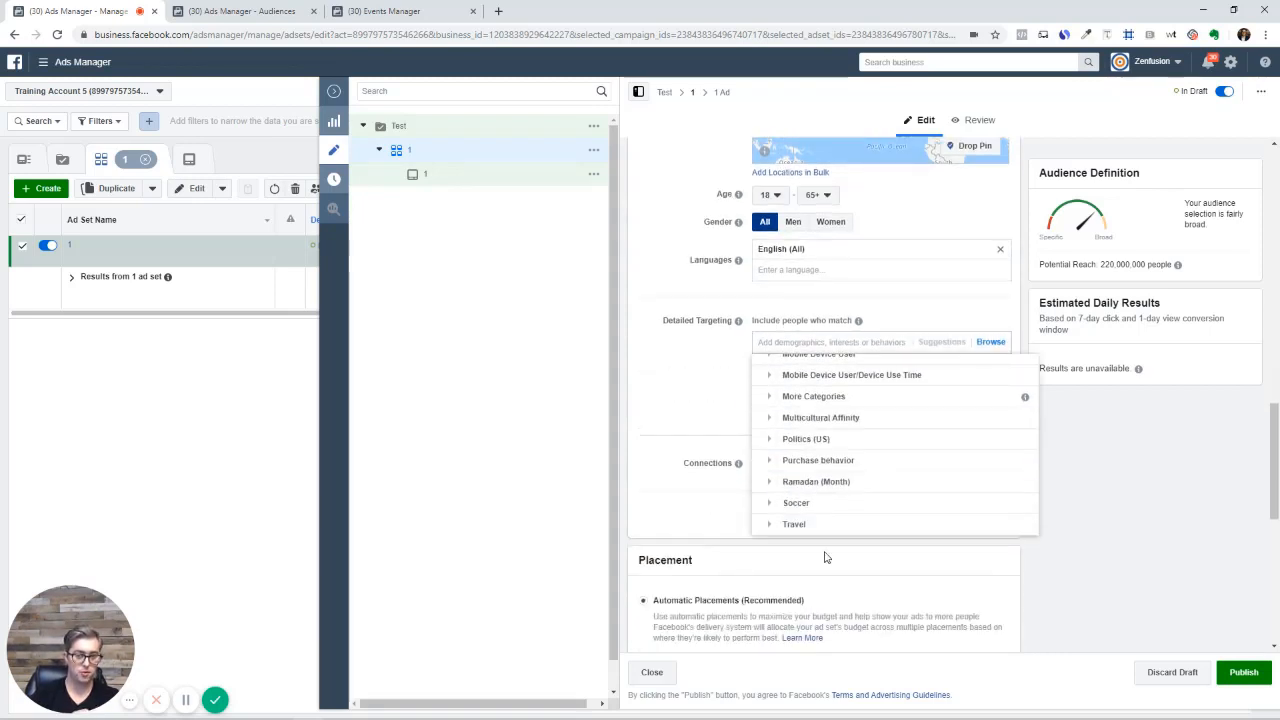
{"action": "left_click", "coordinate": [771, 461]}
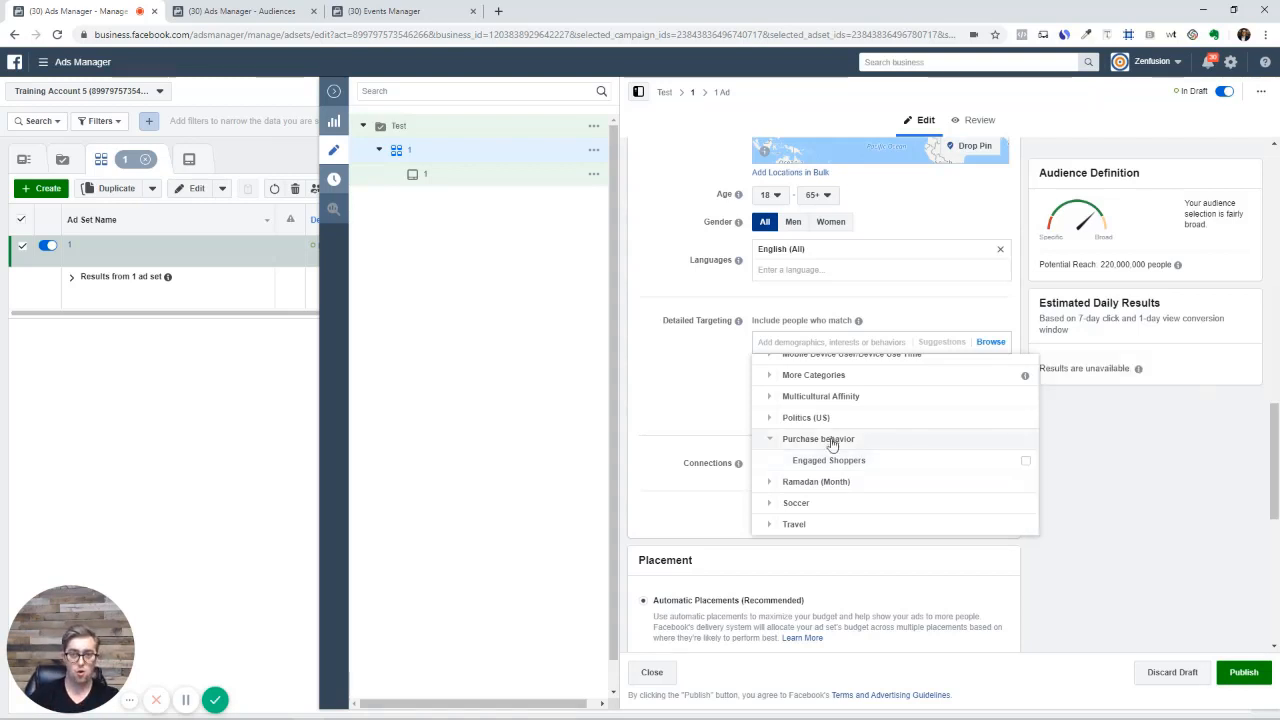
{"action": "left_click", "coordinate": [786, 343]}
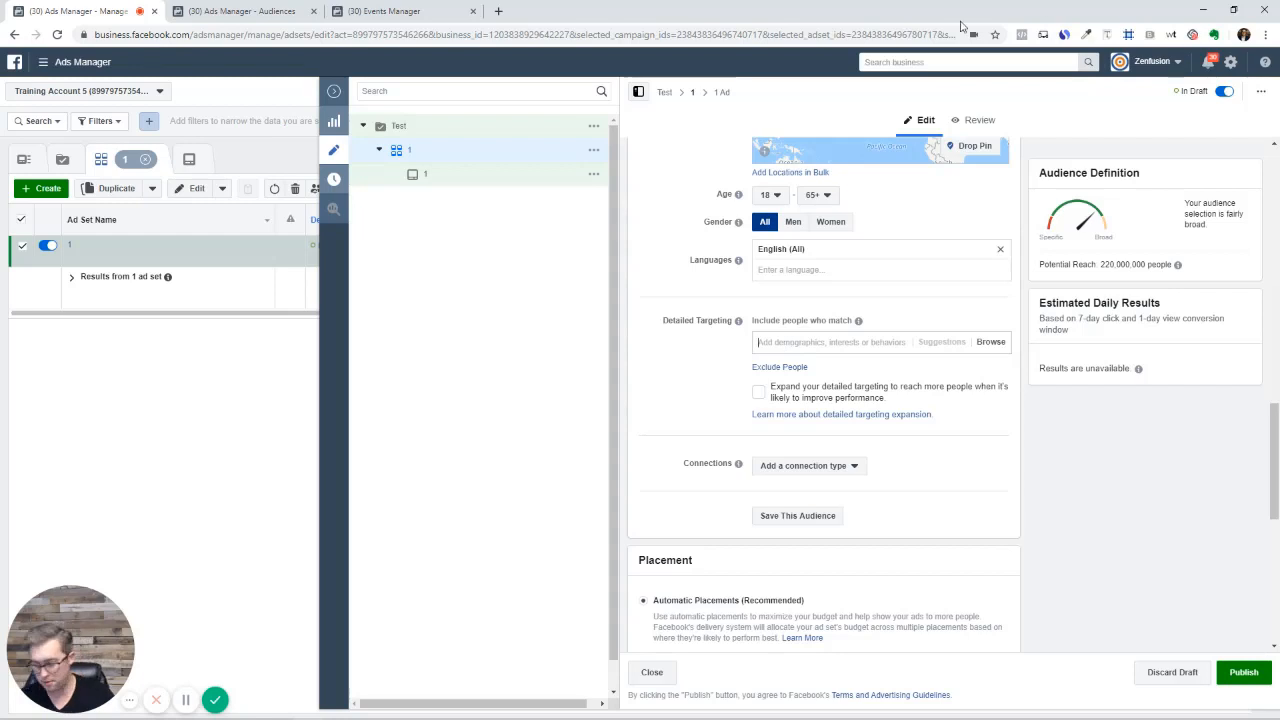
{"action": "type", "text": "Bmw"}
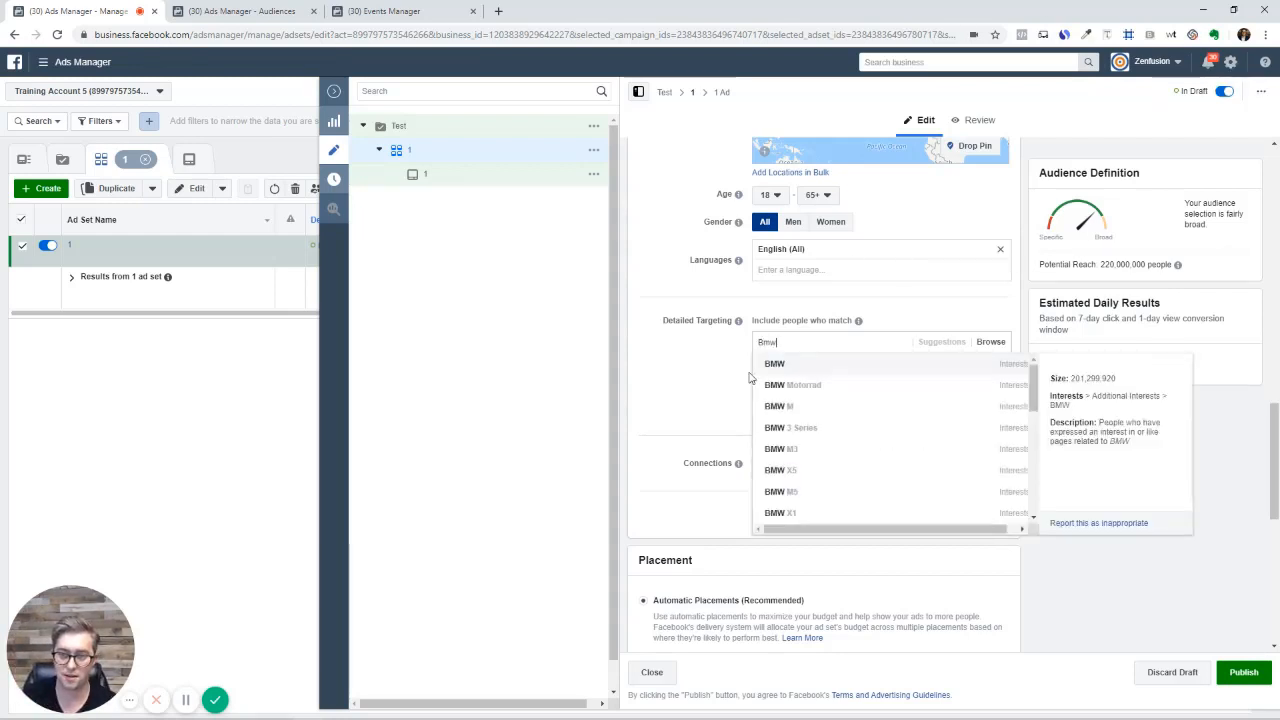
Add the BMW interest, cutting reach to 29,000,000, and add an Exclude People section
{"action": "left_click", "coordinate": [818, 368]}
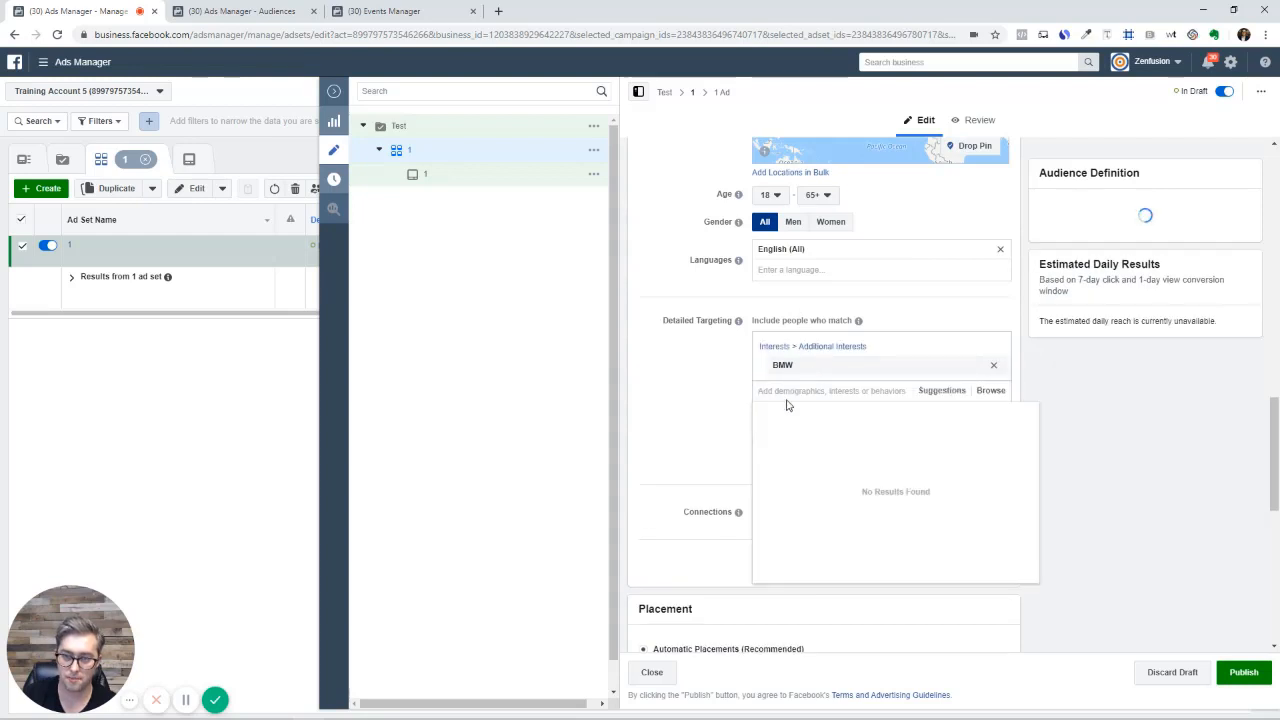
{"action": "left_click", "coordinate": [726, 374]}
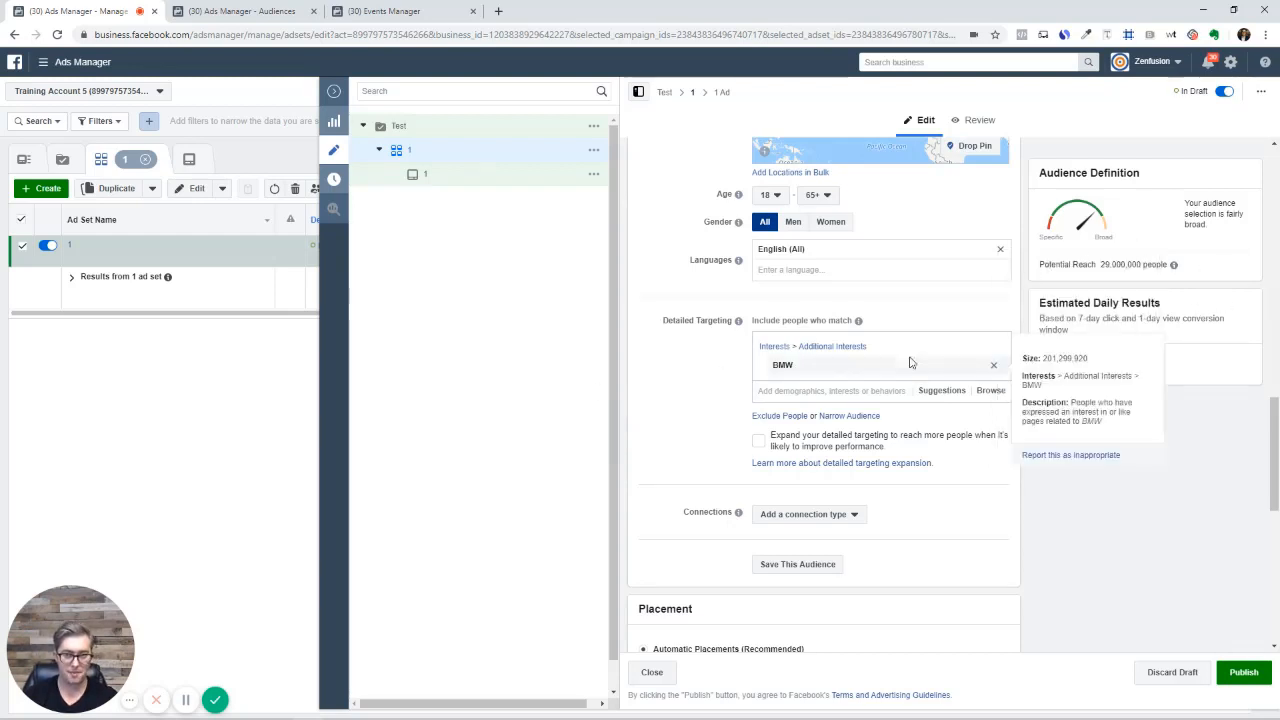
{"action": "mouse_move", "coordinate": [883, 363]}
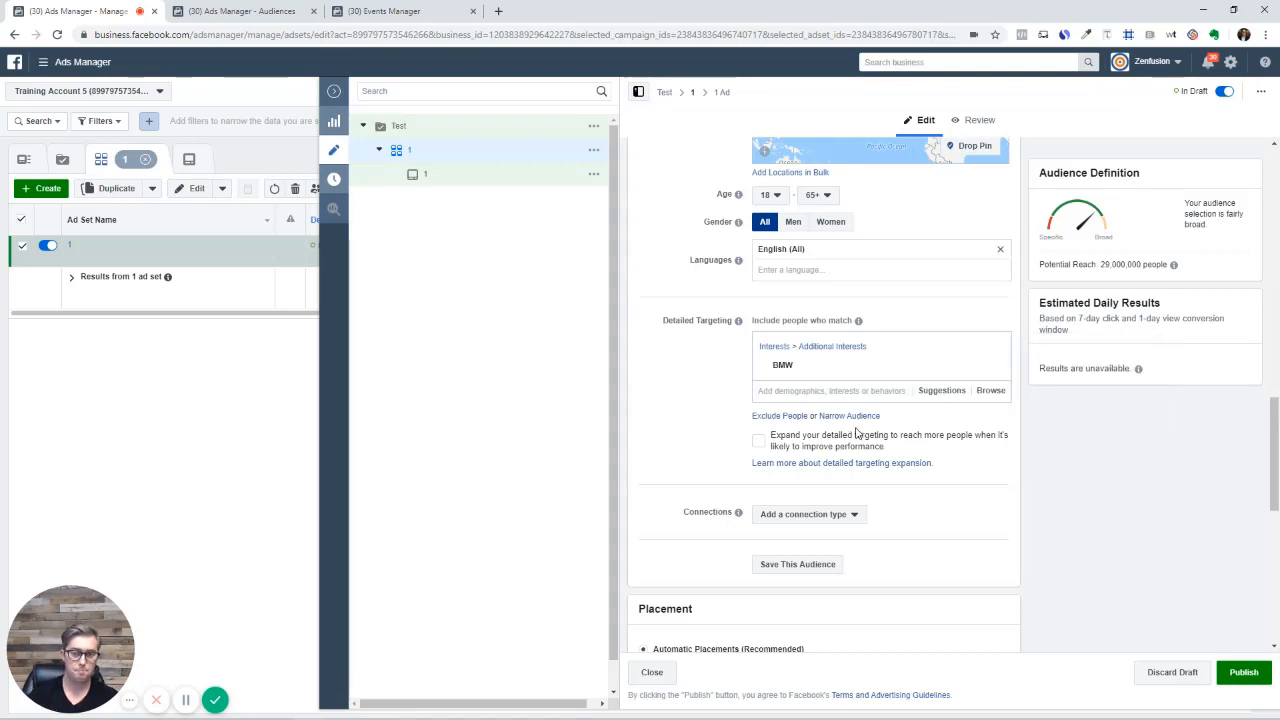
{"action": "left_click", "coordinate": [768, 416]}
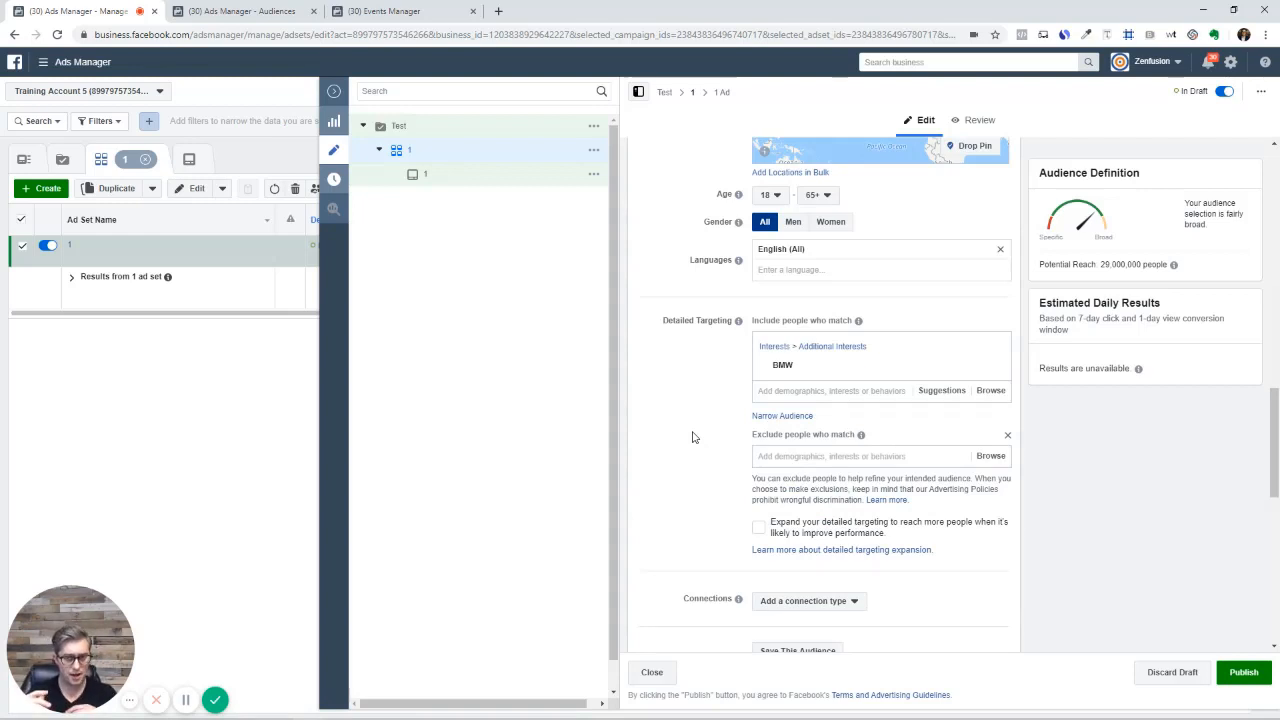
Add a Narrow Audience section, then remove it and the Exclude section, keeping only BMW
{"action": "left_click", "coordinate": [805, 421]}
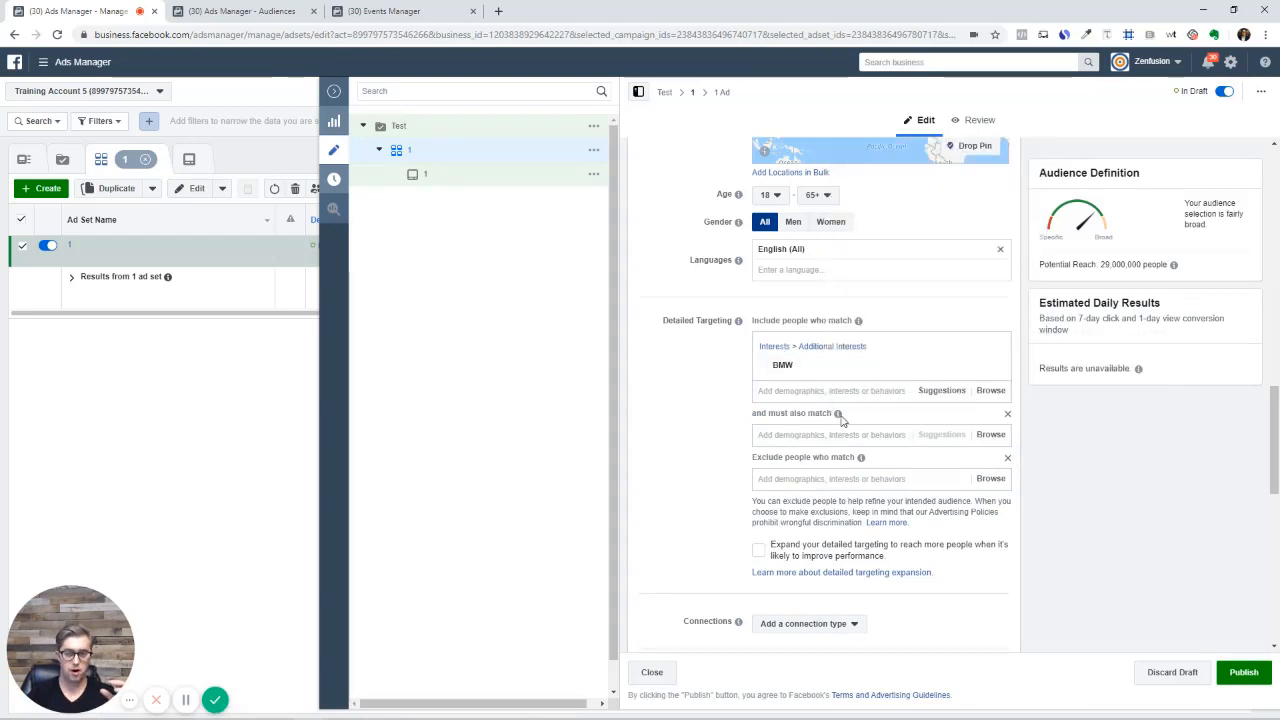
{"action": "mouse_move", "coordinate": [839, 416]}
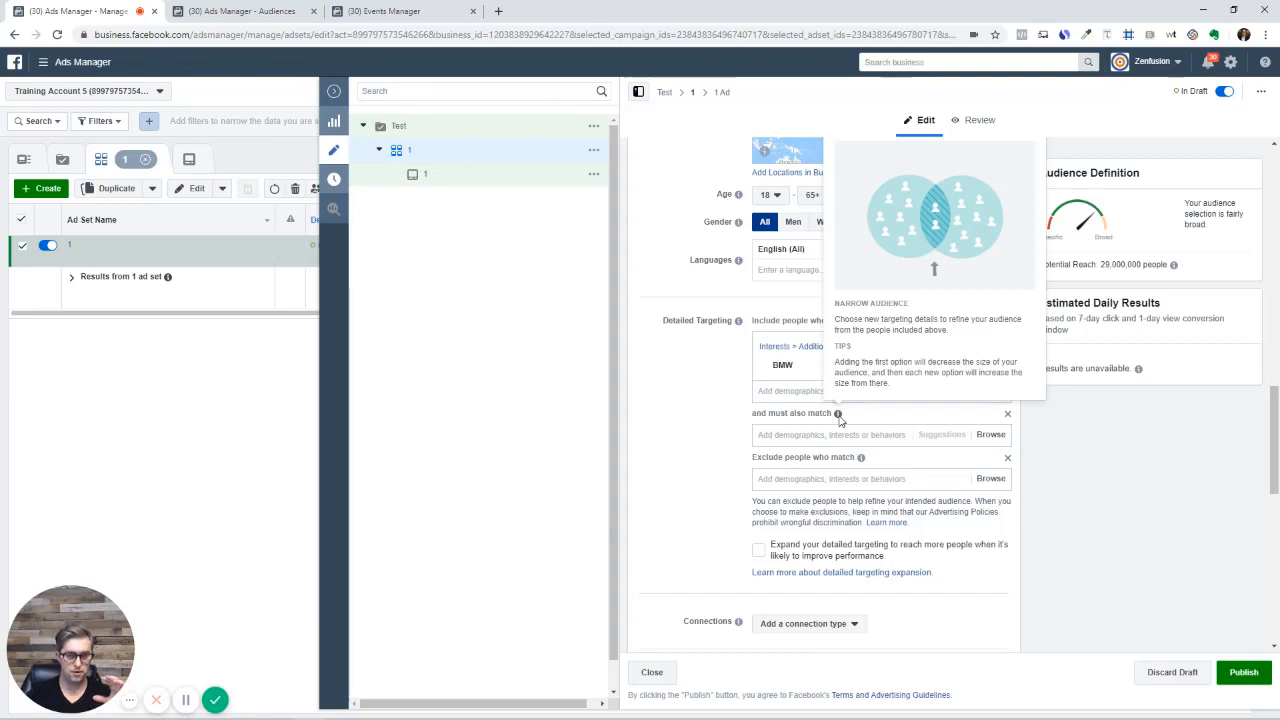
{"action": "mouse_move", "coordinate": [861, 457]}
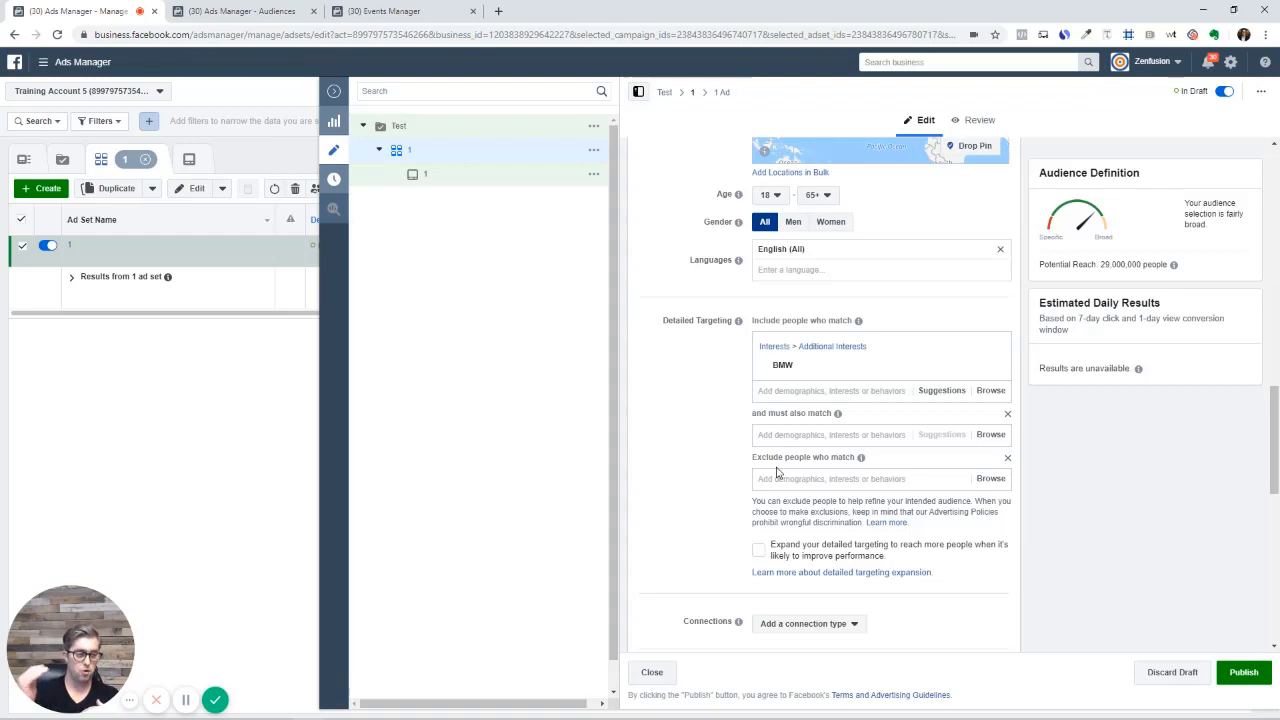
{"action": "left_click", "coordinate": [1008, 415]}
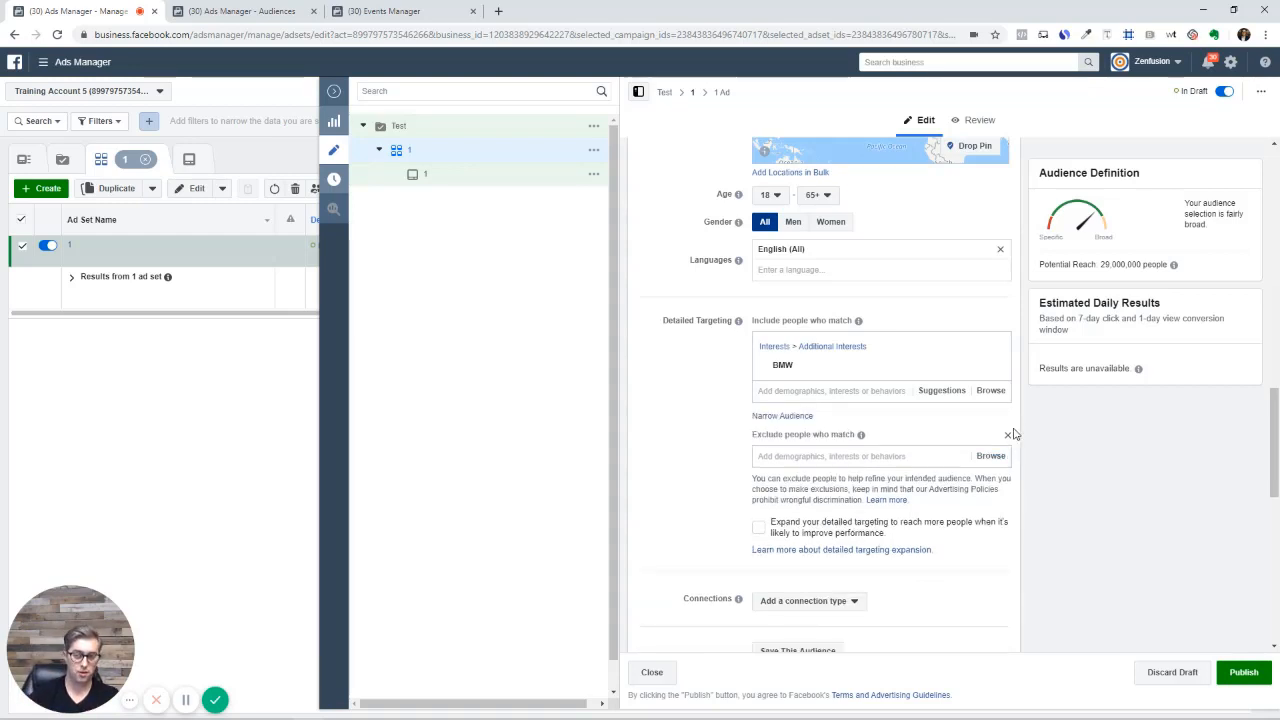
{"action": "left_click", "coordinate": [1007, 440]}
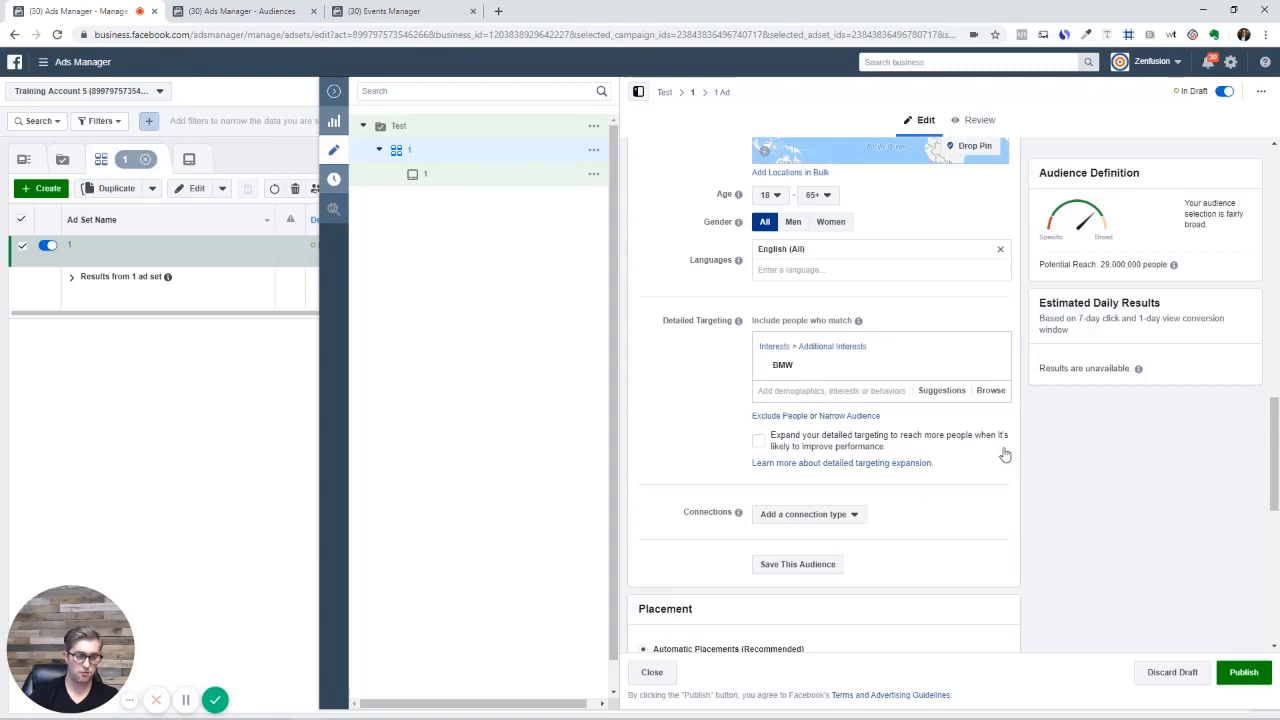
{"action": "mouse_move", "coordinate": [823, 363]}
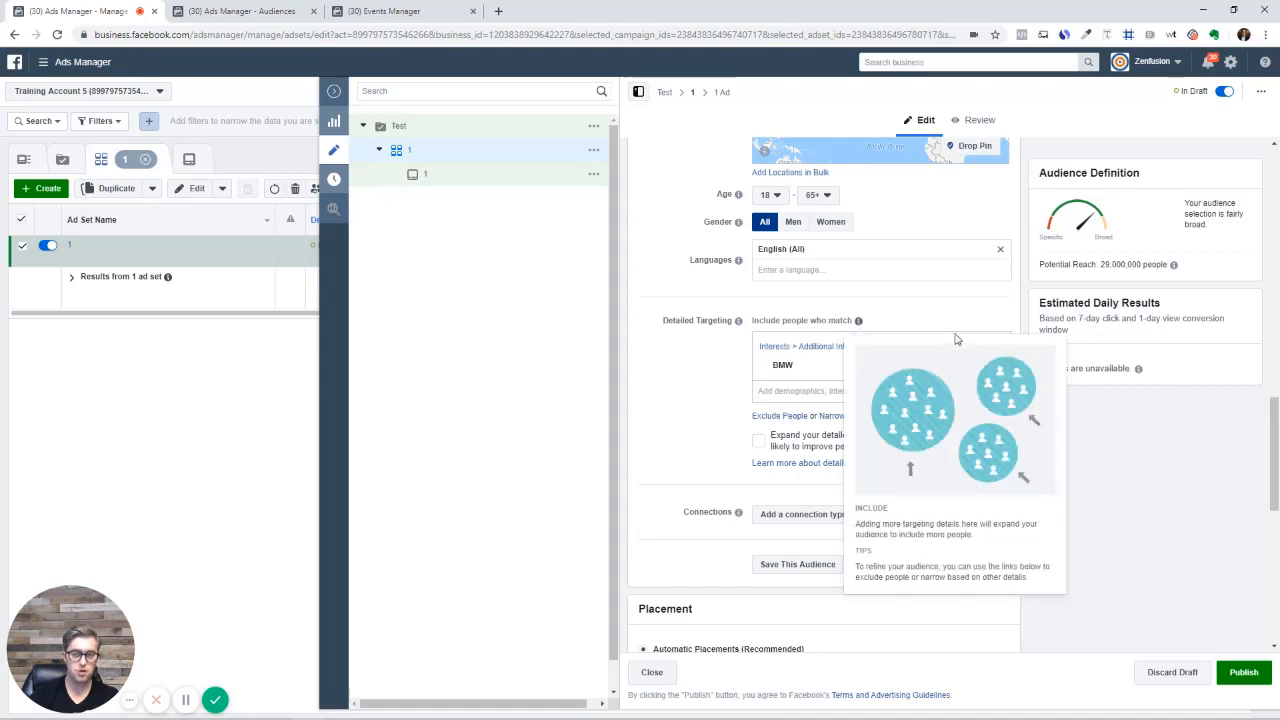
{"action": "mouse_move", "coordinate": [1010, 355]}
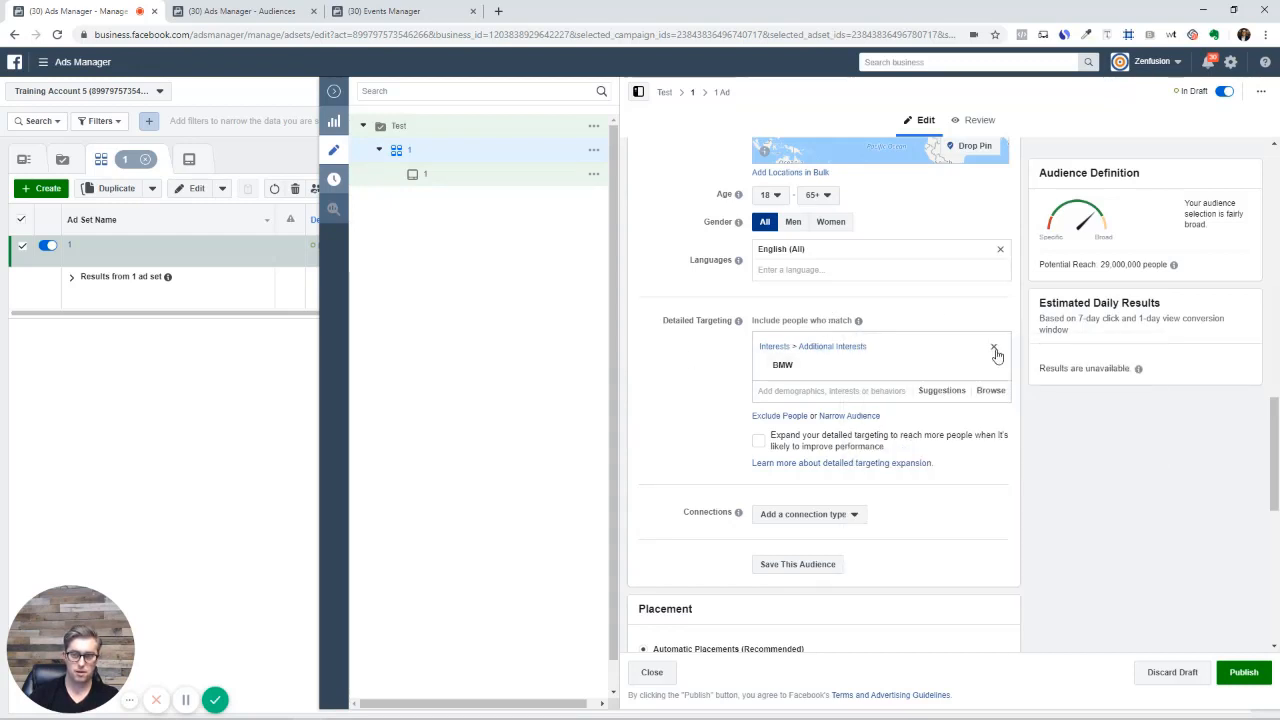
Remove the BMW interest and close the ad set editor to the Ad Sets table
{"action": "left_click", "coordinate": [994, 349]}
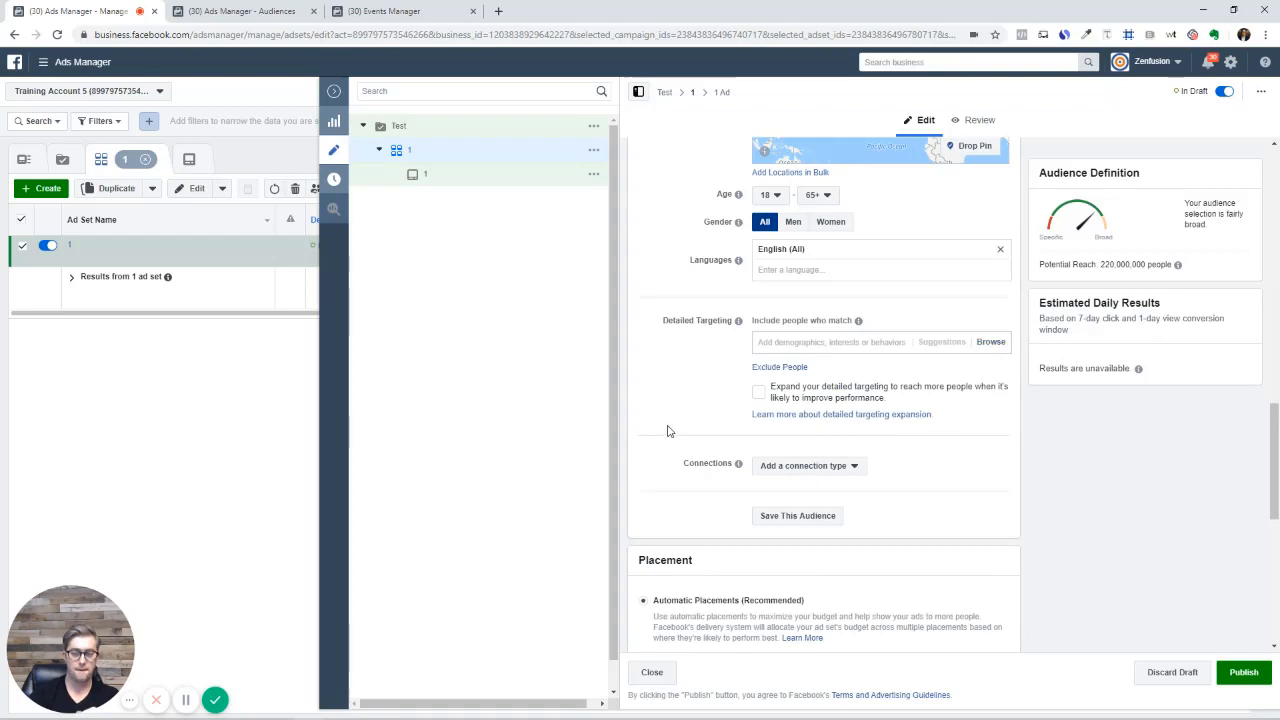
{"action": "scroll", "coordinate": [676, 430], "scroll_direction": "up", "scroll_amount": 5}
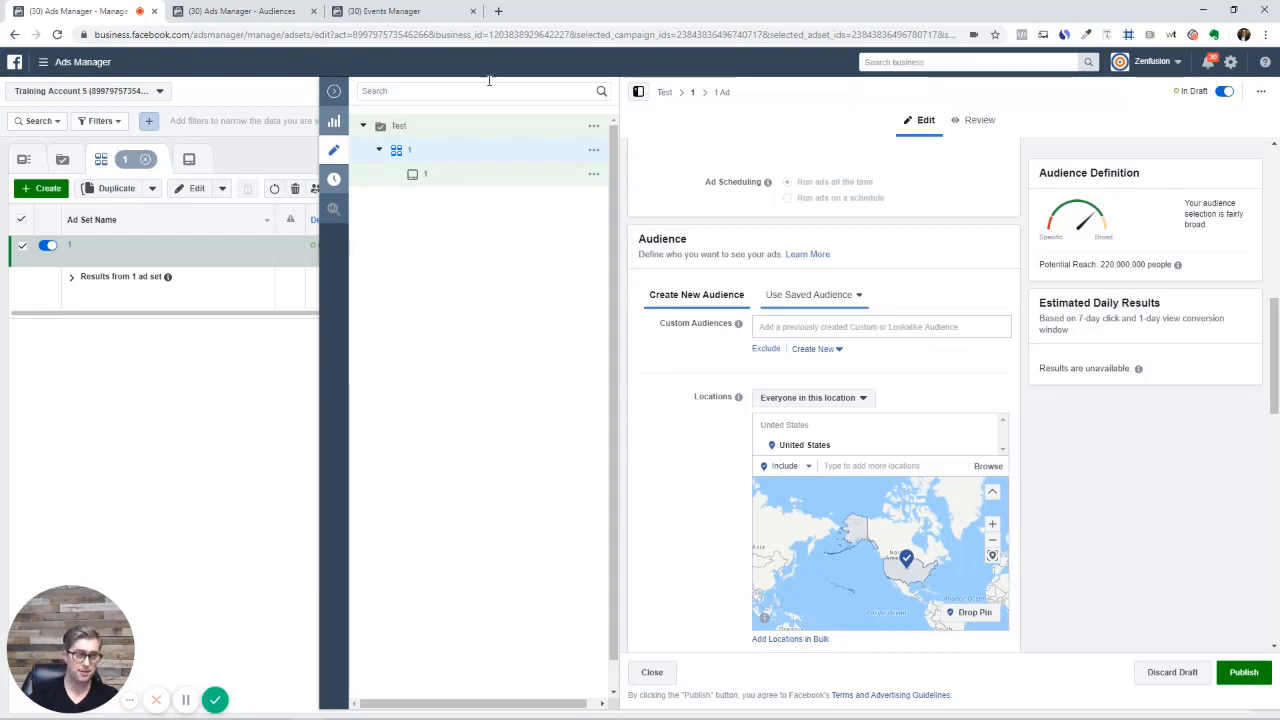
{"action": "left_click", "coordinate": [333, 91]}
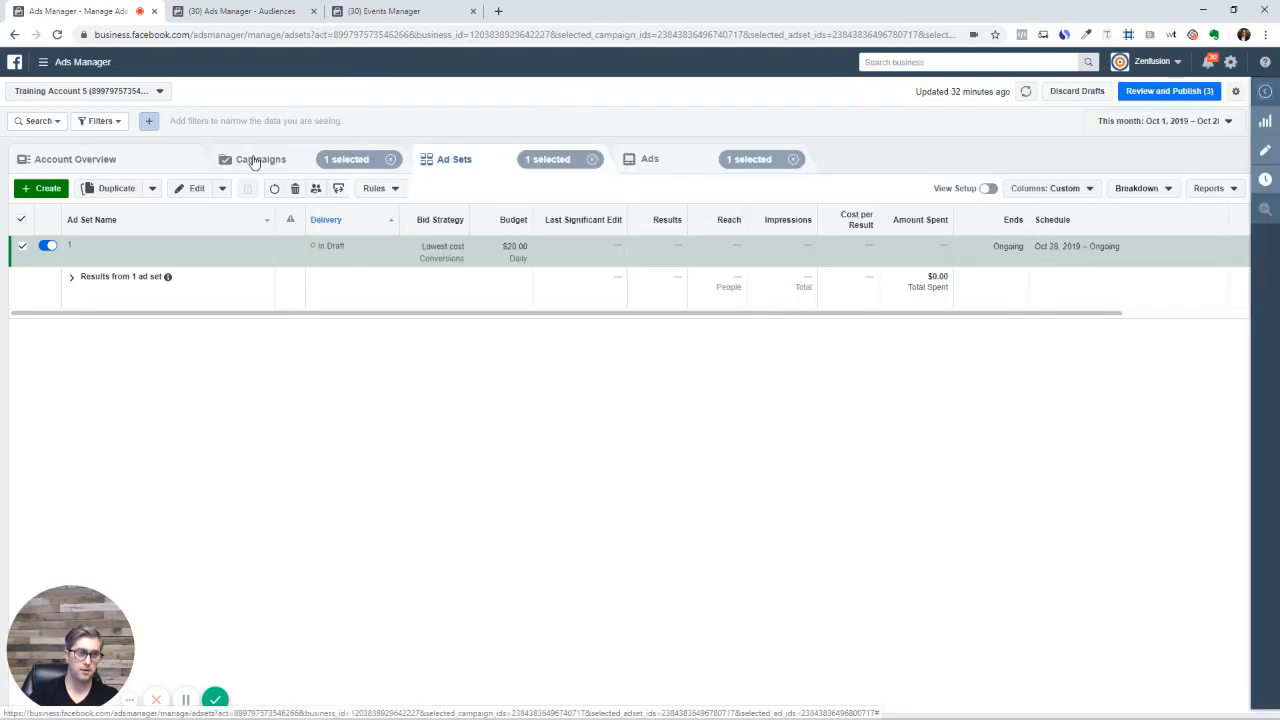
Check the Audiences page from the navigation menu, then return to Ads Manager
{"action": "left_click", "coordinate": [46, 63]}
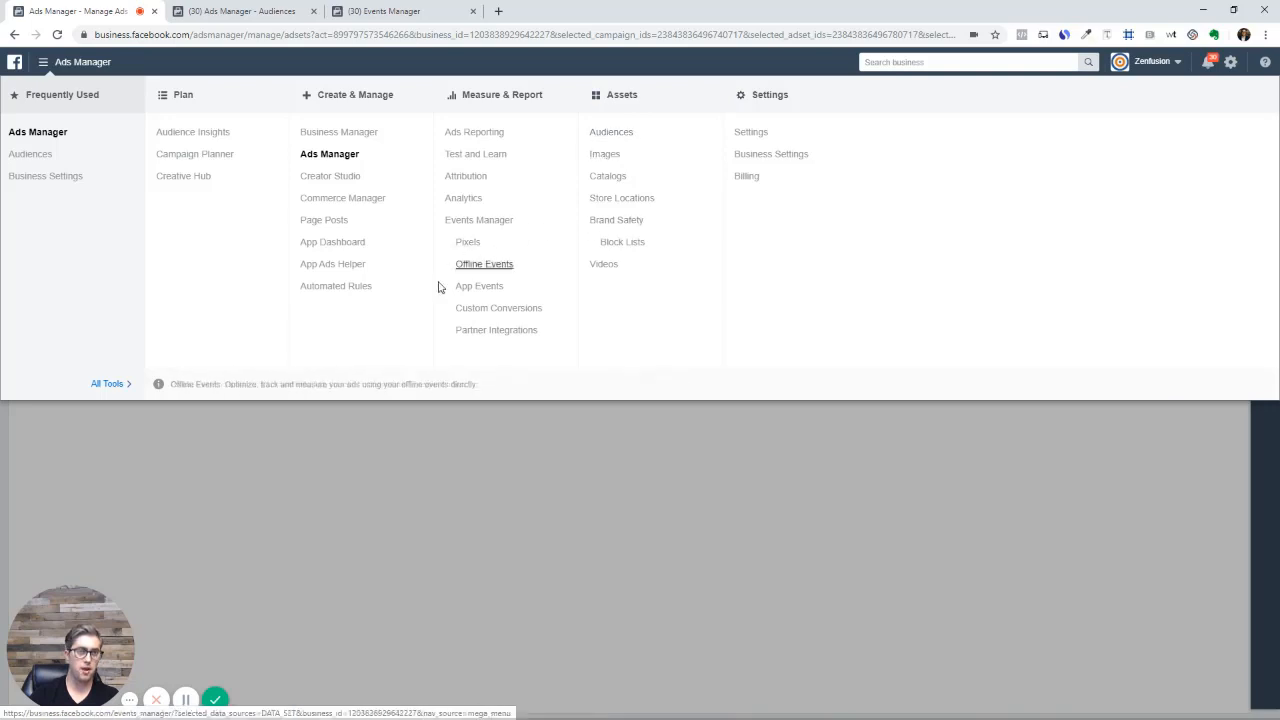
{"action": "left_click", "coordinate": [239, 11]}
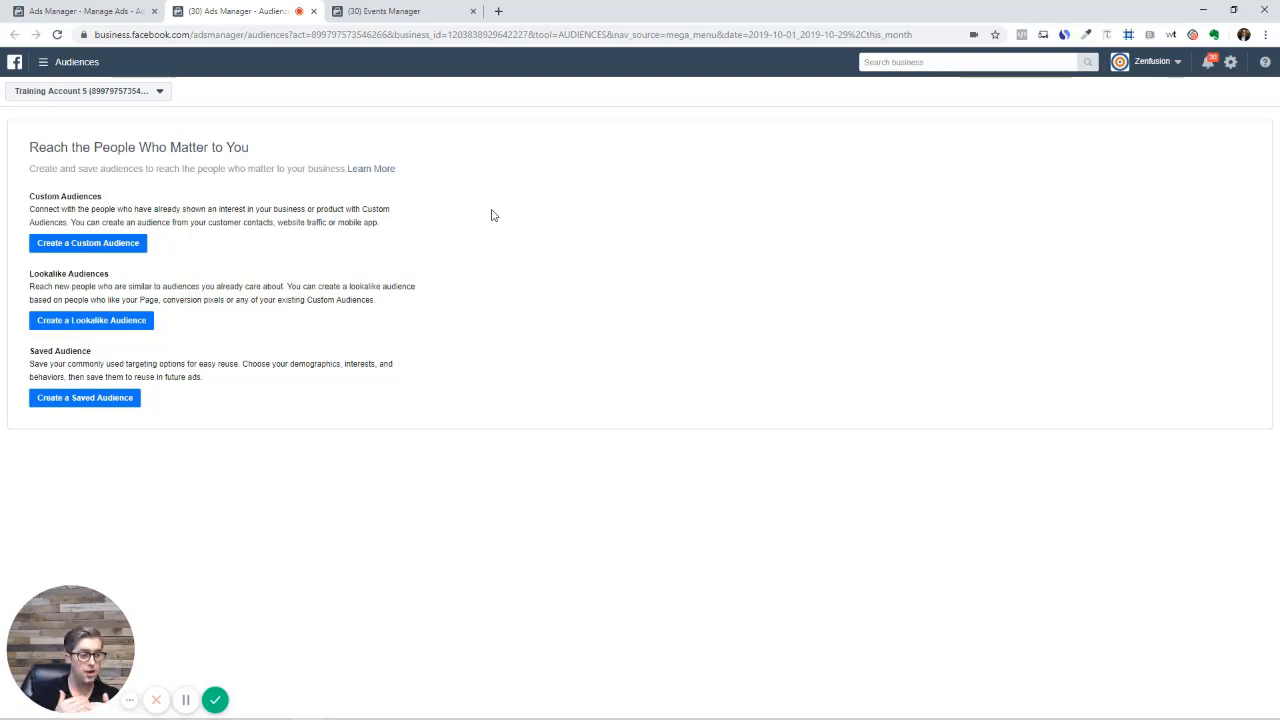
{"action": "left_click", "coordinate": [52, 12]}
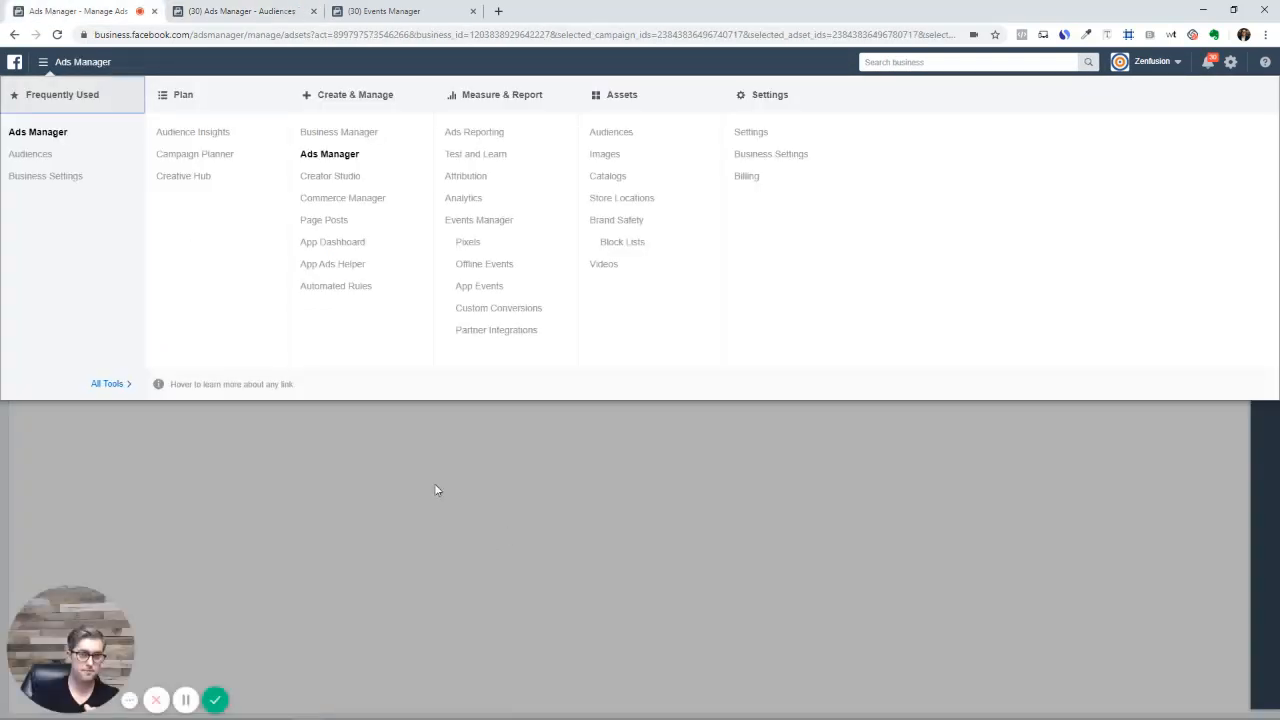
{"action": "left_click", "coordinate": [403, 434]}
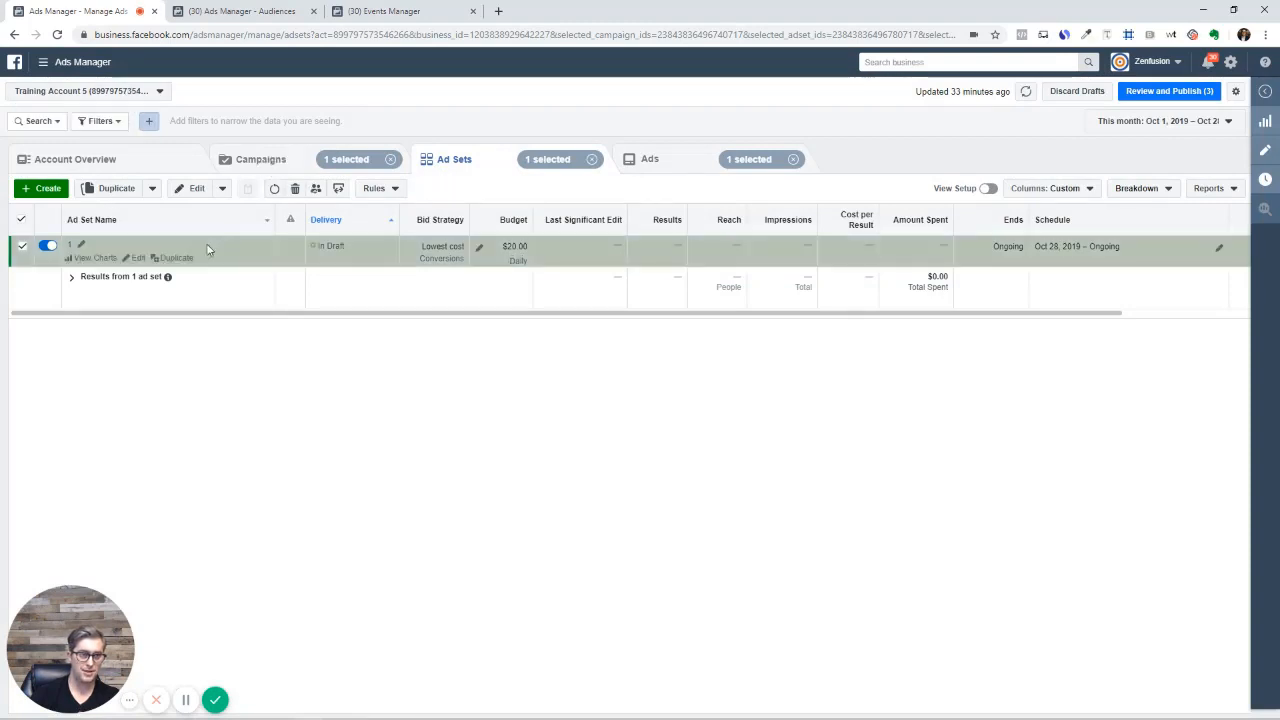
Reopen the ad set editor at its Audience section and switch to the Audiences page
{"action": "left_click", "coordinate": [133, 257]}
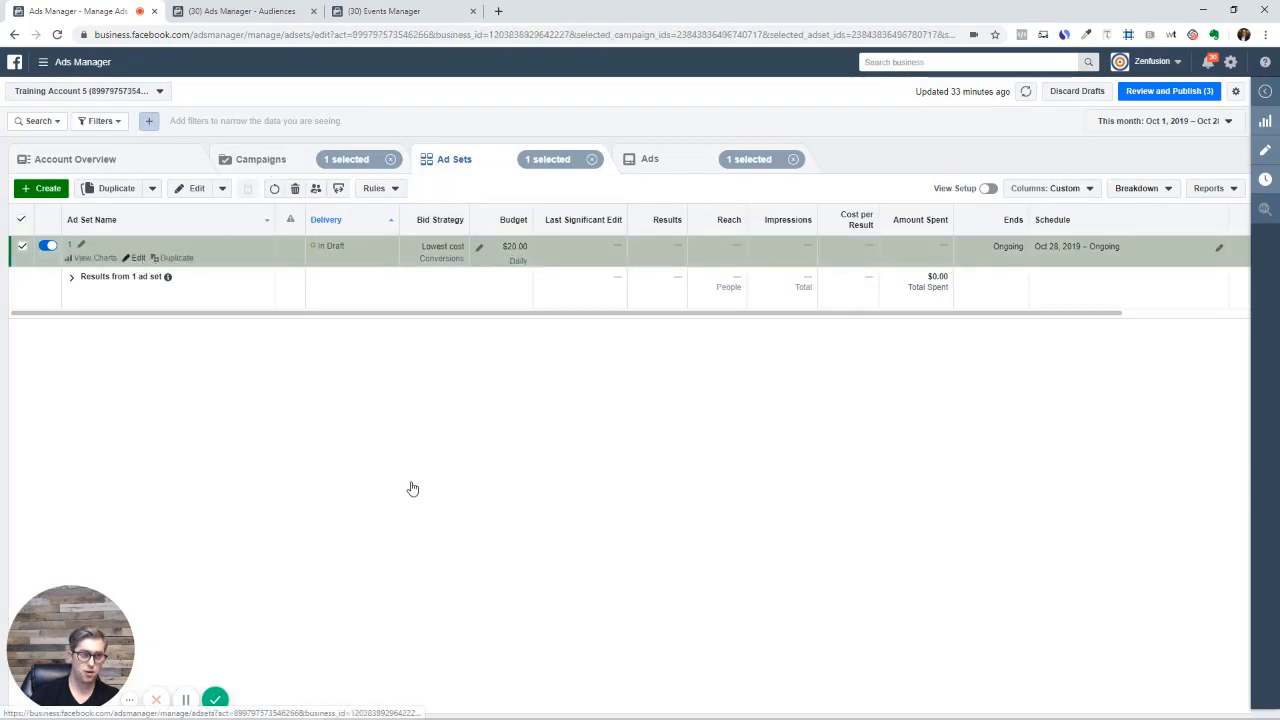
{"action": "scroll", "coordinate": [840, 495], "scroll_direction": "down", "scroll_amount": 5}
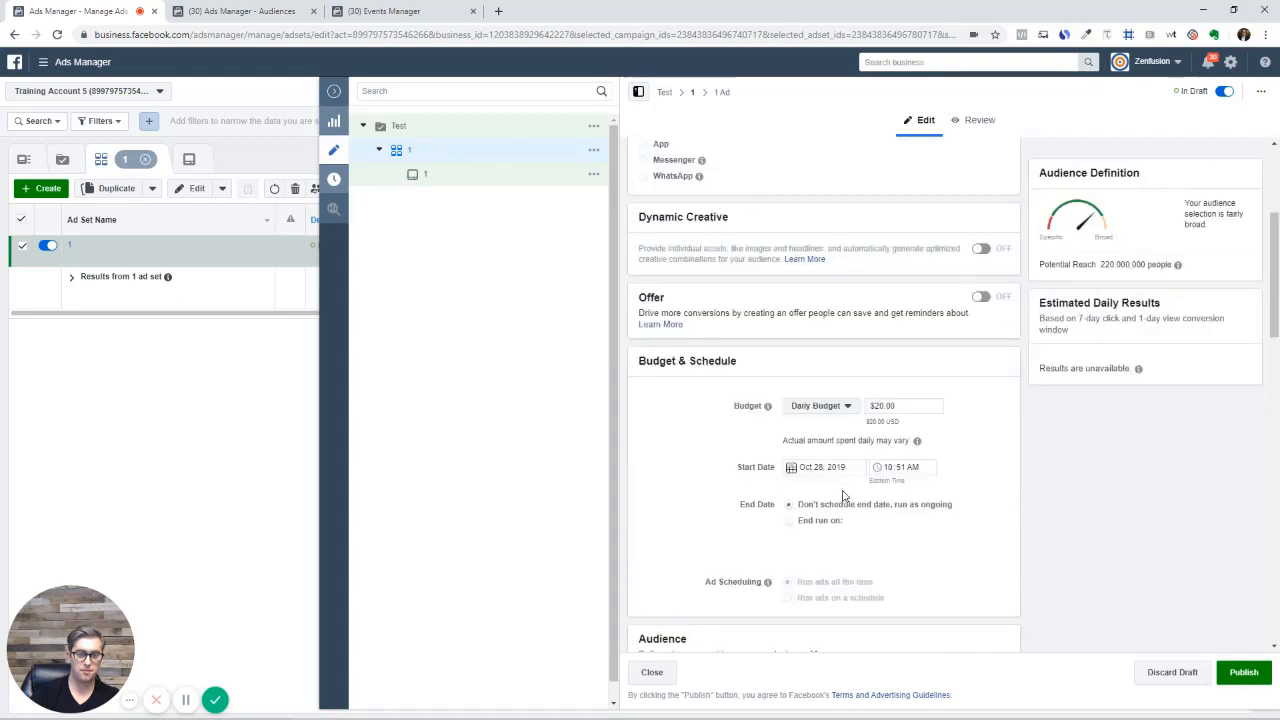
{"action": "scroll", "coordinate": [860, 491], "scroll_direction": "down", "scroll_amount": 2}
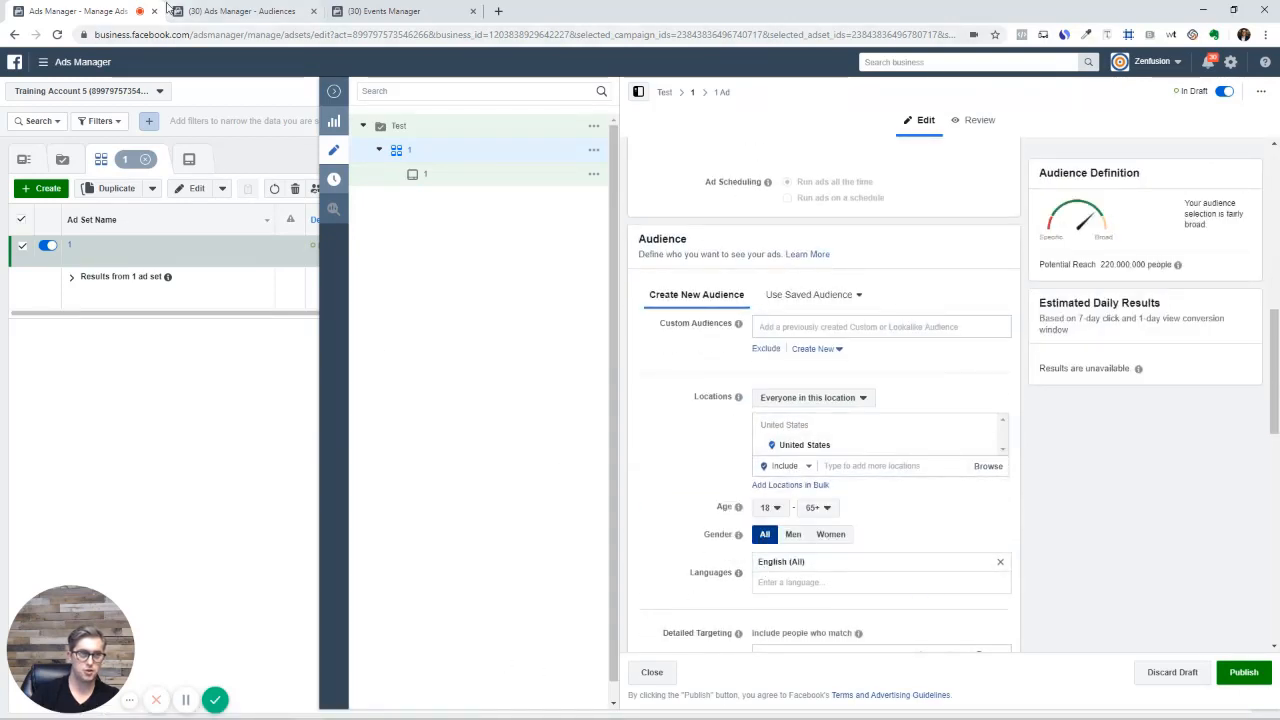
{"action": "left_click", "coordinate": [235, 12]}
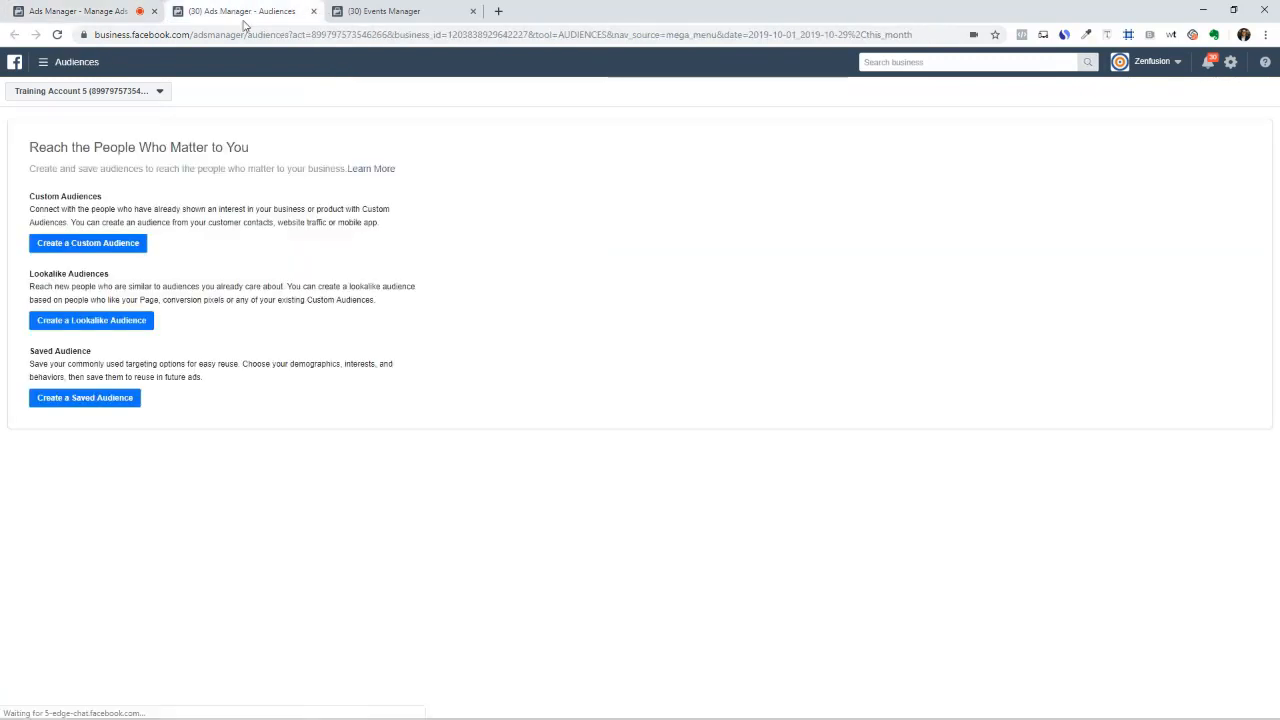
Start a Saved Audience, then close the form without saving
{"action": "left_click", "coordinate": [84, 399]}
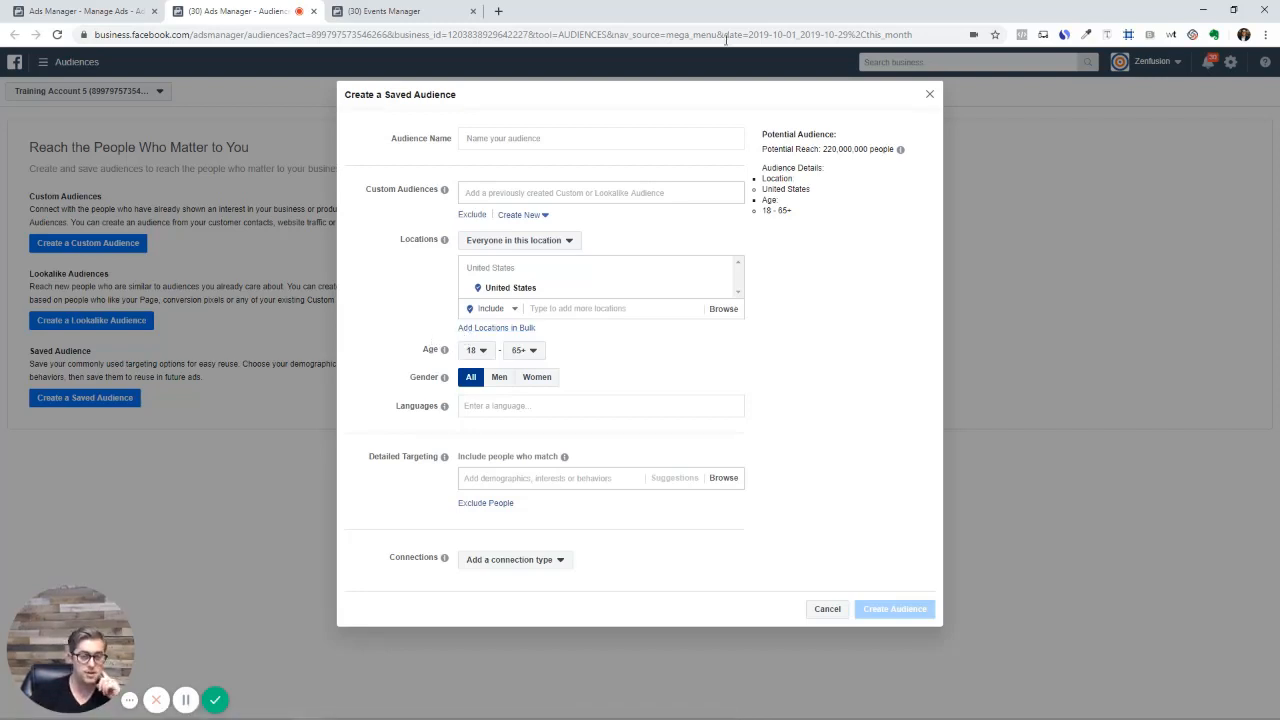
{"action": "left_click", "coordinate": [926, 97]}
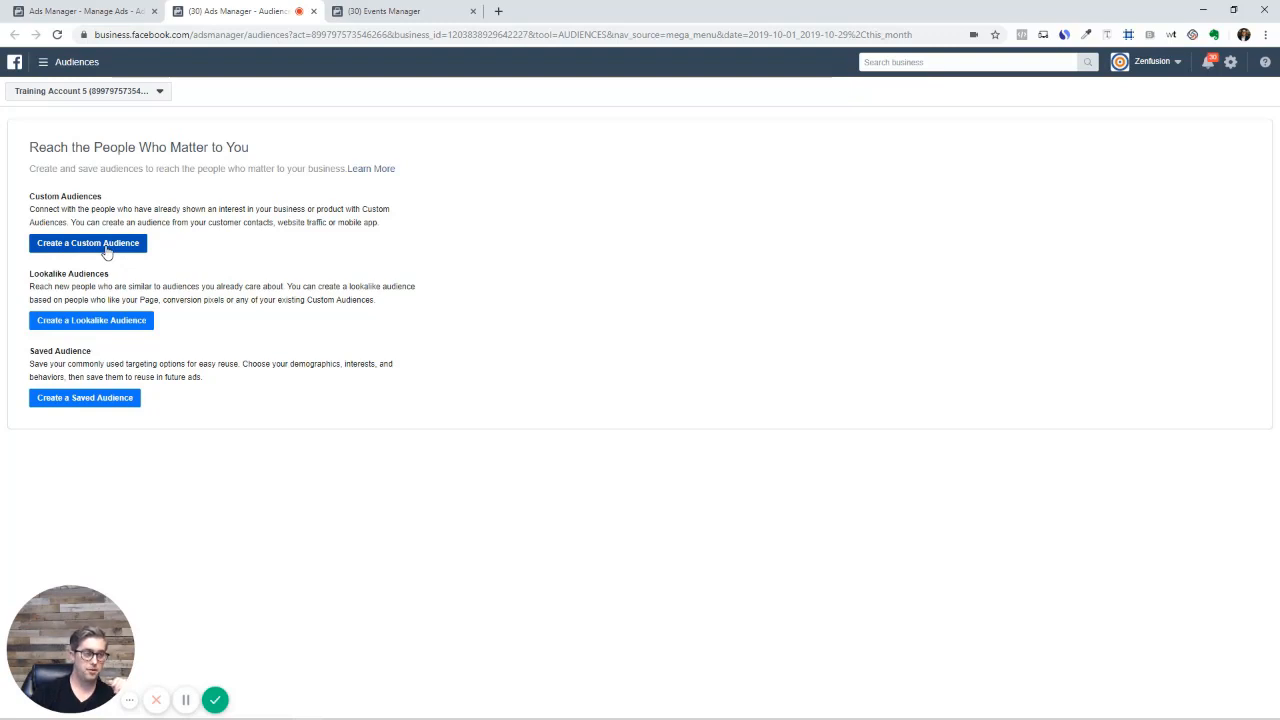
Create a Custom Audience based on Video engagement, defaulting to the past 365 days
{"action": "left_click", "coordinate": [107, 244]}
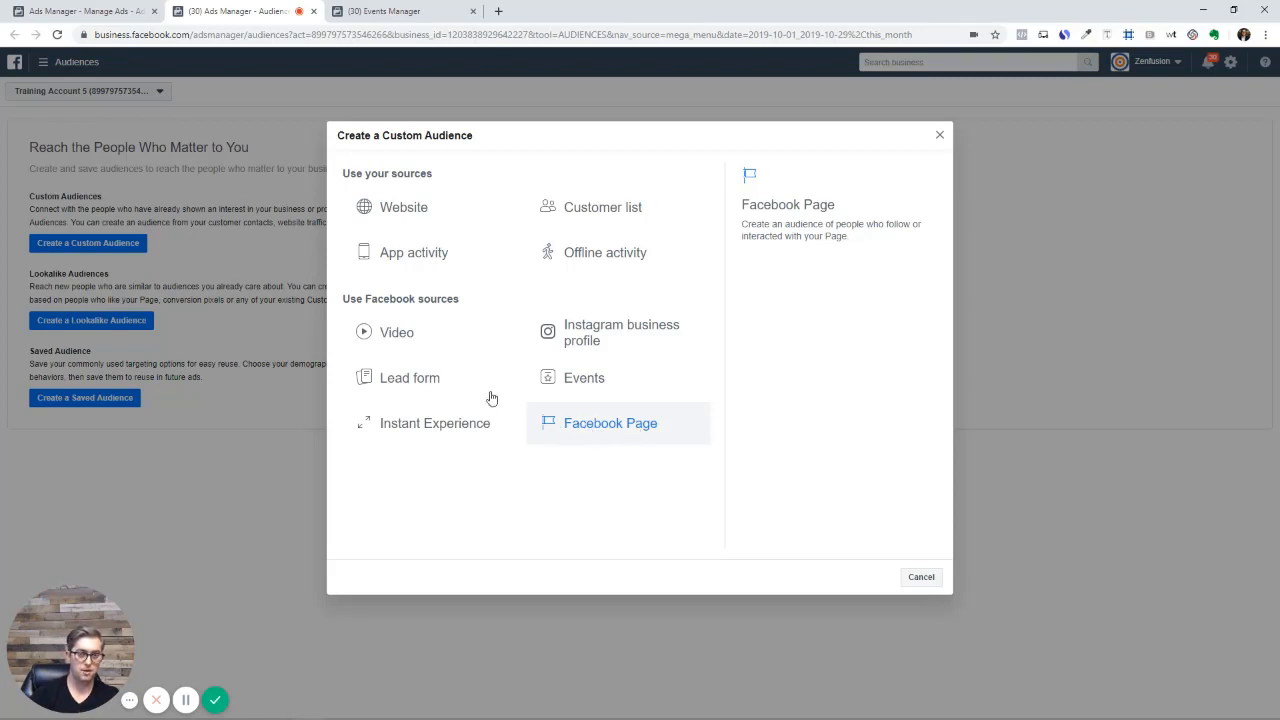
{"action": "left_click", "coordinate": [412, 342]}
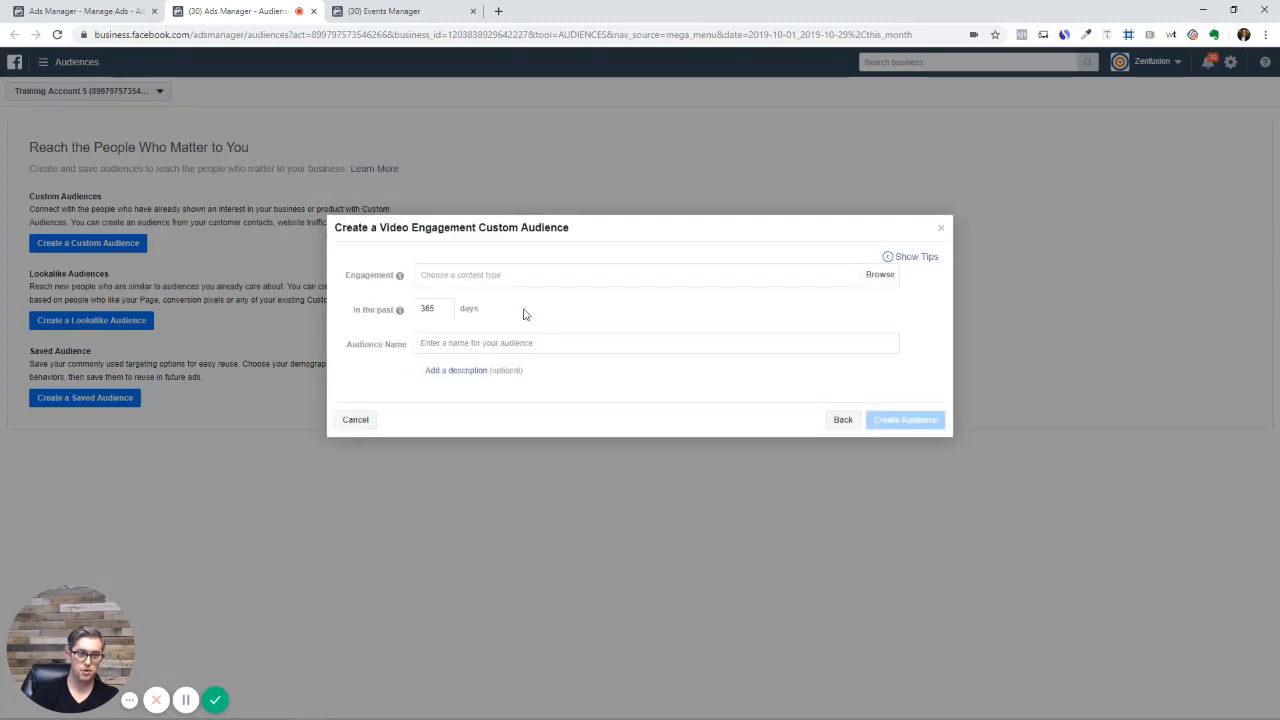
Target people who viewed at least 10 seconds of FB Cheat Sheet 15 sec.mp4 from another Page
{"action": "left_click", "coordinate": [640, 275]}
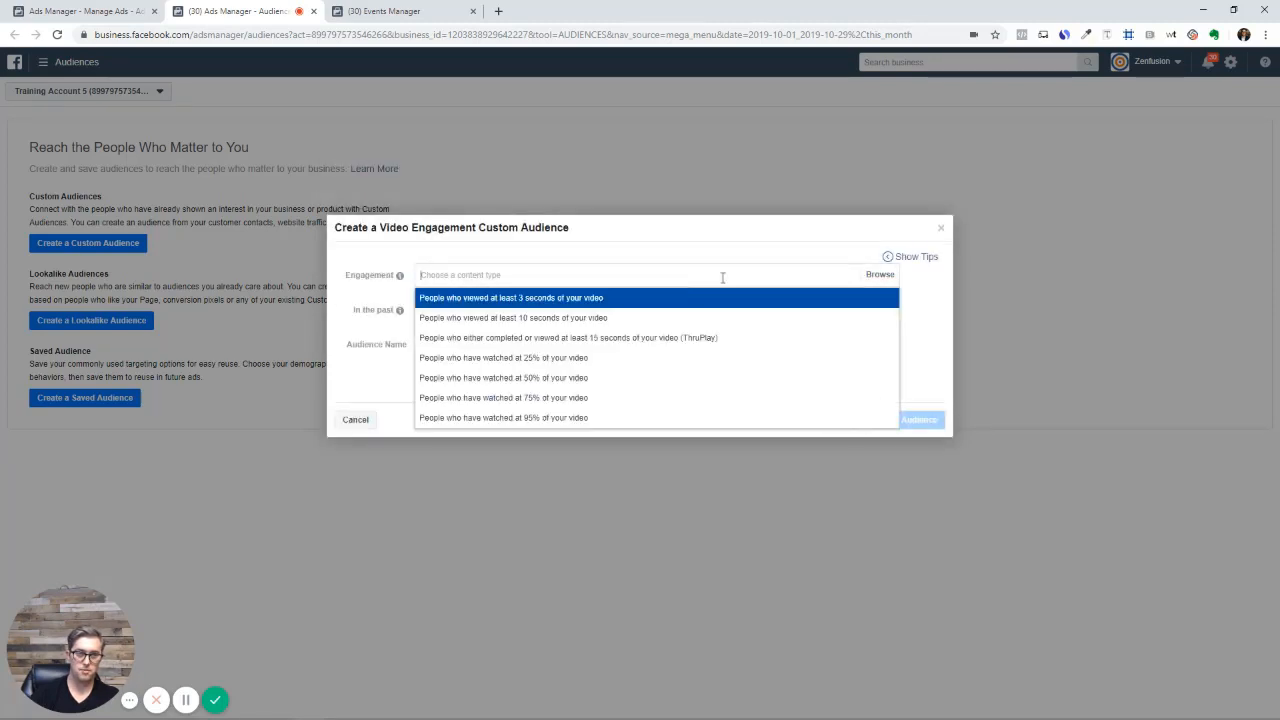
{"action": "left_click", "coordinate": [527, 320]}
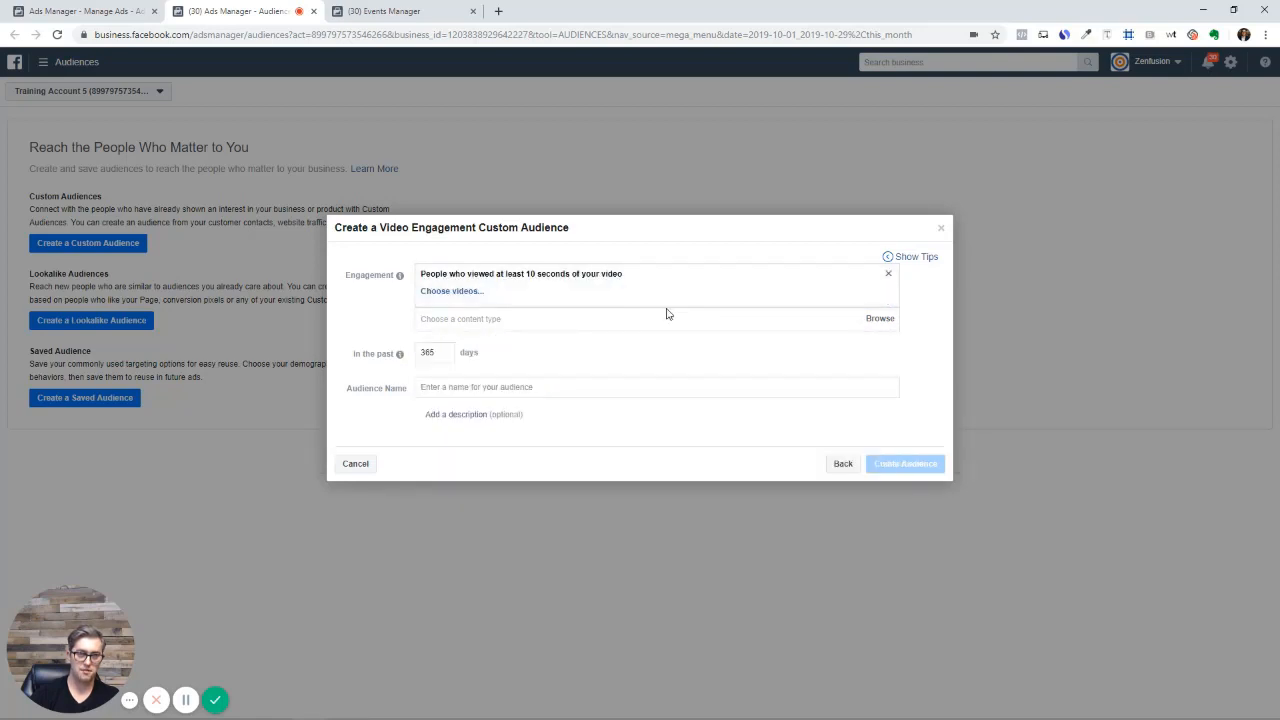
{"action": "left_click", "coordinate": [455, 293]}
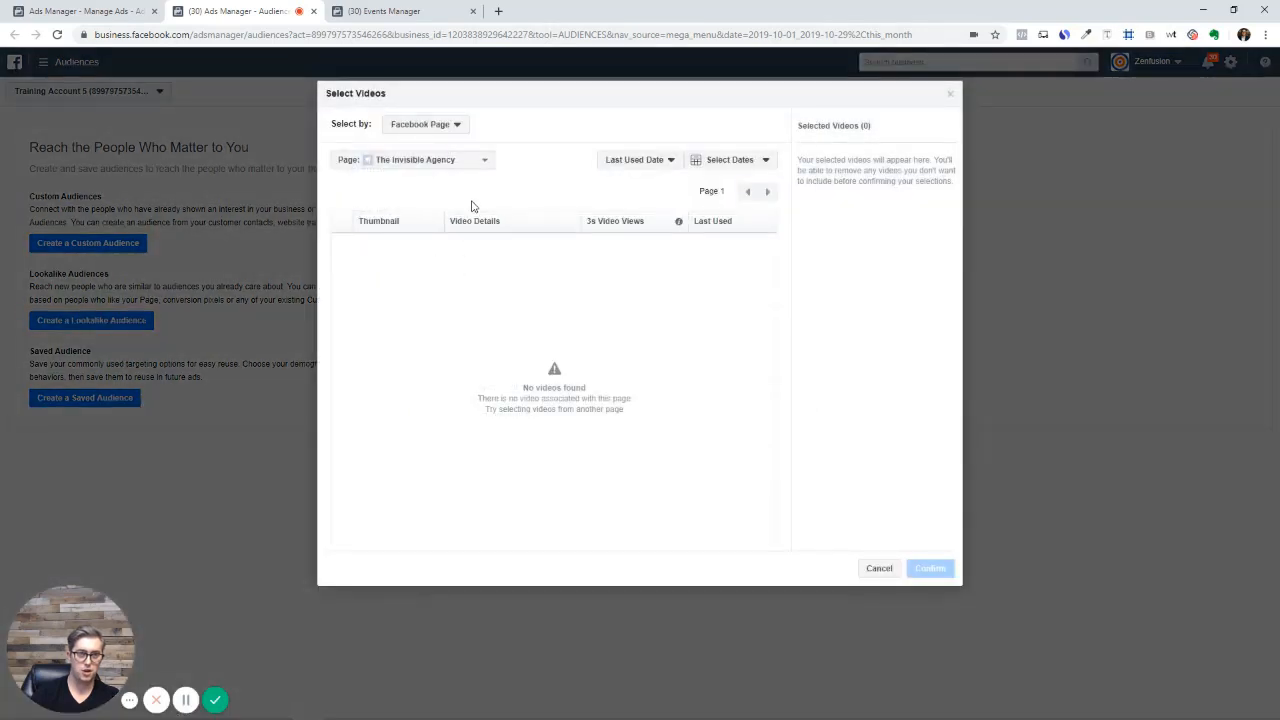
{"action": "left_click", "coordinate": [463, 162]}
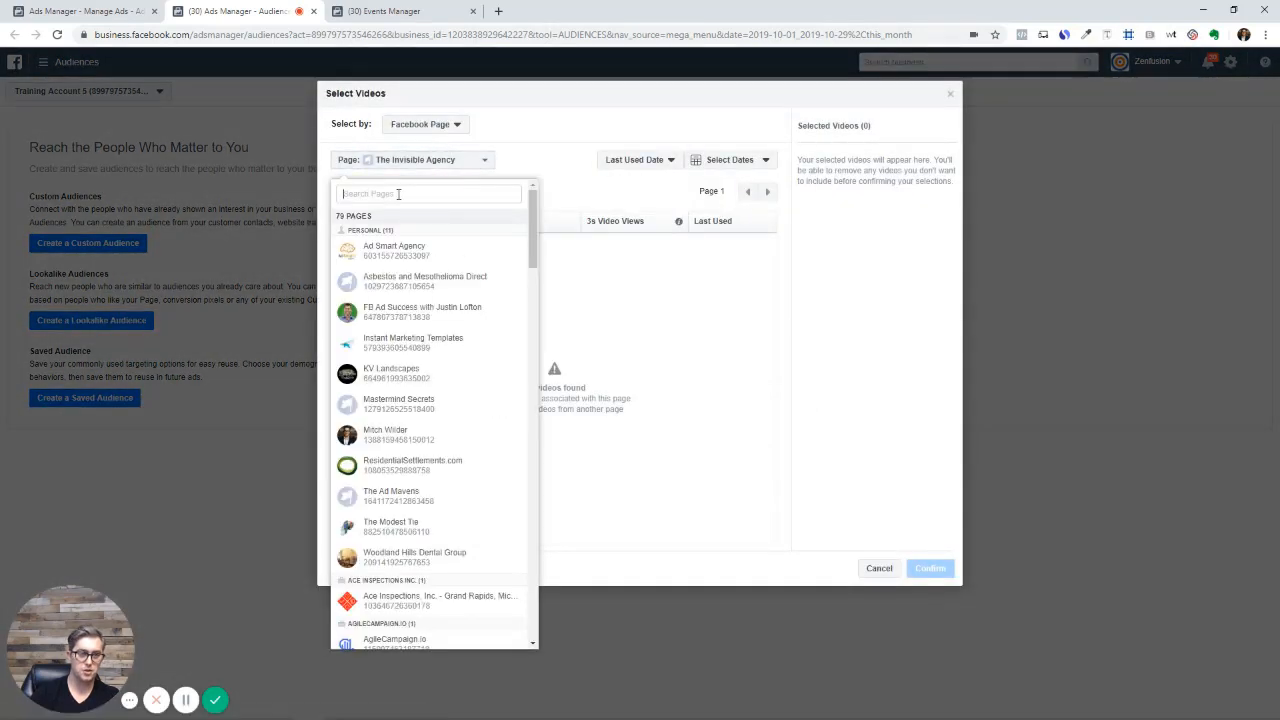
{"action": "left_click", "coordinate": [388, 436]}
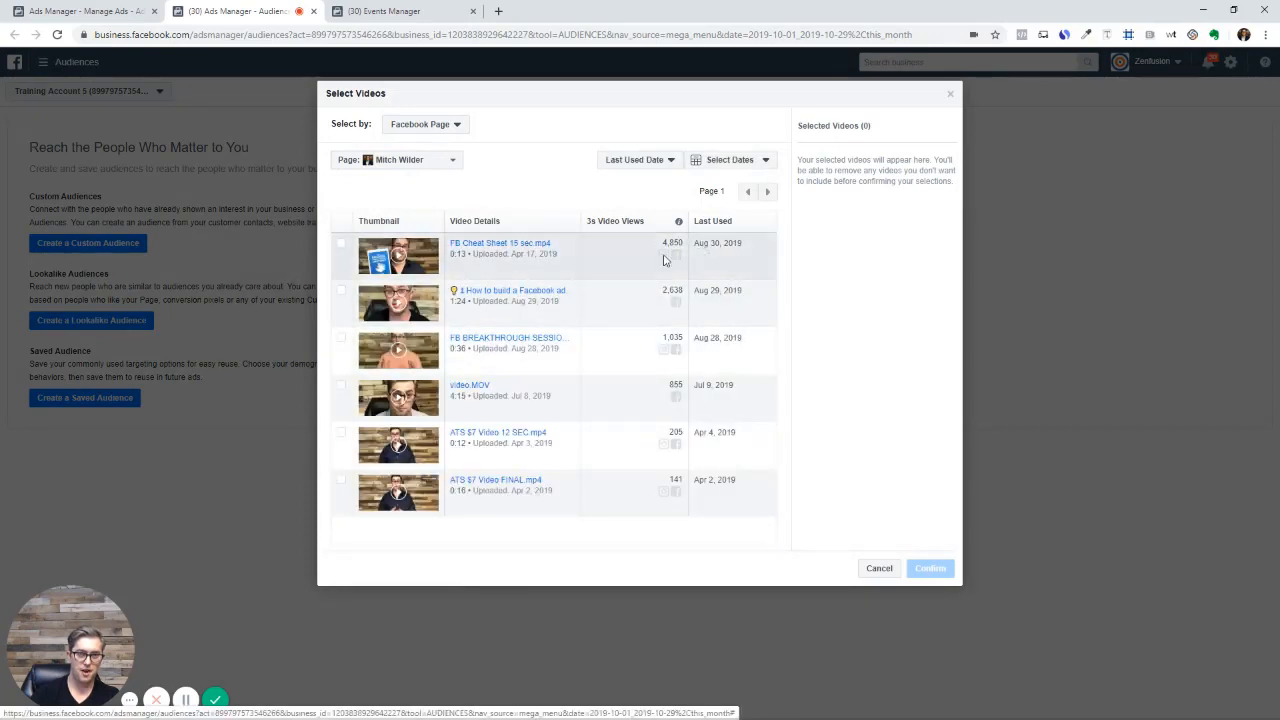
{"action": "left_click", "coordinate": [341, 246]}
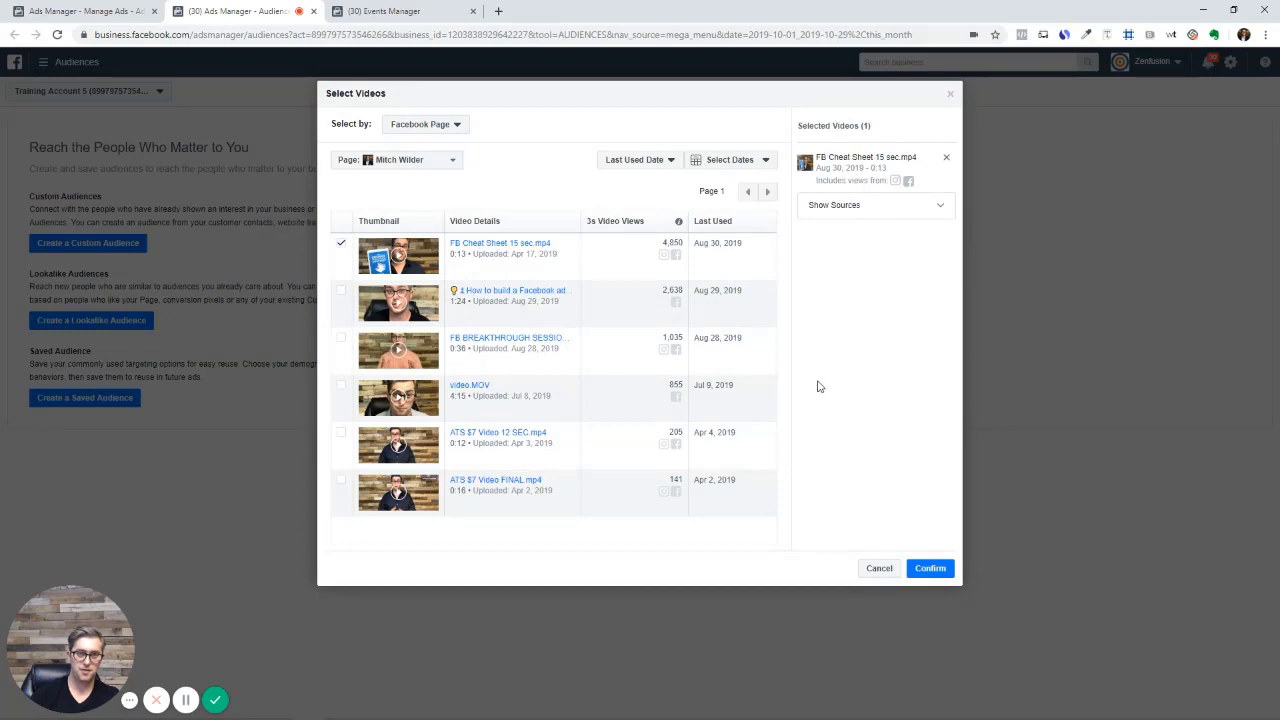
Confirm the chosen video and create the audience named '10 seconds - ats'
{"action": "left_click", "coordinate": [928, 570]}
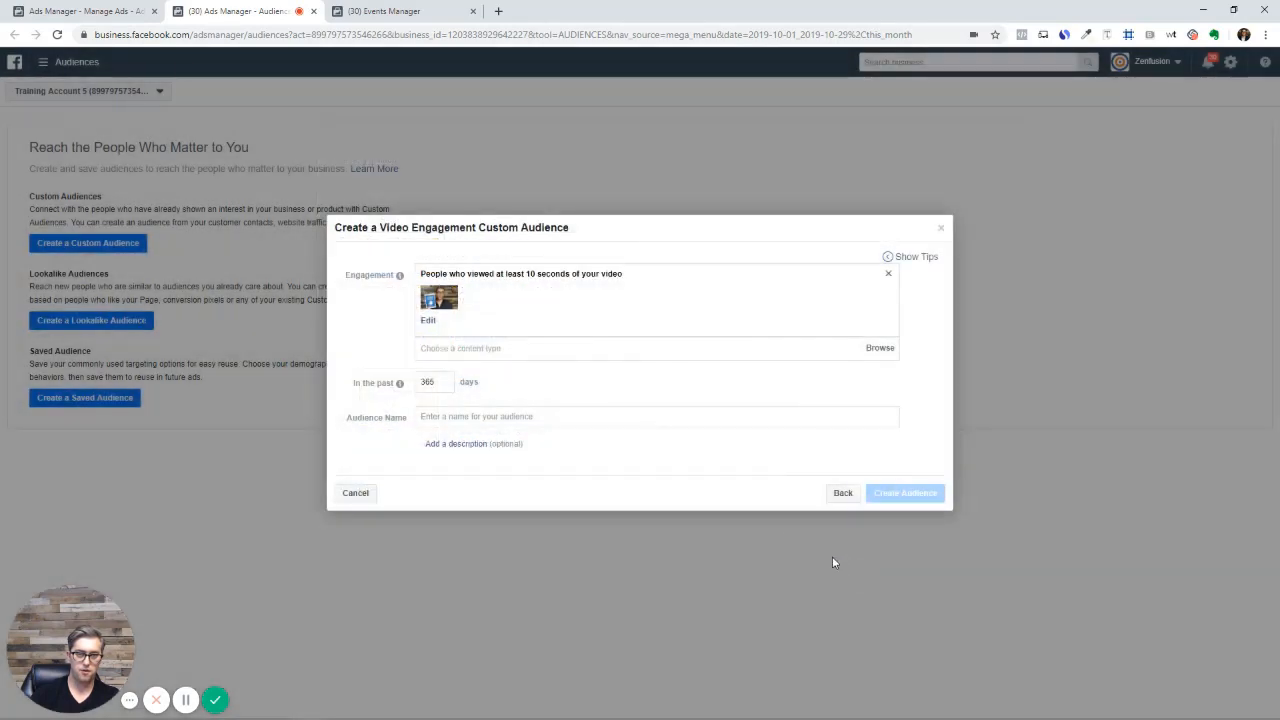
{"action": "left_click", "coordinate": [476, 414]}
{"action": "type", "text": "10 s"}
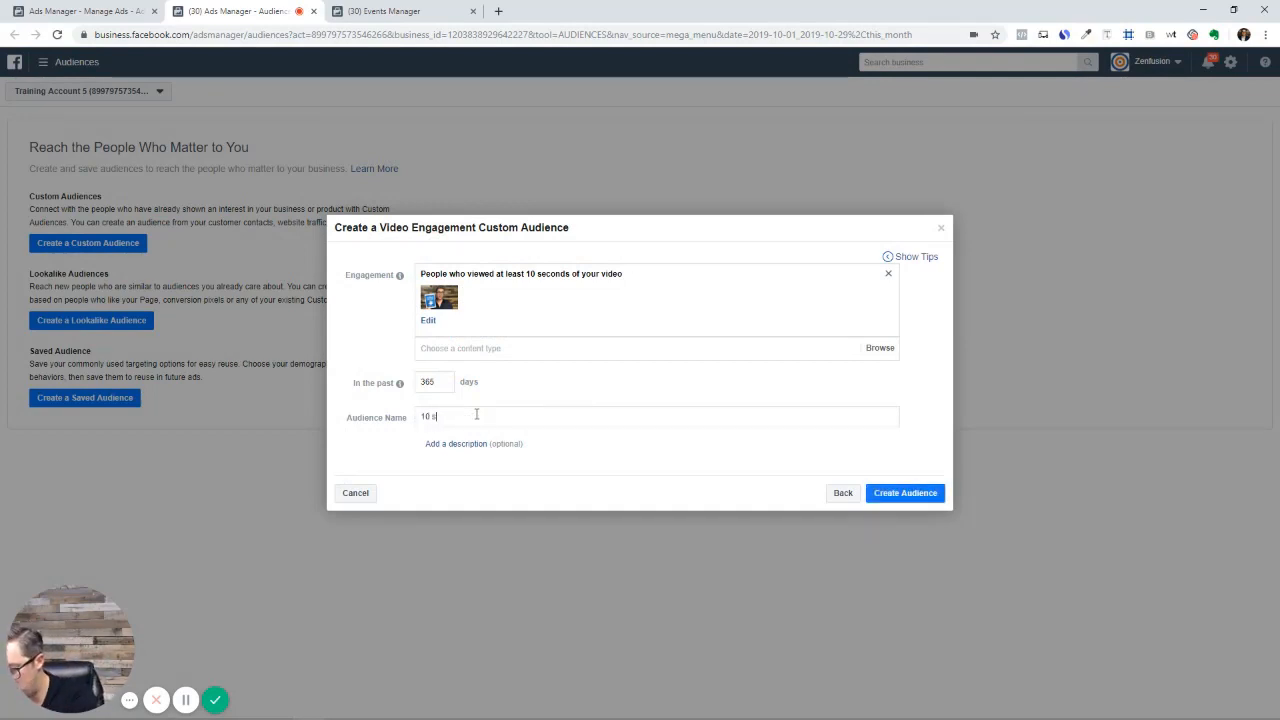
{"action": "type", "text": "econds "}
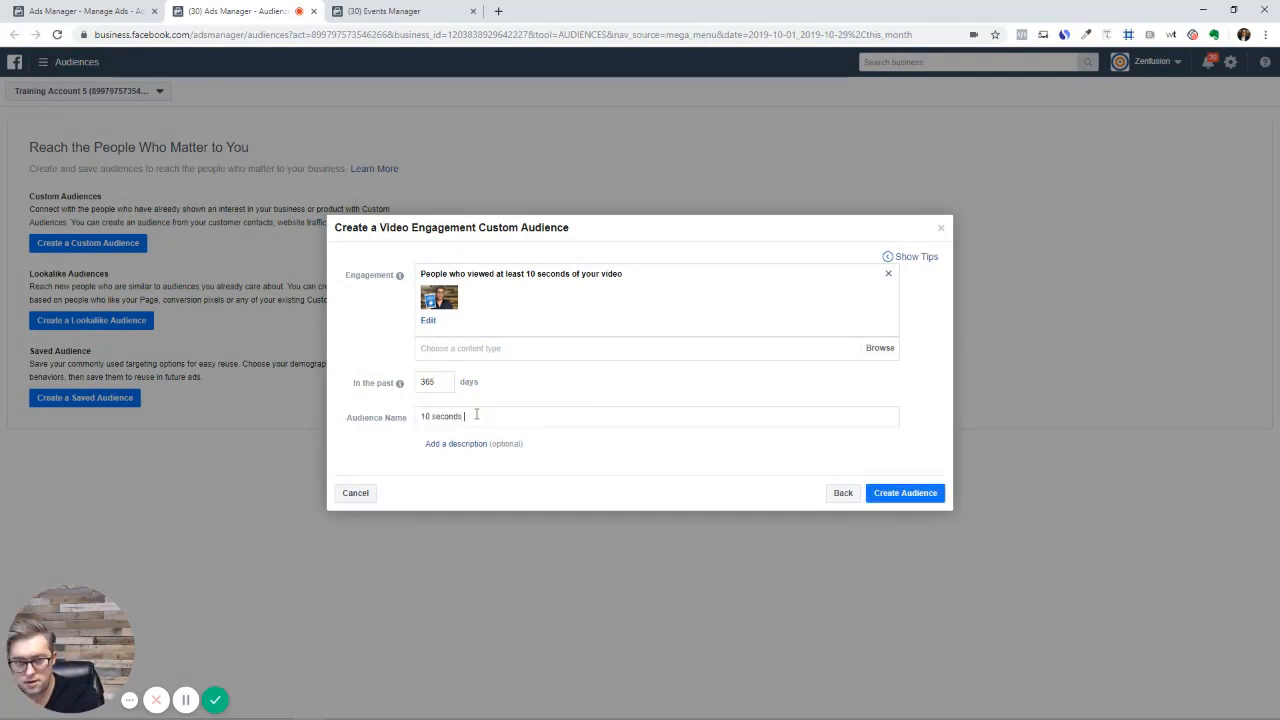
{"action": "type", "text": "- a"}
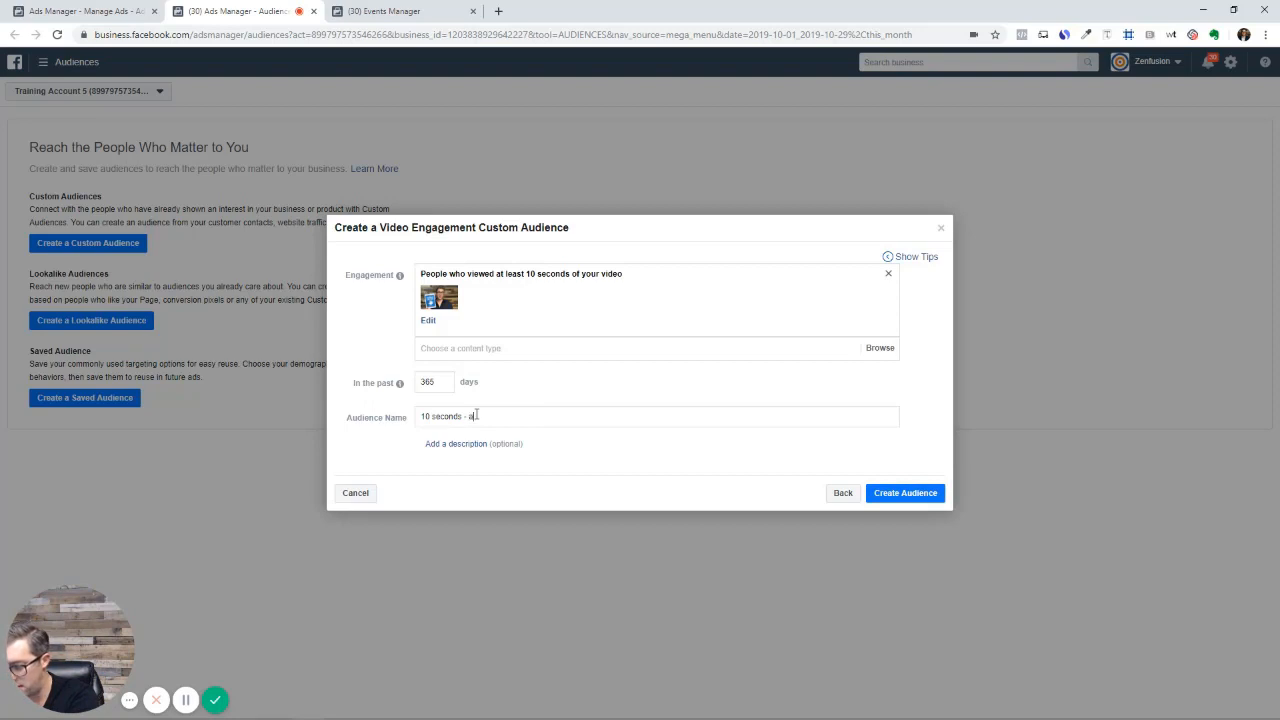
{"action": "type", "text": "ts"}
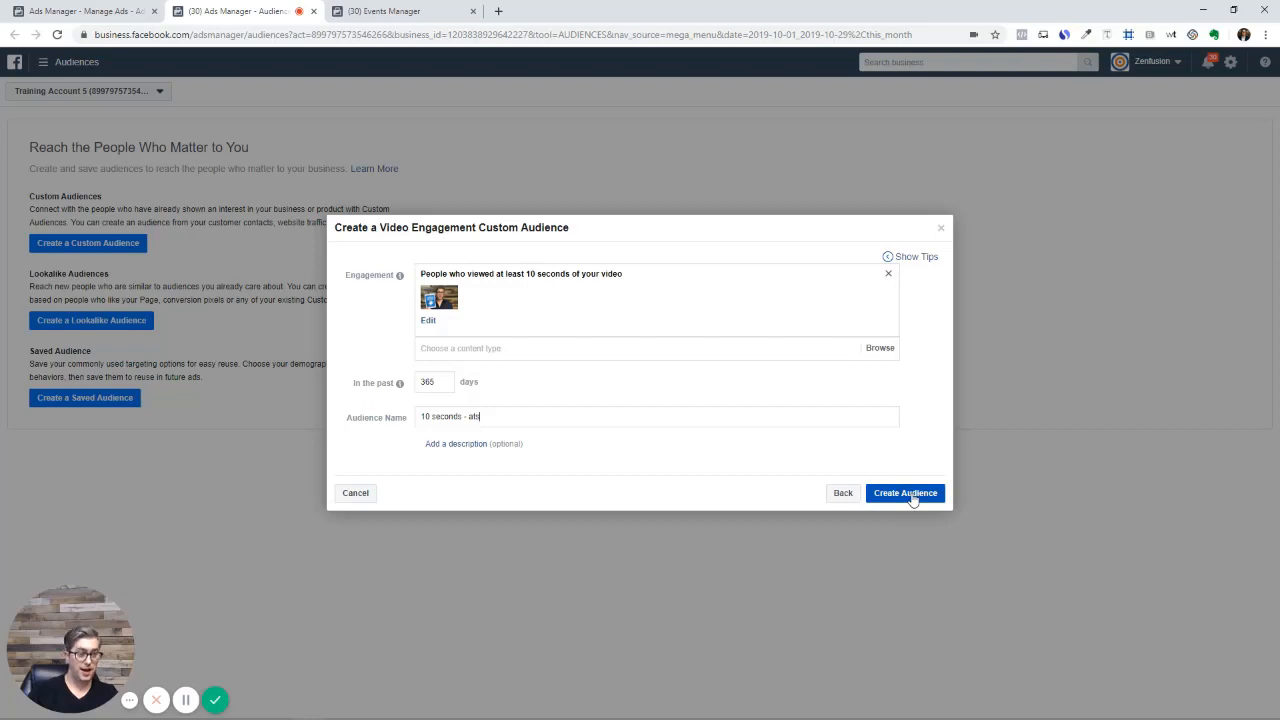
{"action": "left_click", "coordinate": [905, 493]}
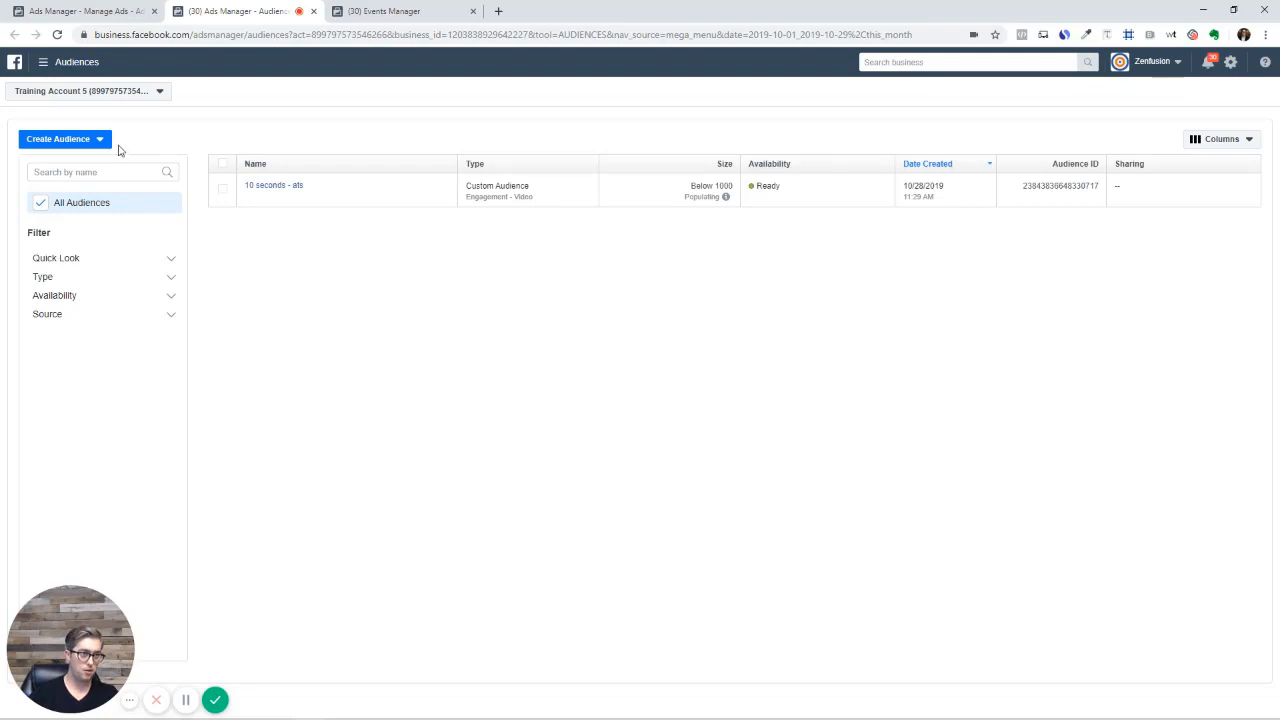
{"action": "left_click", "coordinate": [102, 145]}
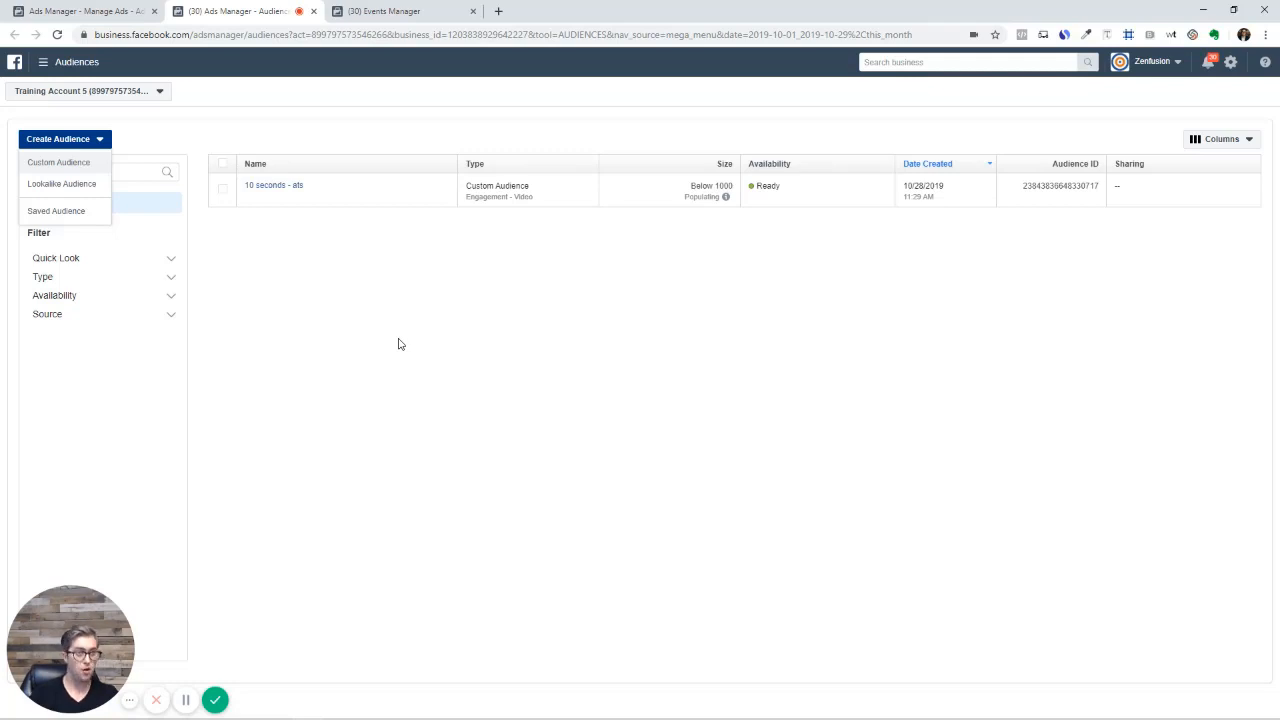
In the ad set editor, add 10 seconds - ats as a custom audience, then remove it
{"action": "left_click", "coordinate": [63, 10]}
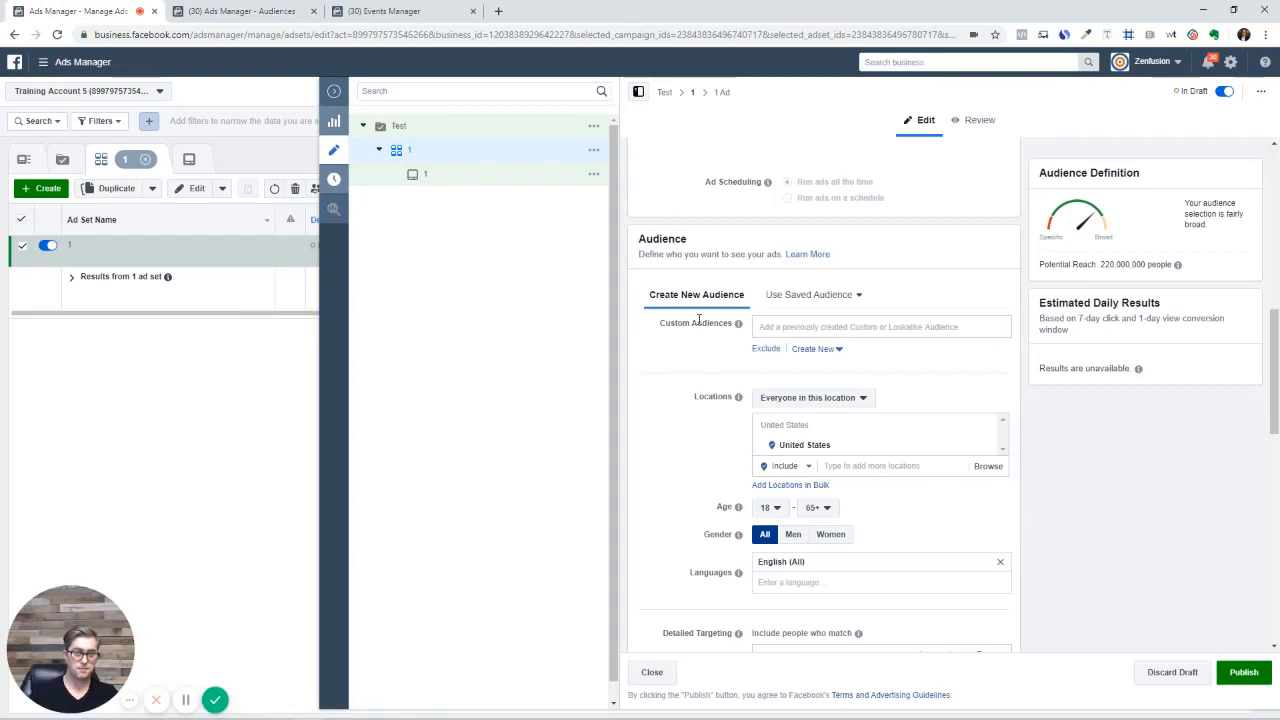
{"action": "left_click", "coordinate": [790, 327]}
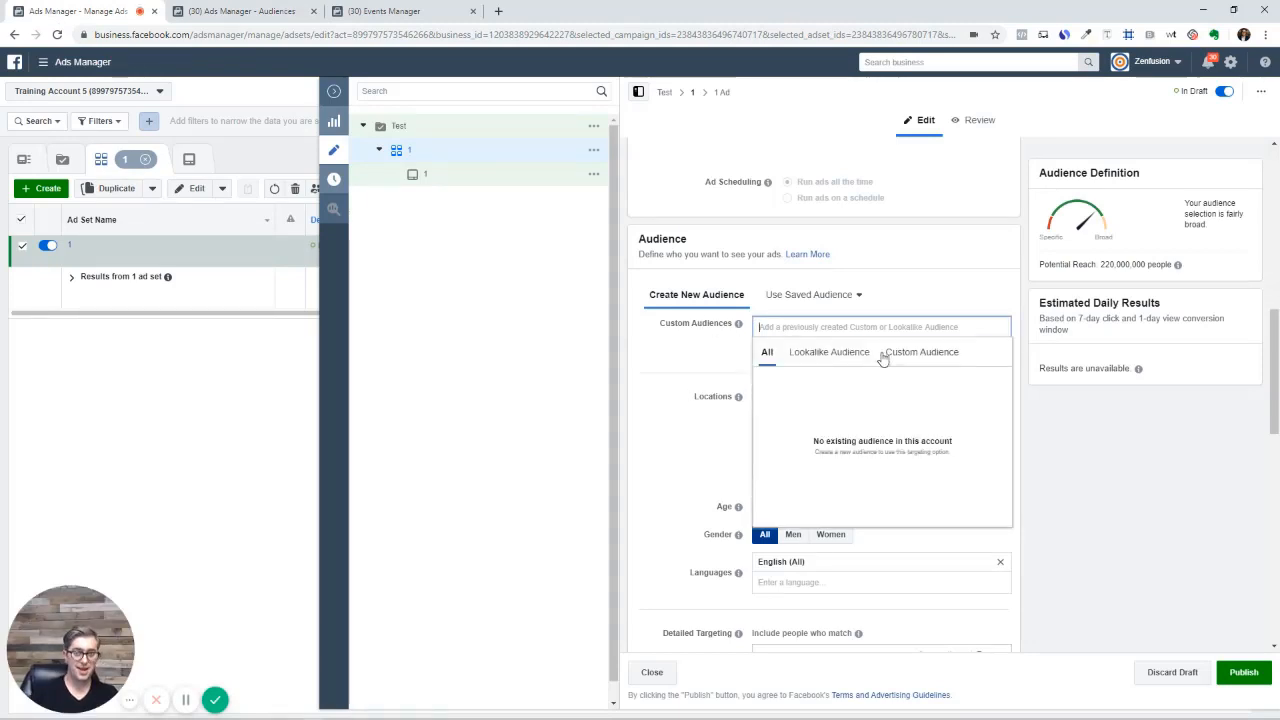
{"action": "left_click", "coordinate": [896, 358]}
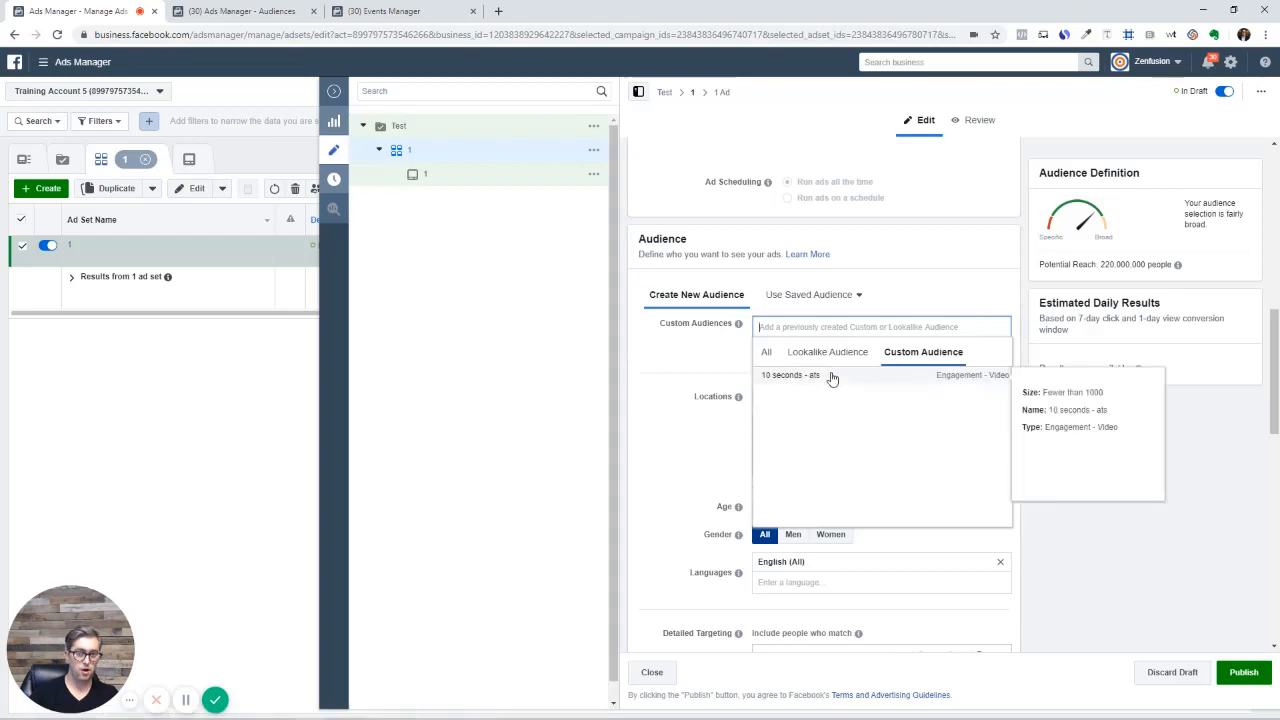
{"action": "left_click", "coordinate": [880, 375]}
{"action": "left_click", "coordinate": [772, 368]}
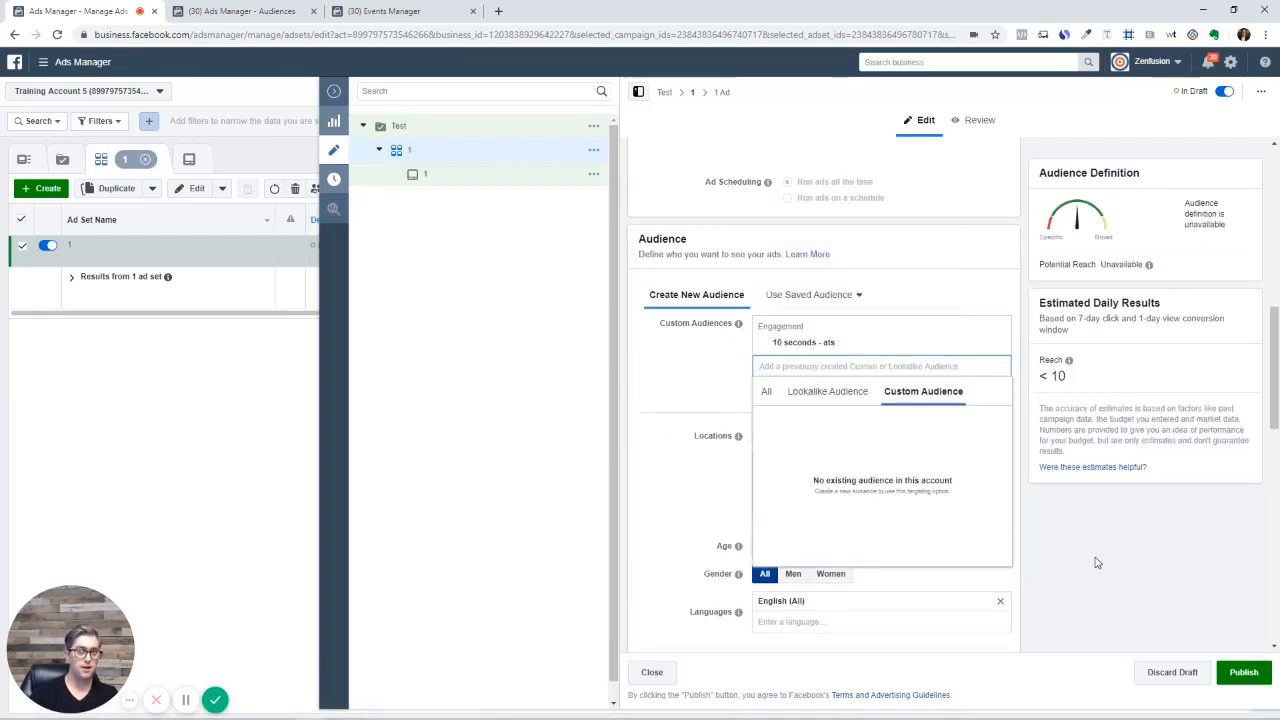
{"action": "scroll", "coordinate": [963, 354], "scroll_direction": "down", "scroll_amount": 2}
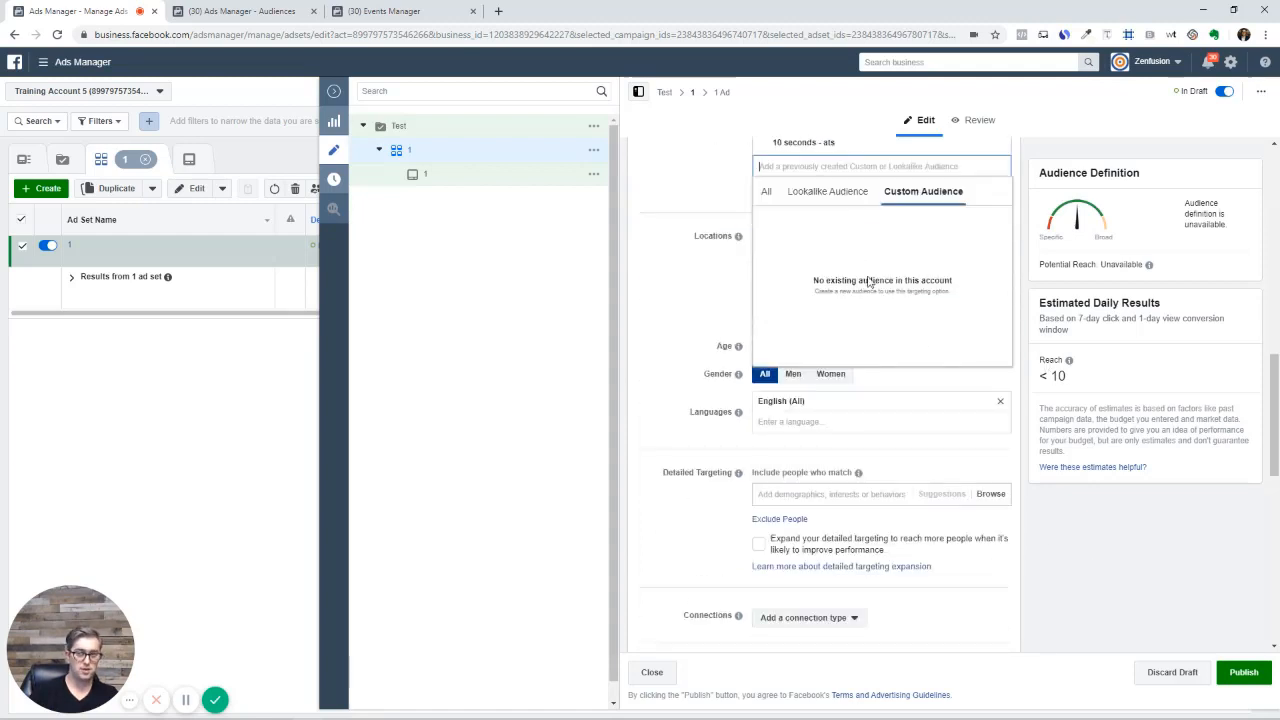
{"action": "scroll", "coordinate": [882, 390], "scroll_direction": "up", "scroll_amount": 1}
{"action": "scroll", "coordinate": [882, 390], "scroll_direction": "up", "scroll_amount": 1}
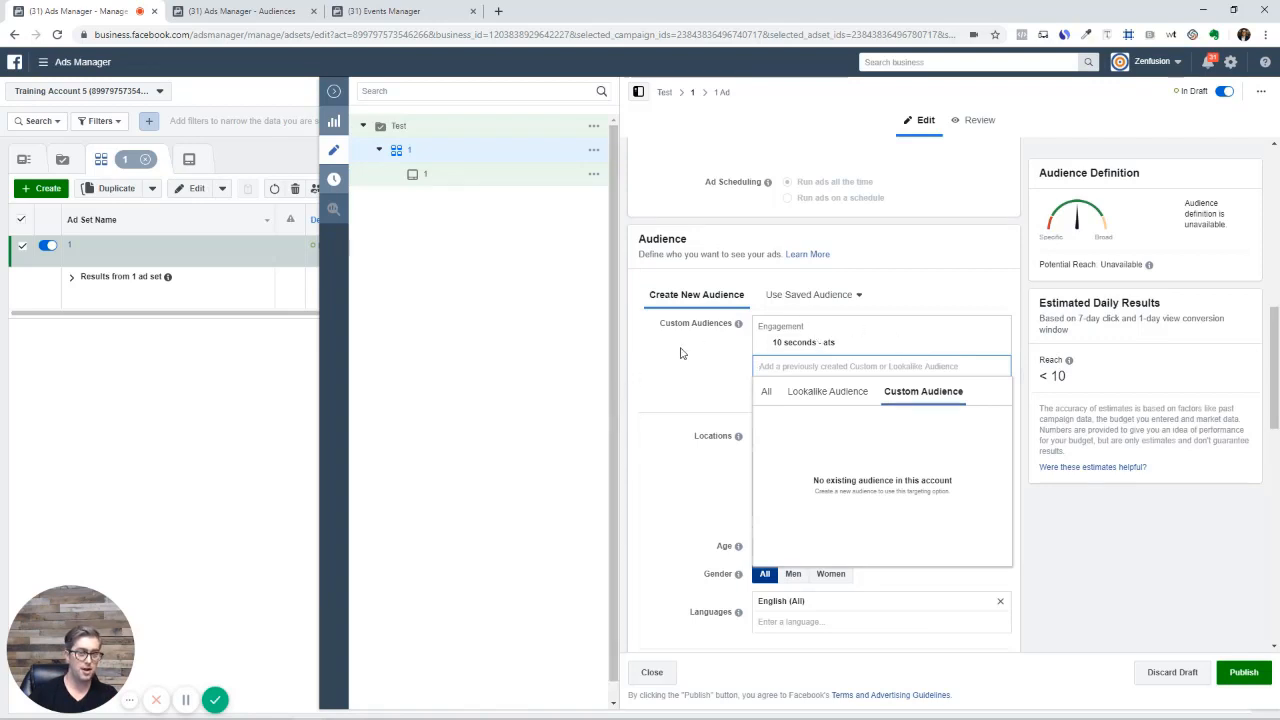
{"action": "left_click", "coordinate": [1000, 344]}
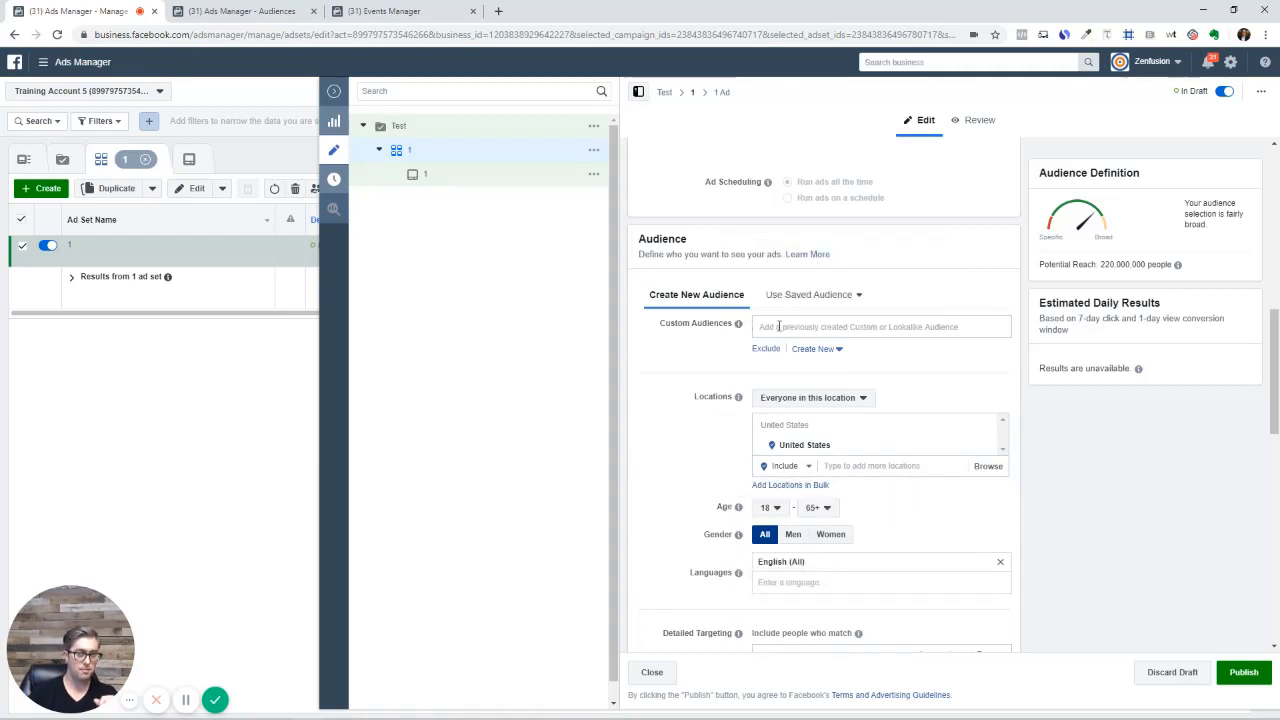
Back in Audiences, dismiss the confirmation and start a new Custom Audience
{"action": "left_click", "coordinate": [249, 14]}
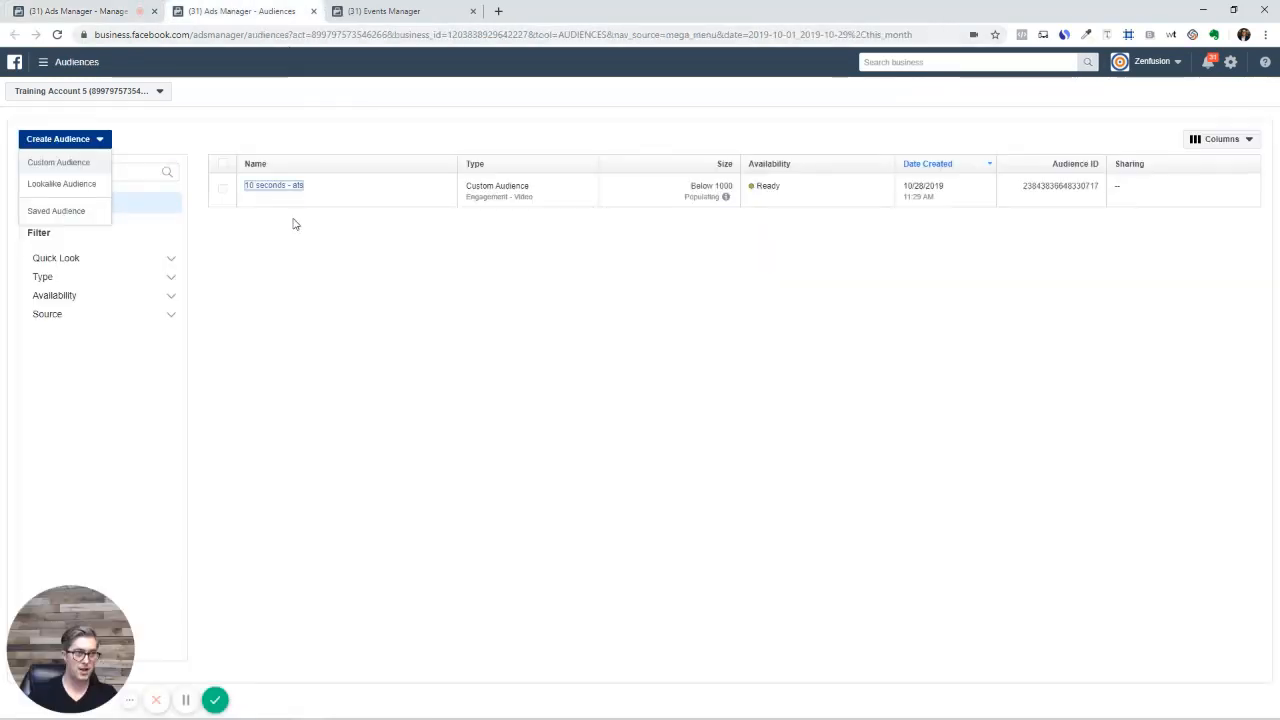
{"action": "left_click", "coordinate": [47, 164]}
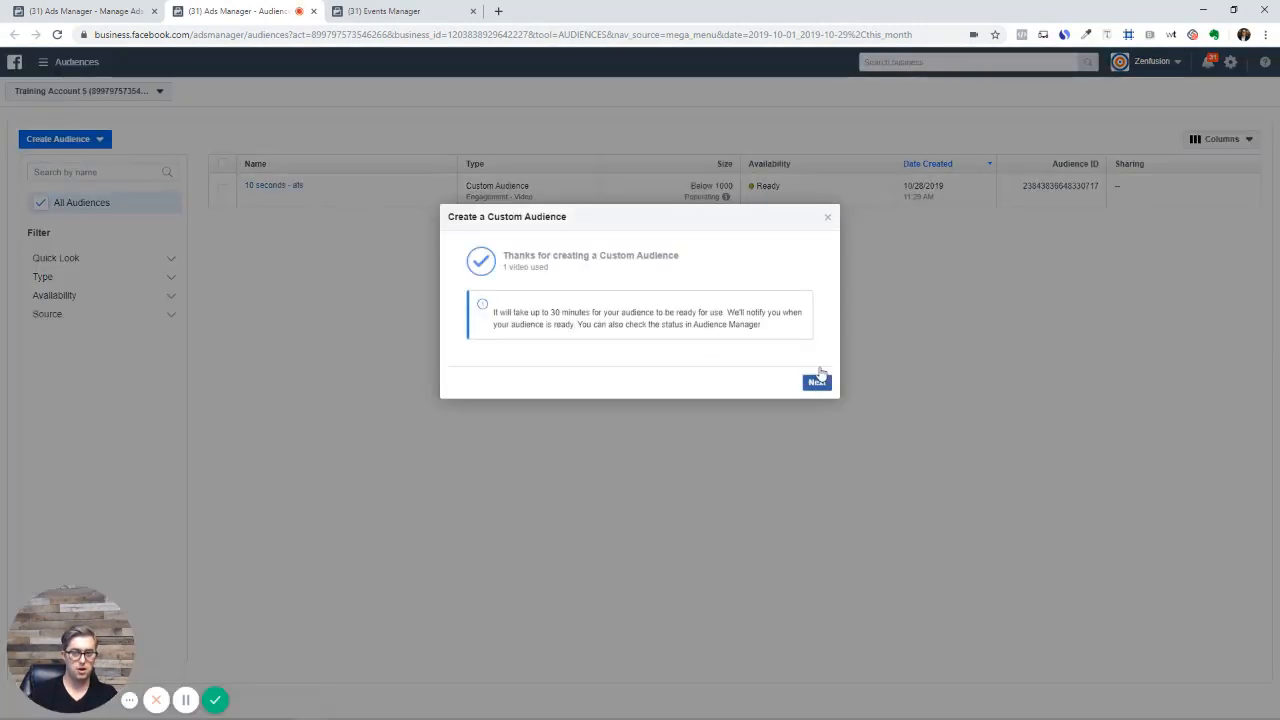
{"action": "left_click", "coordinate": [830, 214]}
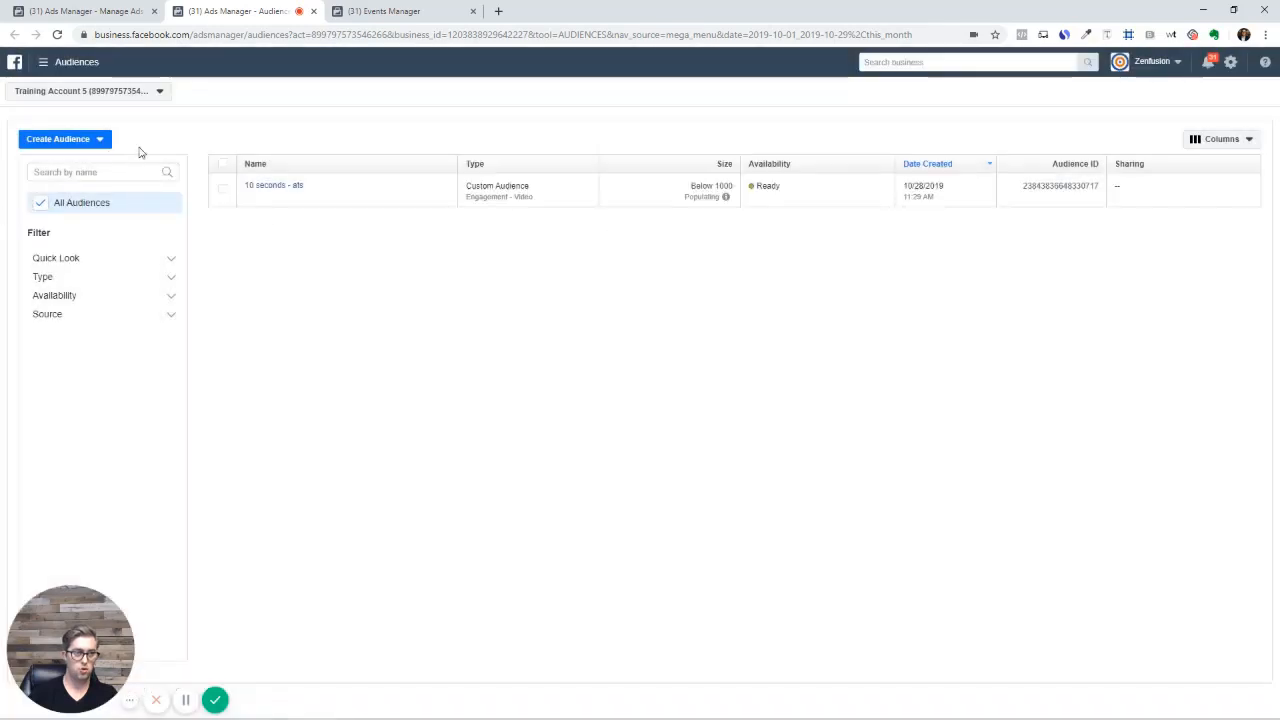
{"action": "left_click", "coordinate": [100, 139]}
{"action": "left_click", "coordinate": [55, 163]}
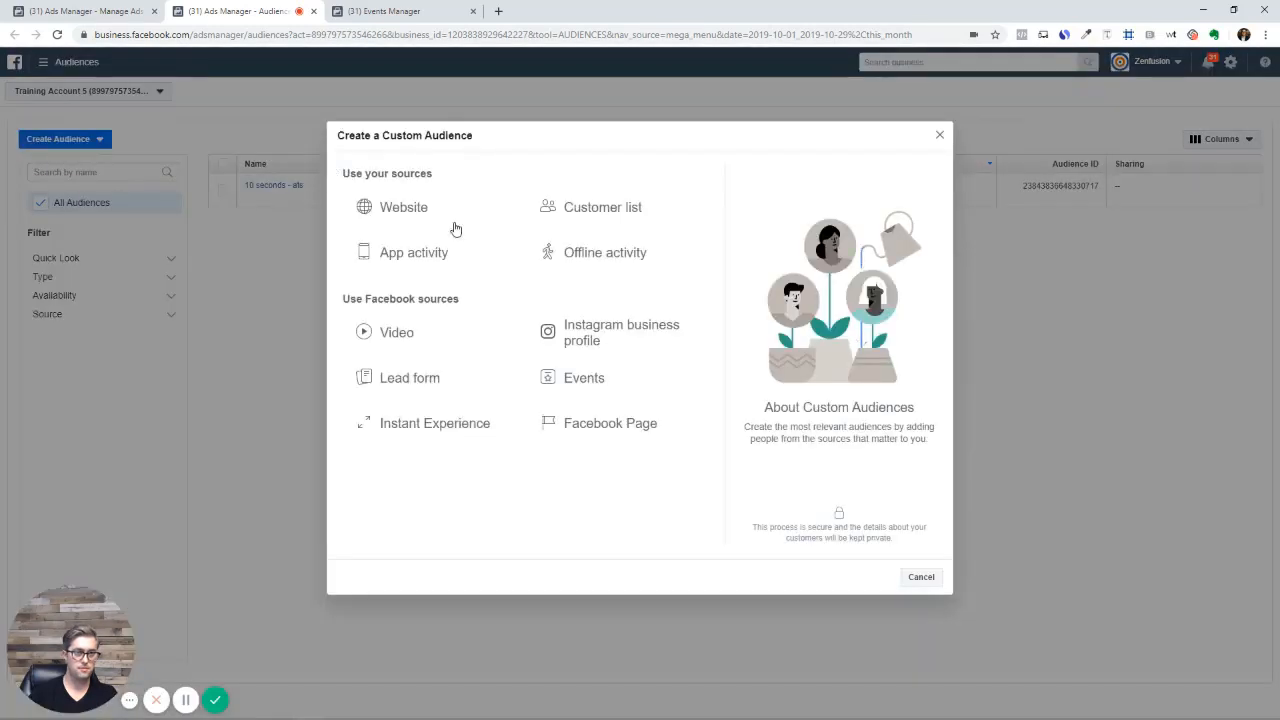
Pick Customer list with a no-lifetime-value file, then cancel the upload
{"action": "left_click", "coordinate": [589, 214]}
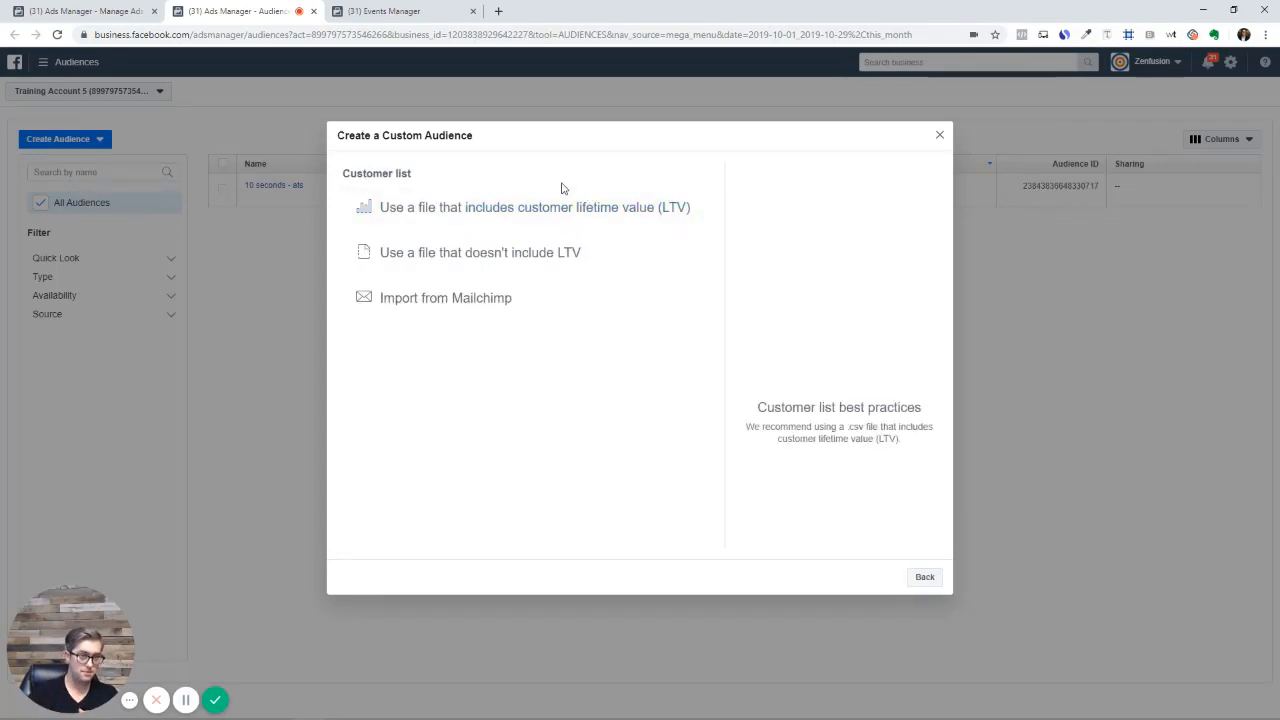
{"action": "left_click", "coordinate": [458, 256]}
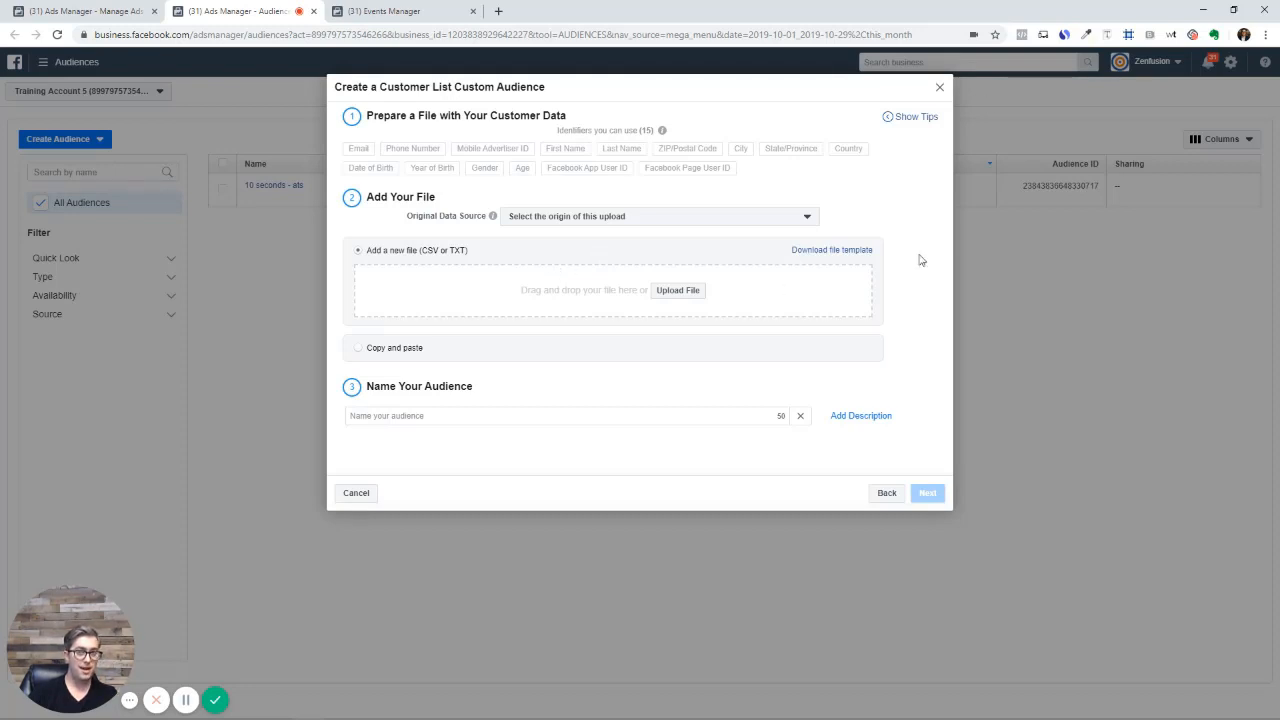
{"action": "left_click", "coordinate": [941, 90]}
{"action": "left_click", "coordinate": [86, 141]}
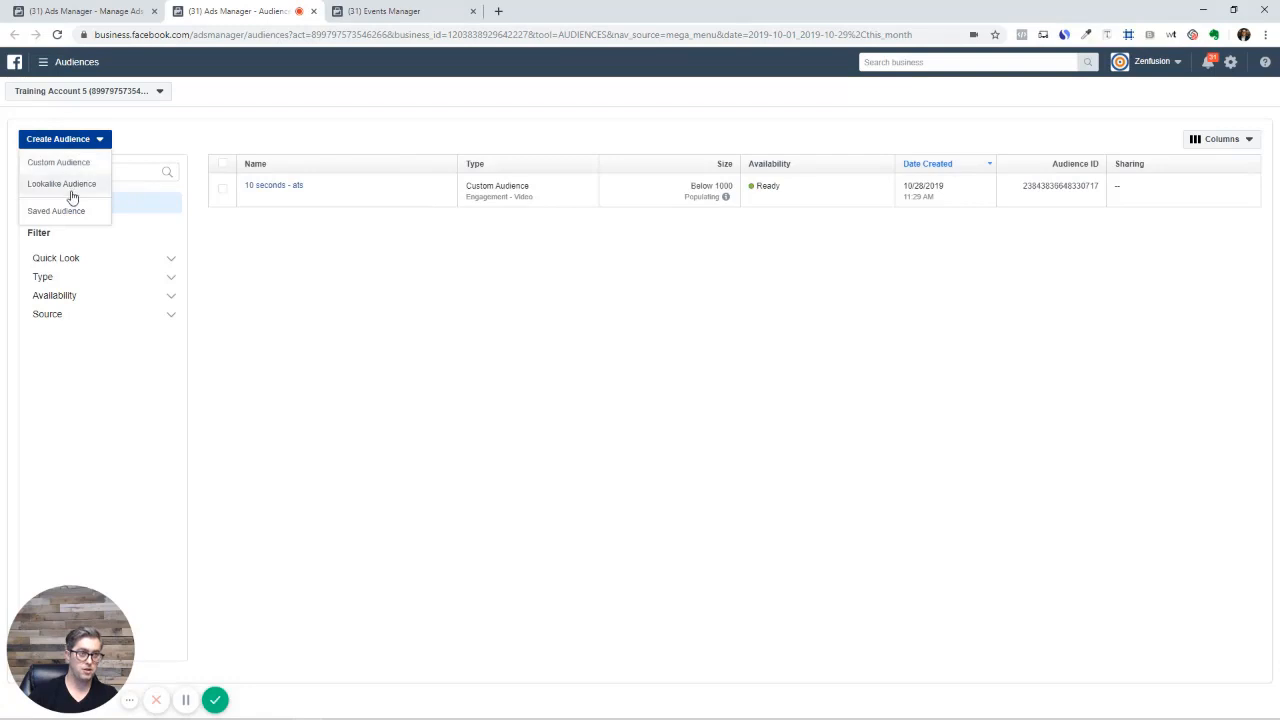
{"action": "left_click", "coordinate": [70, 163]}
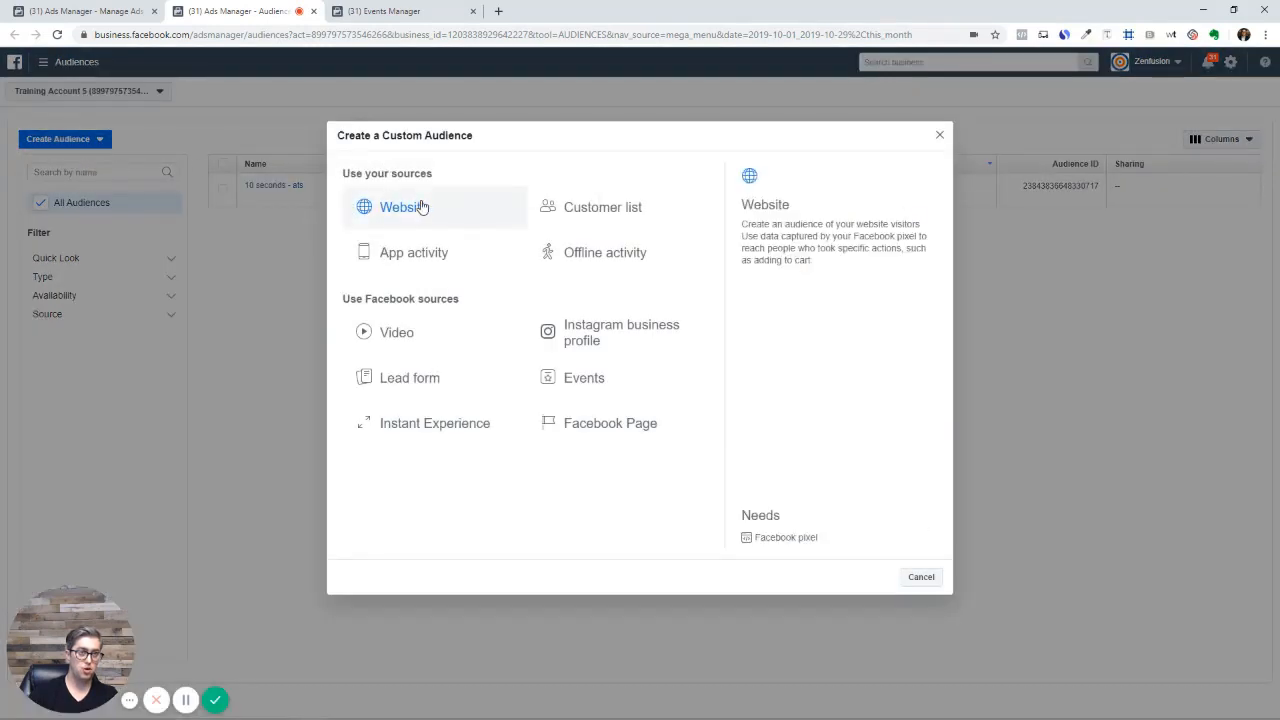
{"action": "left_click", "coordinate": [421, 206]}
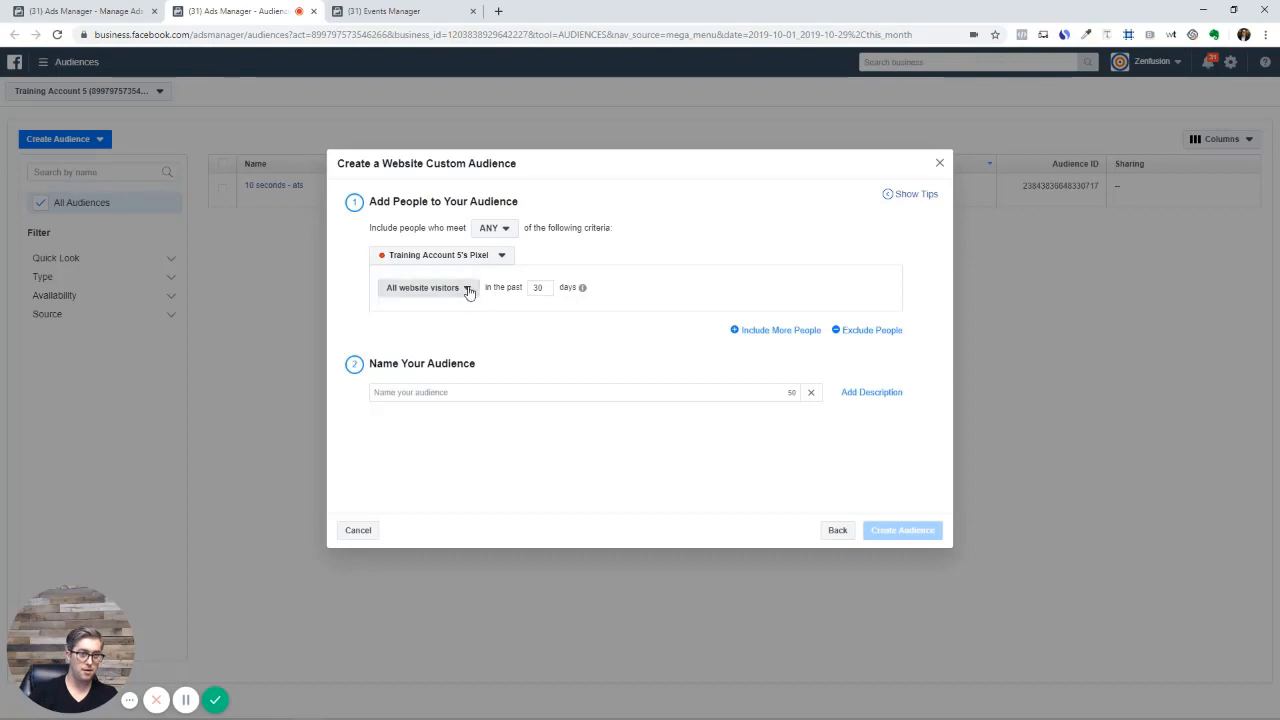
{"action": "left_click", "coordinate": [467, 289]}
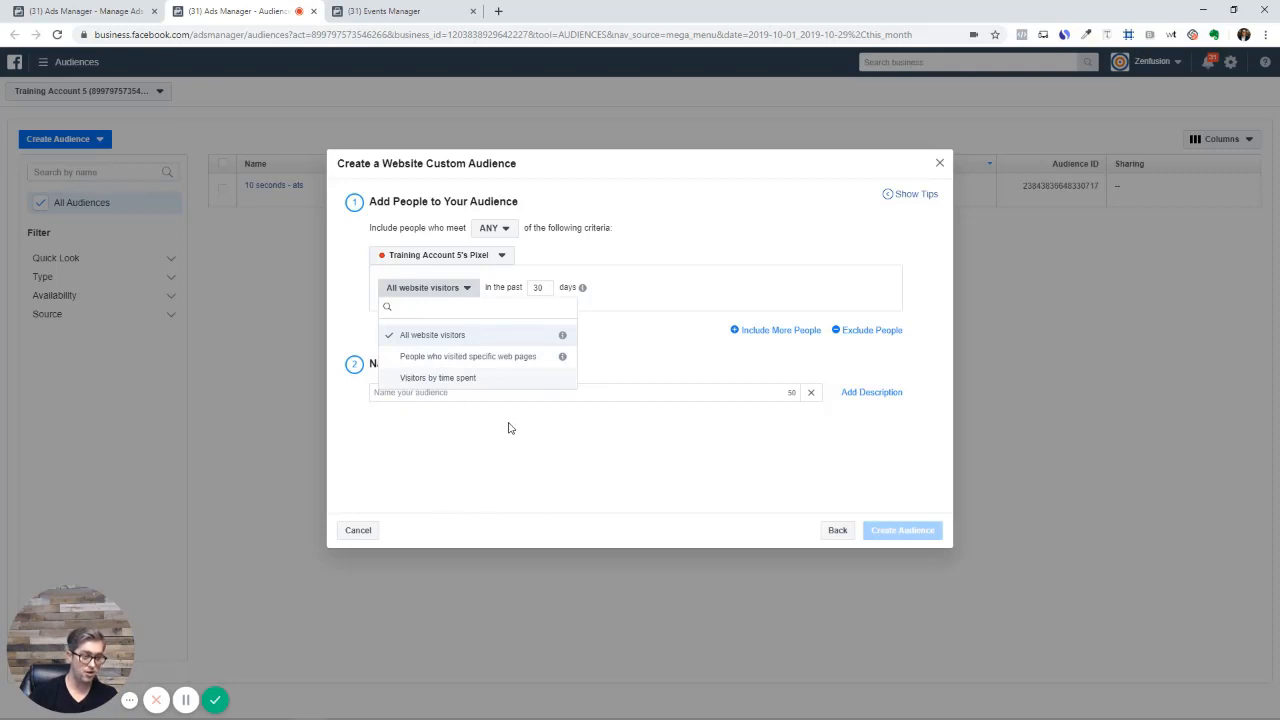
{"action": "left_click", "coordinate": [550, 289]}
{"action": "left_click_drag", "start_coordinate": [549, 288], "coordinate": [531, 292]}
{"action": "key", "text": "BackSpace"}
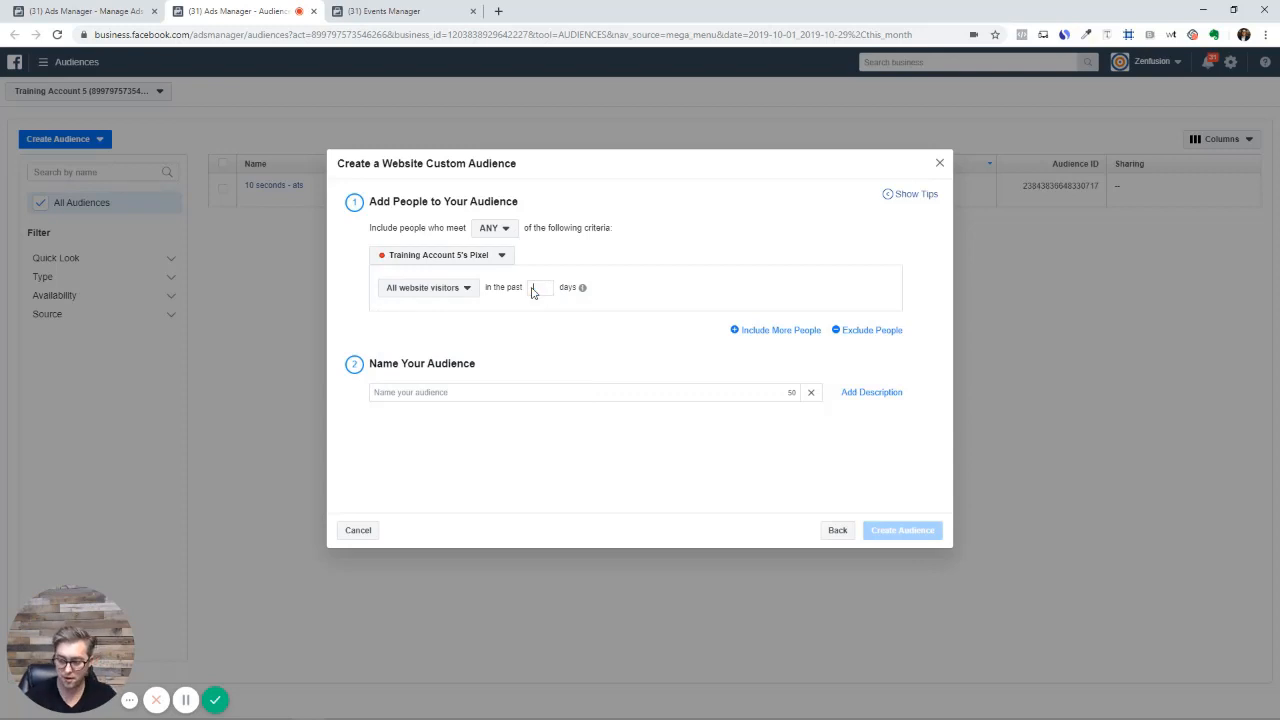
{"action": "type", "text": "180"}
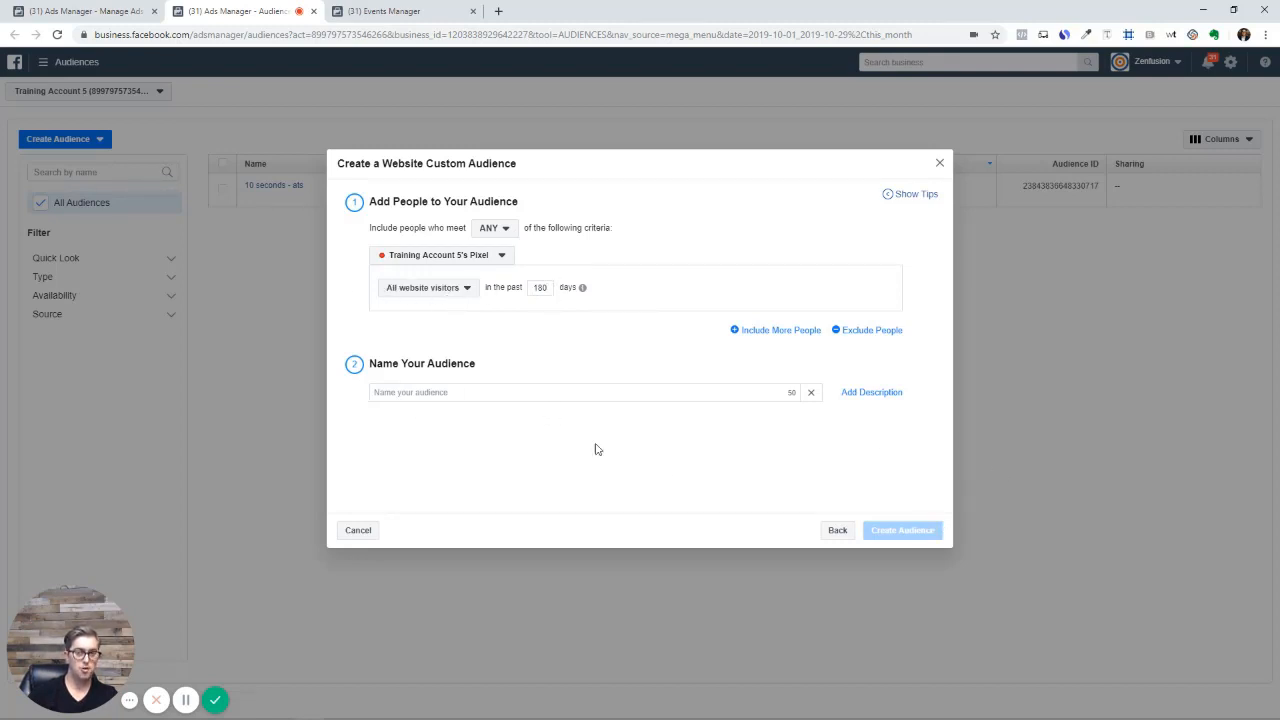
{"action": "left_click", "coordinate": [940, 163]}
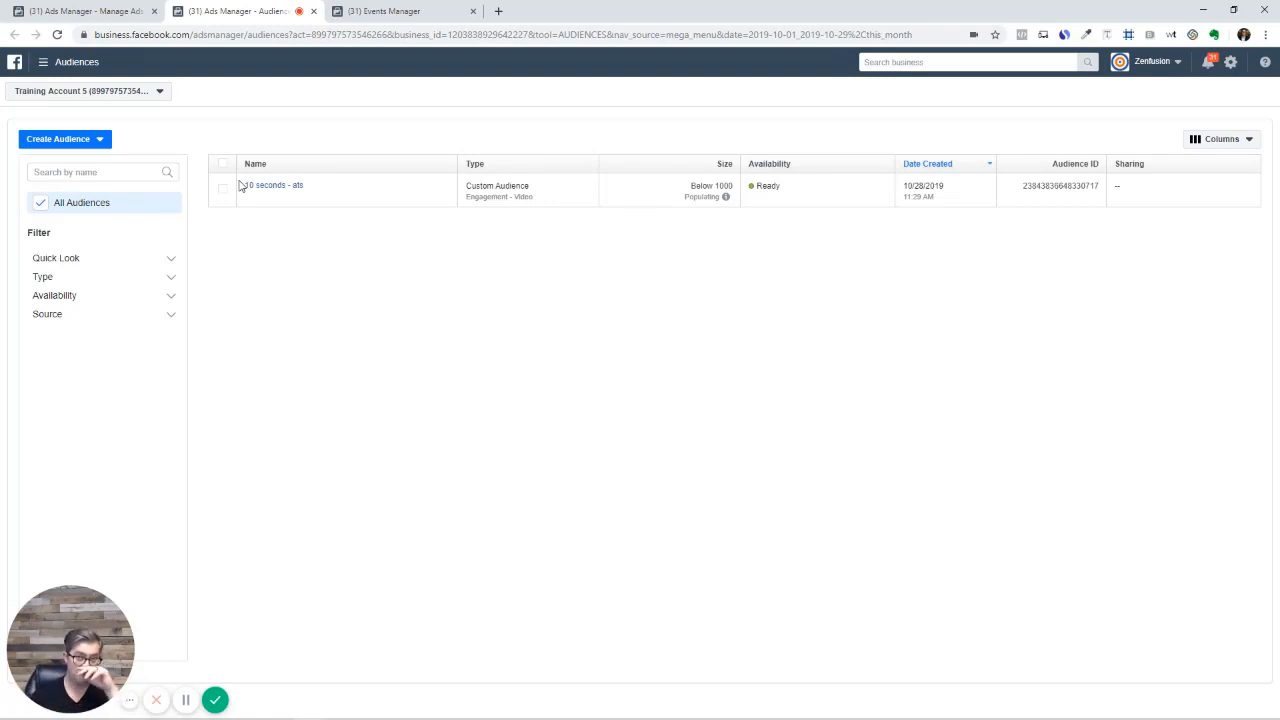
Open the 10 seconds - ats audience details and choose Actions > Create Lookalike
{"action": "left_click", "coordinate": [222, 189]}
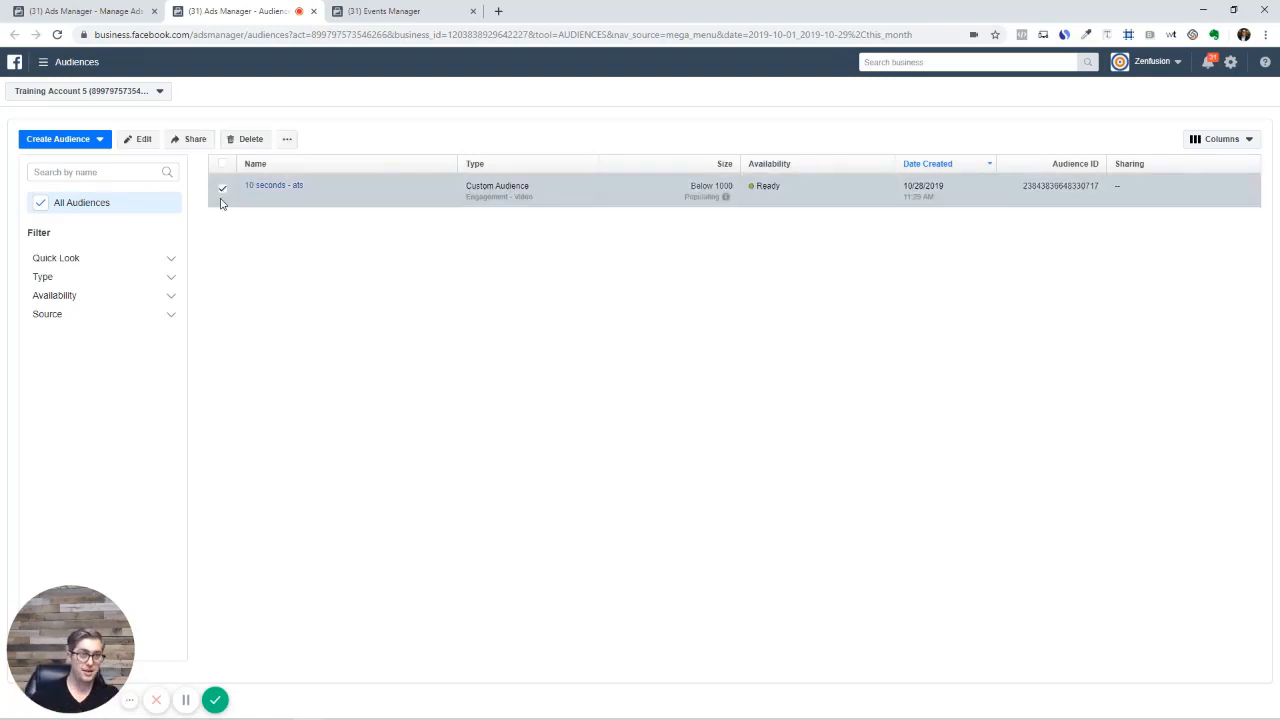
{"action": "mouse_move", "coordinate": [278, 190]}
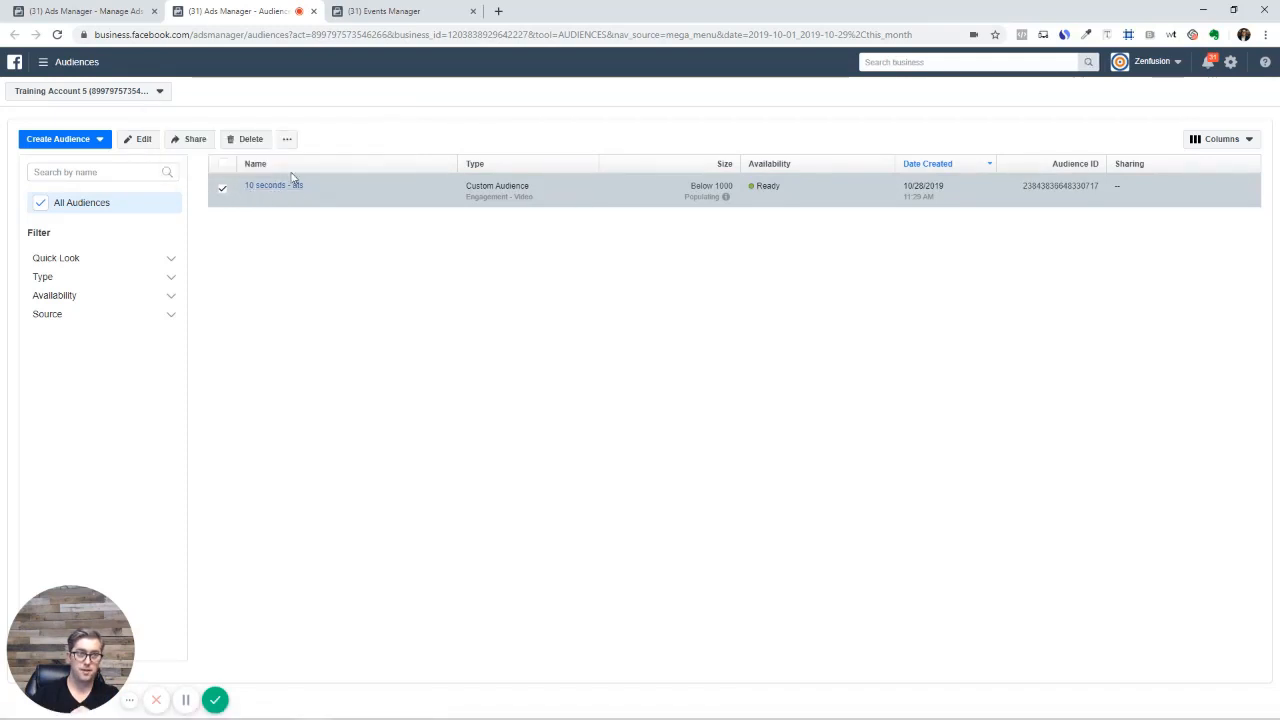
{"action": "left_click", "coordinate": [276, 189]}
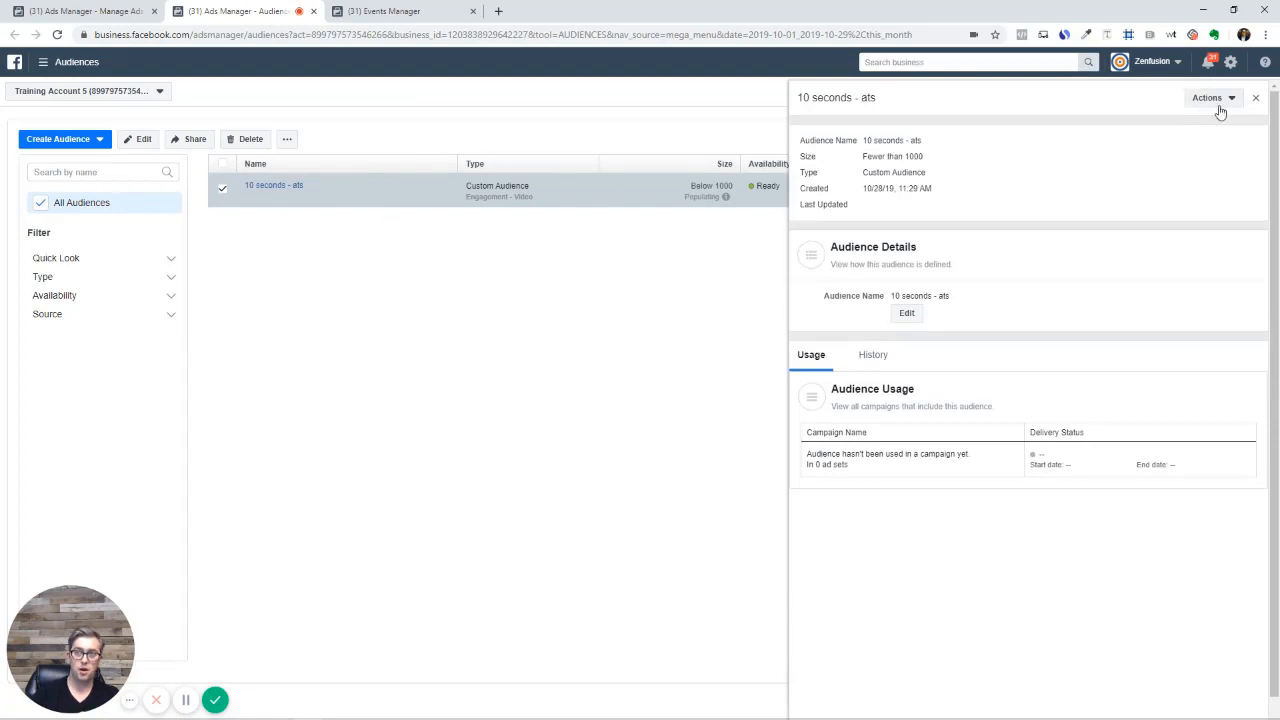
{"action": "left_click", "coordinate": [1214, 98]}
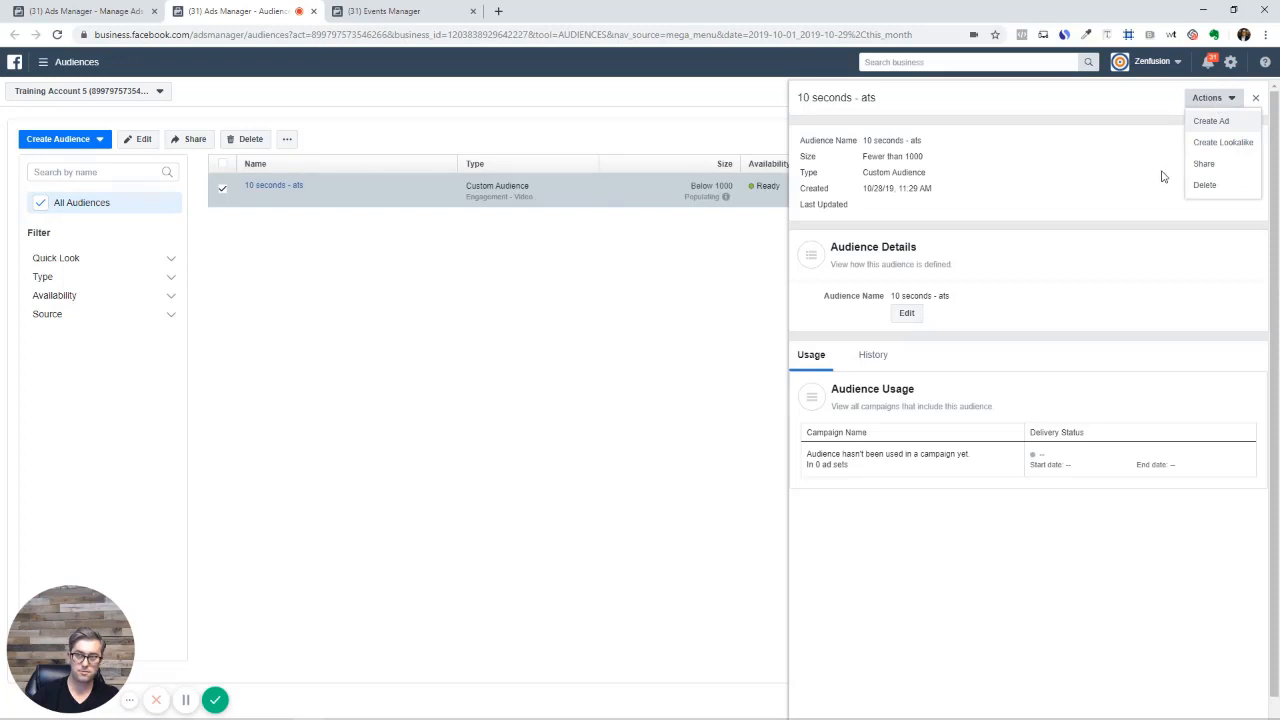
{"action": "left_click", "coordinate": [1224, 143]}
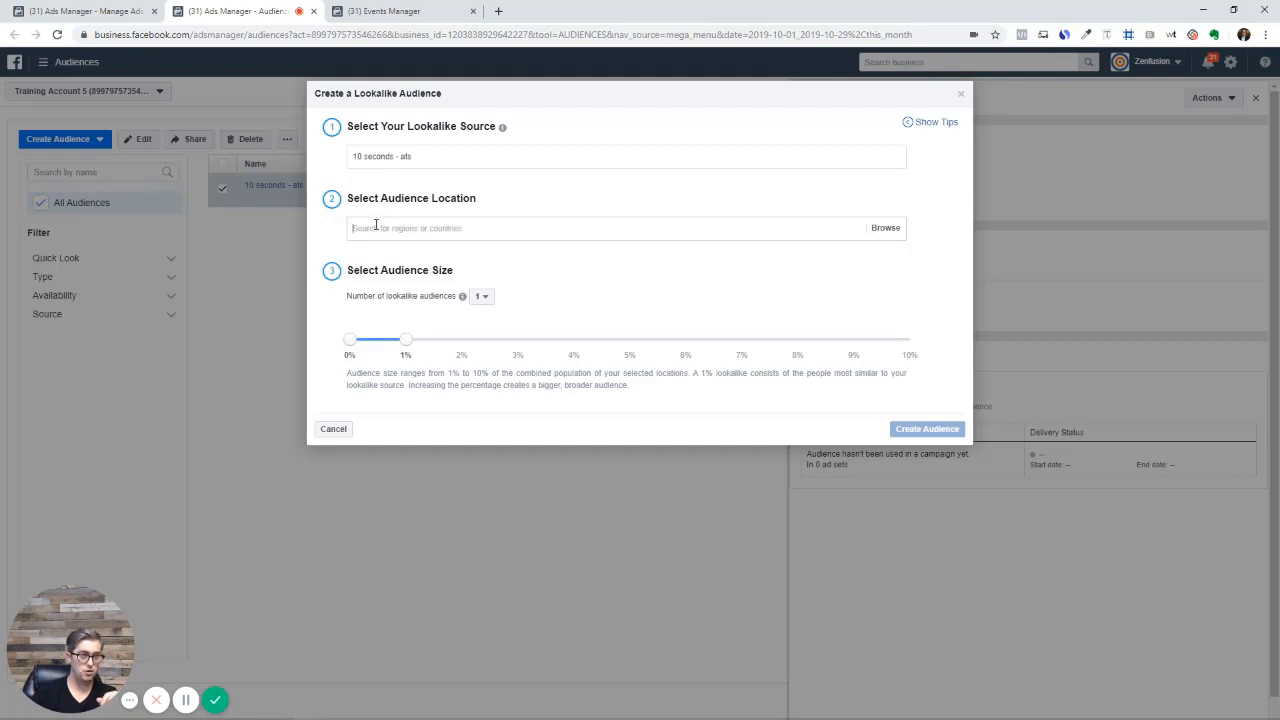
Create a United States lookalike of 10 seconds - ats at 1% size, after previewing 10%
{"action": "left_click", "coordinate": [434, 238]}
{"action": "type", "text": "uni"}
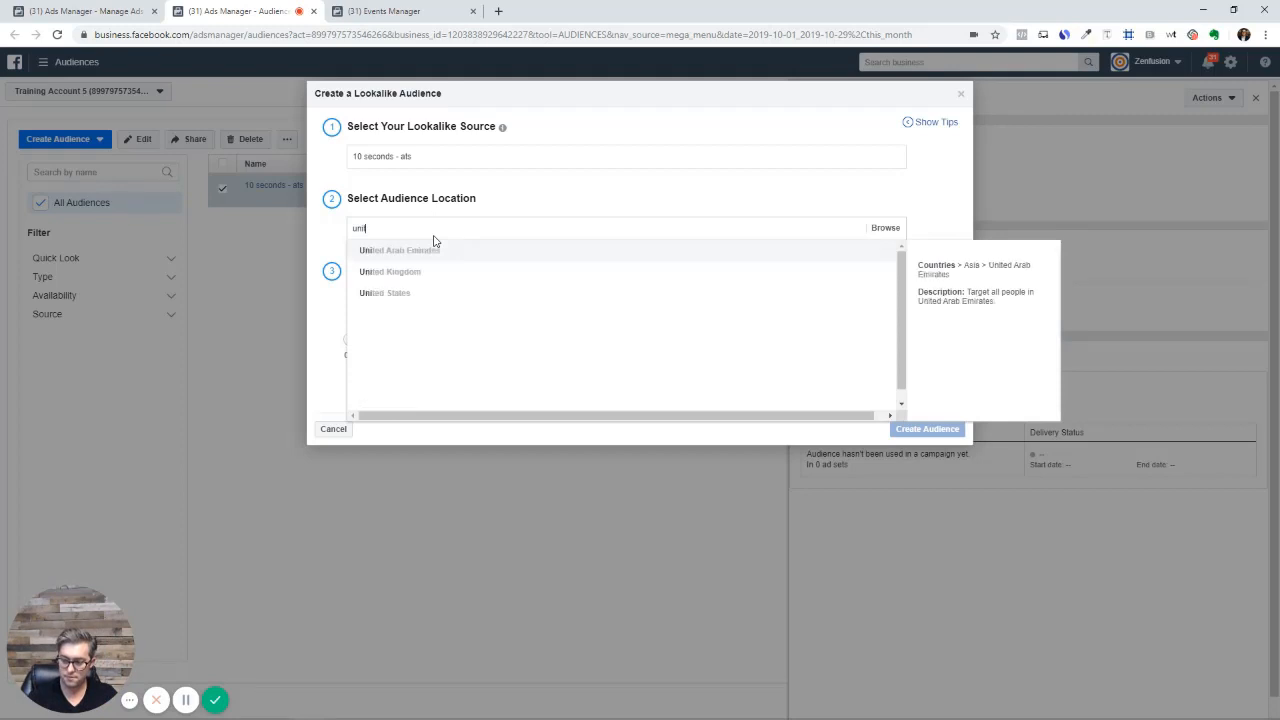
{"action": "type", "text": "ted"}
{"action": "left_click", "coordinate": [424, 292]}
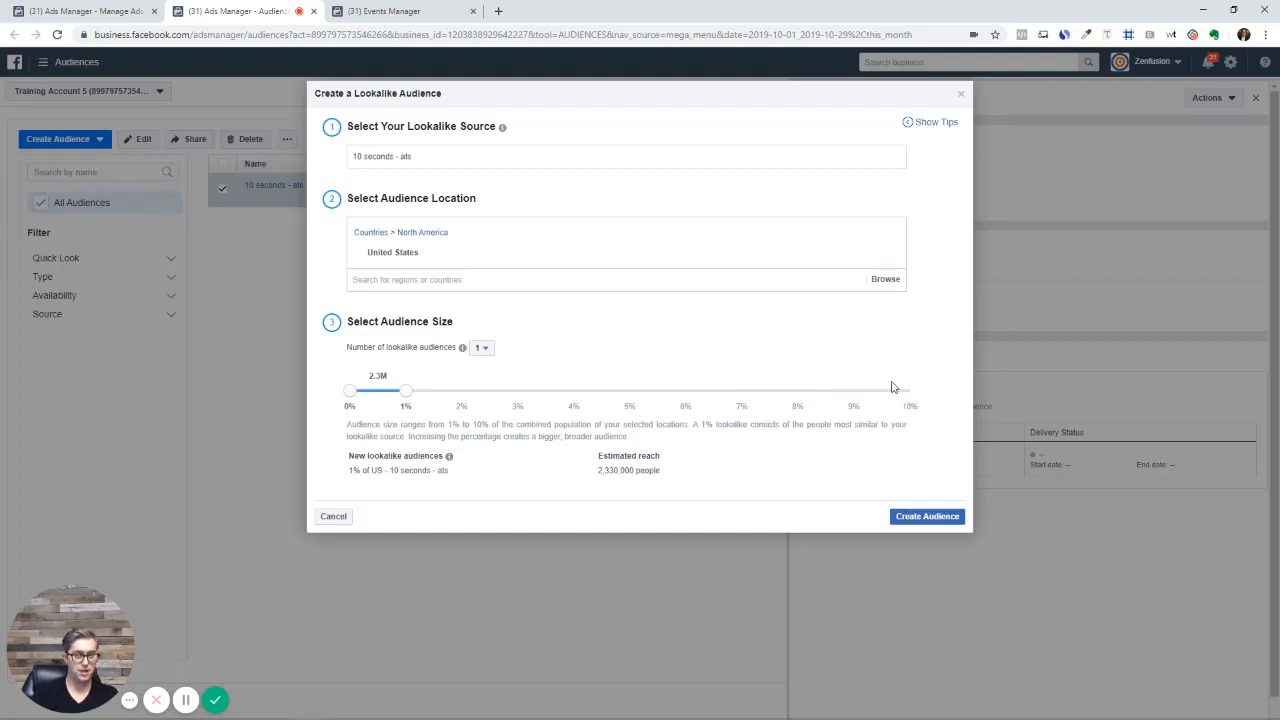
{"action": "left_click_drag", "start_coordinate": [405, 391], "coordinate": [948, 401]}
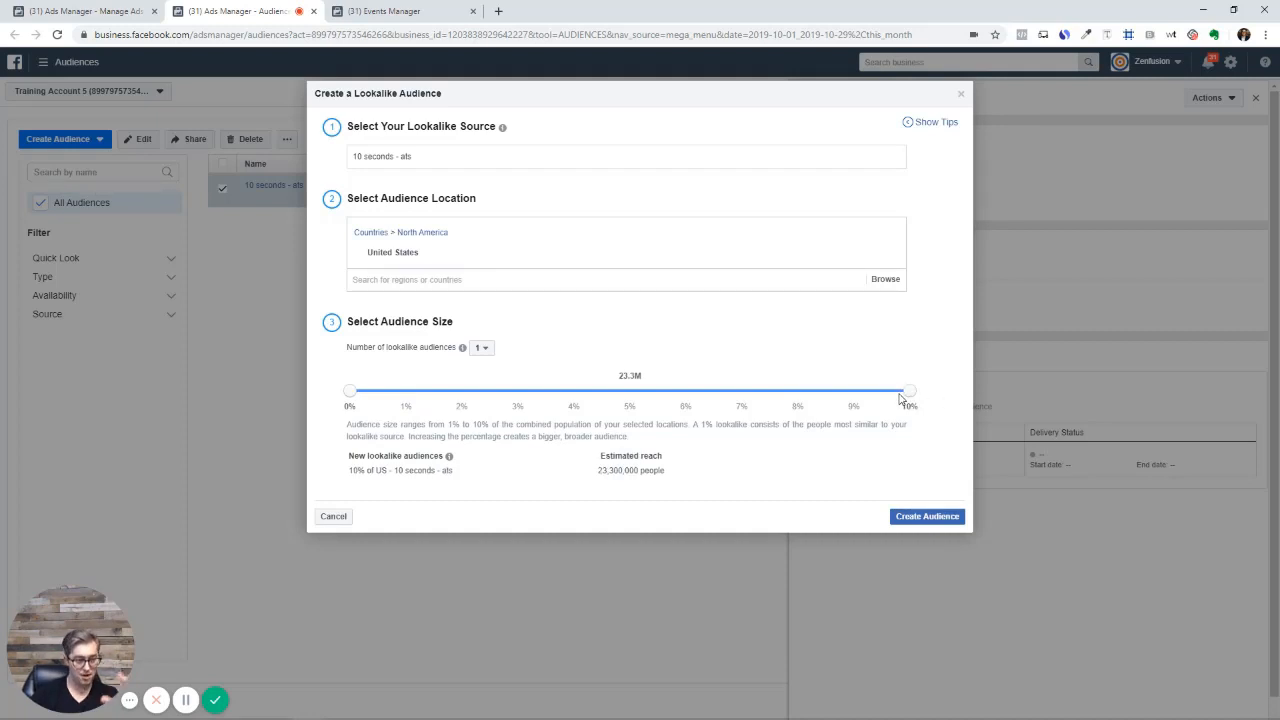
{"action": "left_click_drag", "start_coordinate": [907, 392], "coordinate": [383, 406]}
{"action": "left_click", "coordinate": [927, 517]}
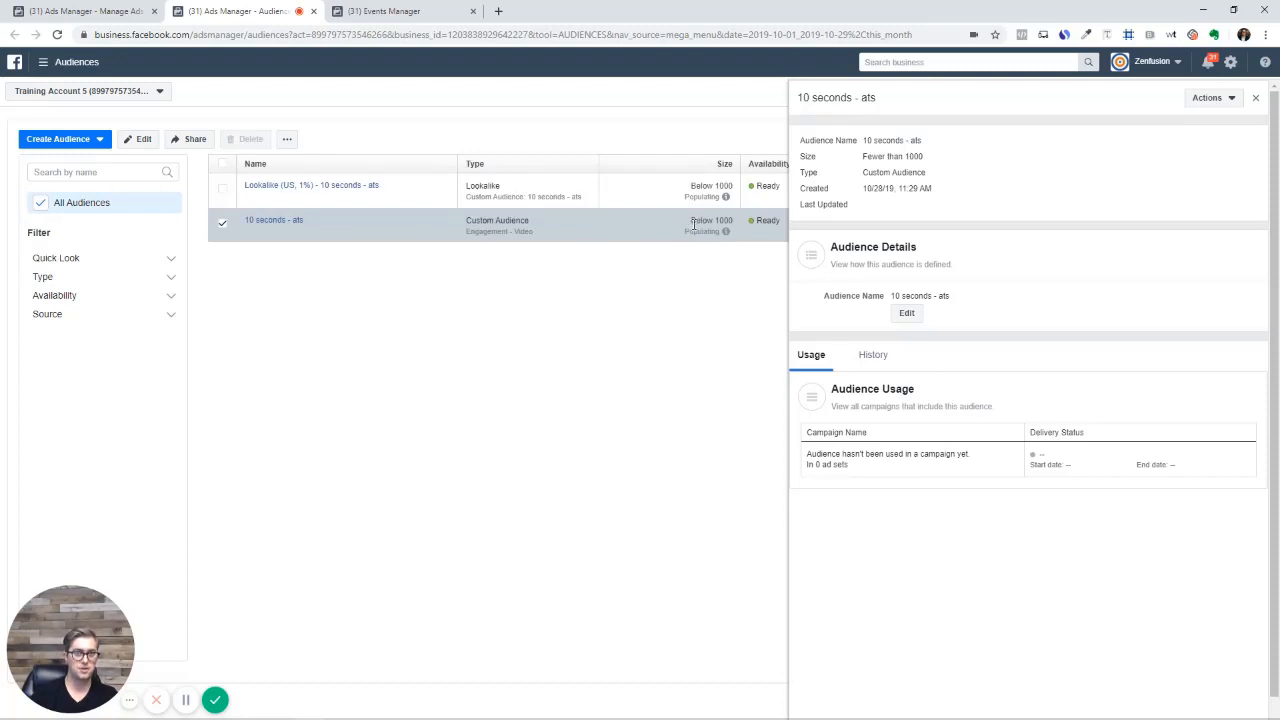
Close the audience panel and target the ad set at Lookalike (US, 1%) - 10 seconds - ats
{"action": "left_click", "coordinate": [1255, 98]}
{"action": "left_click", "coordinate": [63, 14]}
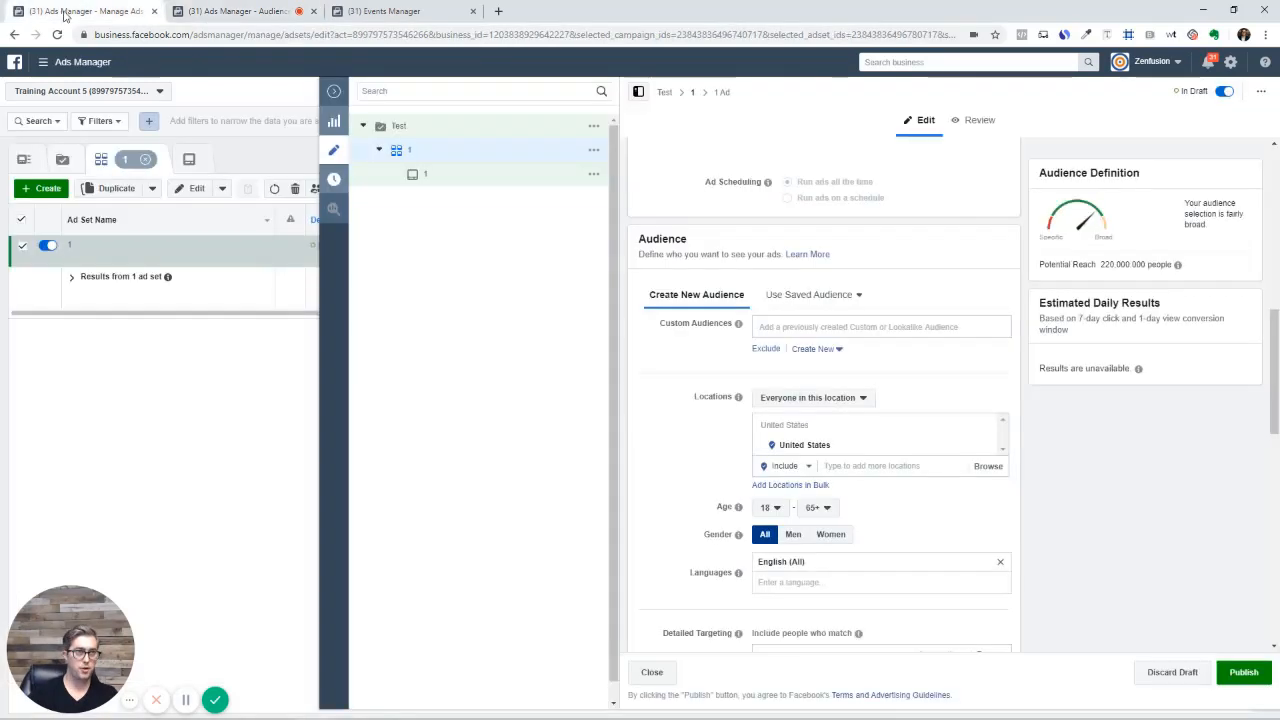
{"action": "left_click", "coordinate": [817, 330]}
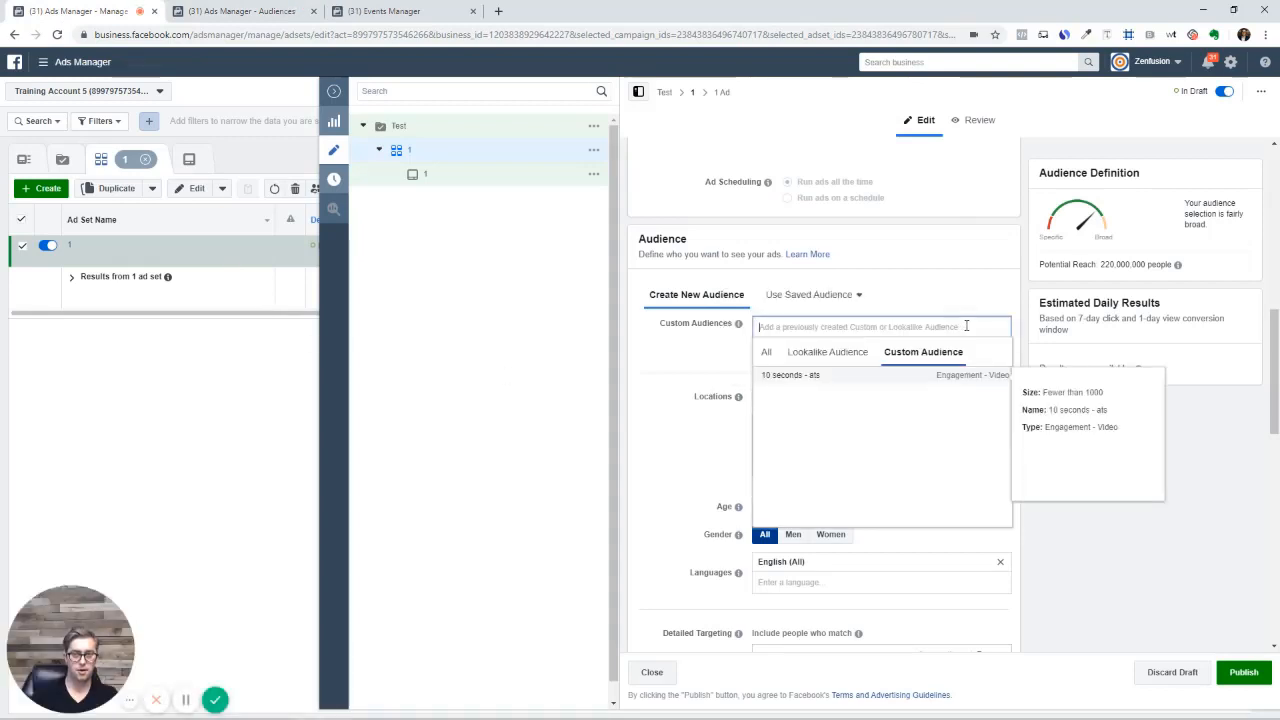
{"action": "left_click", "coordinate": [823, 354]}
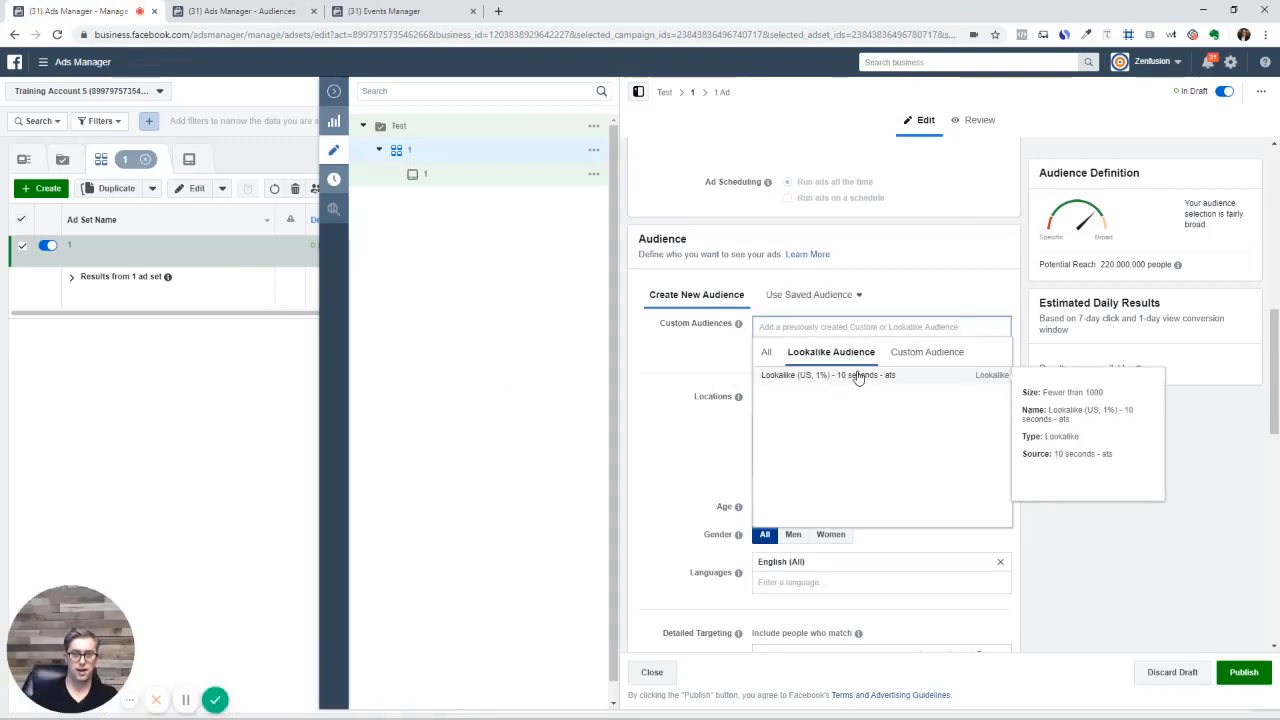
{"action": "left_click", "coordinate": [810, 384]}
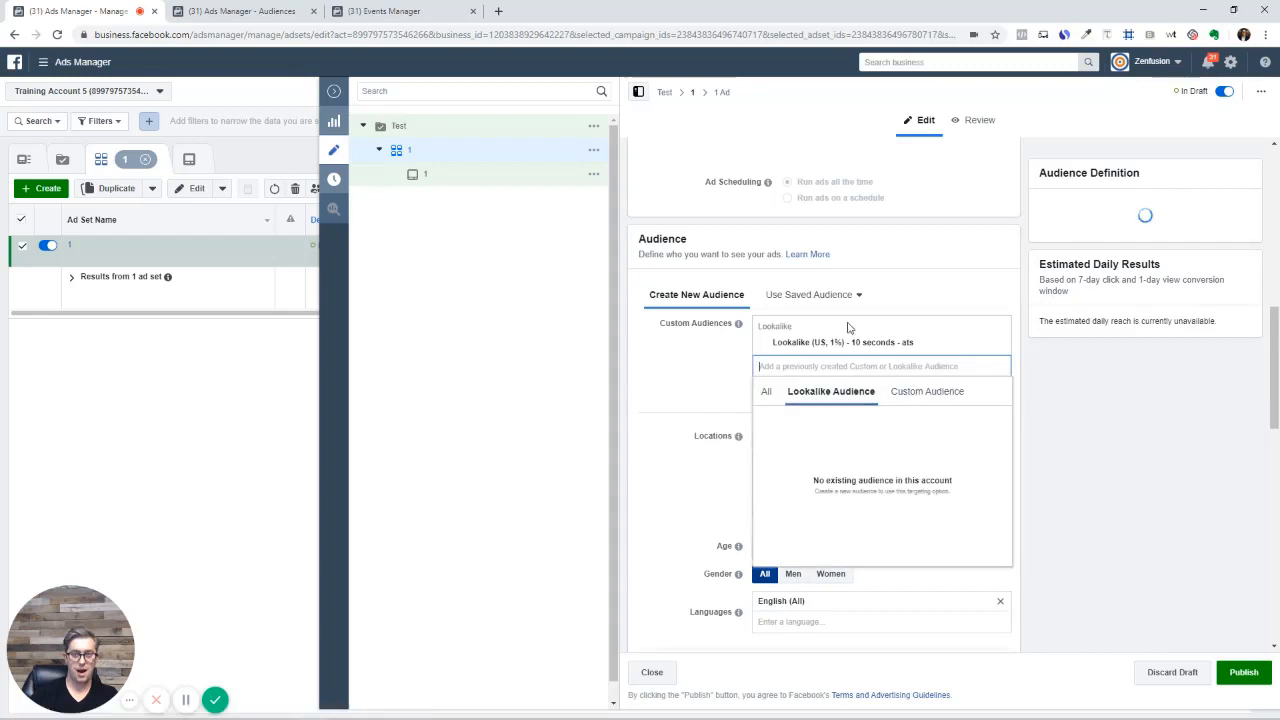
{"action": "left_click", "coordinate": [700, 352]}
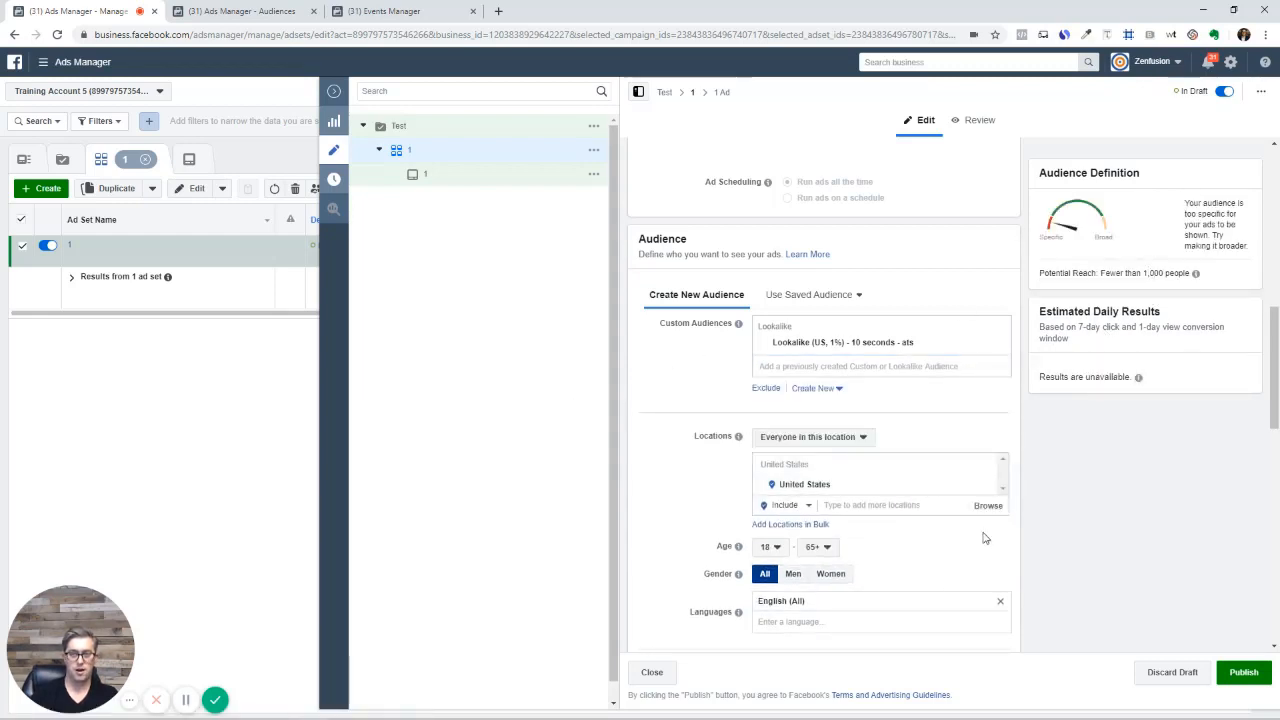
{"action": "mouse_move", "coordinate": [1195, 273]}
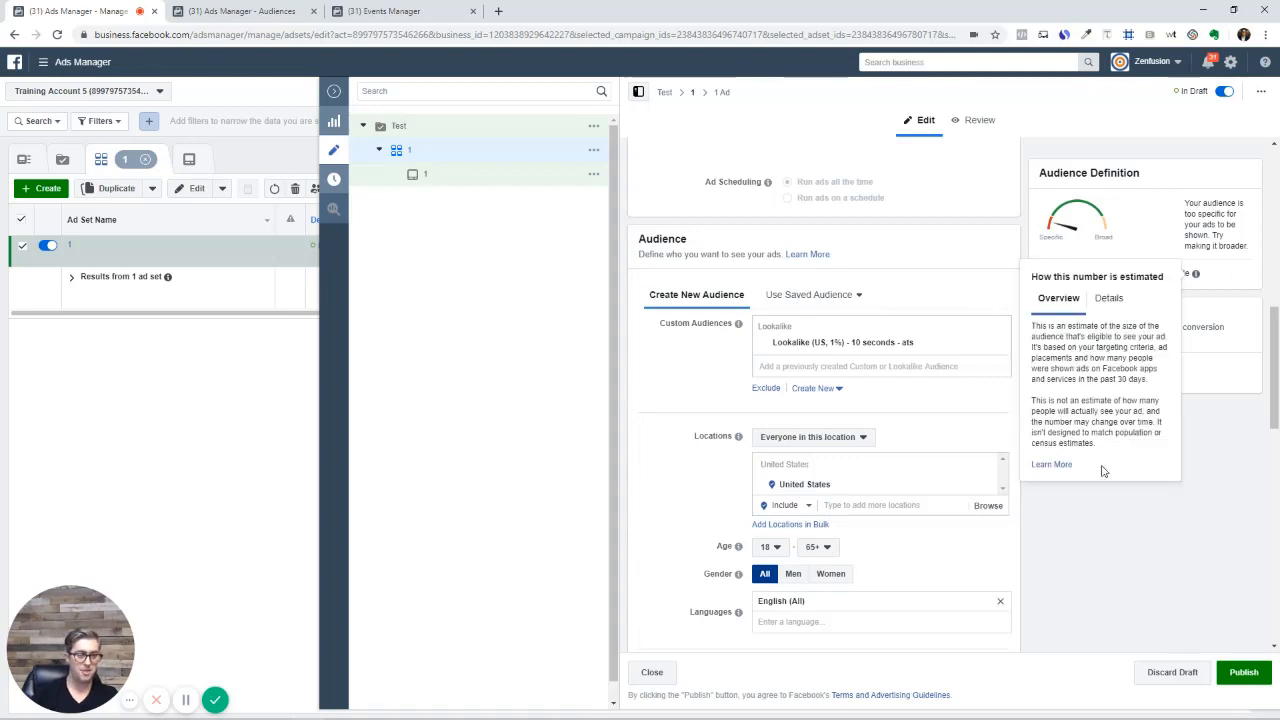
{"action": "scroll", "coordinate": [846, 557], "scroll_direction": "down", "scroll_amount": 1}
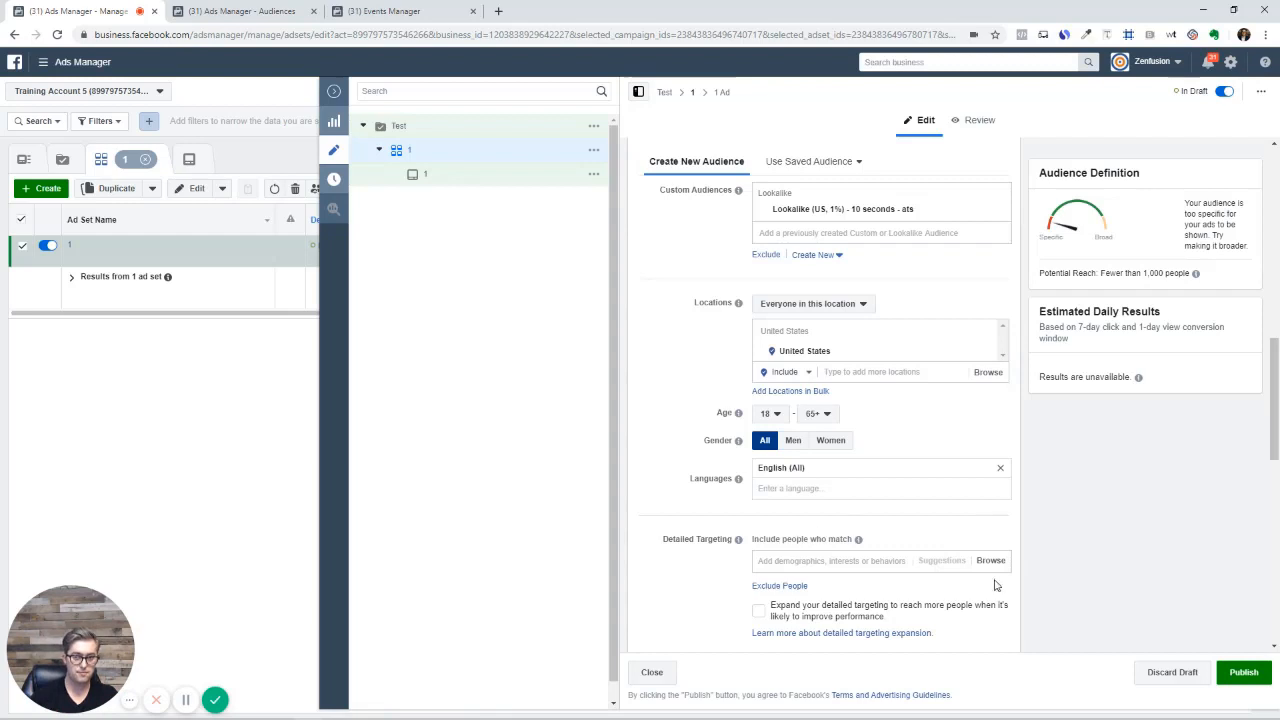
{"action": "scroll", "coordinate": [1026, 571], "scroll_direction": "down", "scroll_amount": 10}
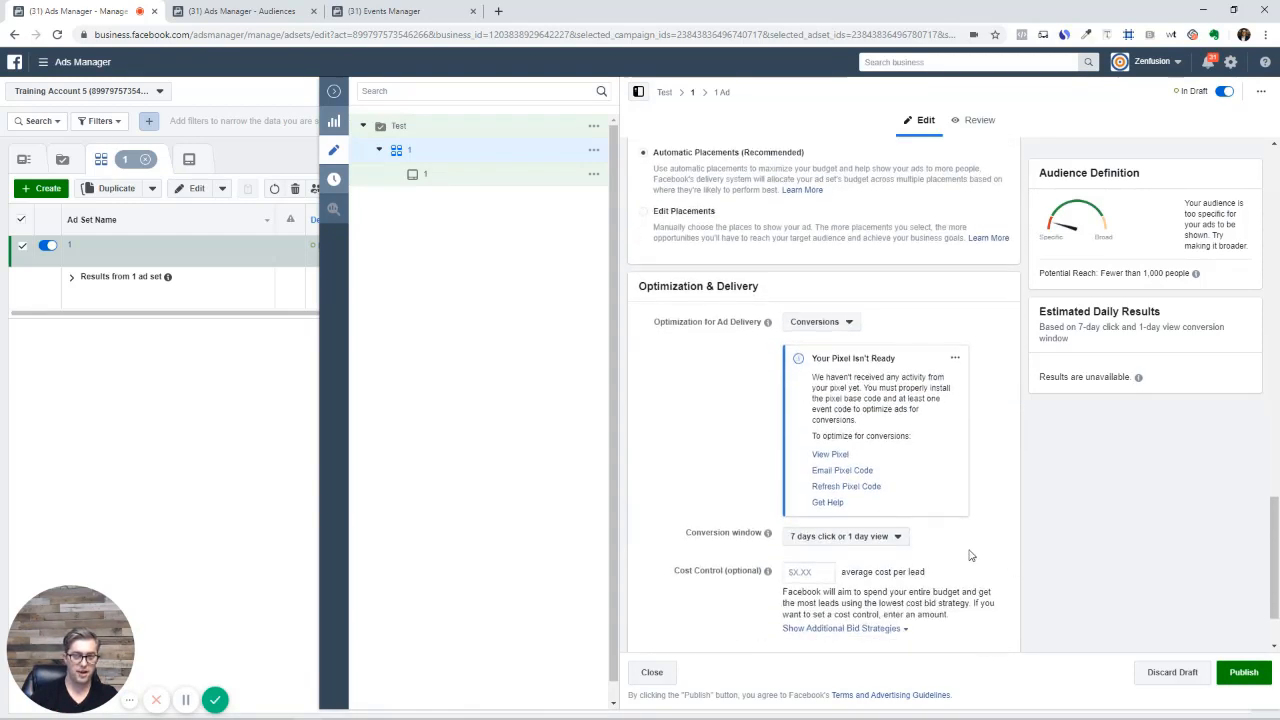
{"action": "left_click", "coordinate": [833, 328]}
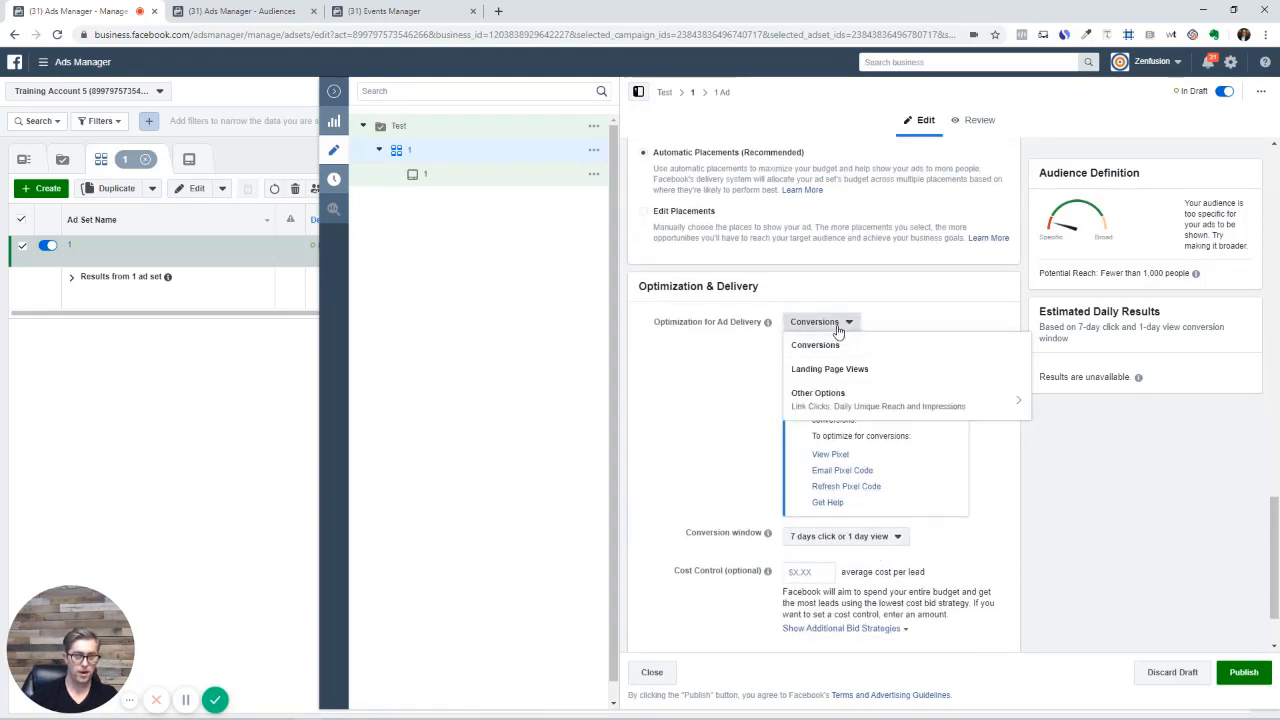
{"action": "left_click", "coordinate": [712, 420]}
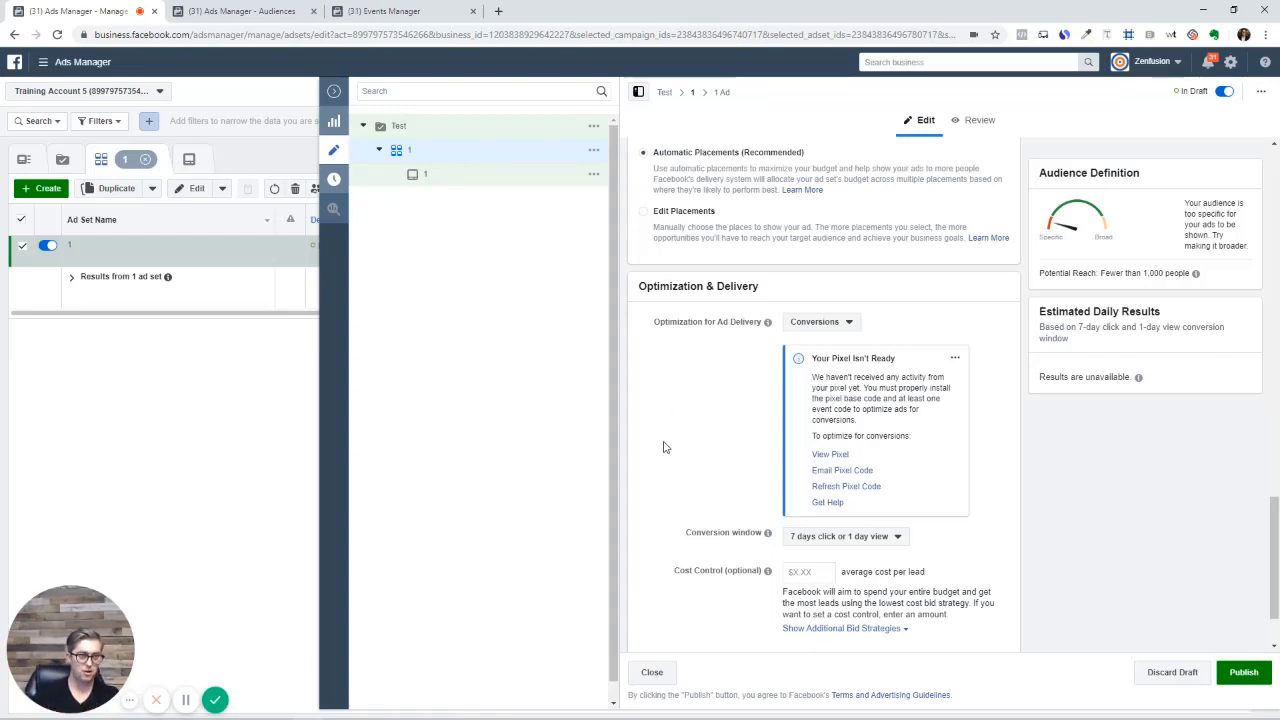
{"action": "scroll", "coordinate": [660, 450], "scroll_direction": "up", "scroll_amount": 3}
{"action": "scroll", "coordinate": [660, 450], "scroll_direction": "up", "scroll_amount": 5}
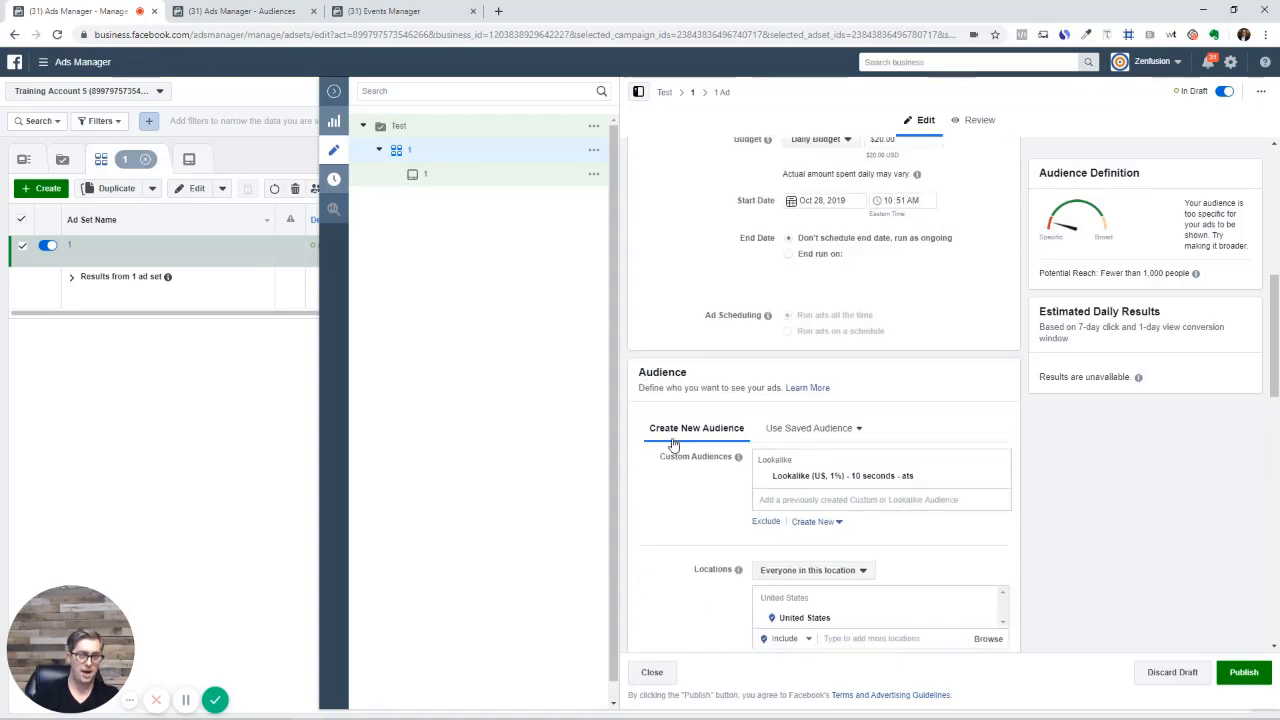
{"action": "scroll", "coordinate": [688, 454], "scroll_direction": "down", "scroll_amount": 2}
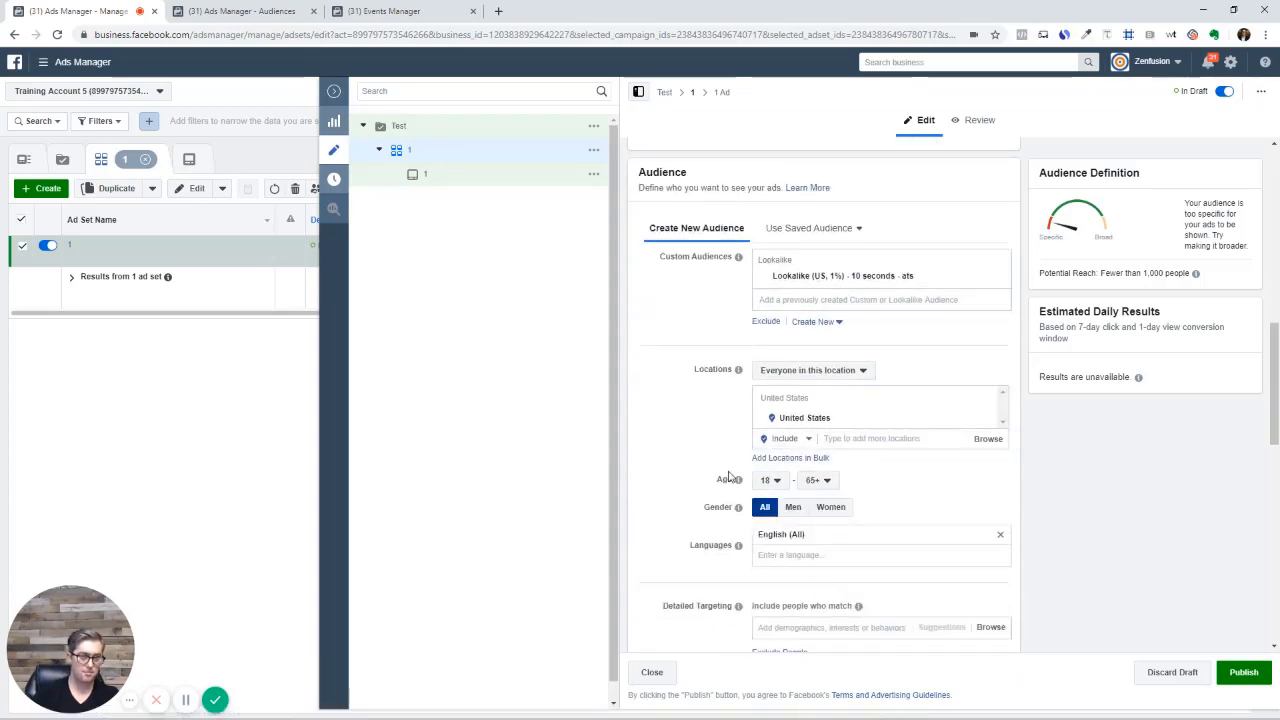
{"action": "scroll", "coordinate": [729, 472], "scroll_direction": "up", "scroll_amount": 8}
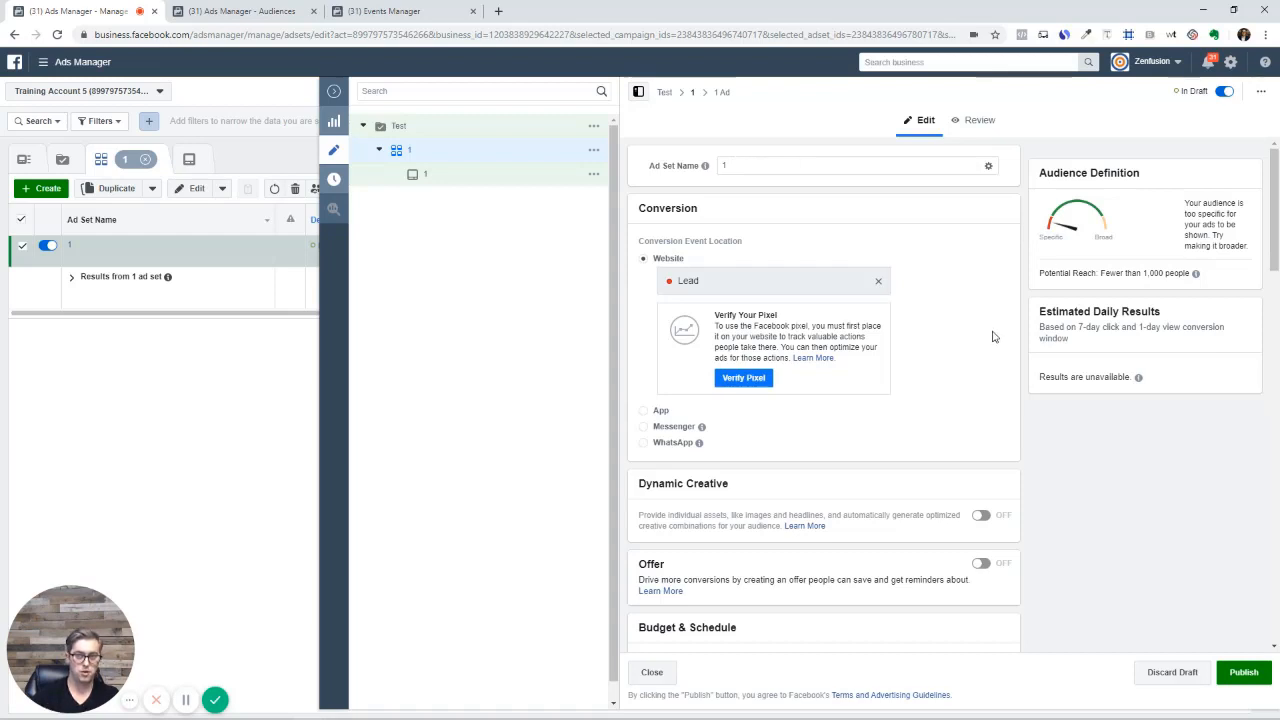
{"action": "scroll", "coordinate": [994, 334], "scroll_direction": "down", "scroll_amount": 7}
{"action": "scroll", "coordinate": [1006, 465], "scroll_direction": "down", "scroll_amount": 7}
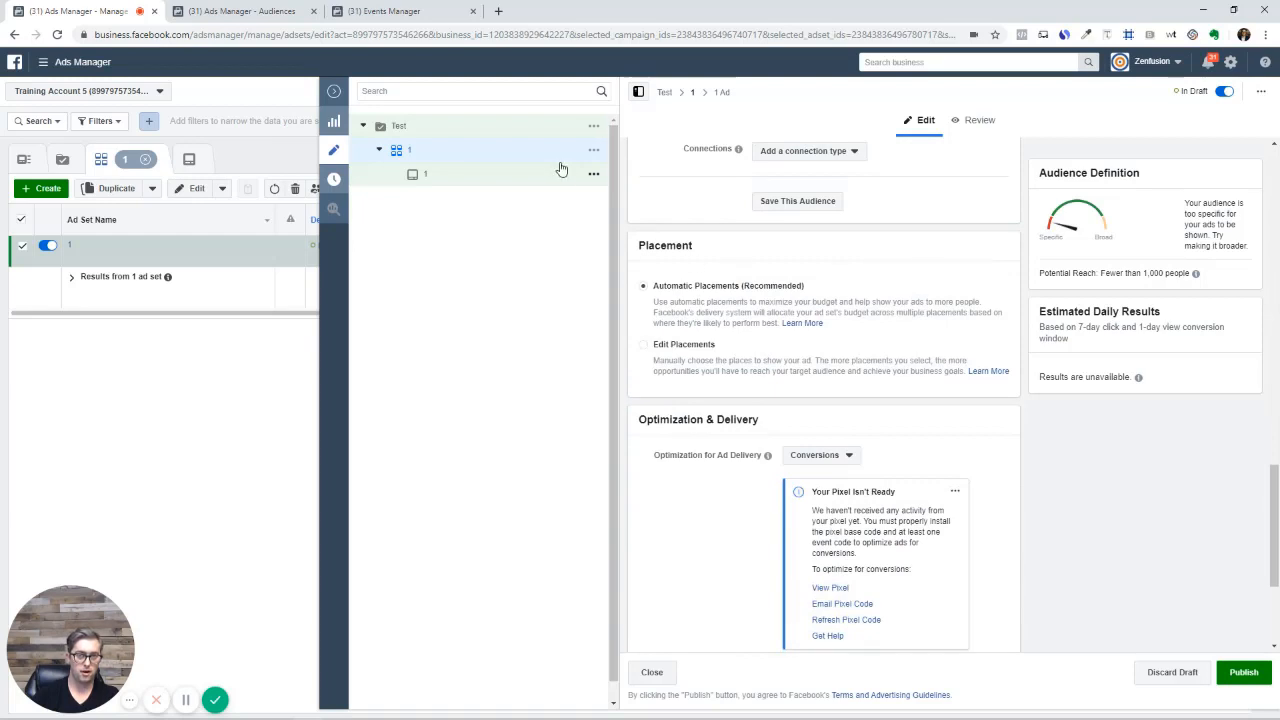
{"action": "left_click", "coordinate": [697, 347]}
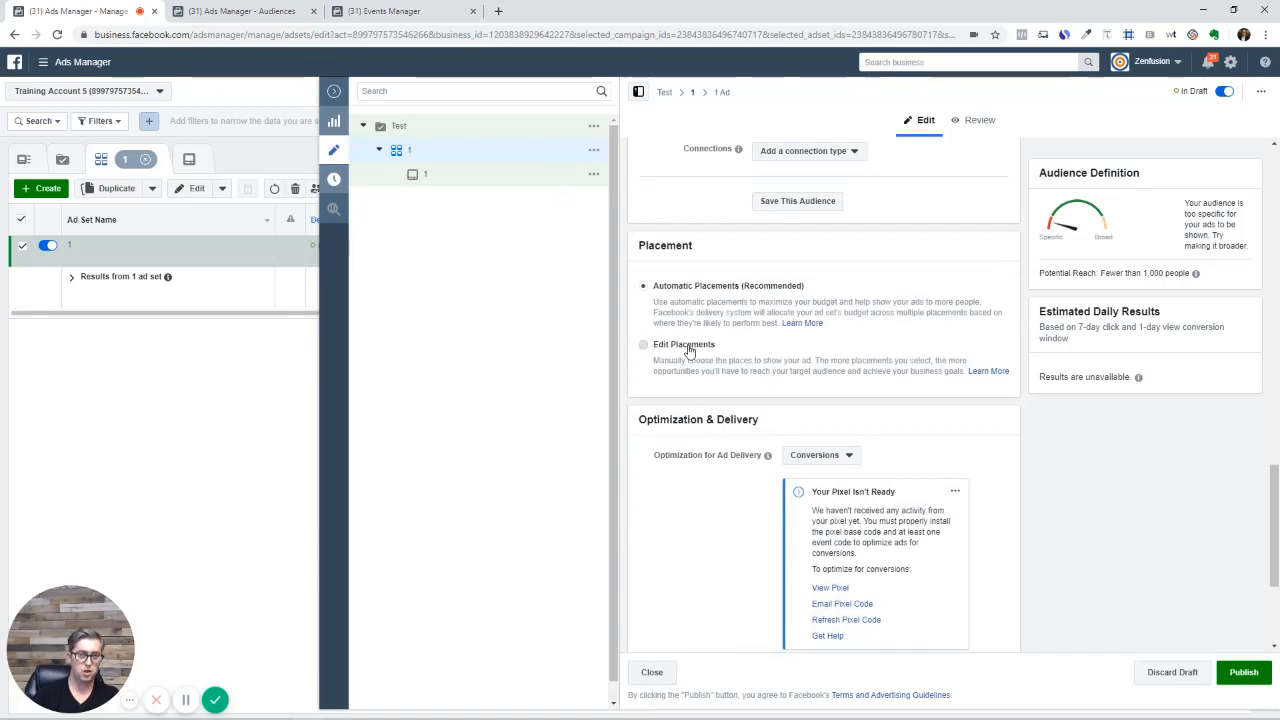
{"action": "scroll", "coordinate": [800, 425], "scroll_direction": "down", "scroll_amount": 2}
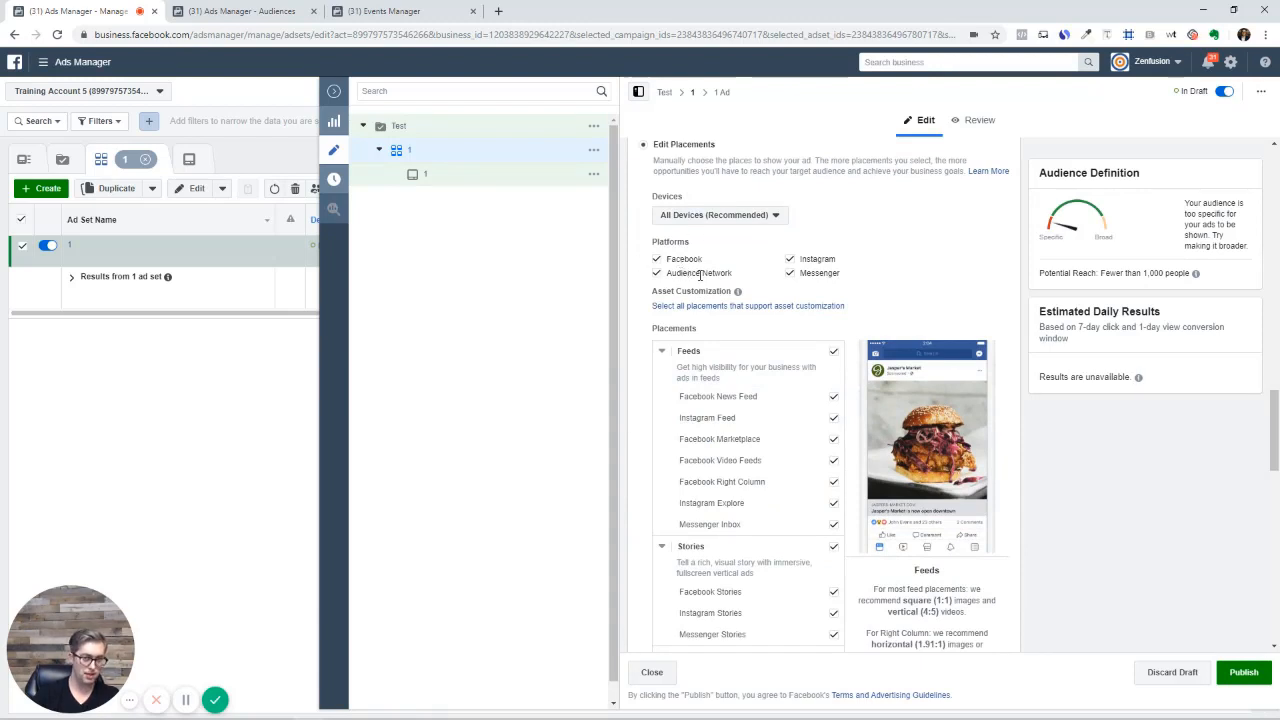
{"action": "scroll", "coordinate": [705, 260], "scroll_direction": "up", "scroll_amount": 1}
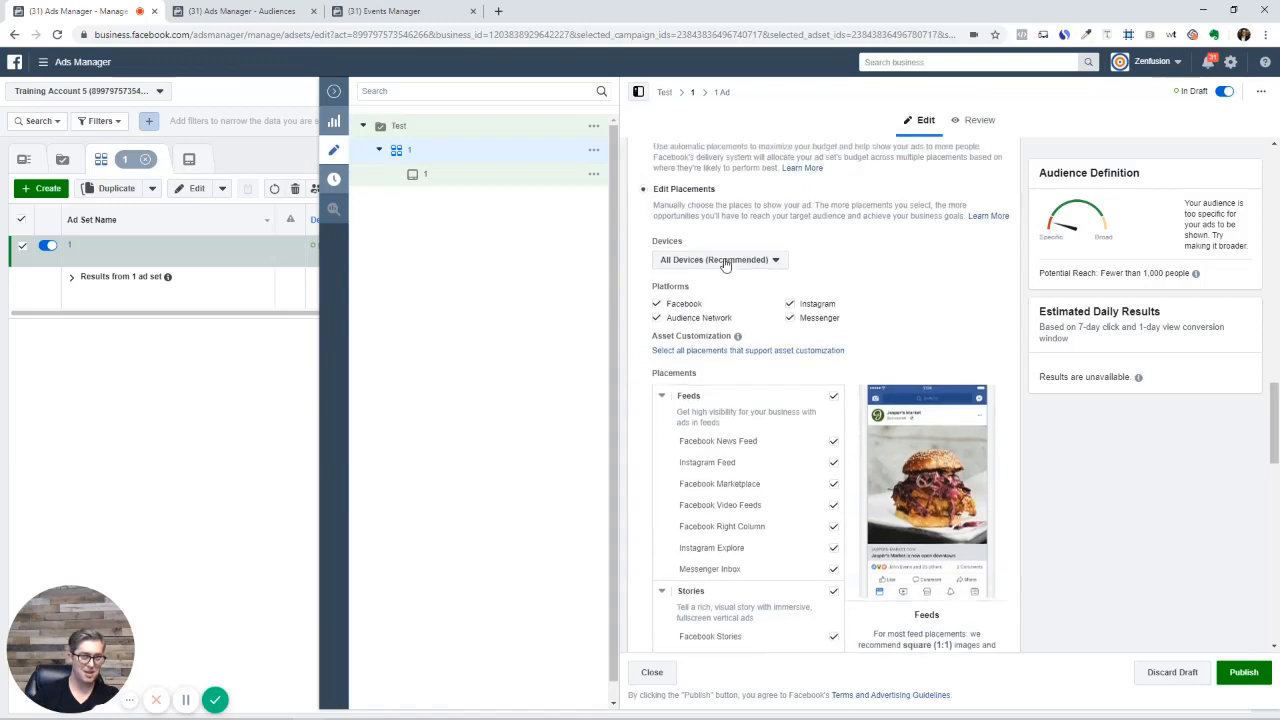
{"action": "left_click", "coordinate": [645, 222]}
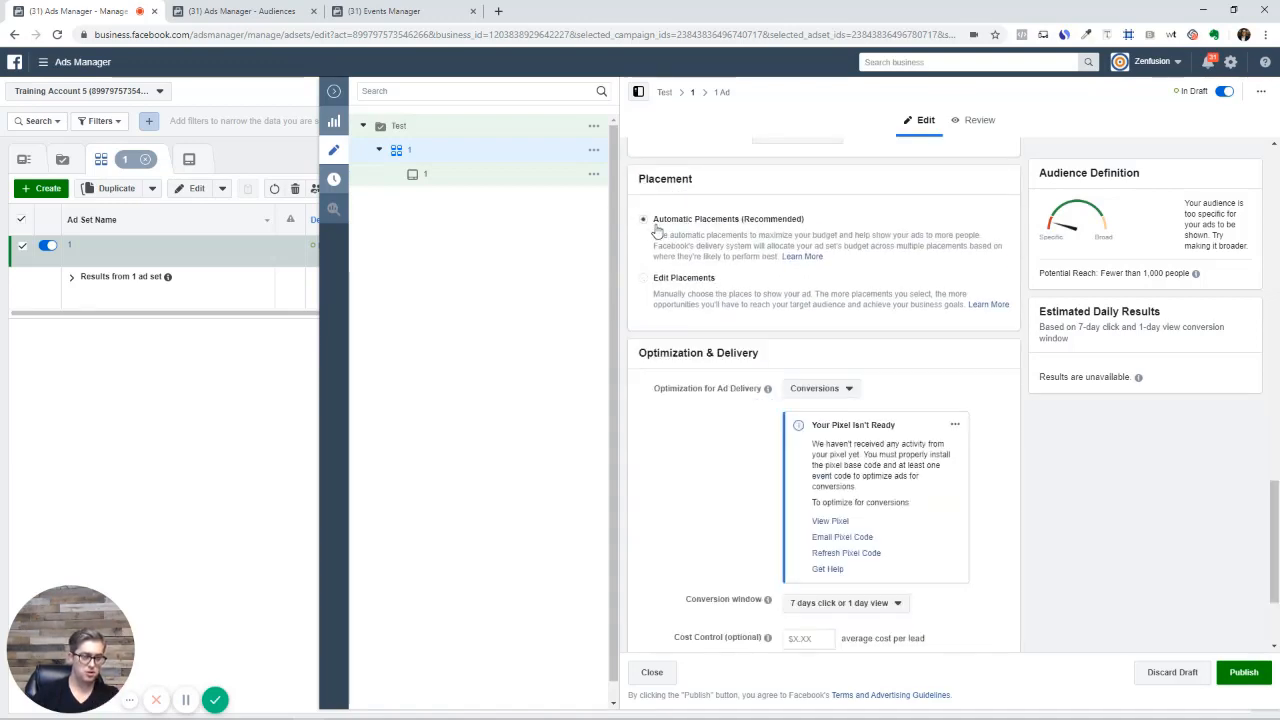
{"action": "scroll", "coordinate": [745, 400], "scroll_direction": "up", "scroll_amount": 2}
{"action": "scroll", "coordinate": [733, 428], "scroll_direction": "up", "scroll_amount": 8}
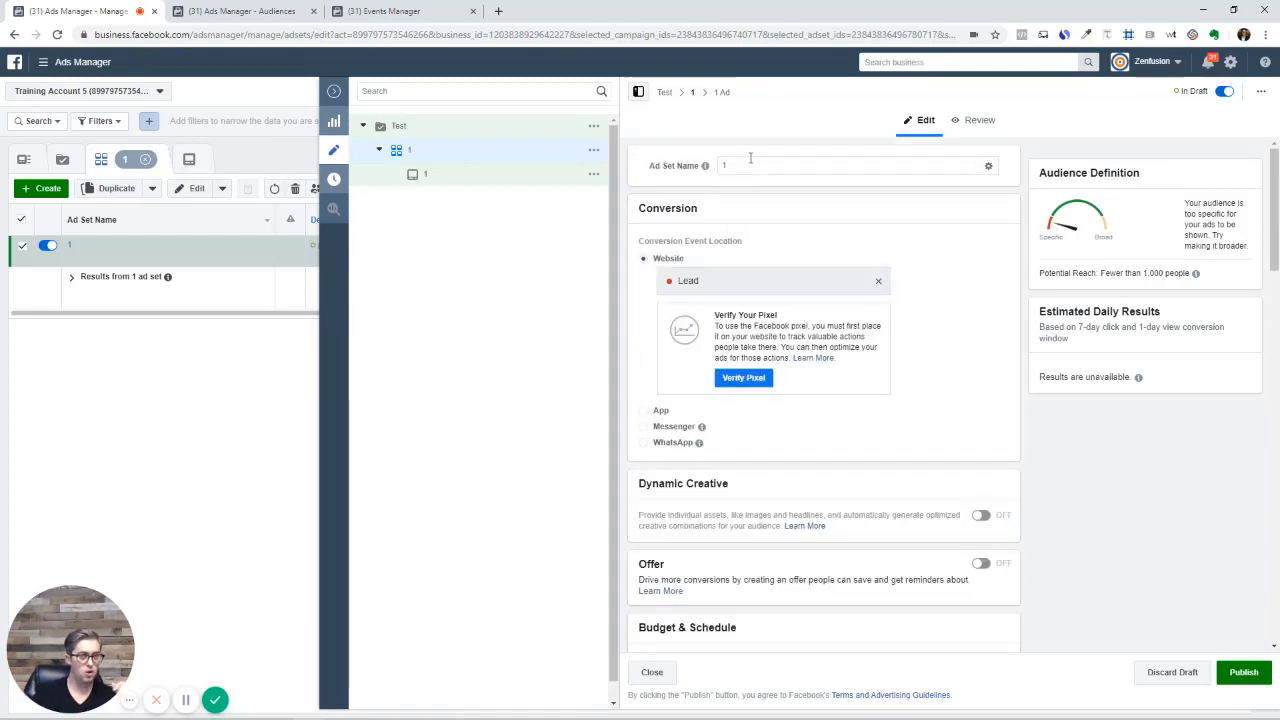
{"action": "left_click", "coordinate": [750, 160]}
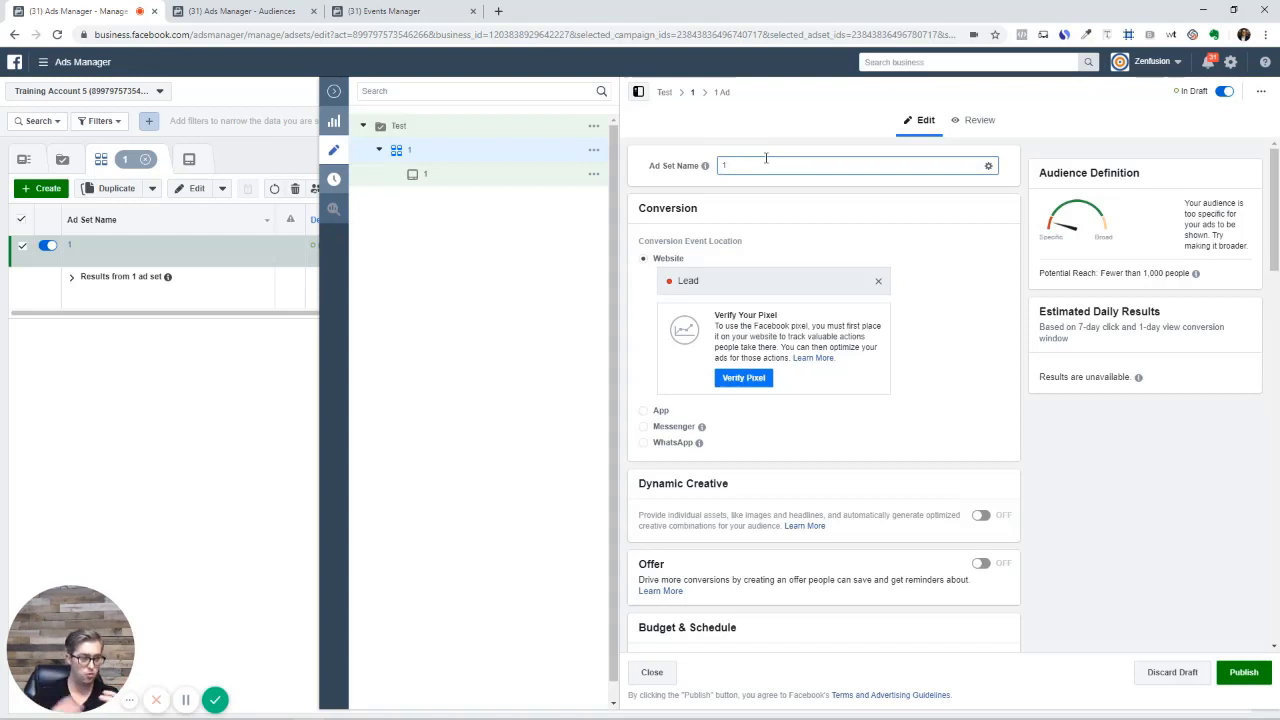
Close the editing pane and show the ads in ad set 1
{"action": "left_click", "coordinate": [334, 92]}
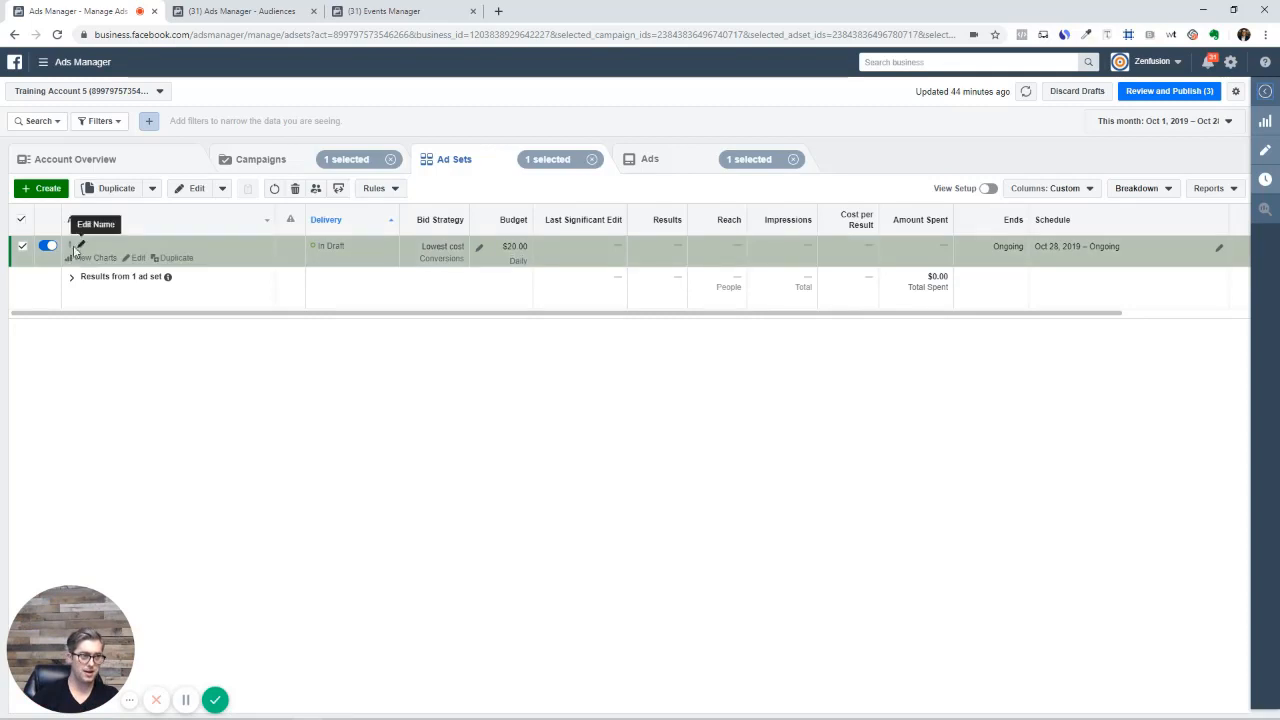
{"action": "left_click", "coordinate": [75, 252]}
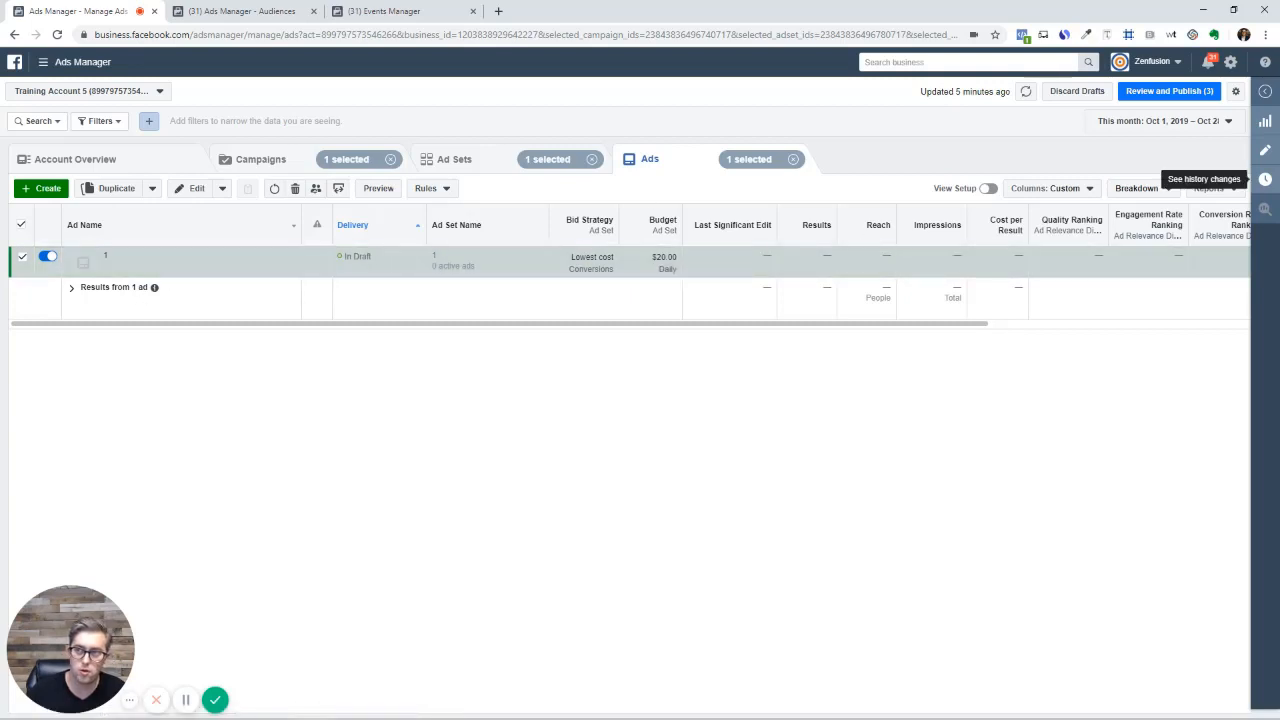
Switch draft ad 1 to the Page found by searching 'mi', with Instagram using that Page
{"action": "left_click", "coordinate": [1265, 150]}
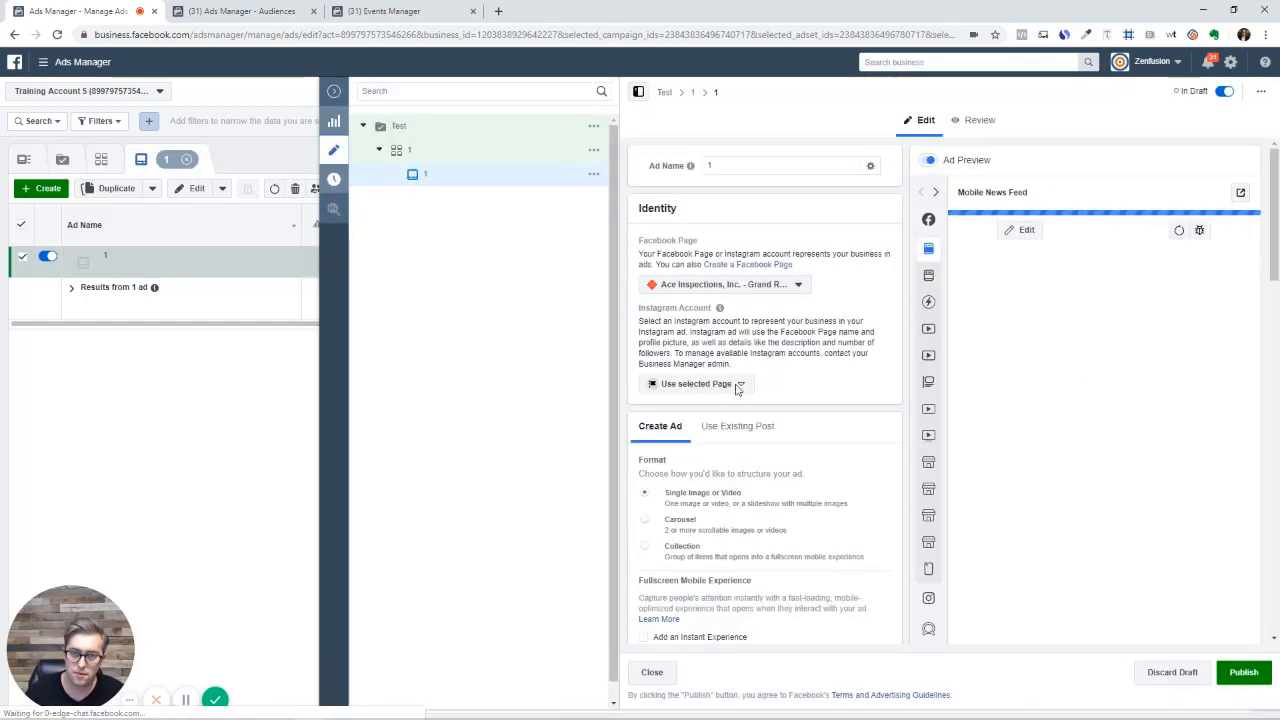
{"action": "left_click", "coordinate": [797, 287]}
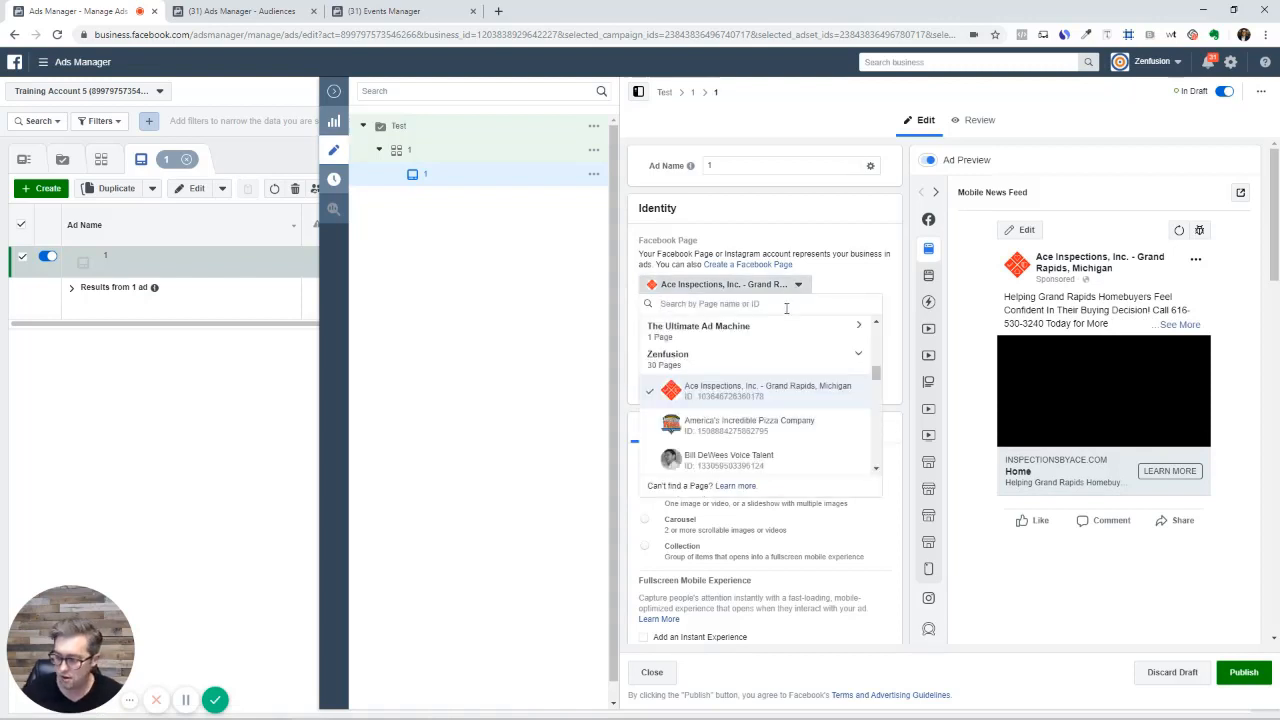
{"action": "type", "text": "mi"}
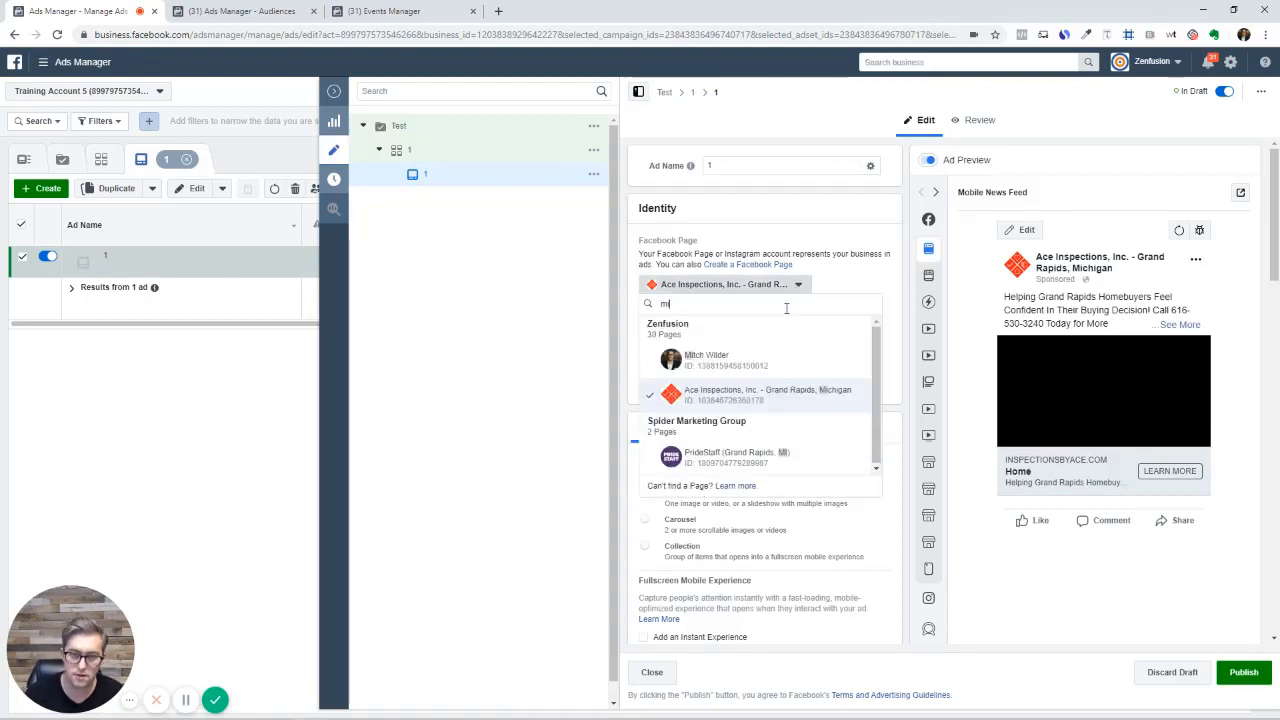
{"action": "left_click", "coordinate": [705, 360]}
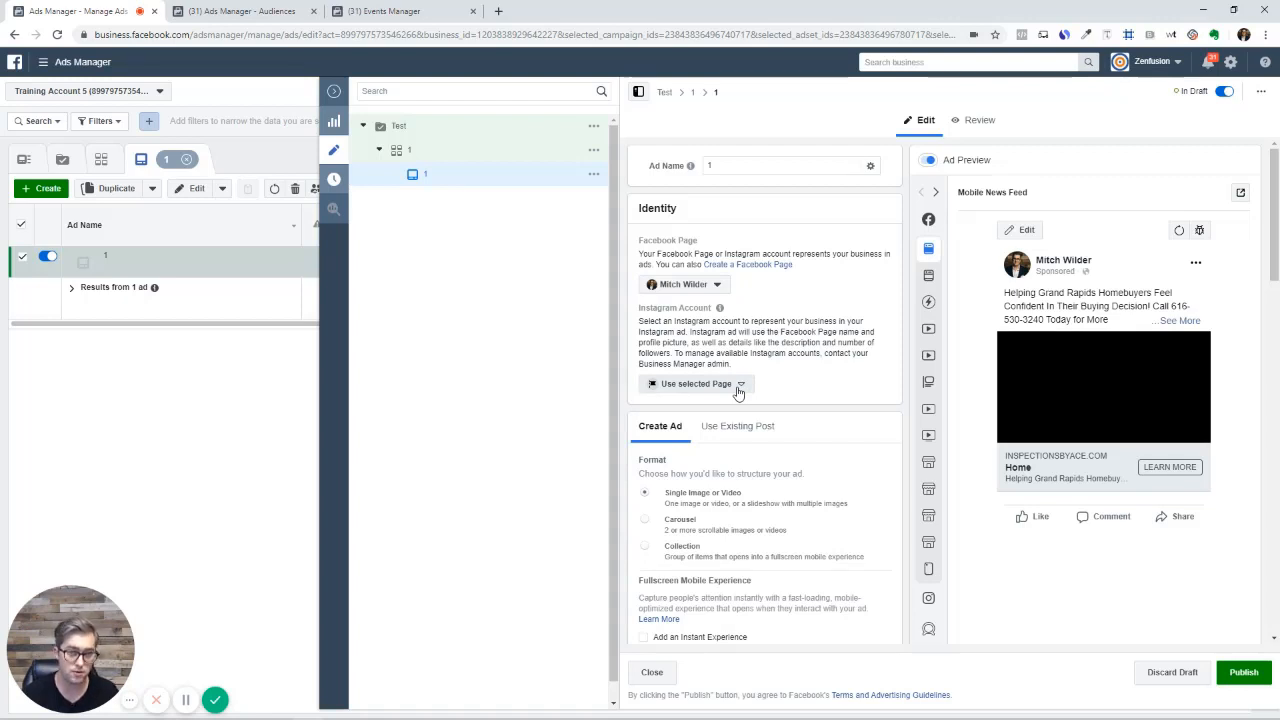
{"action": "left_click", "coordinate": [692, 388]}
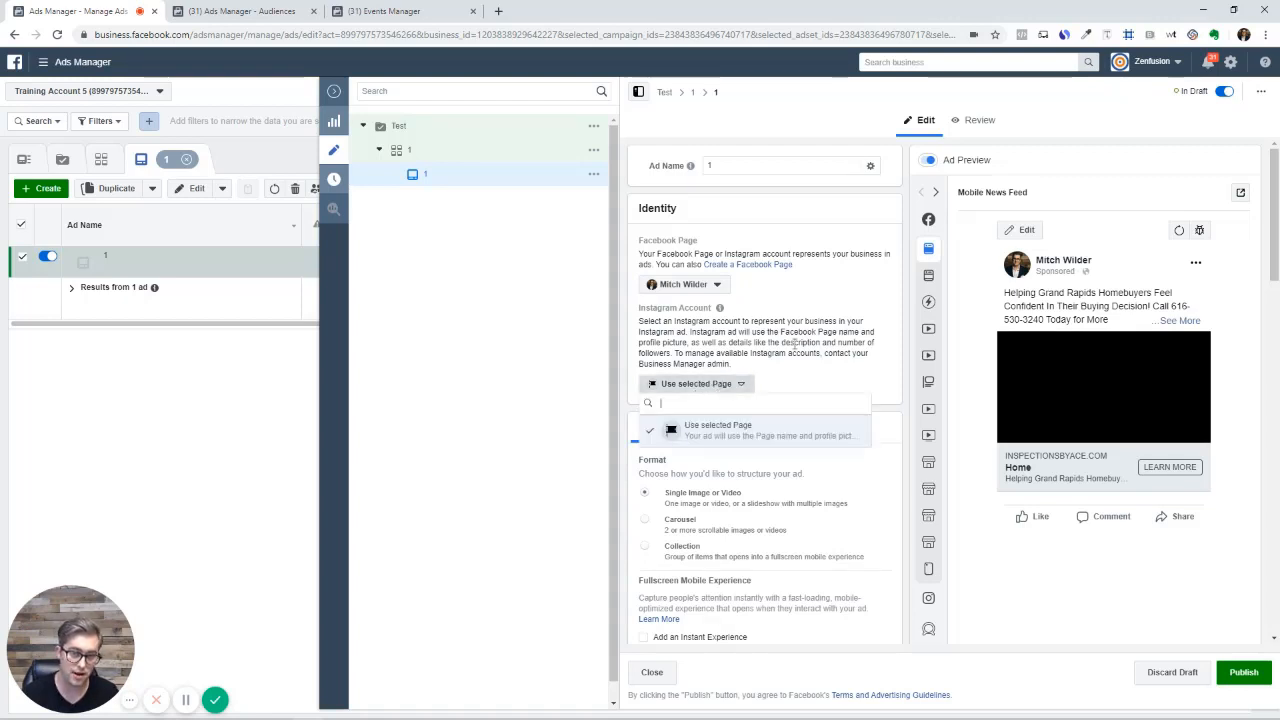
{"action": "left_click", "coordinate": [748, 434]}
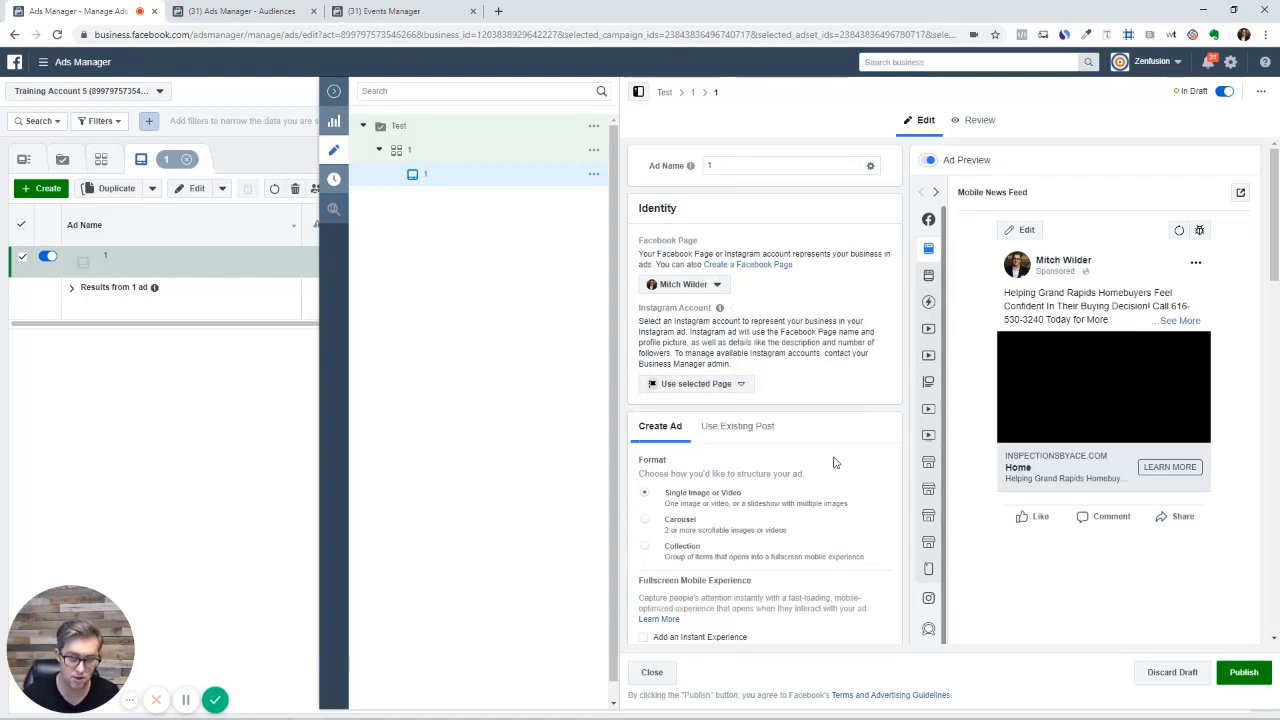
Delete the ad's old primary text and the headline 'Home'
{"action": "scroll", "coordinate": [830, 460], "scroll_direction": "down", "scroll_amount": 2}
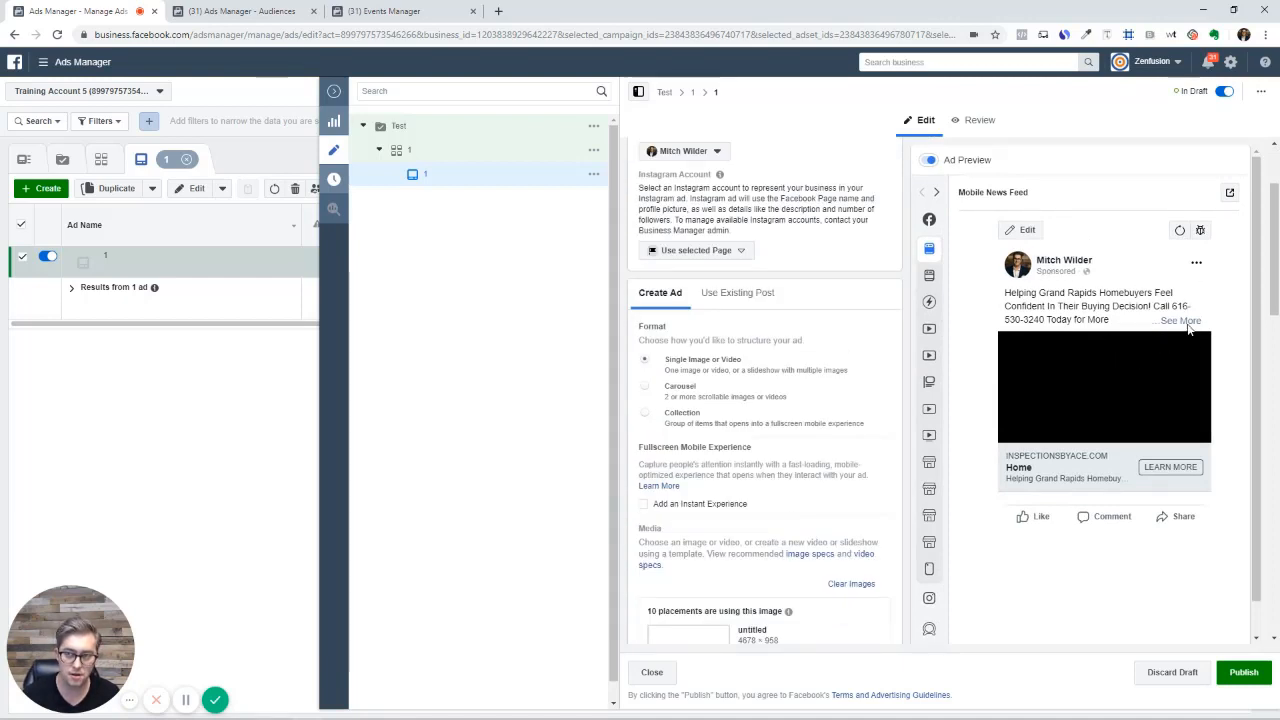
{"action": "scroll", "coordinate": [840, 515], "scroll_direction": "down", "scroll_amount": 3}
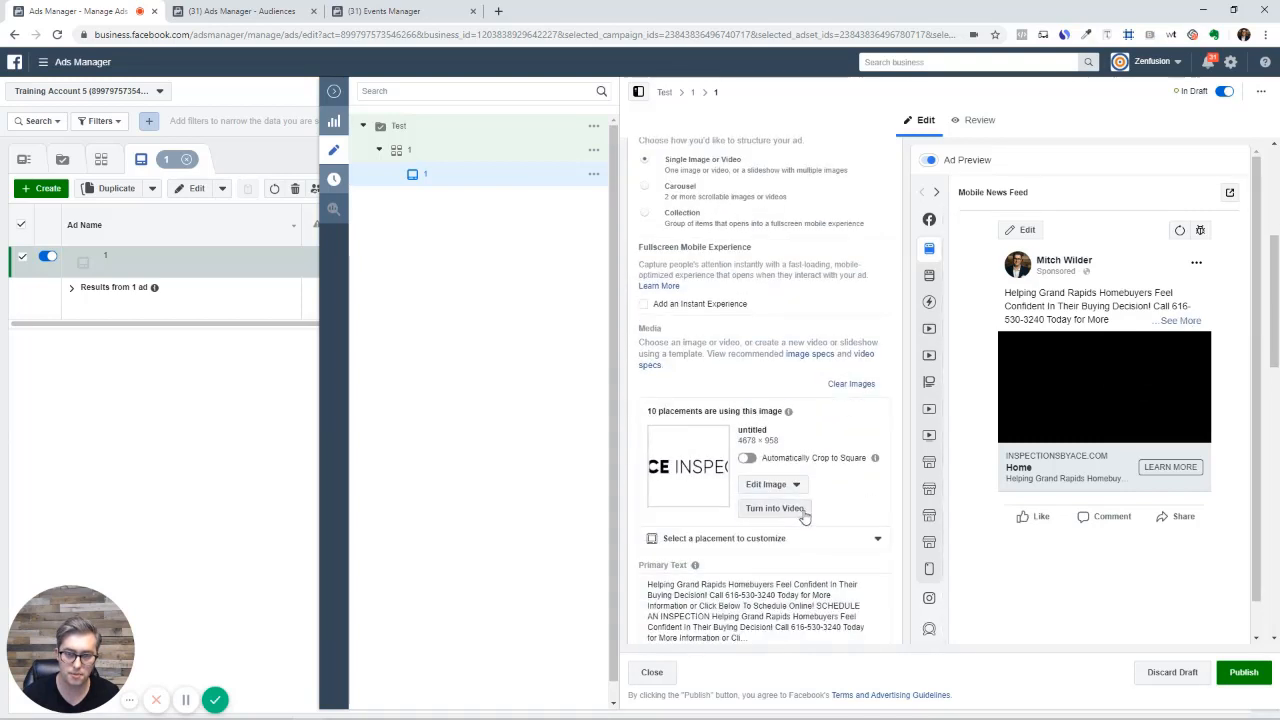
{"action": "scroll", "coordinate": [804, 515], "scroll_direction": "down", "scroll_amount": 2}
{"action": "left_click_drag", "start_coordinate": [760, 505], "coordinate": [632, 434]}
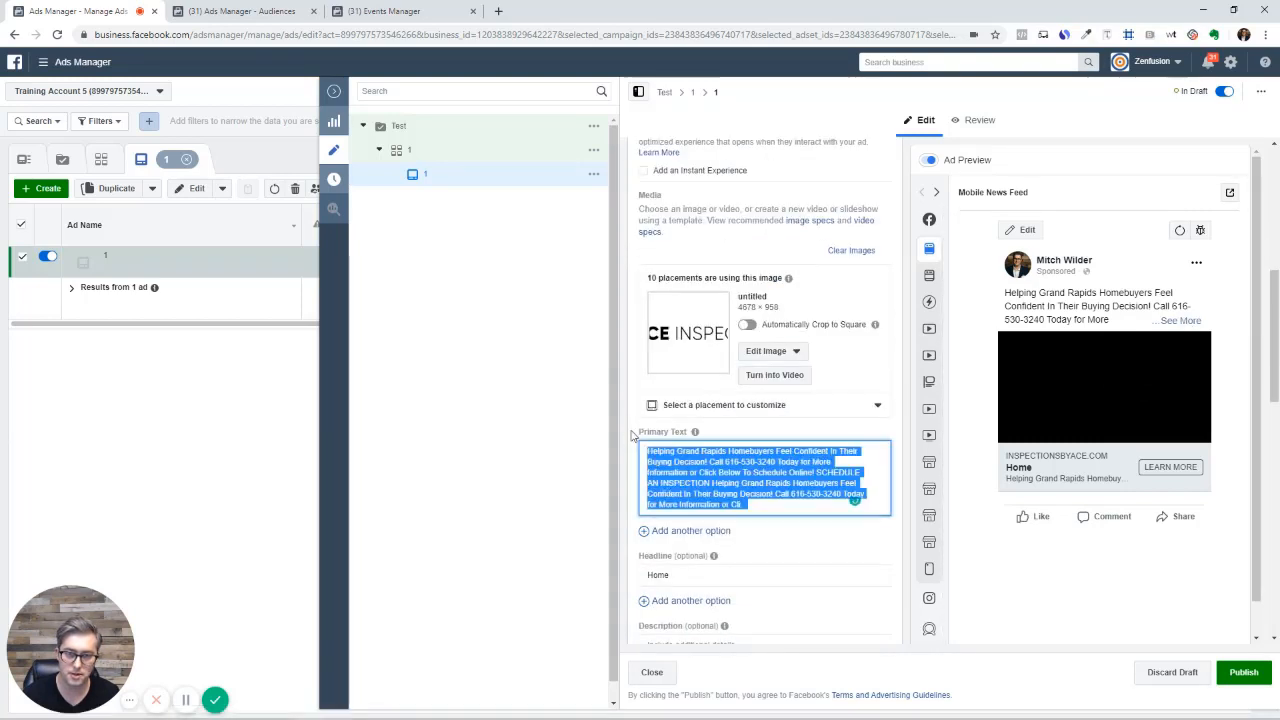
{"action": "key", "text": "BackSpace"}
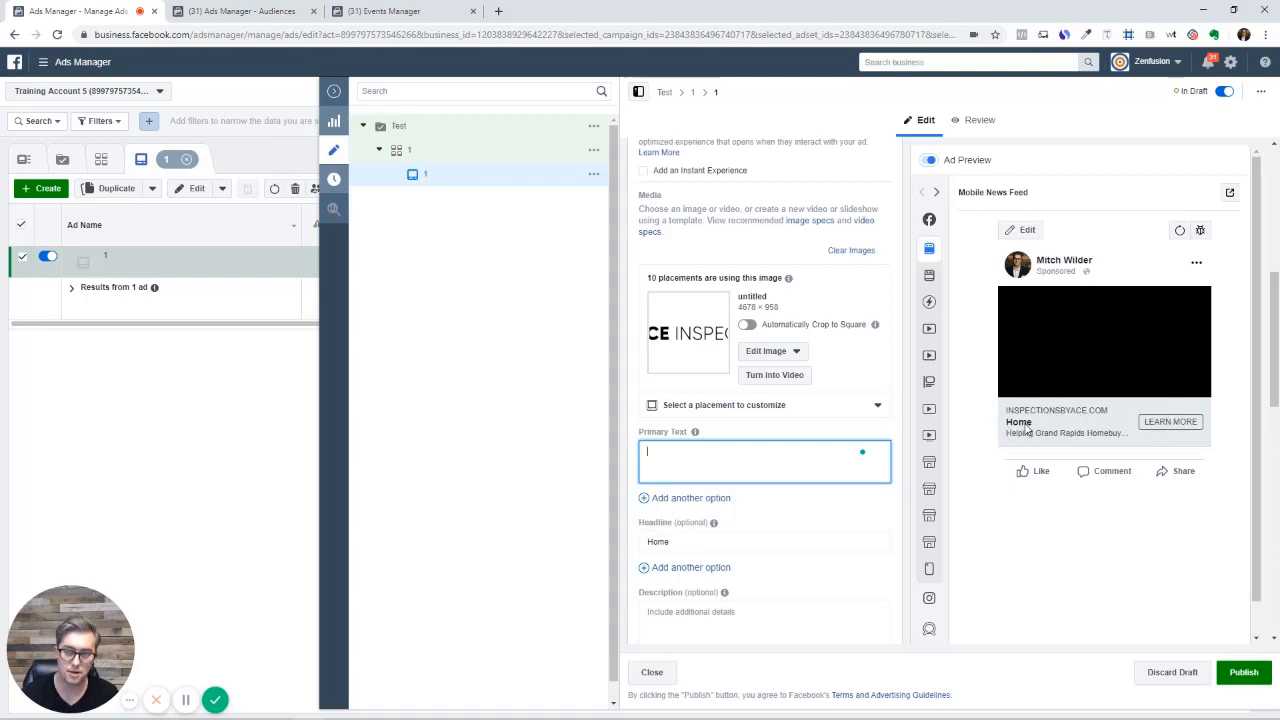
{"action": "double_click", "coordinate": [690, 541]}
{"action": "key", "text": "BackSpace"}
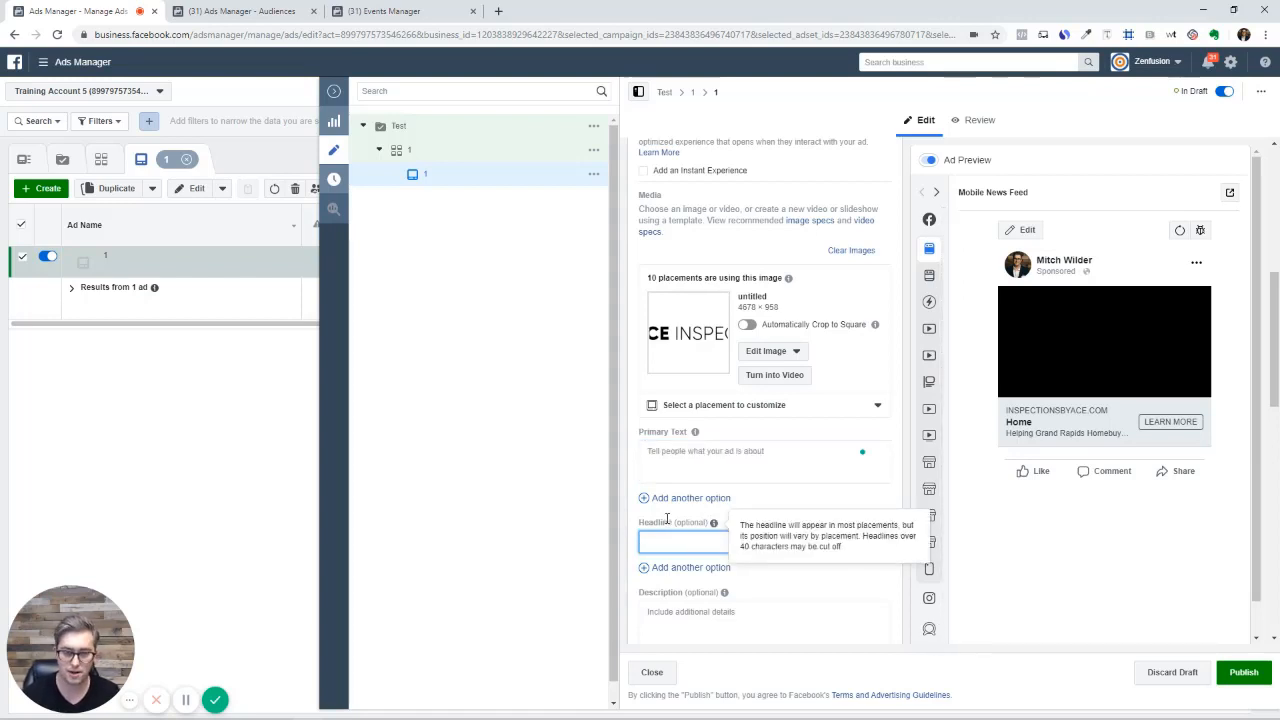
Clear the old website URL from the ad's destination field
{"action": "scroll", "coordinate": [770, 580], "scroll_direction": "down", "scroll_amount": 2}
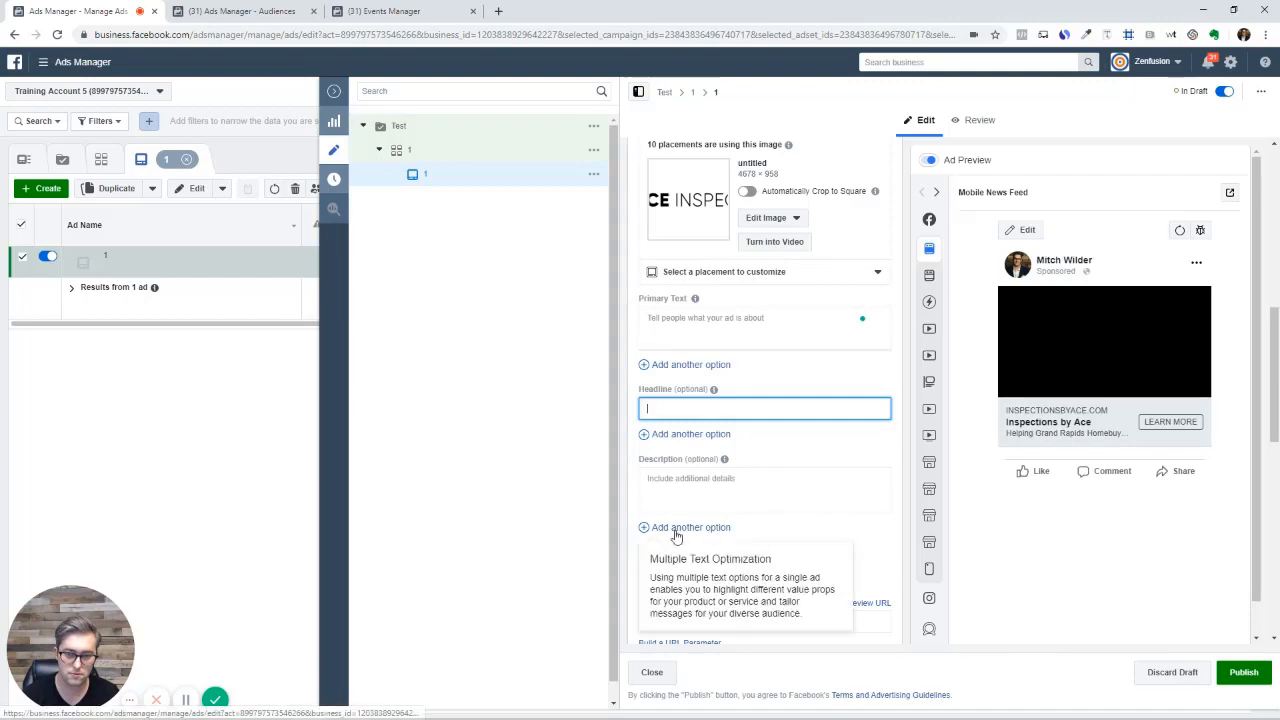
{"action": "scroll", "coordinate": [814, 543], "scroll_direction": "down", "scroll_amount": 1}
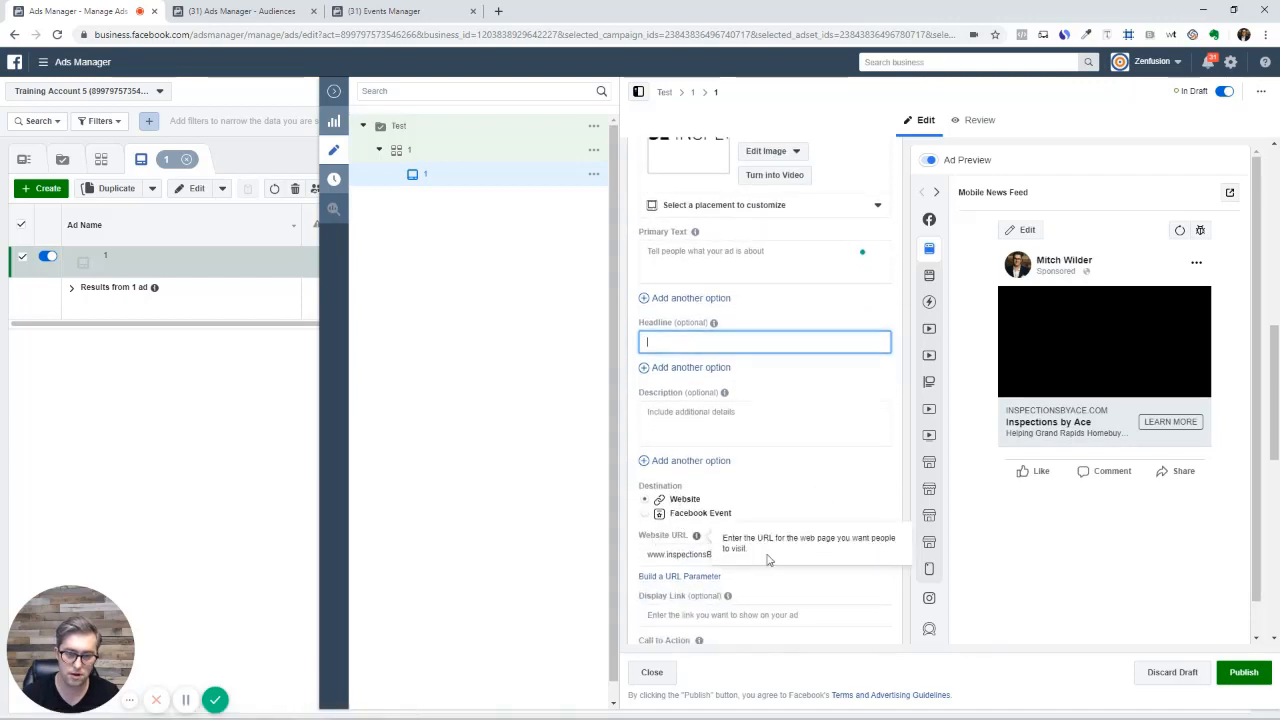
{"action": "left_click", "coordinate": [684, 553]}
{"action": "triple_click", "coordinate": [684, 553]}
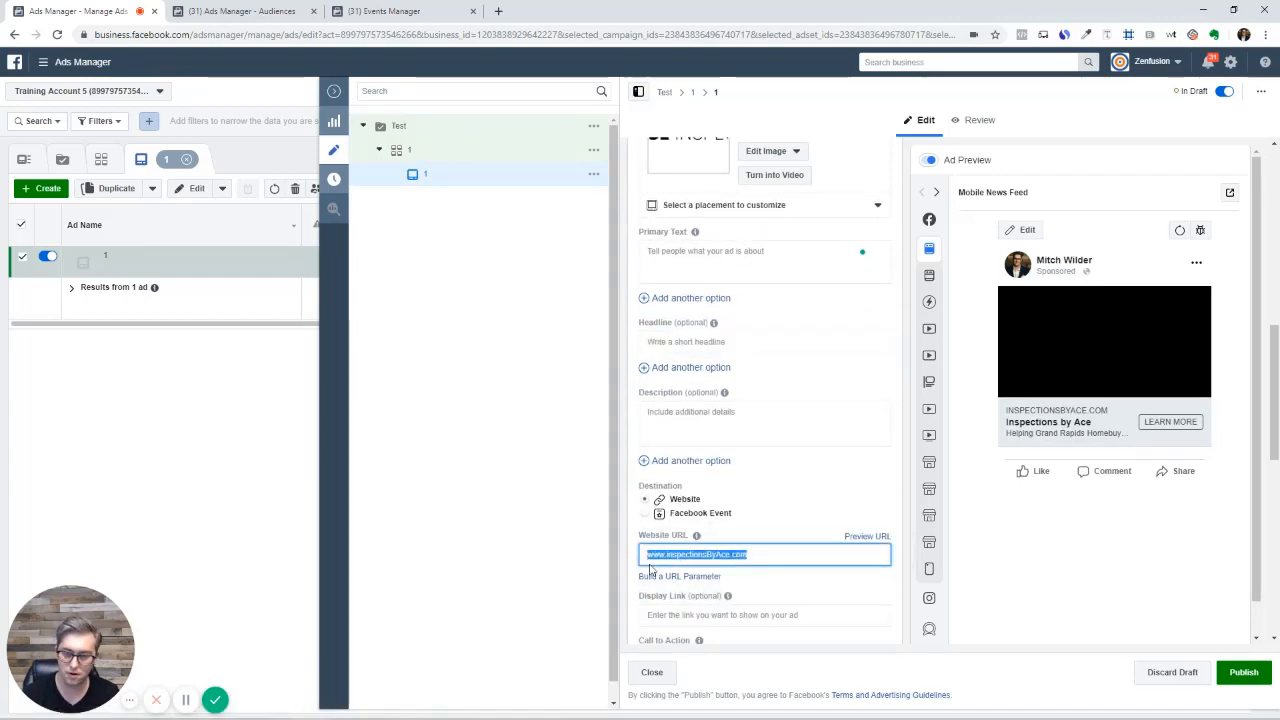
{"action": "key", "text": "BackSpace"}
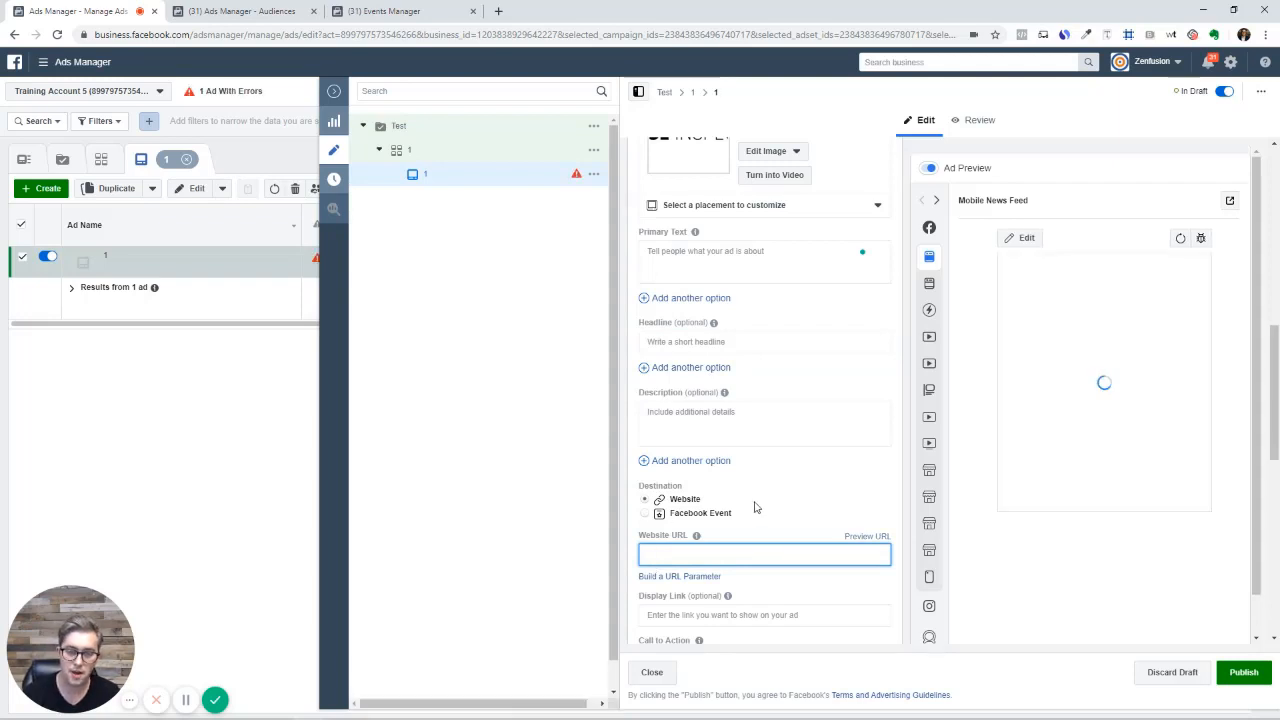
{"action": "scroll", "coordinate": [740, 504], "scroll_direction": "up", "scroll_amount": 1}
{"action": "scroll", "coordinate": [728, 502], "scroll_direction": "up", "scroll_amount": 3}
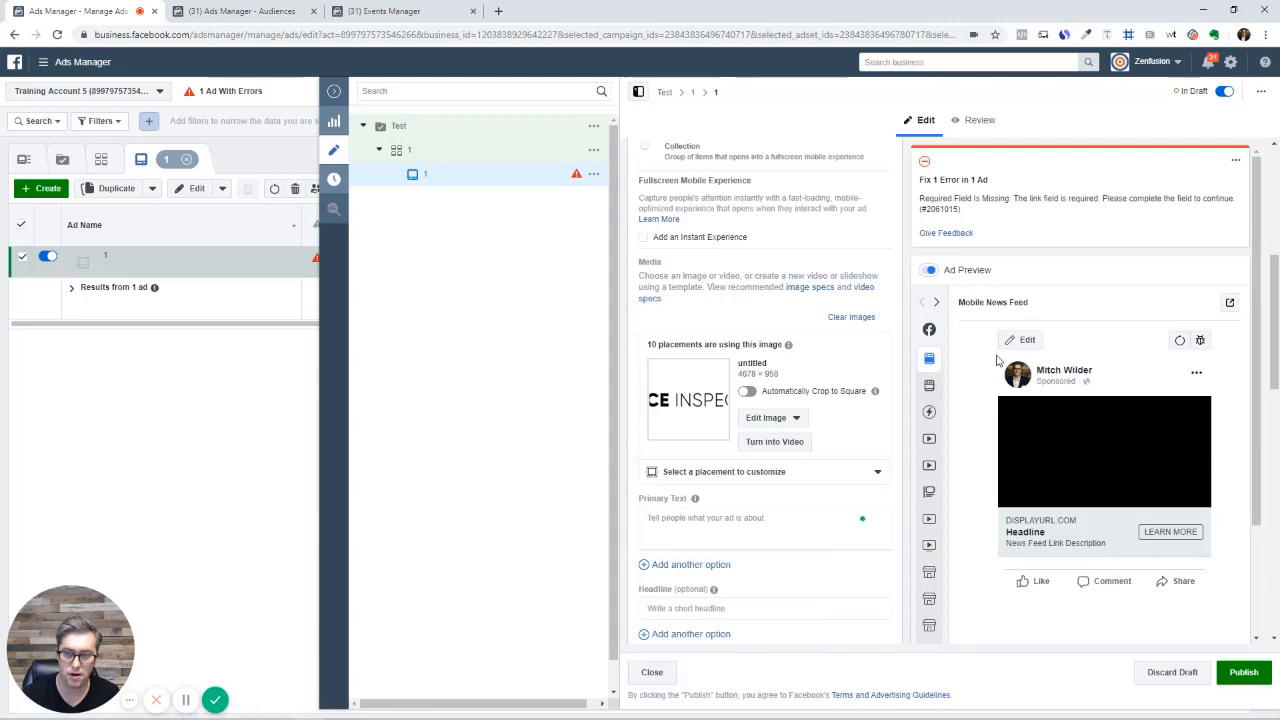
{"action": "left_click", "coordinate": [661, 516]}
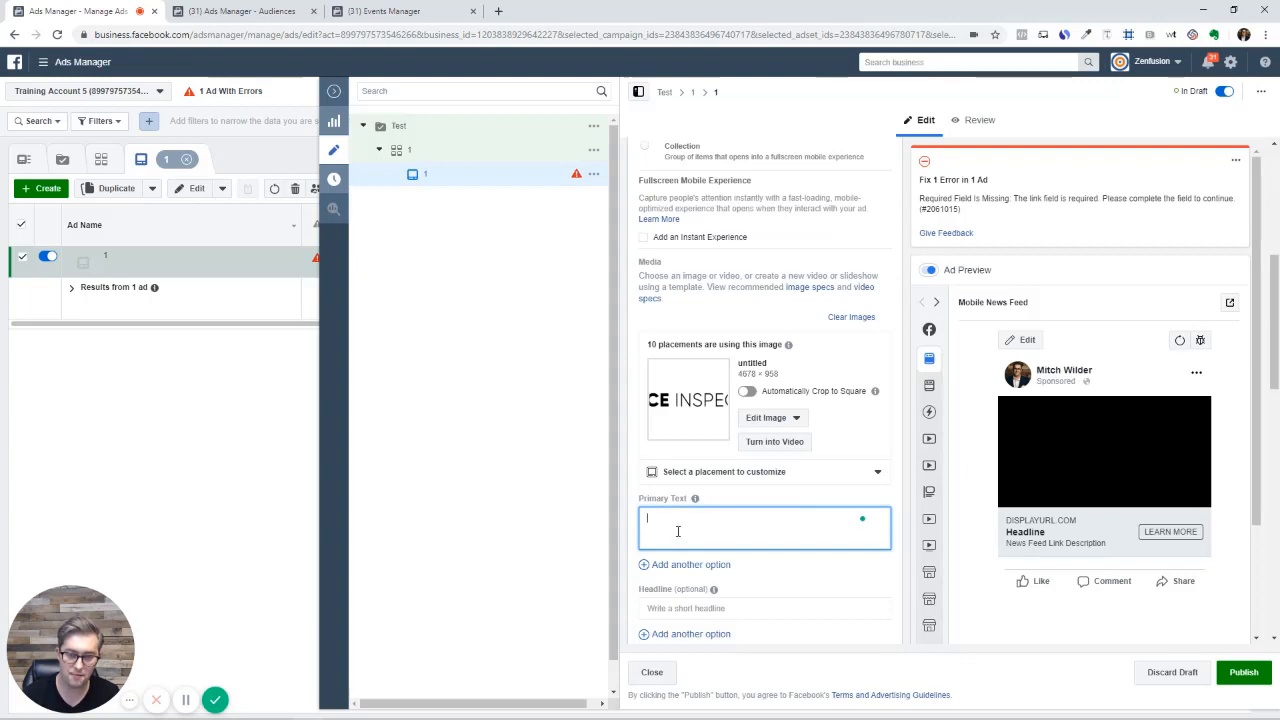
{"action": "scroll", "coordinate": [677, 528], "scroll_direction": "down", "scroll_amount": 1}
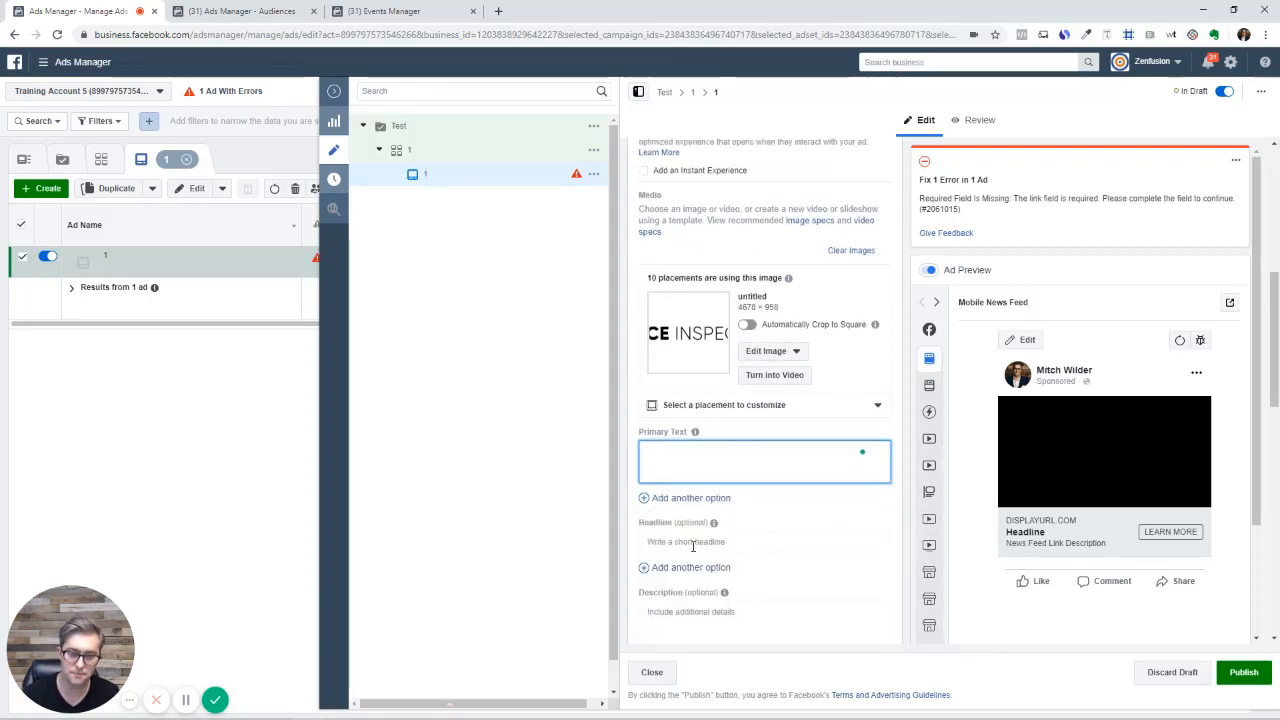
{"action": "scroll", "coordinate": [697, 545], "scroll_direction": "down", "scroll_amount": 3}
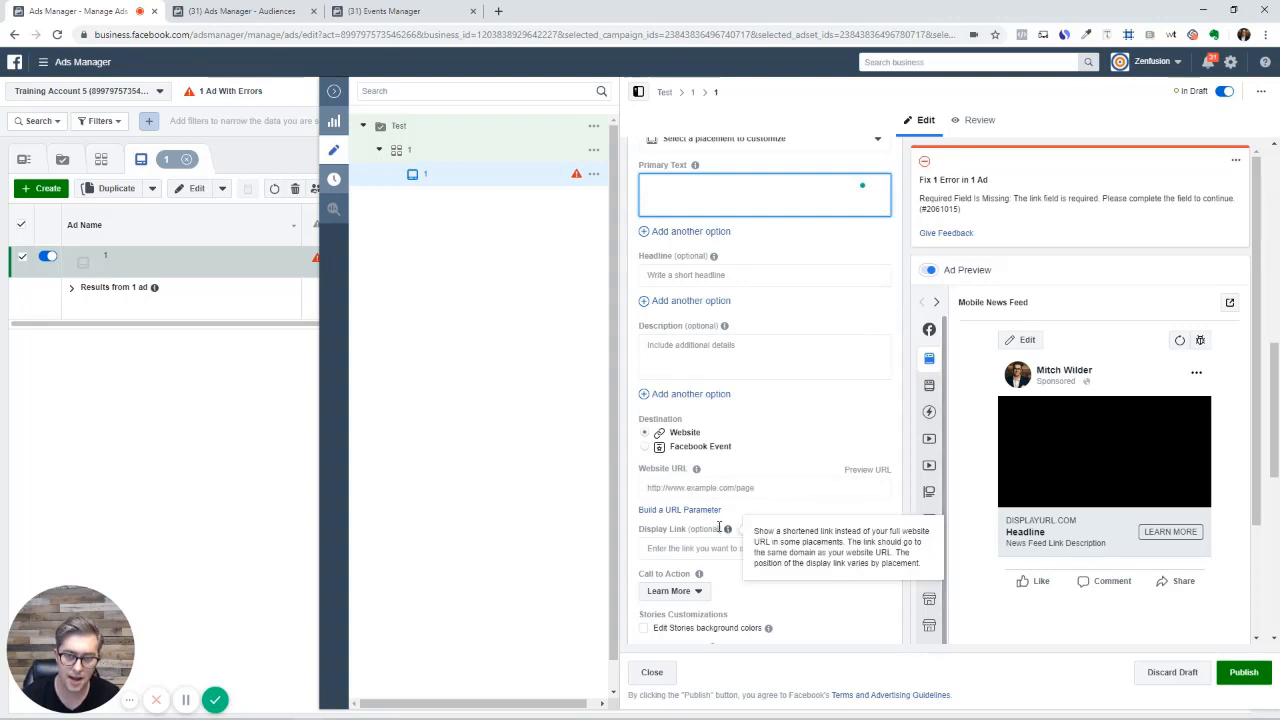
{"action": "scroll", "coordinate": [751, 423], "scroll_direction": "up", "scroll_amount": 2}
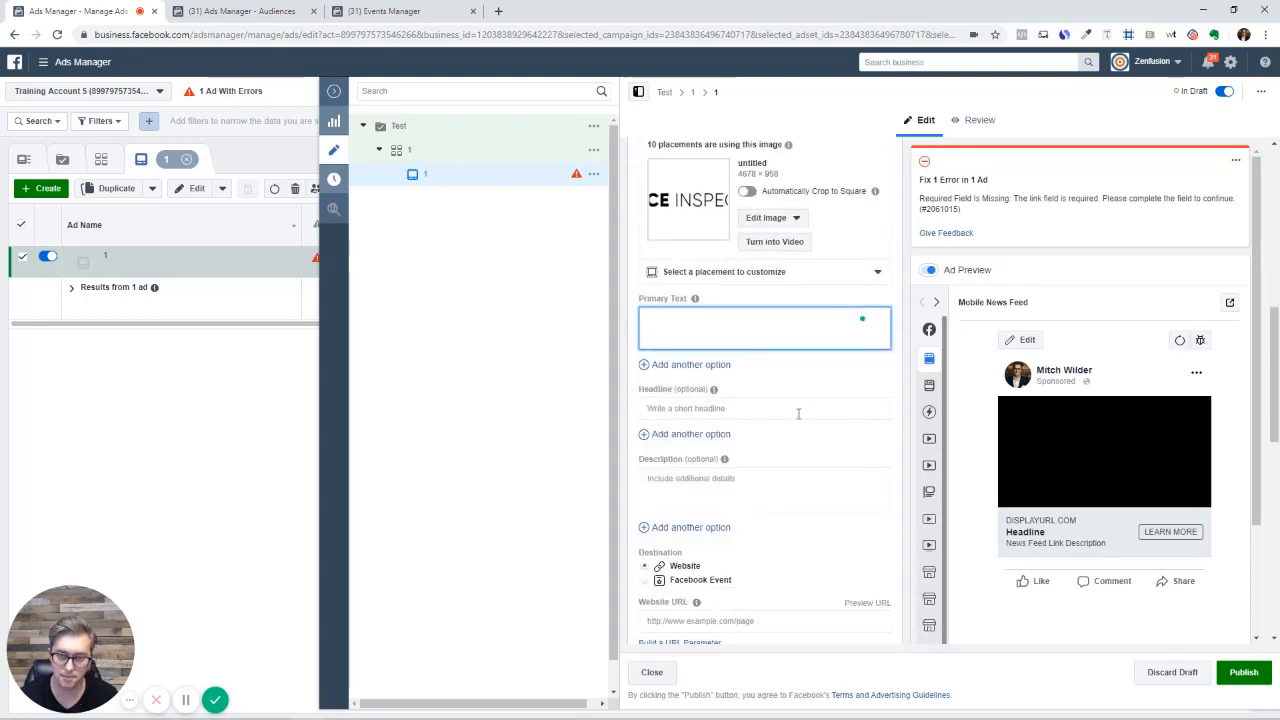
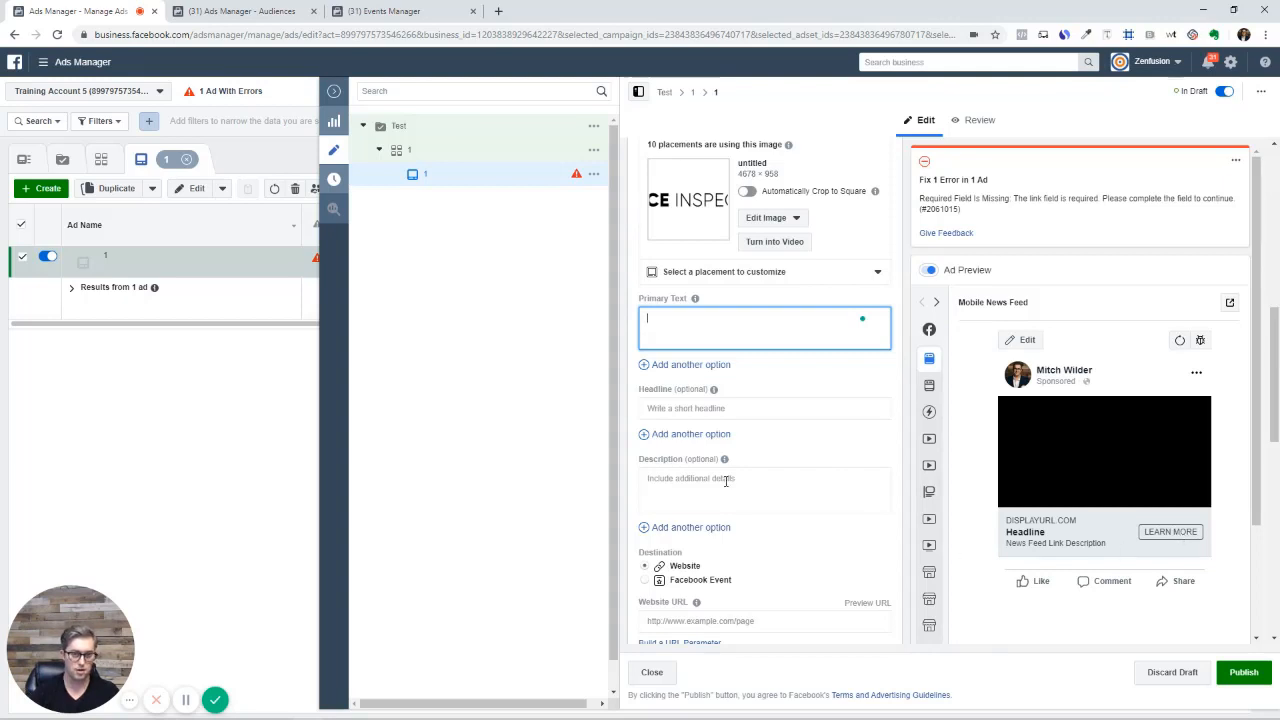
Keep Learn More as the ad's call-to-action button
{"action": "scroll", "coordinate": [726, 481], "scroll_direction": "down", "scroll_amount": 2}
{"action": "left_click", "coordinate": [692, 528]}
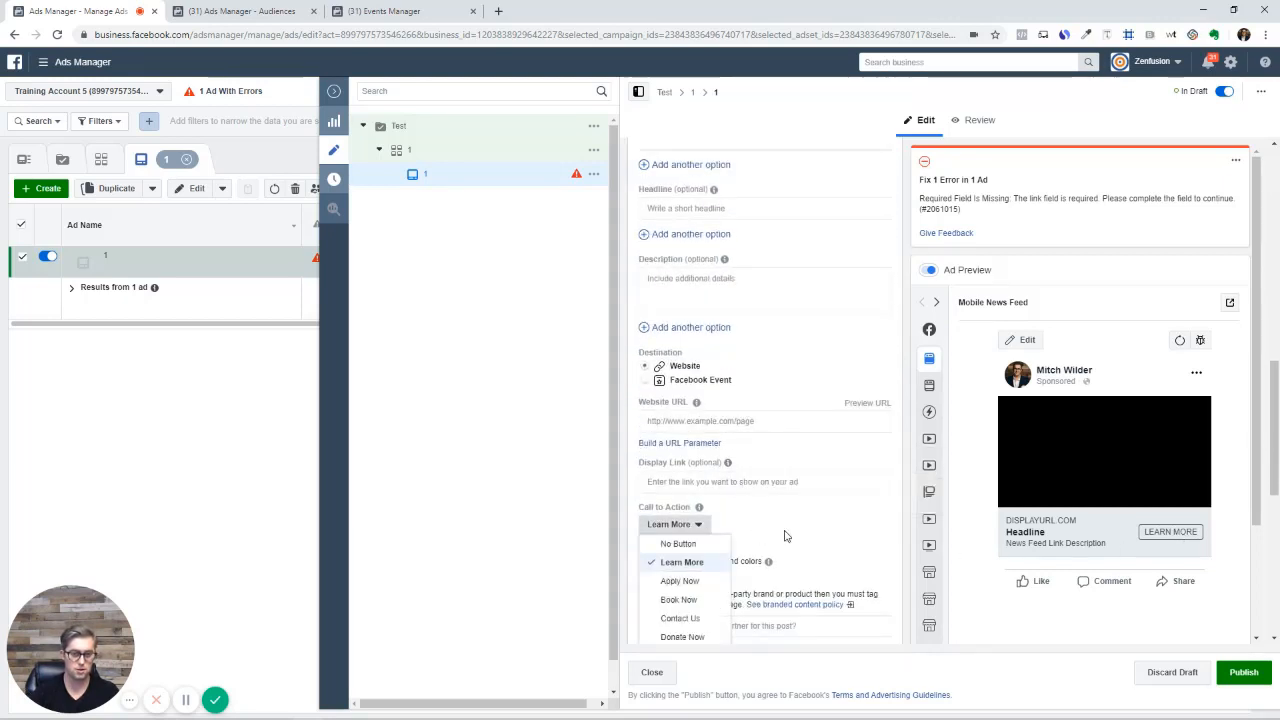
{"action": "scroll", "coordinate": [700, 583], "scroll_direction": "down", "scroll_amount": 2}
{"action": "left_click", "coordinate": [801, 529]}
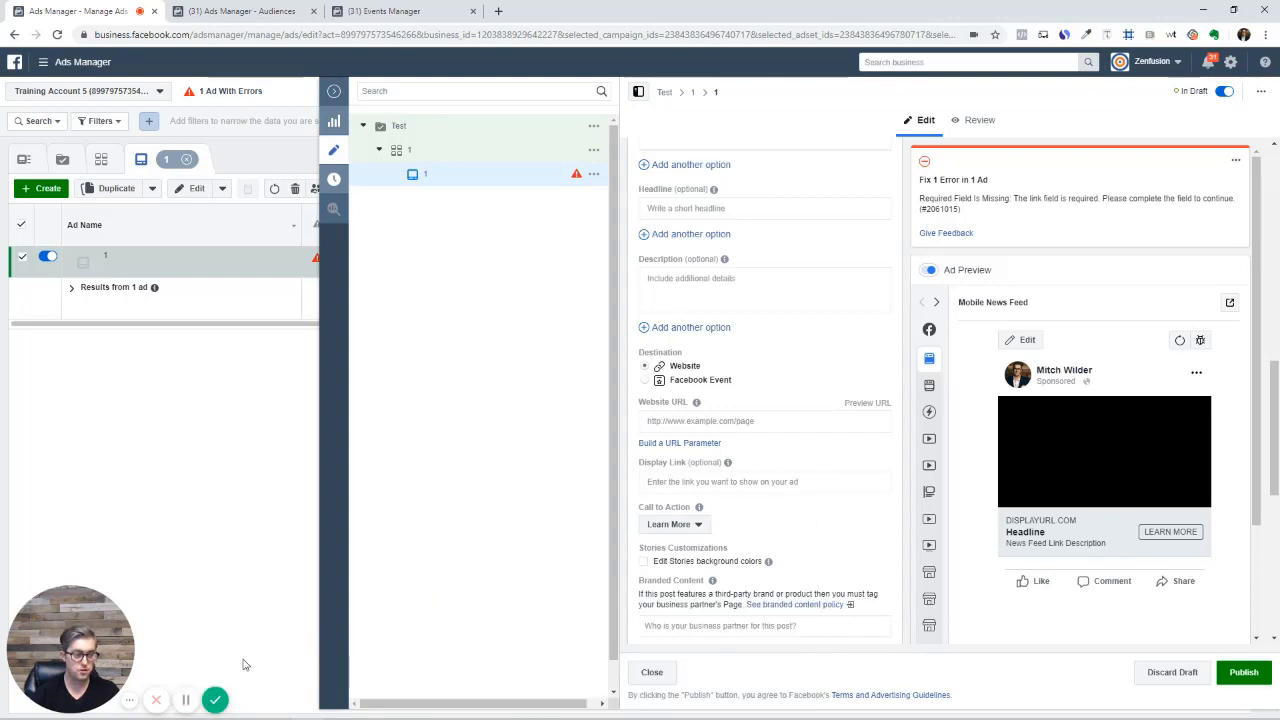
{"action": "left_click", "coordinate": [129, 702]}
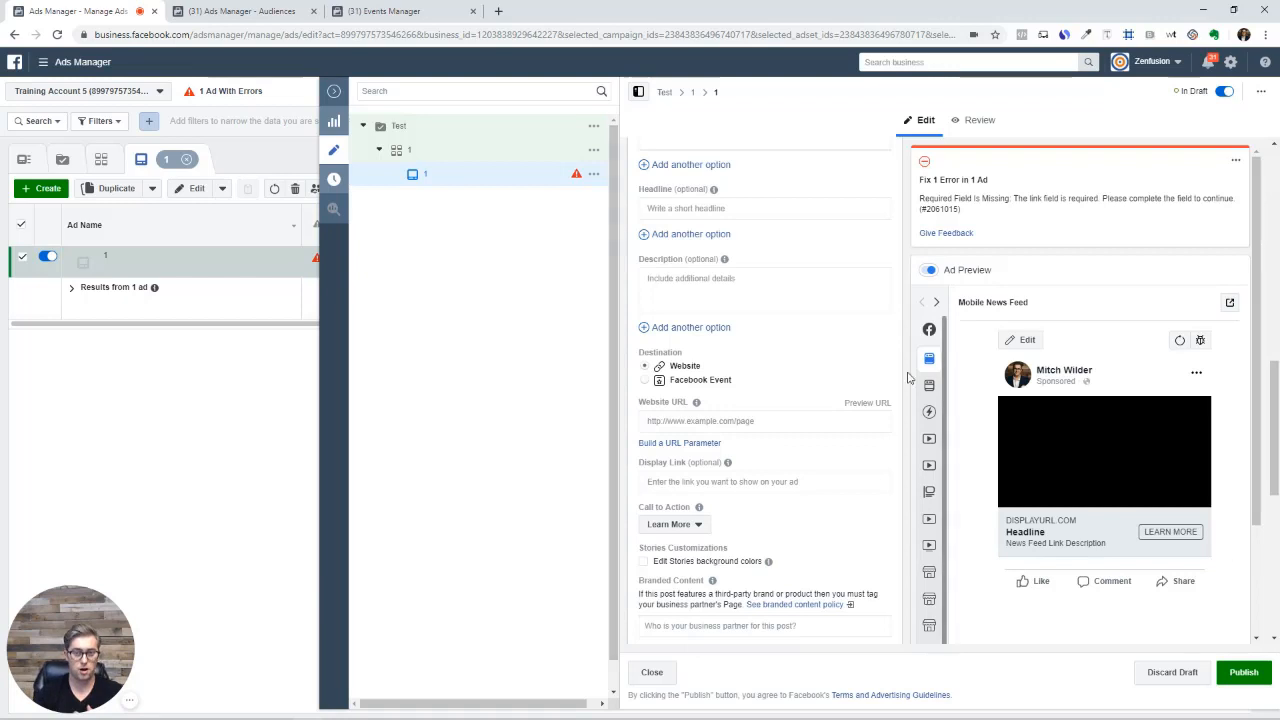
Clear the ad's current image and start adding a new image from Add Media
{"action": "scroll", "coordinate": [822, 380], "scroll_direction": "up", "scroll_amount": 5}
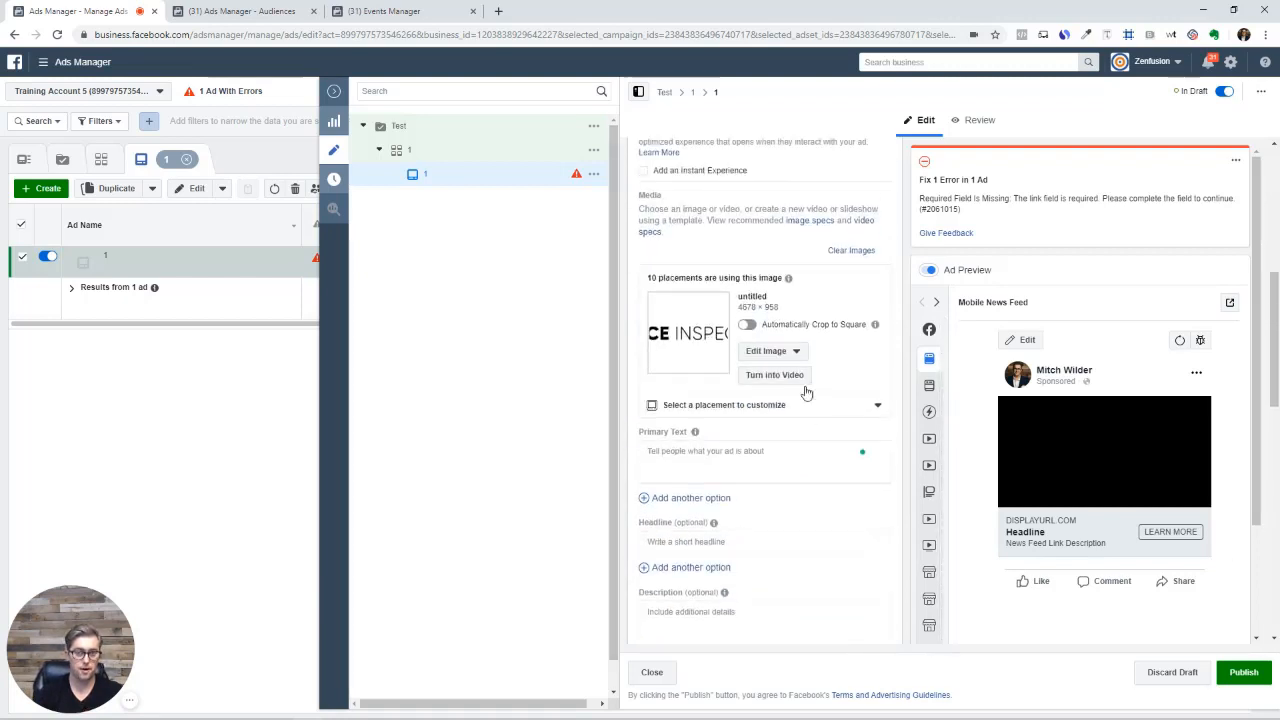
{"action": "mouse_move", "coordinate": [806, 289]}
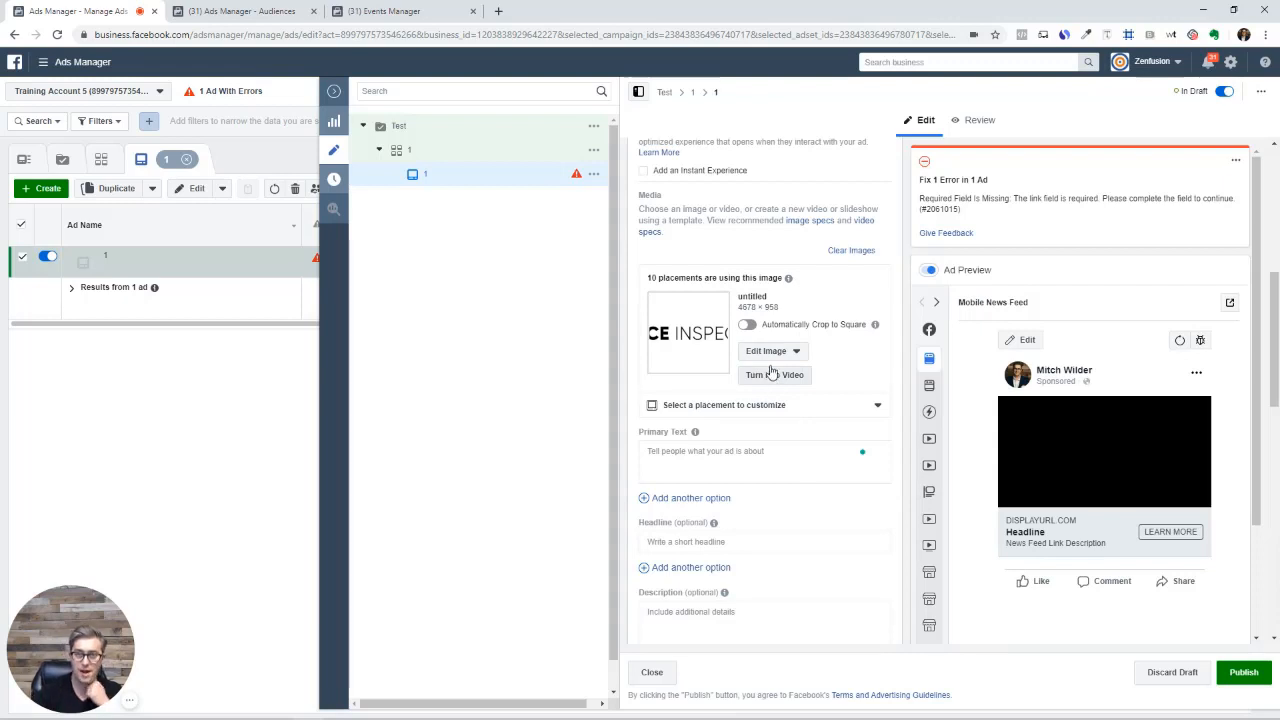
{"action": "left_click", "coordinate": [845, 252]}
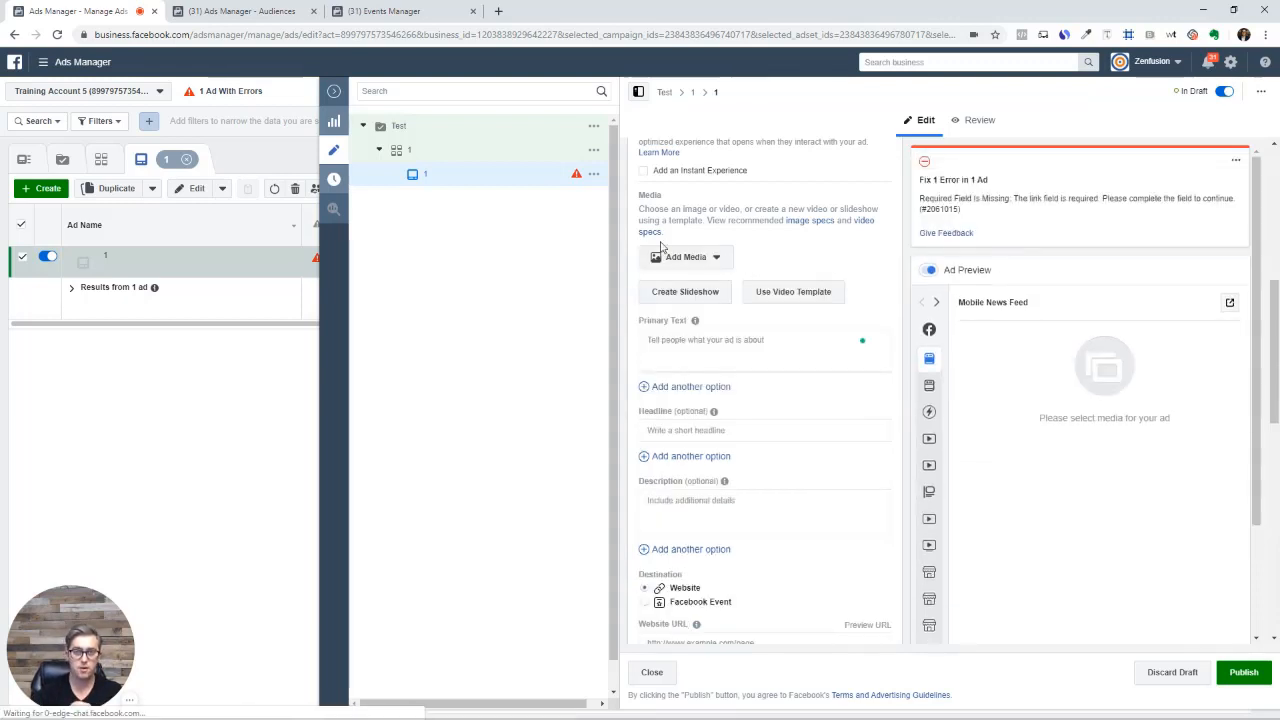
{"action": "left_click", "coordinate": [686, 257]}
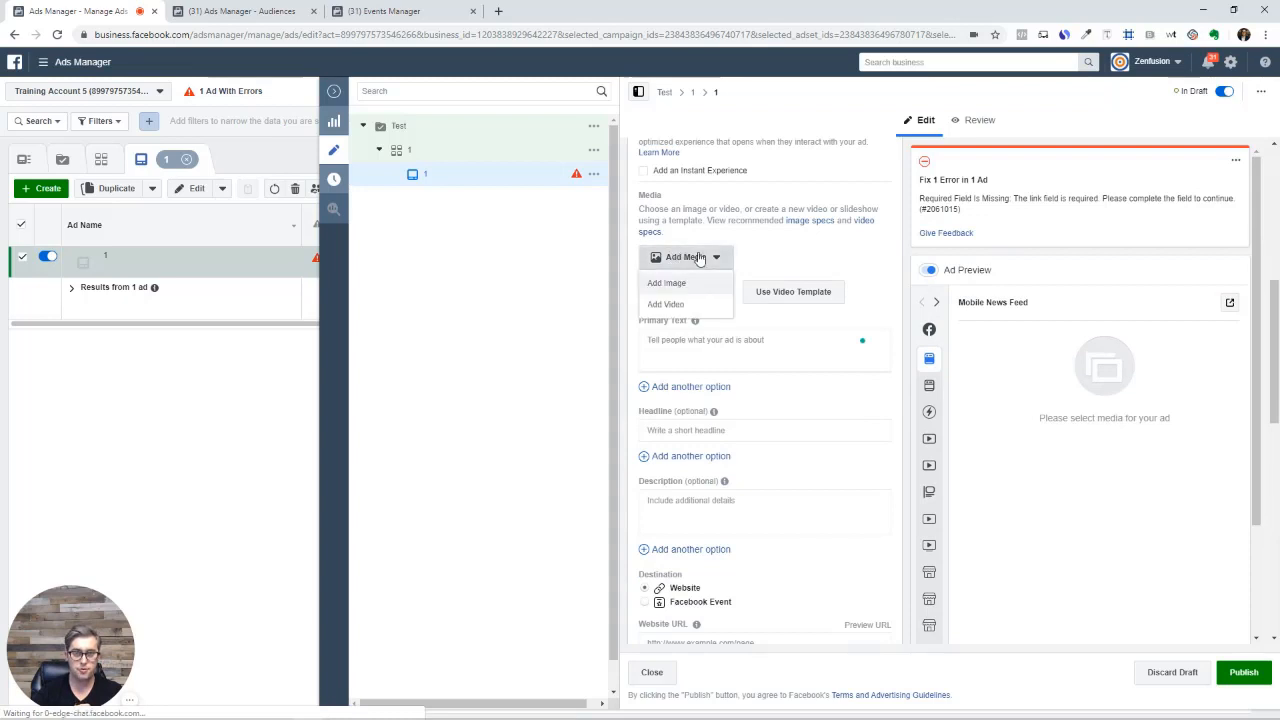
{"action": "left_click", "coordinate": [676, 284]}
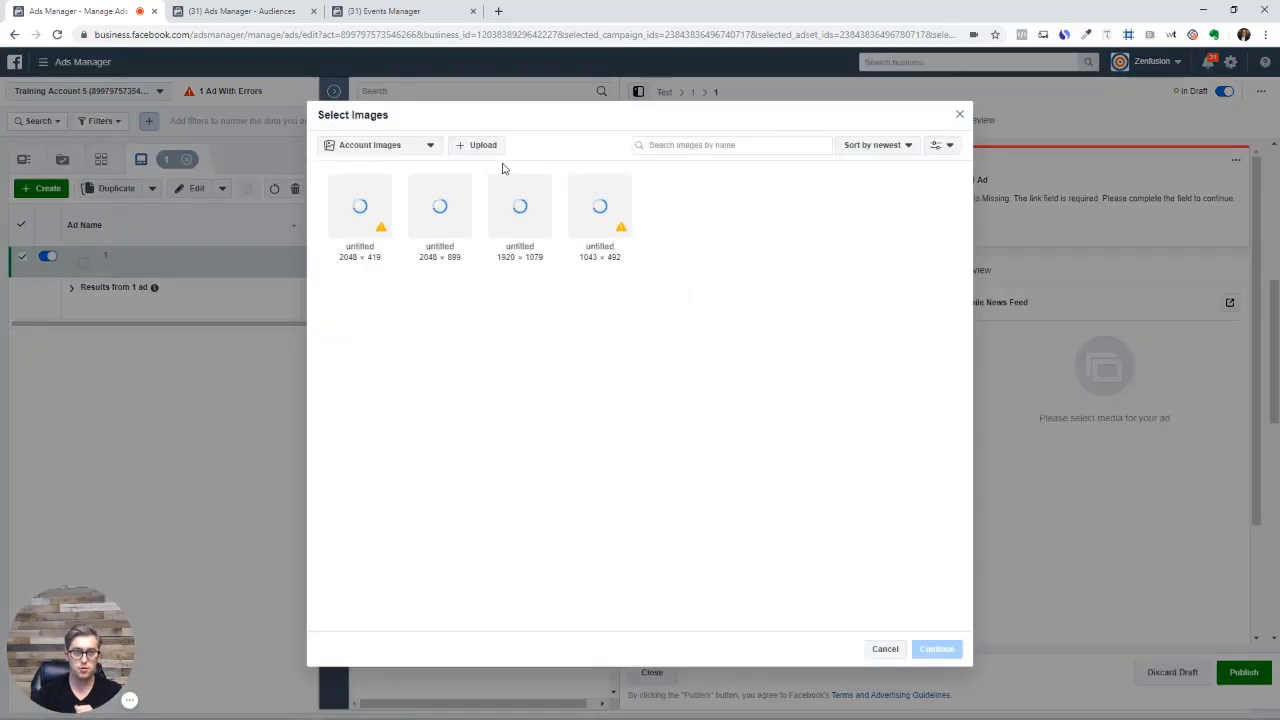
Switch the image source to Stock Photos and search for 'home'
{"action": "left_click", "coordinate": [384, 147]}
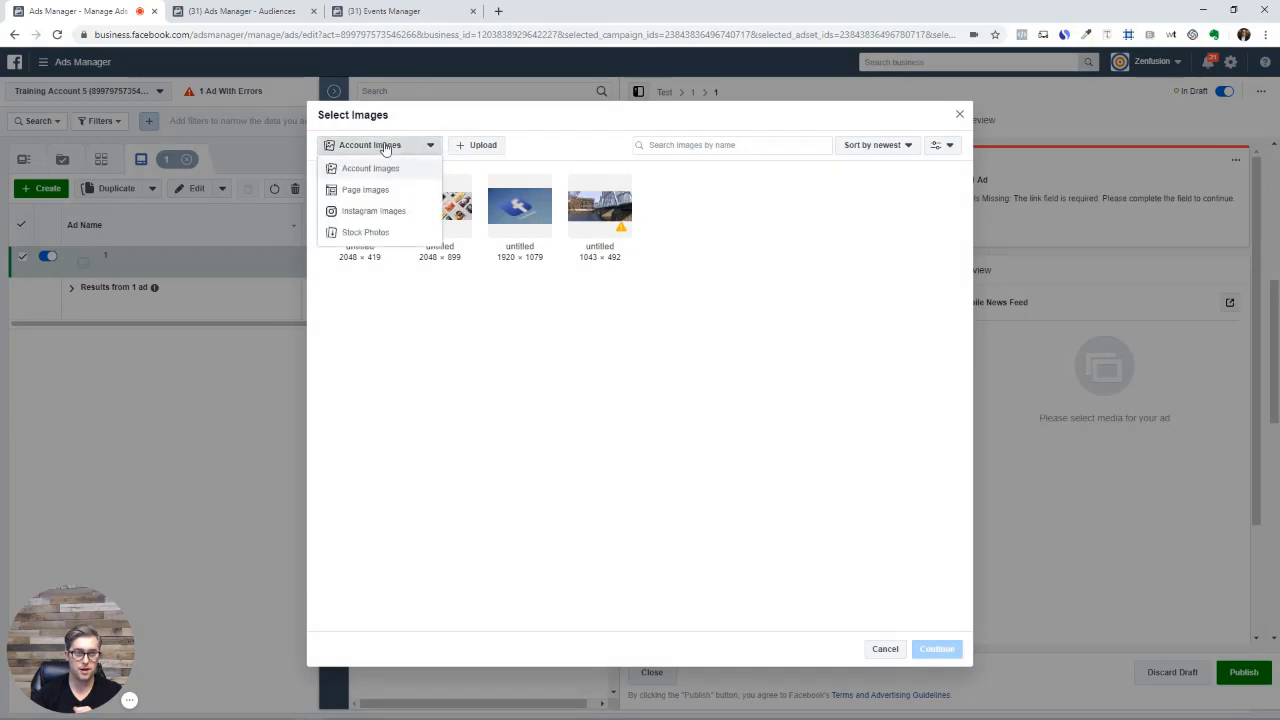
{"action": "left_click", "coordinate": [392, 233]}
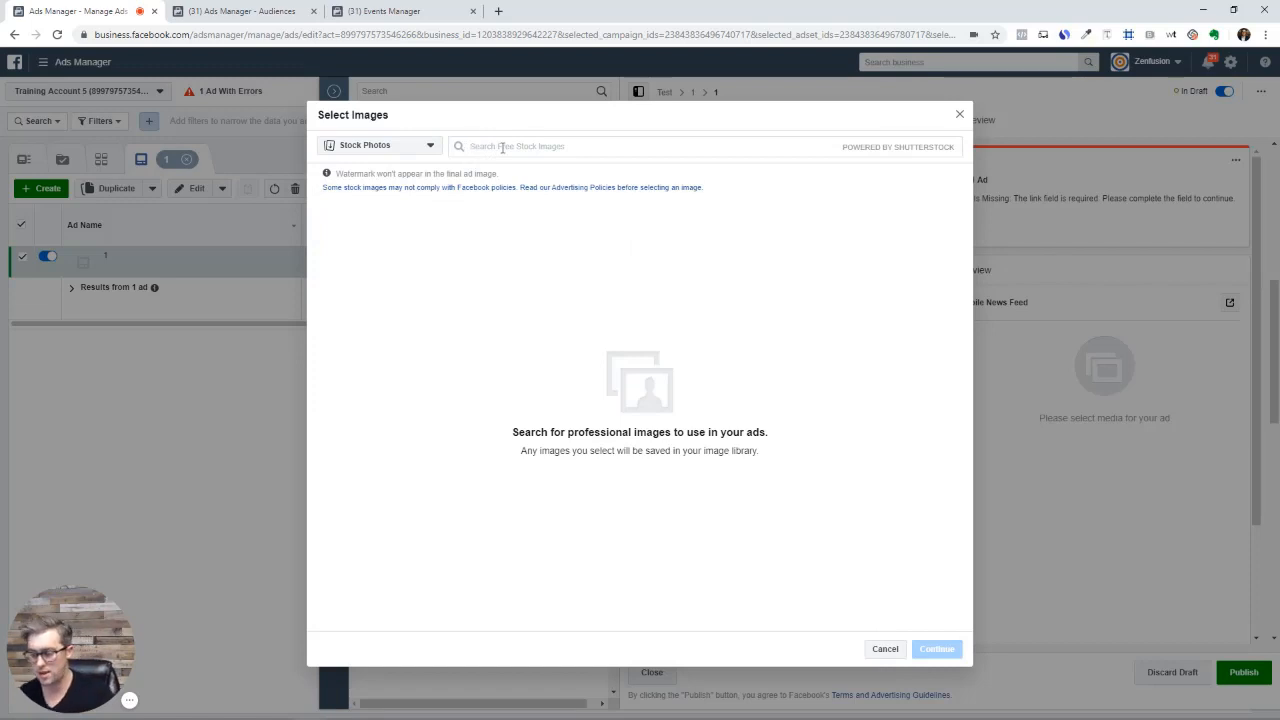
{"action": "type", "text": "home"}
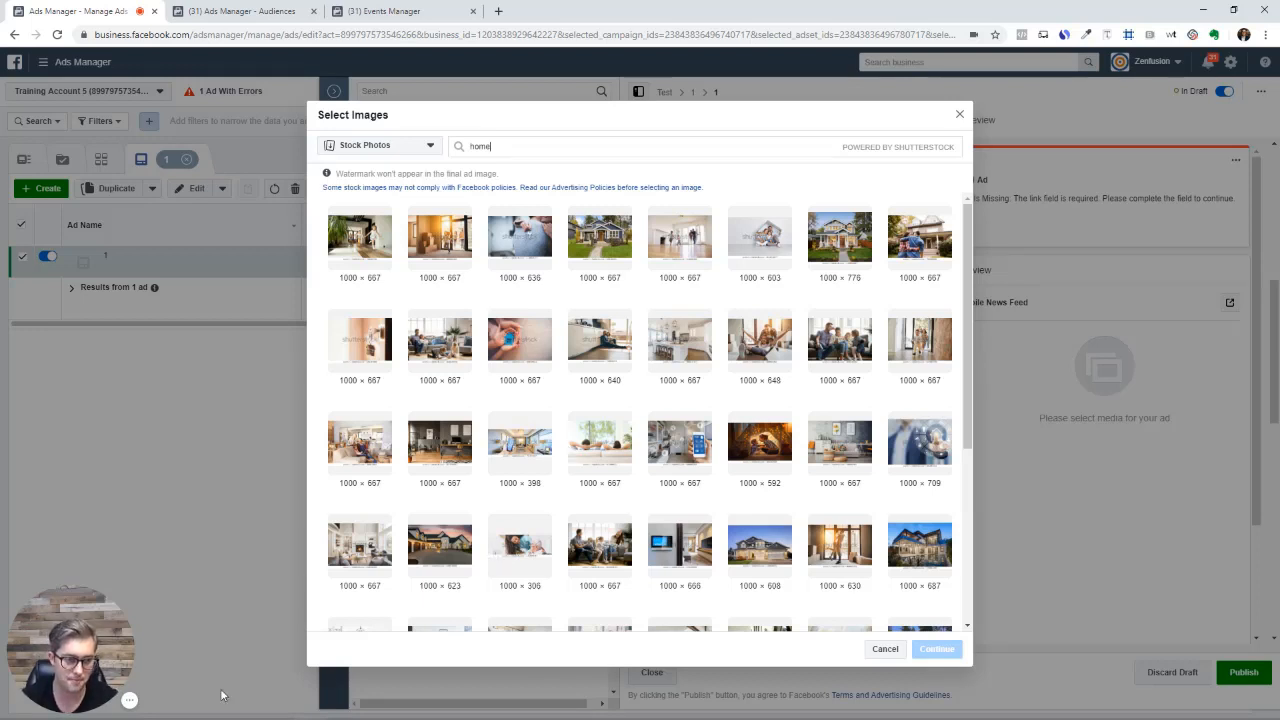
{"action": "left_click", "coordinate": [185, 700]}
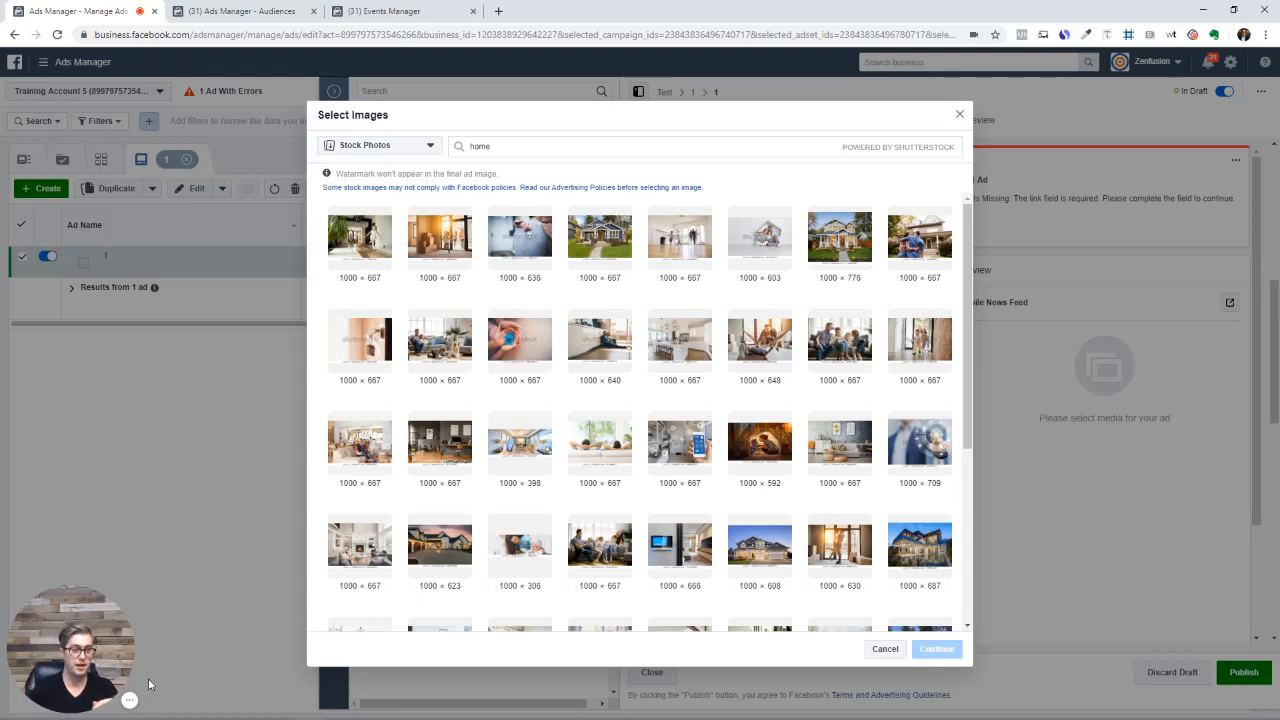
Reopen the image picker on Stock Photos and confirm the 1000×623 house photo for the ad
{"action": "left_click", "coordinate": [960, 116]}
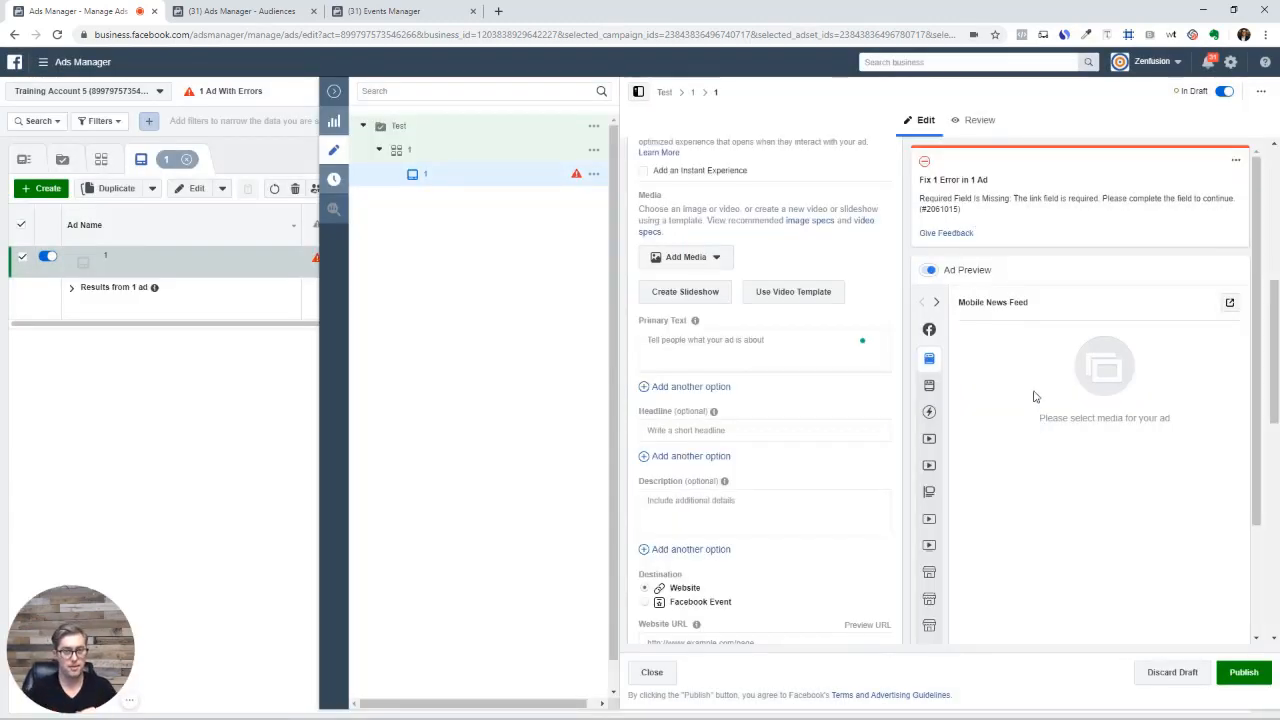
{"action": "left_click", "coordinate": [722, 259]}
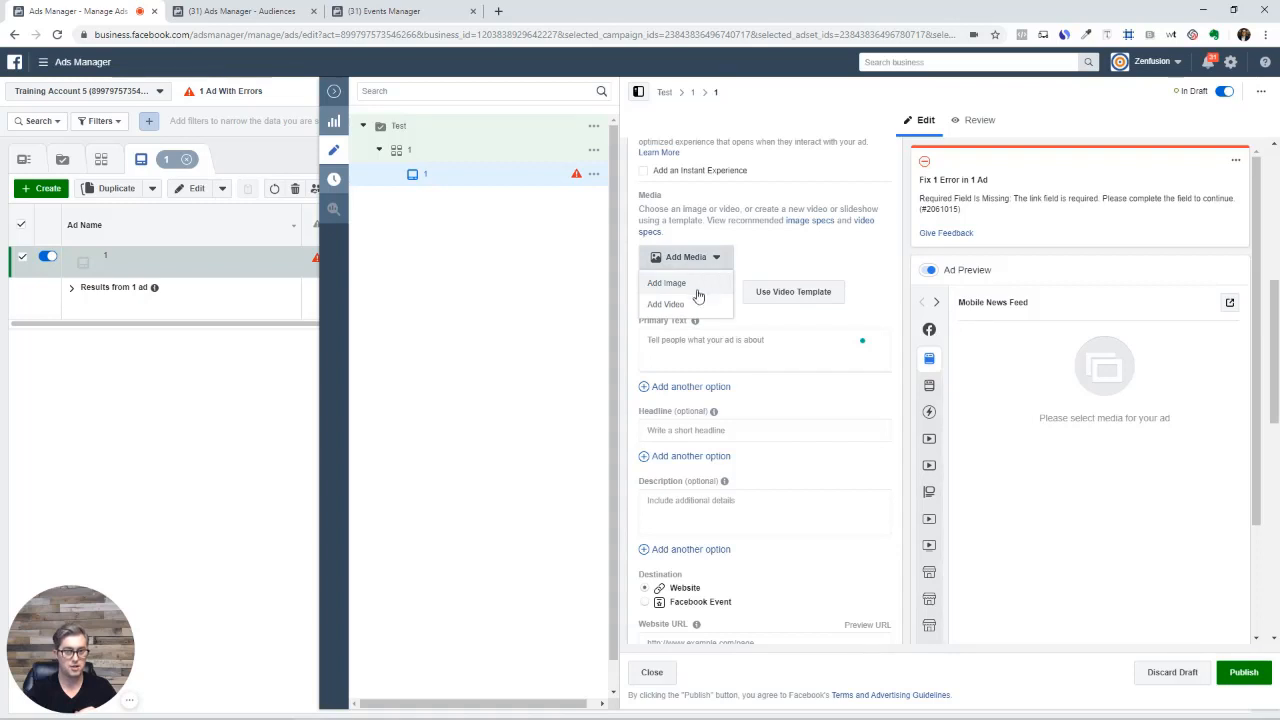
{"action": "left_click", "coordinate": [697, 291]}
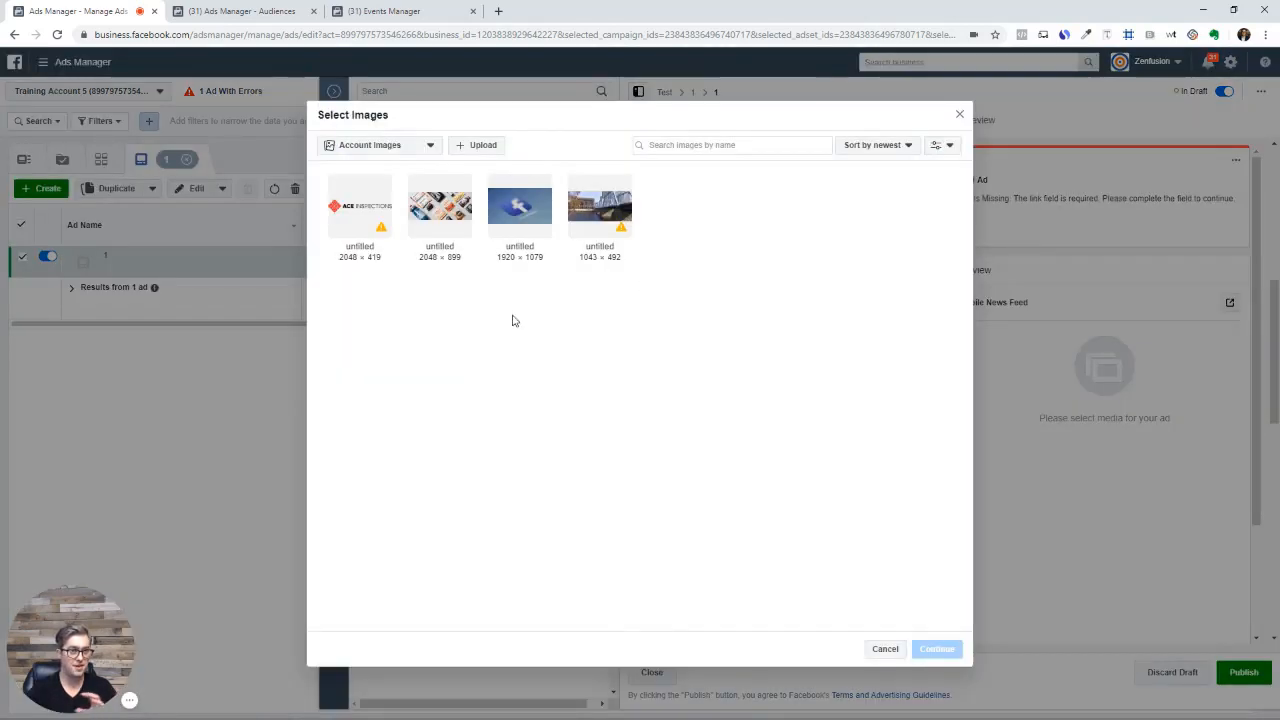
{"action": "left_click", "coordinate": [429, 147]}
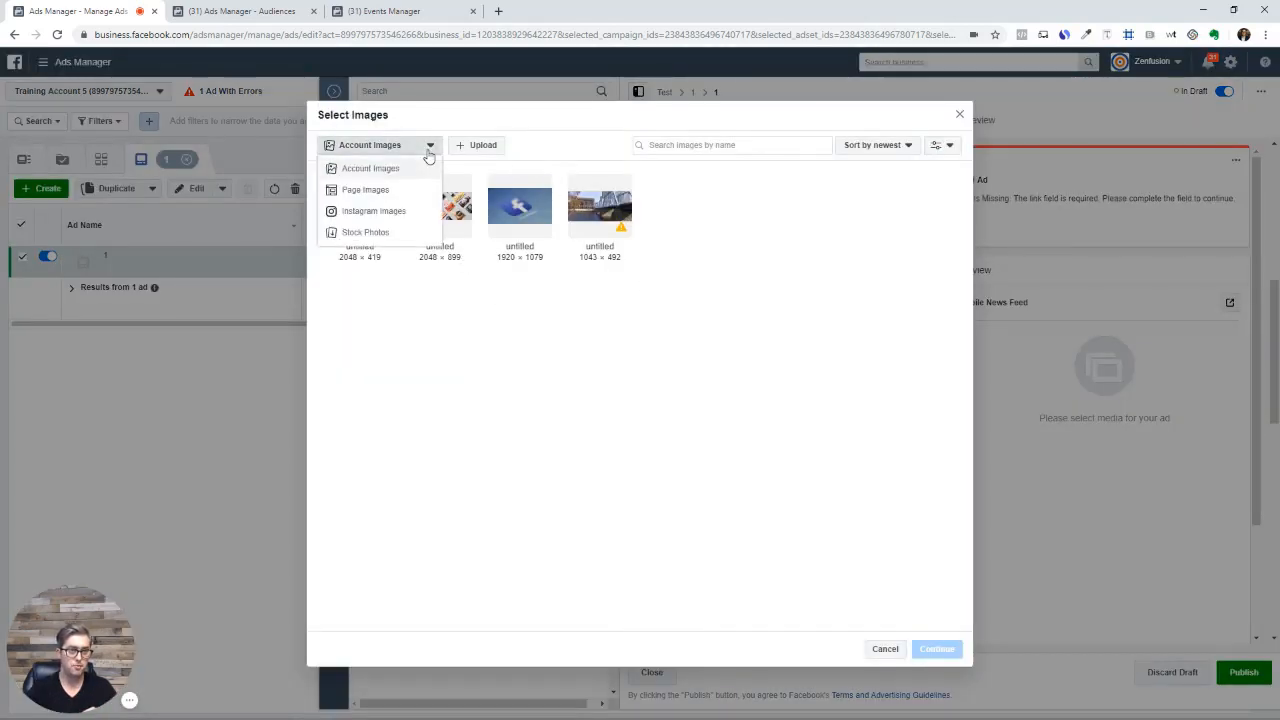
{"action": "left_click", "coordinate": [387, 233]}
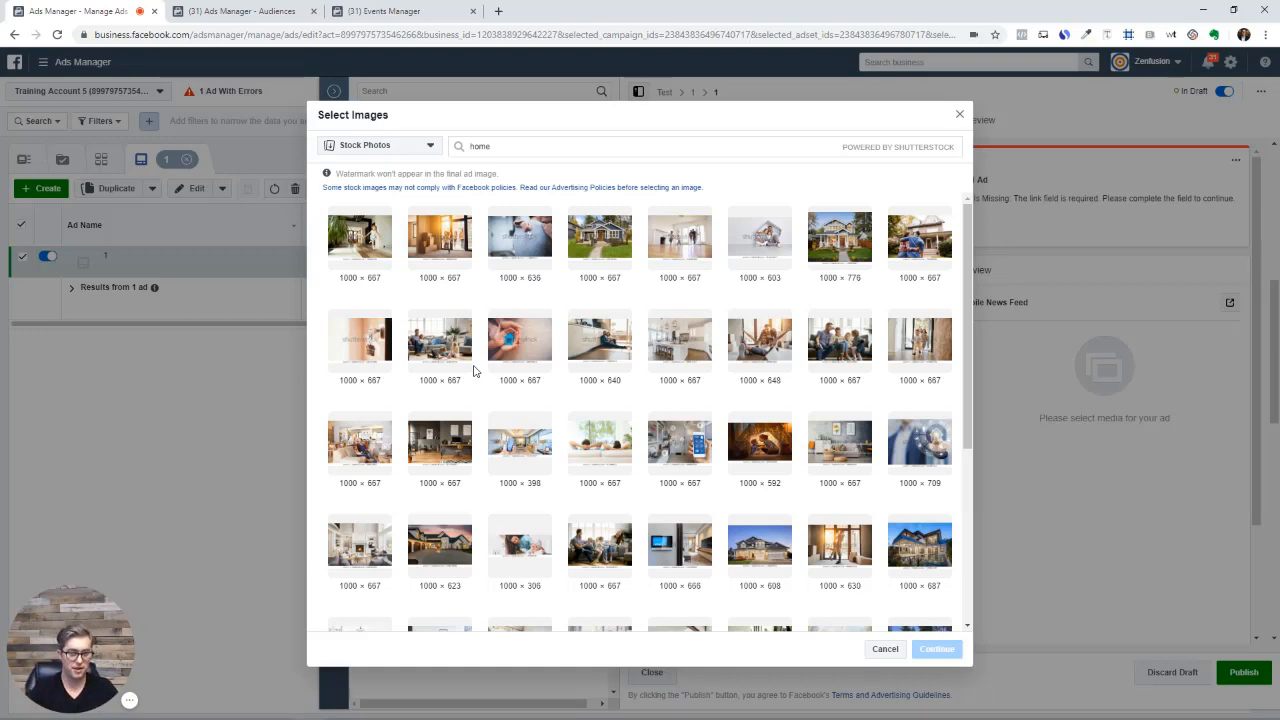
{"action": "left_click", "coordinate": [437, 557]}
{"action": "left_click", "coordinate": [934, 650]}
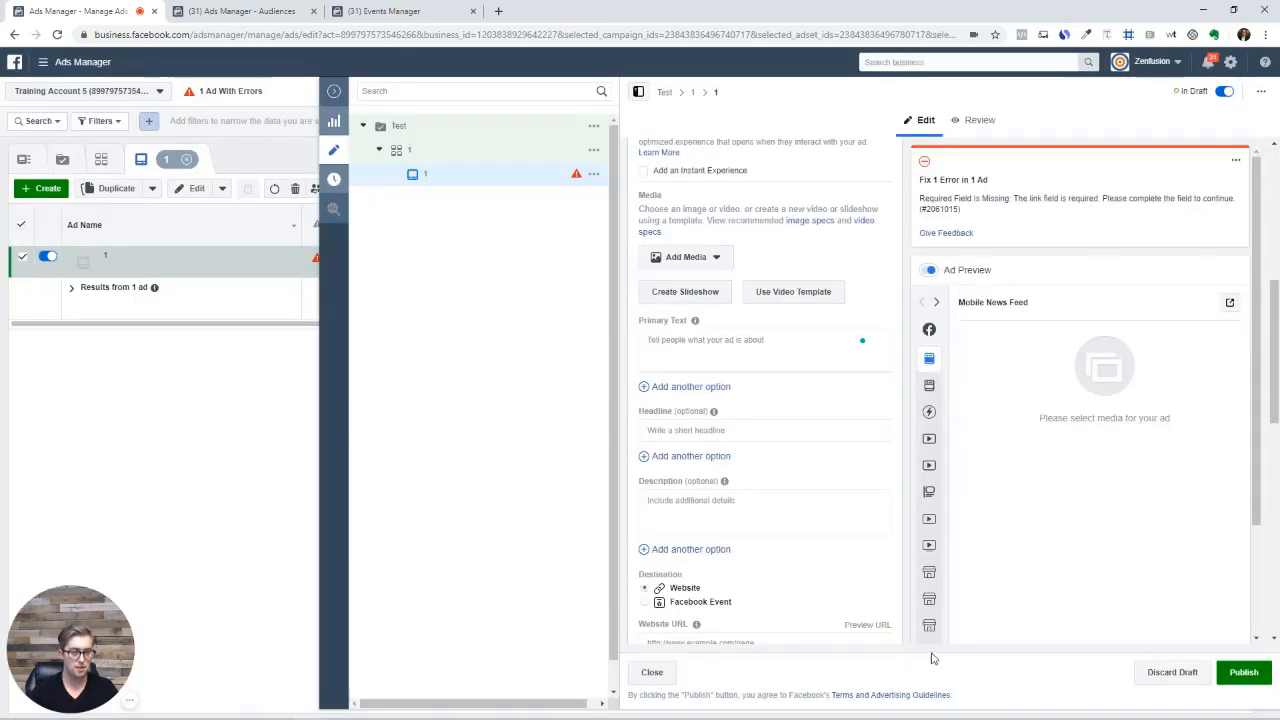
{"action": "scroll", "coordinate": [850, 345], "scroll_direction": "down", "scroll_amount": 3}
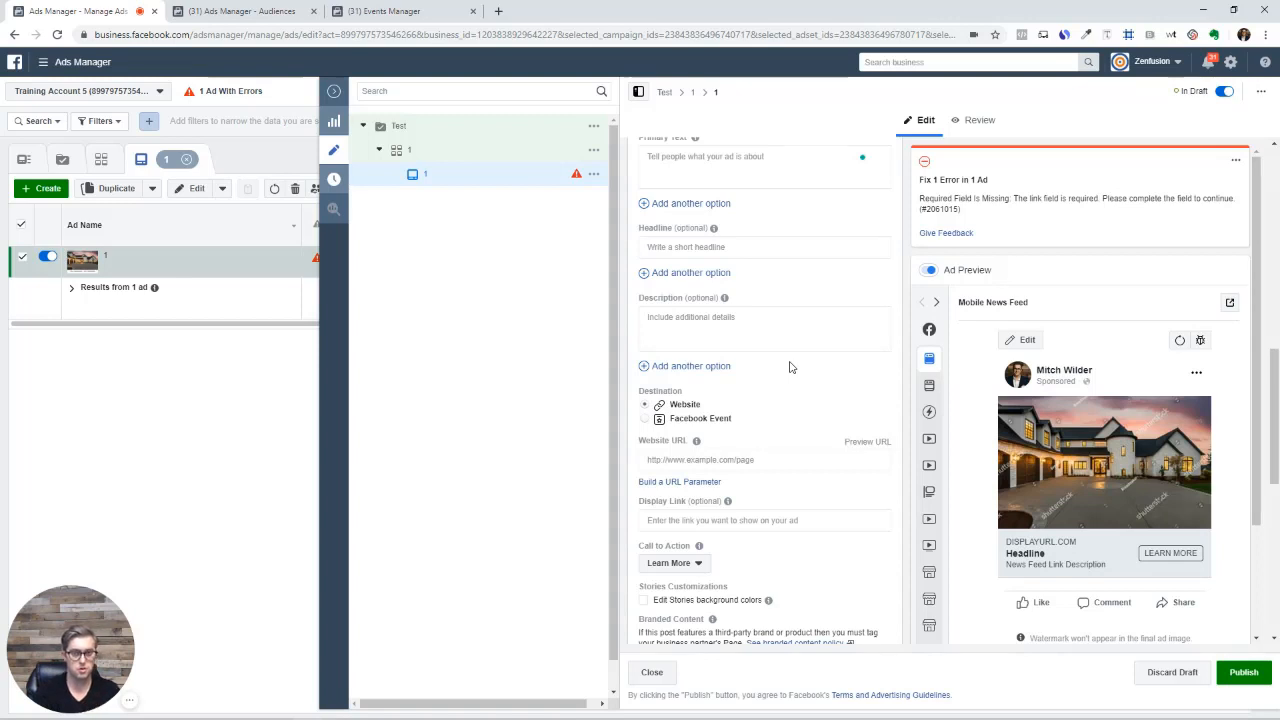
Scroll down to the Tracking section, where the Facebook Pixel is flagged not active
{"action": "scroll", "coordinate": [788, 370], "scroll_direction": "down", "scroll_amount": 1}
{"action": "scroll", "coordinate": [788, 370], "scroll_direction": "down", "scroll_amount": 3}
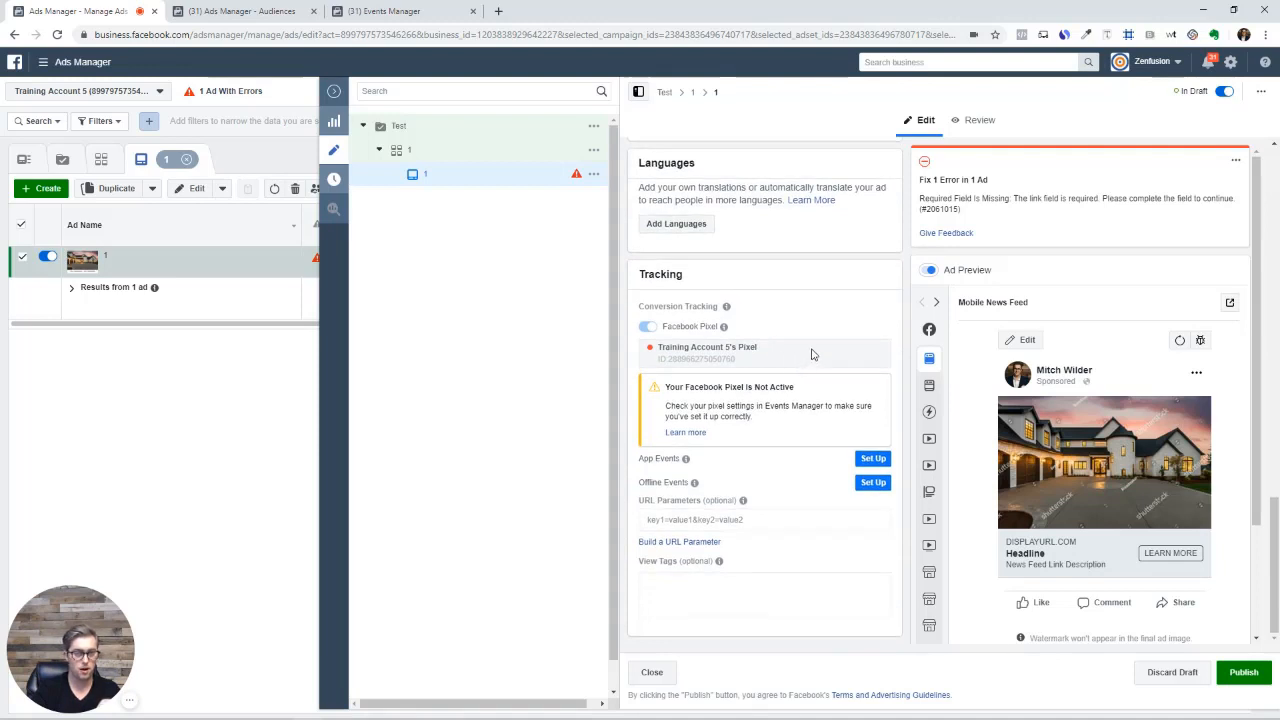
{"action": "scroll", "coordinate": [810, 405], "scroll_direction": "up", "scroll_amount": 2}
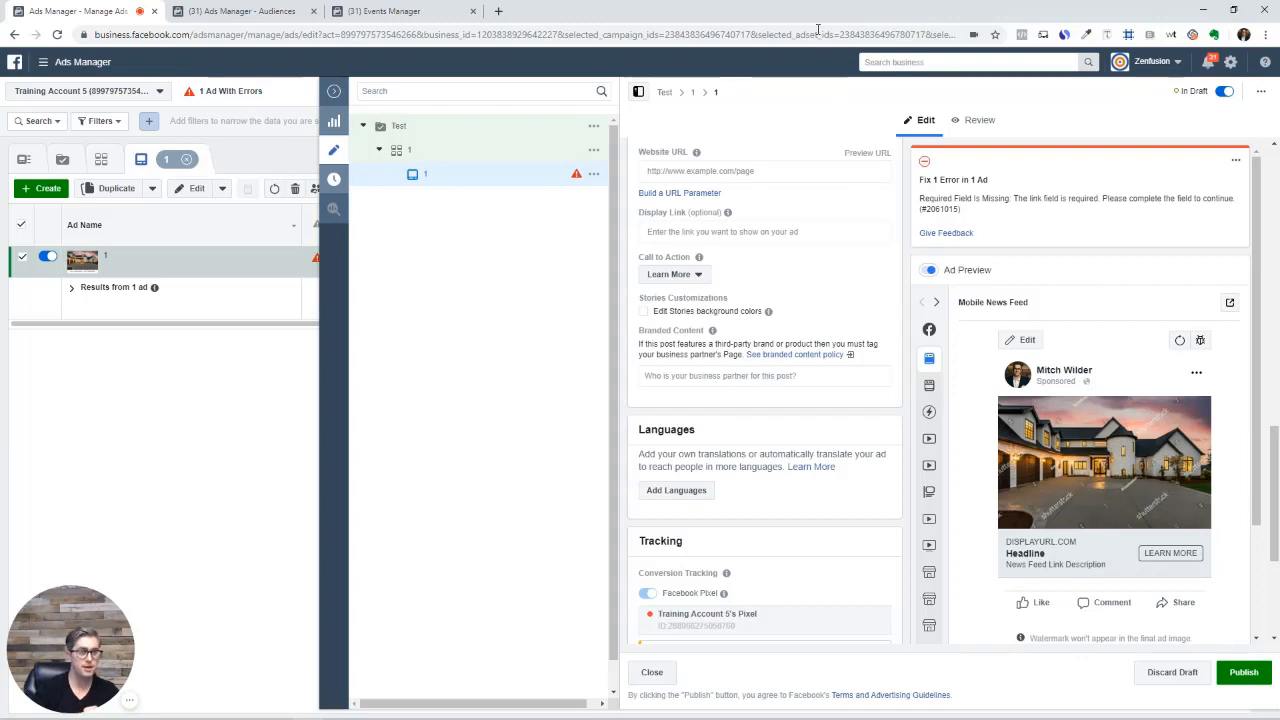
Go to Events Manager and view the pixel's setup instructions
{"action": "left_click", "coordinate": [425, 8]}
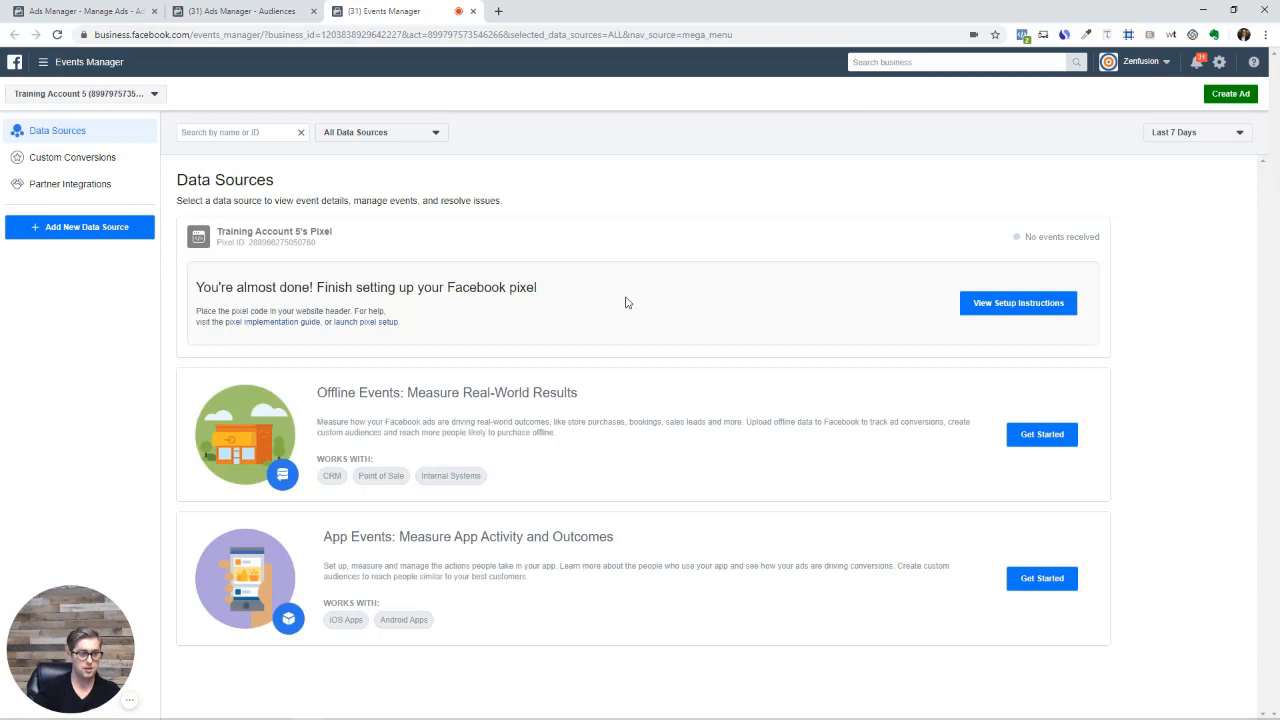
{"action": "left_click", "coordinate": [998, 303]}
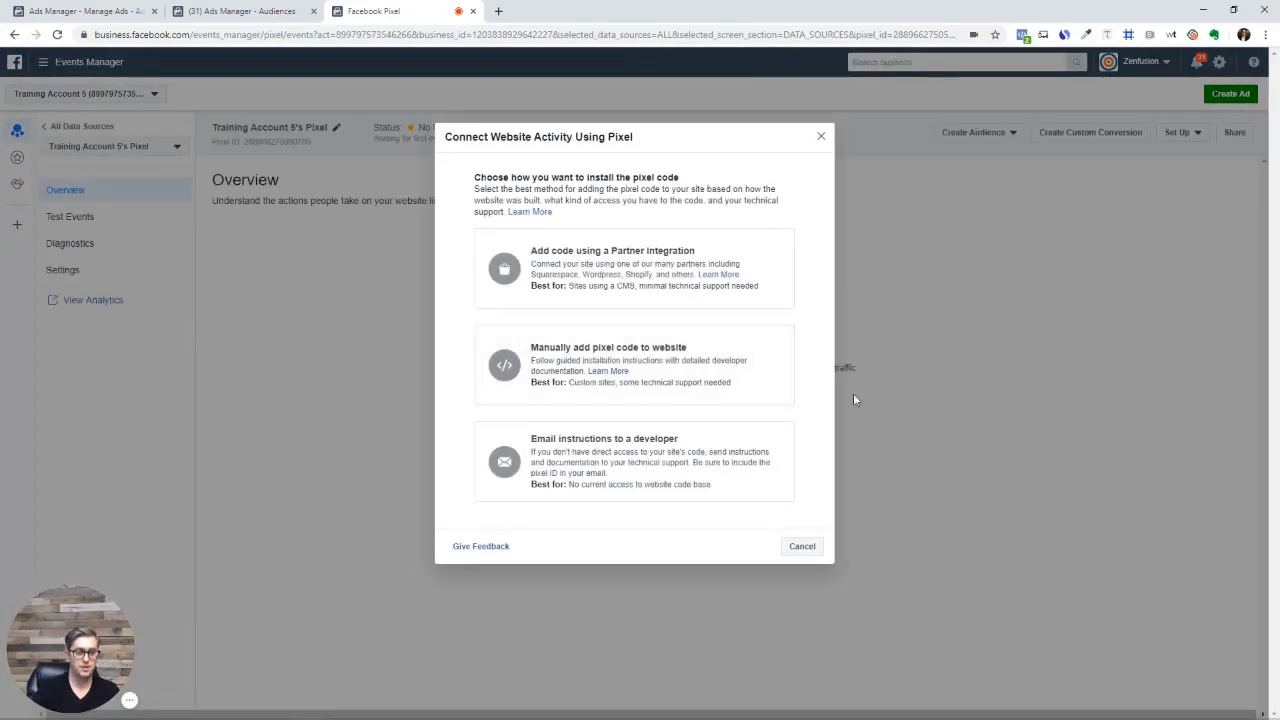
Choose to manually add the pixel code to the website
{"action": "left_click", "coordinate": [129, 700]}
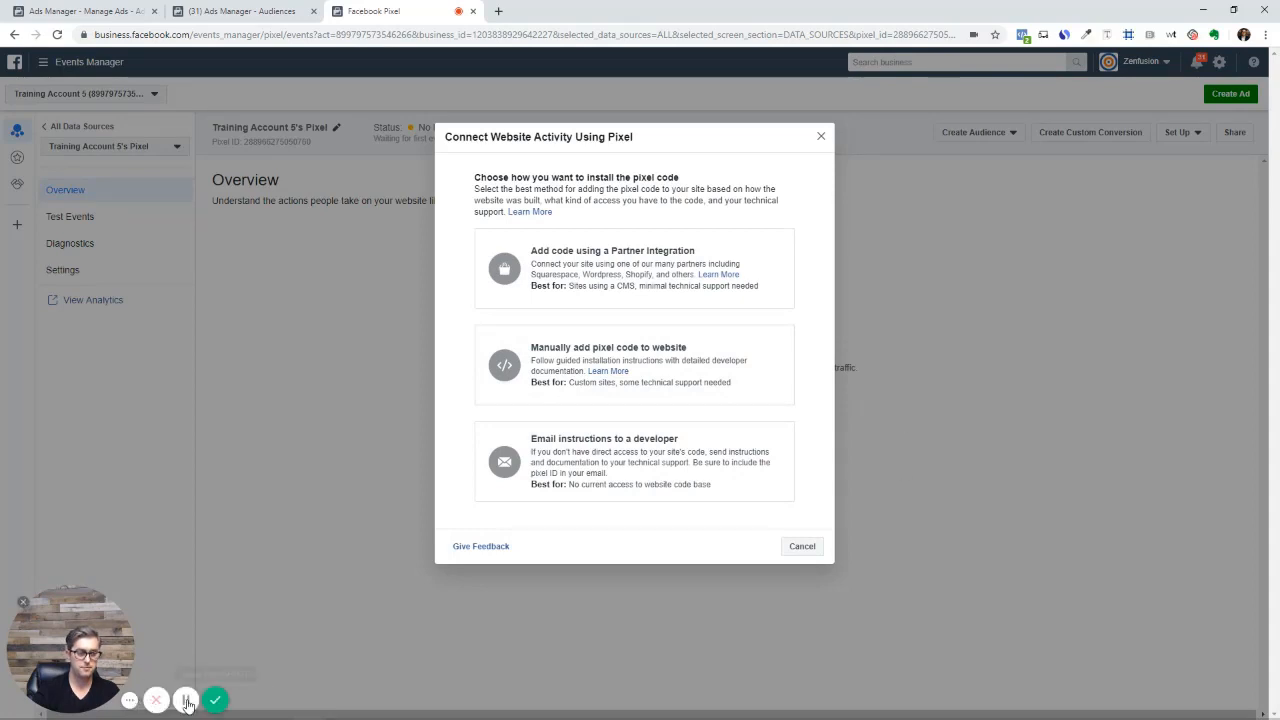
{"action": "left_click", "coordinate": [129, 700]}
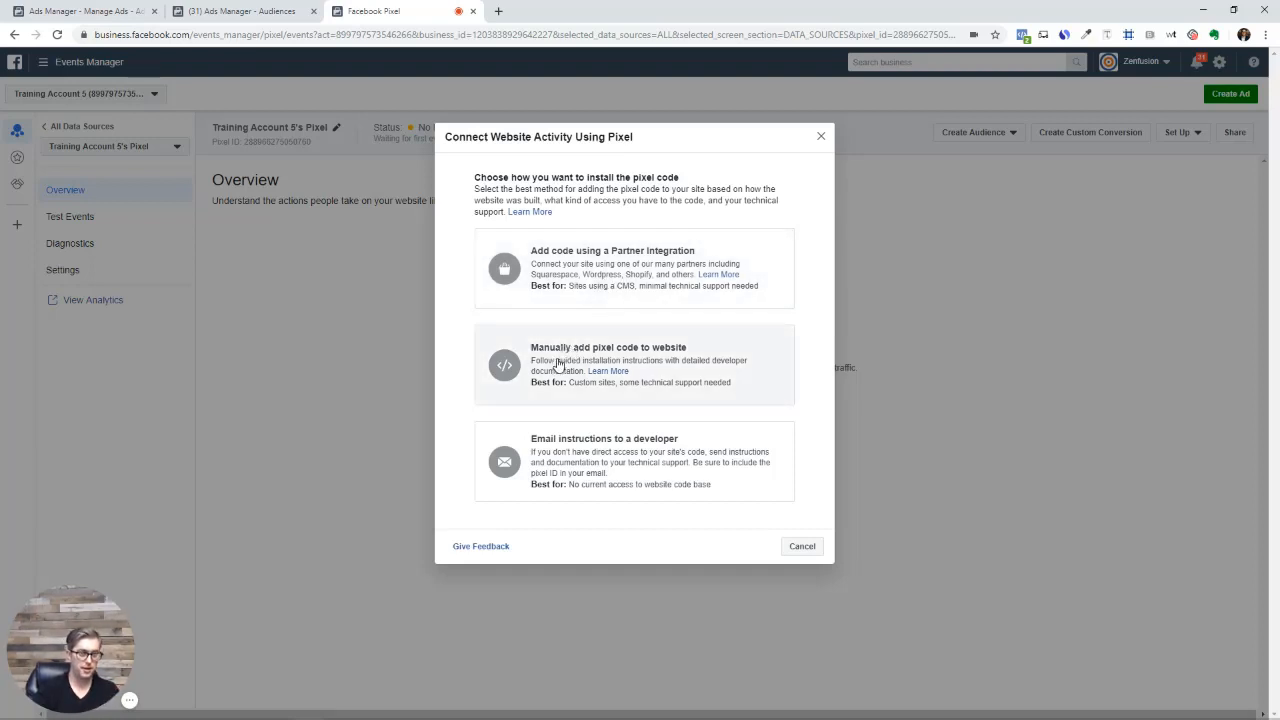
{"action": "left_click", "coordinate": [558, 364]}
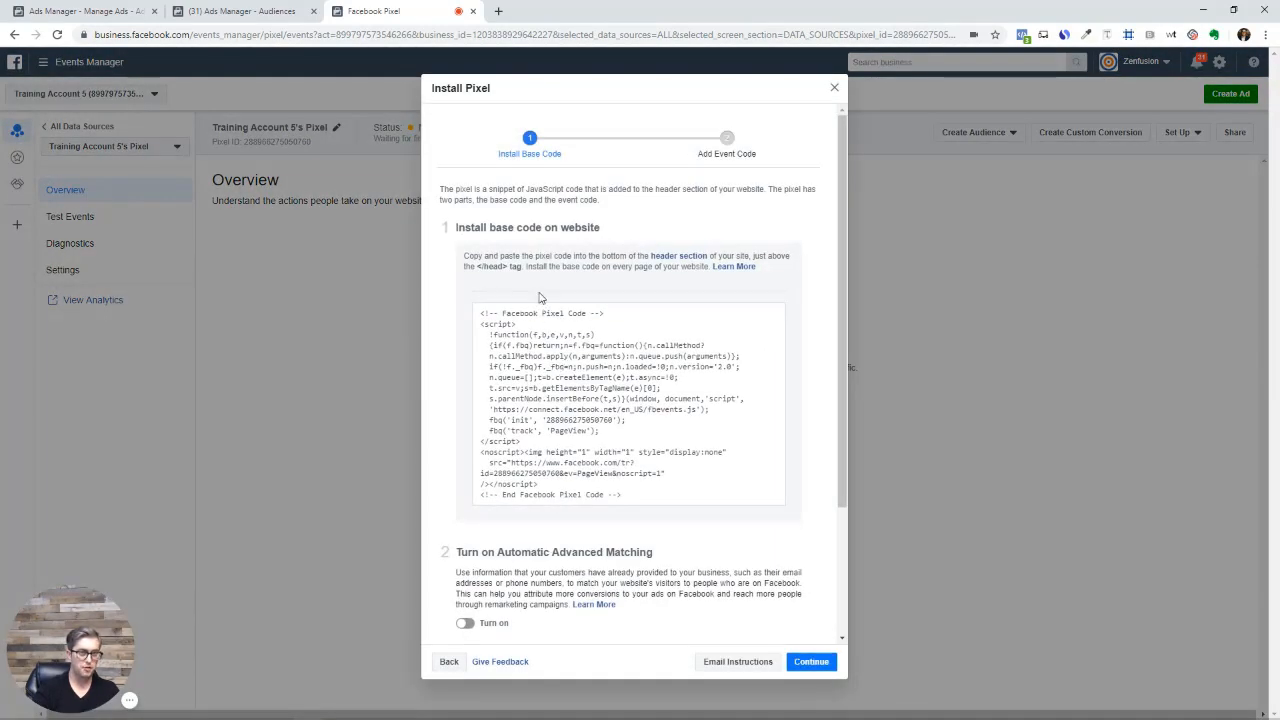
Highlight 'base code' in the heading, review the snippet and its test section, then continue
{"action": "scroll", "coordinate": [541, 298], "scroll_direction": "down", "scroll_amount": 1}
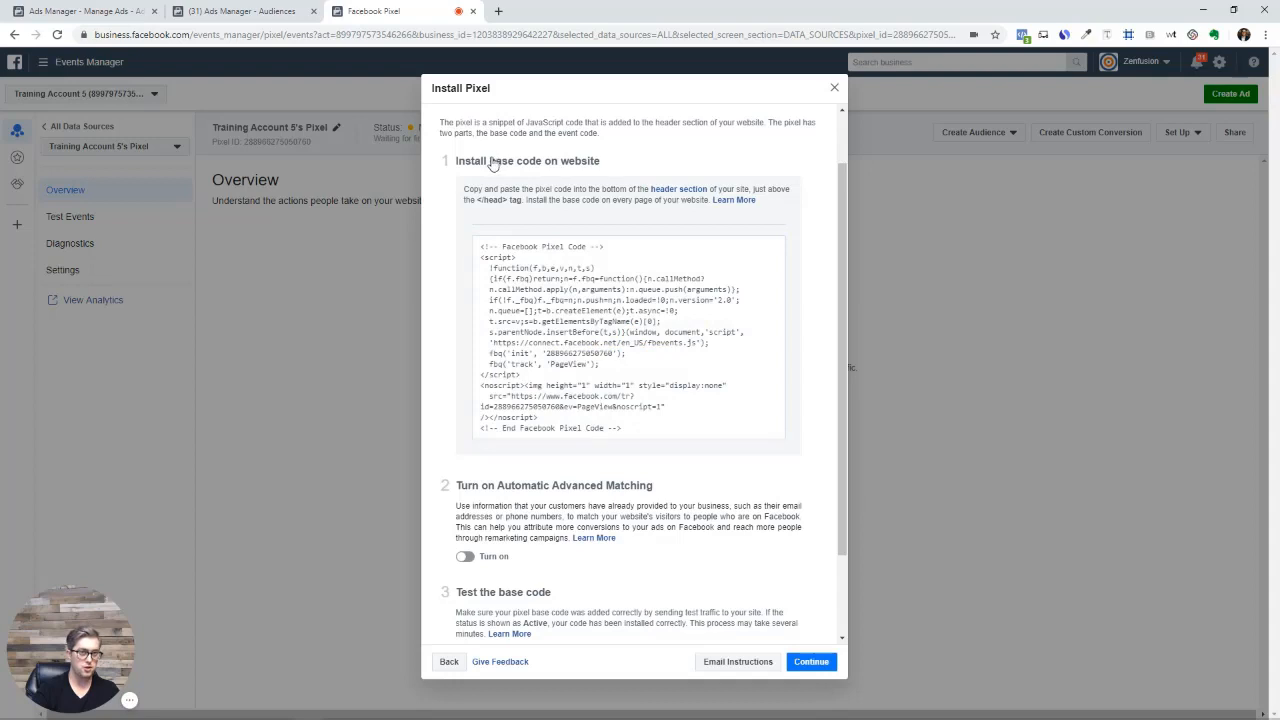
{"action": "left_click_drag", "start_coordinate": [489, 161], "coordinate": [542, 163]}
{"action": "mouse_move", "coordinate": [600, 325]}
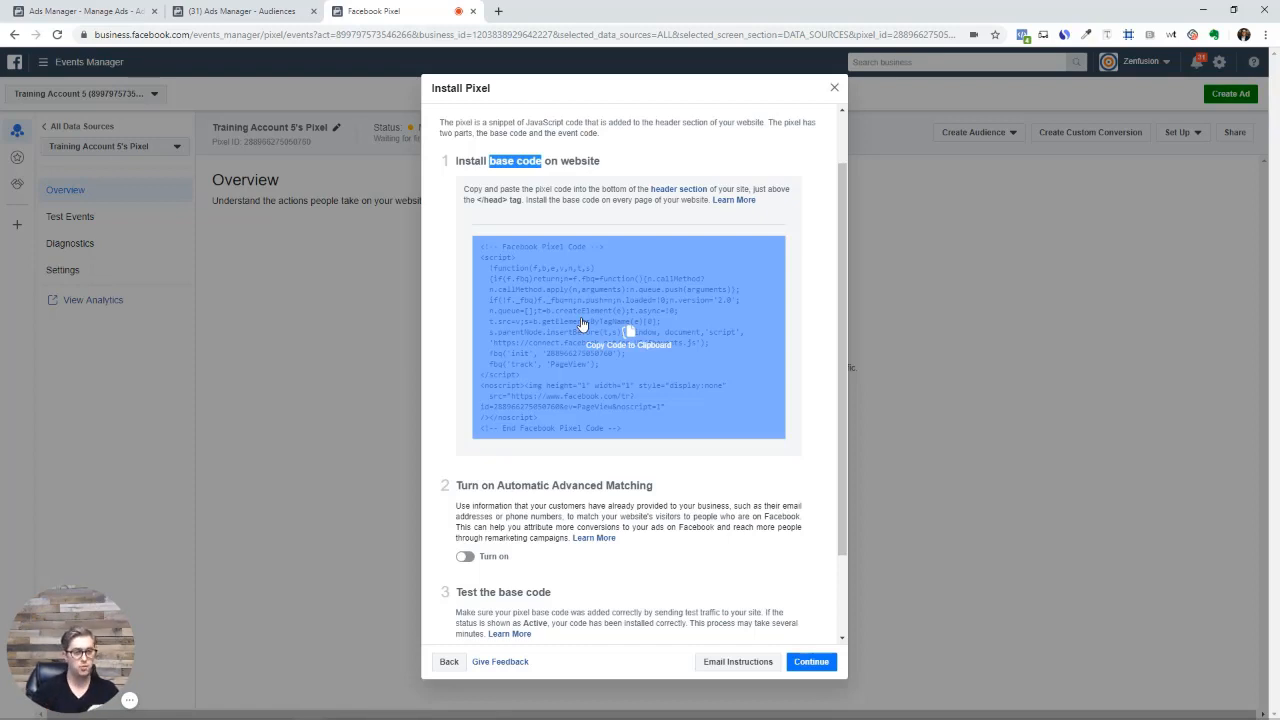
{"action": "scroll", "coordinate": [582, 323], "scroll_direction": "down", "scroll_amount": 2}
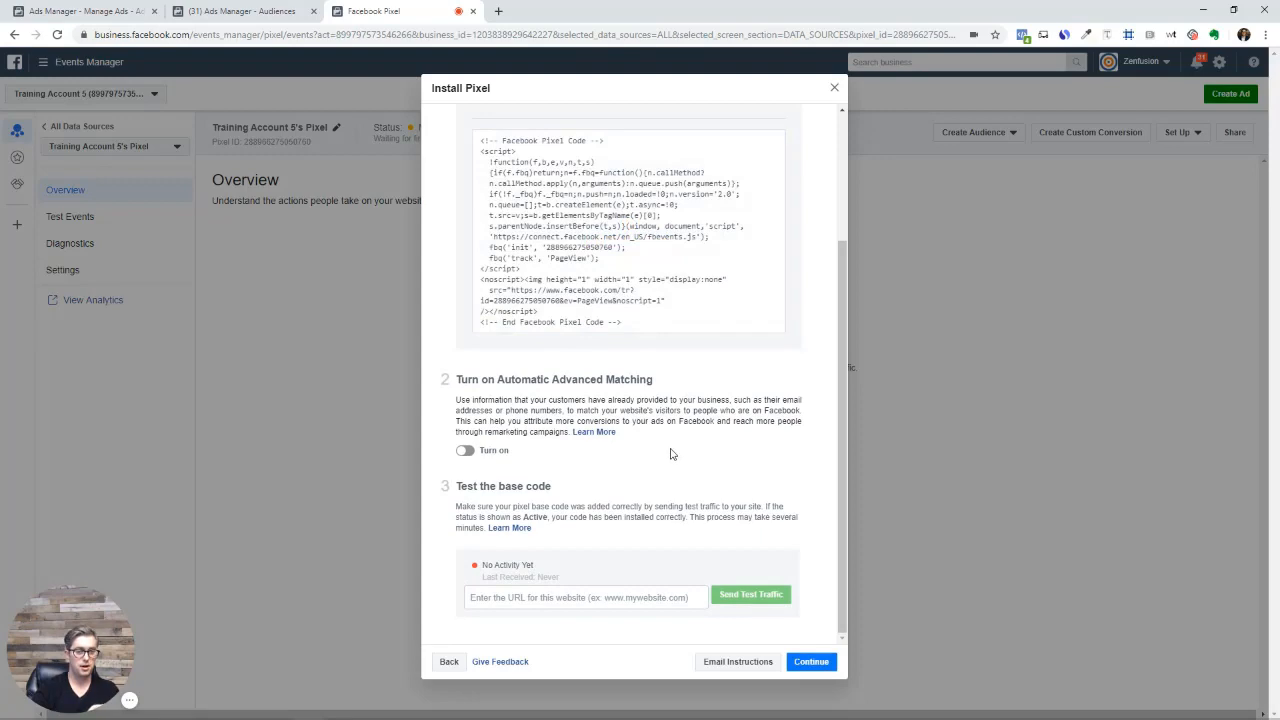
{"action": "scroll", "coordinate": [660, 455], "scroll_direction": "up", "scroll_amount": 3}
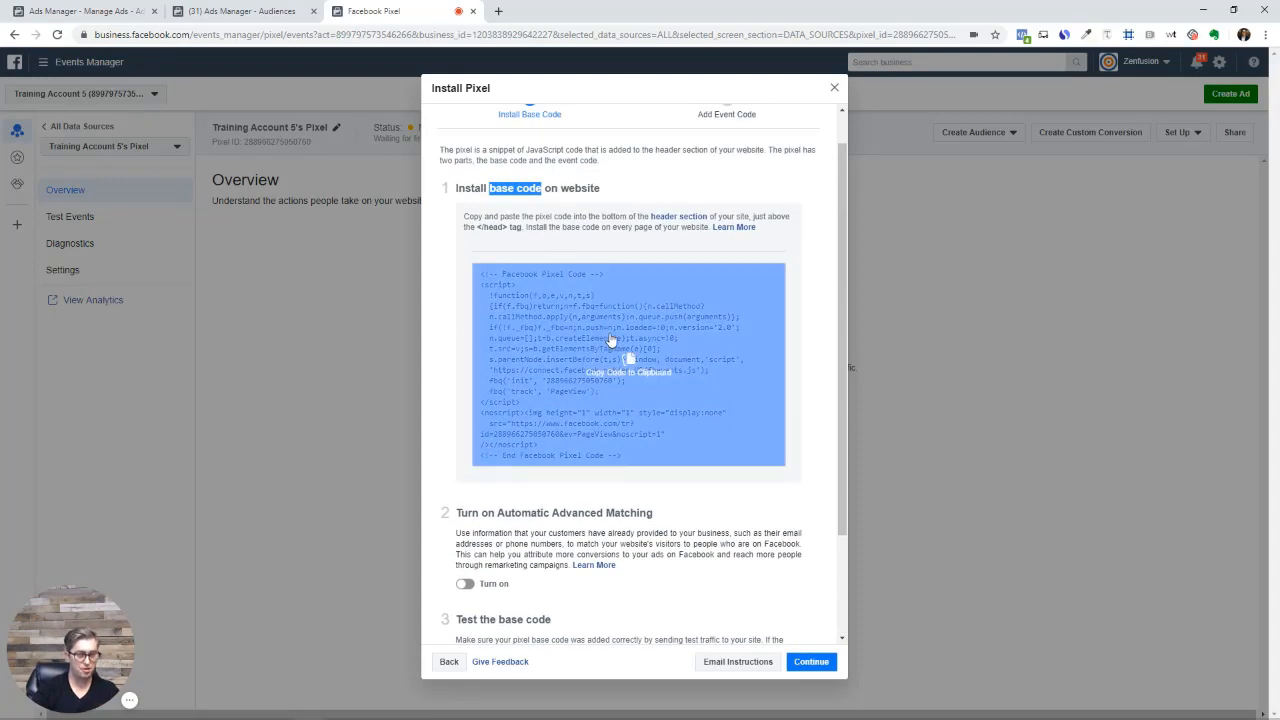
{"action": "scroll", "coordinate": [663, 449], "scroll_direction": "down", "scroll_amount": 3}
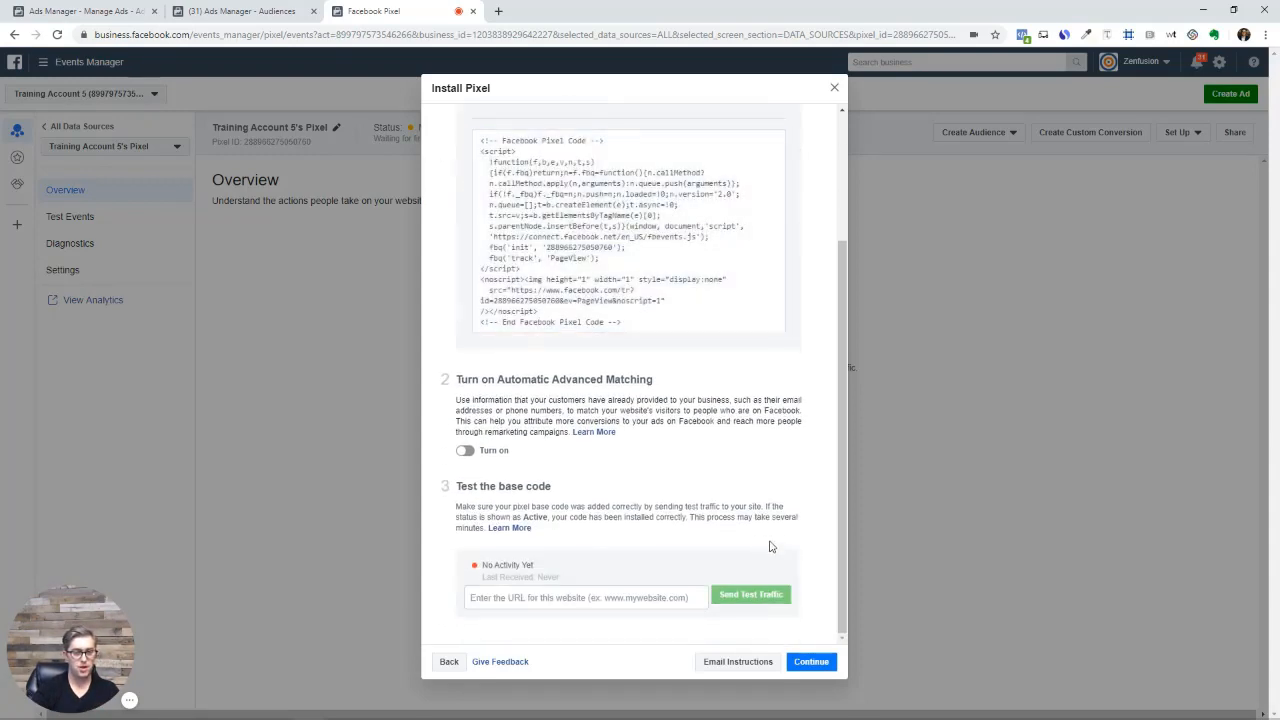
{"action": "left_click", "coordinate": [828, 661]}
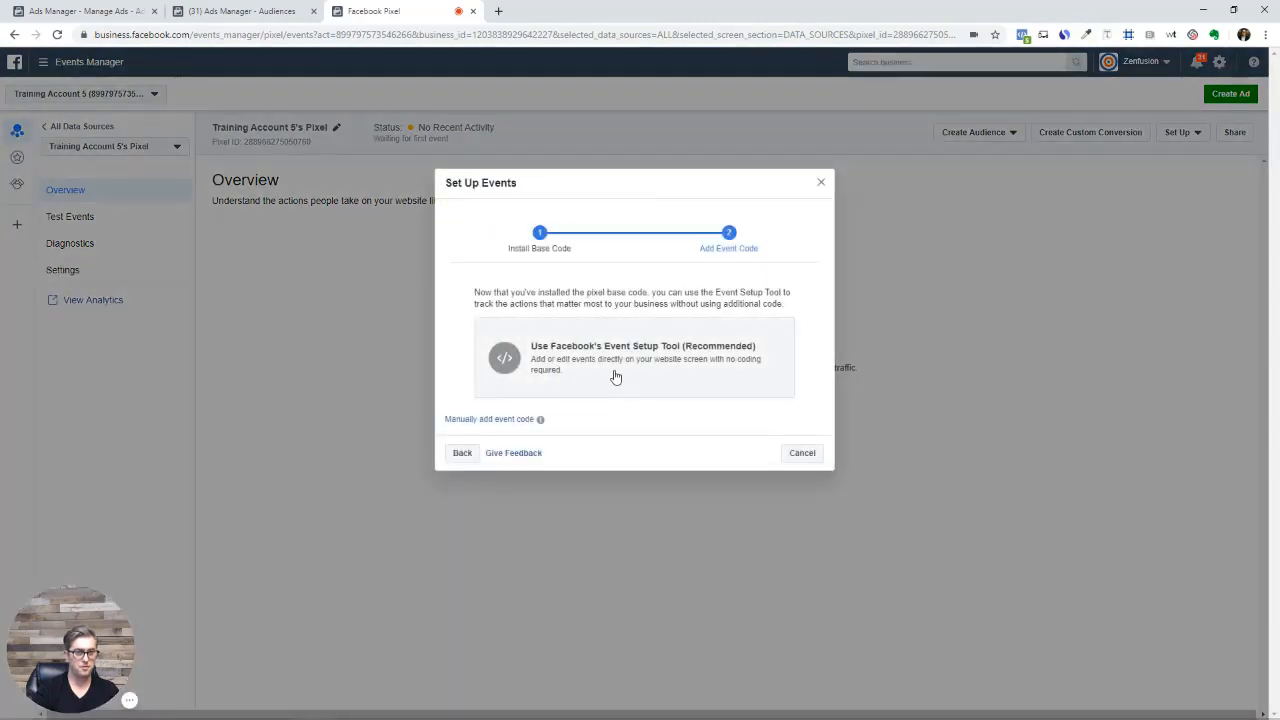
Choose Facebook's Event Setup Tool and enter the website's address
{"action": "left_click", "coordinate": [600, 371]}
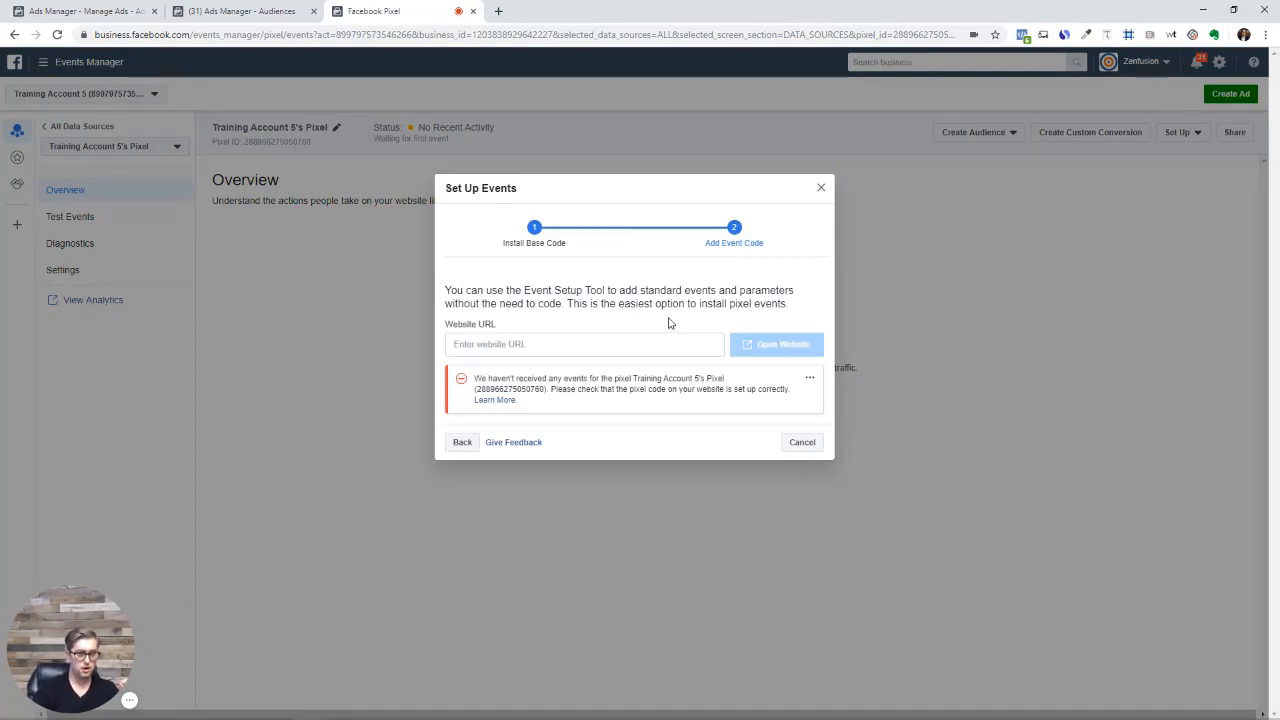
{"action": "left_click", "coordinate": [498, 343]}
{"action": "type", "text": "mitc"}
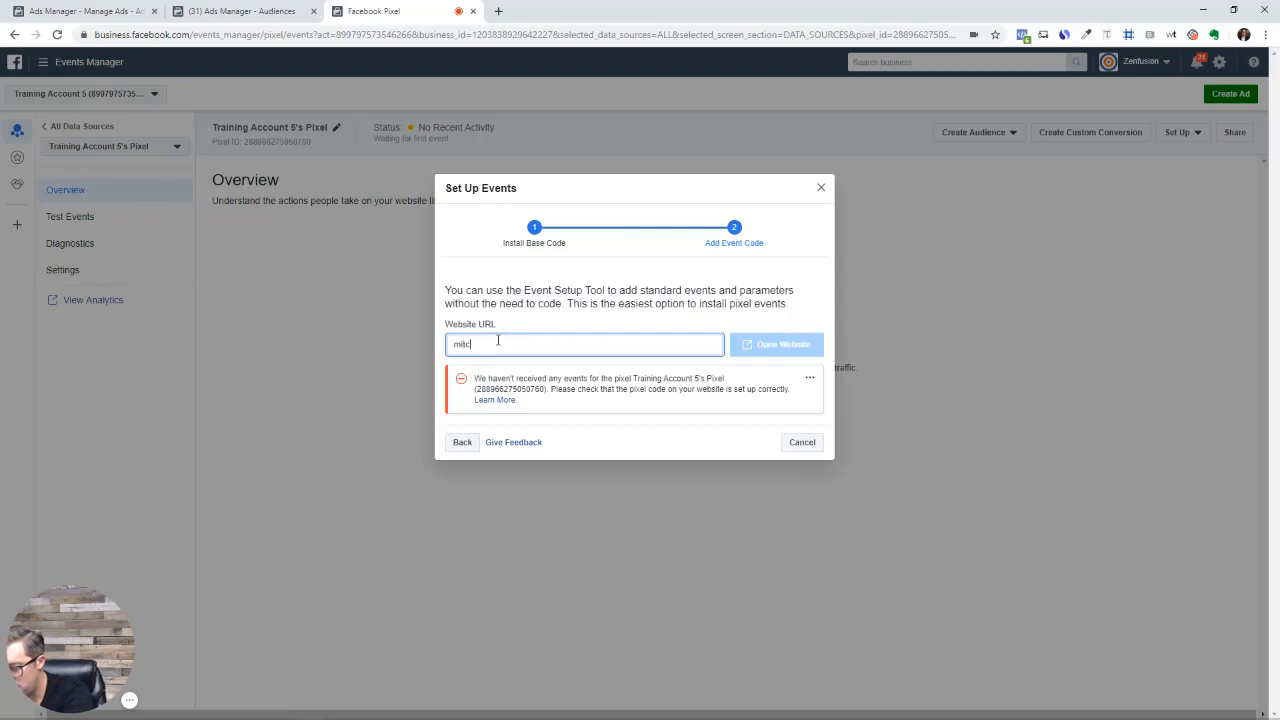
{"action": "type", "text": "hwilder.c"}
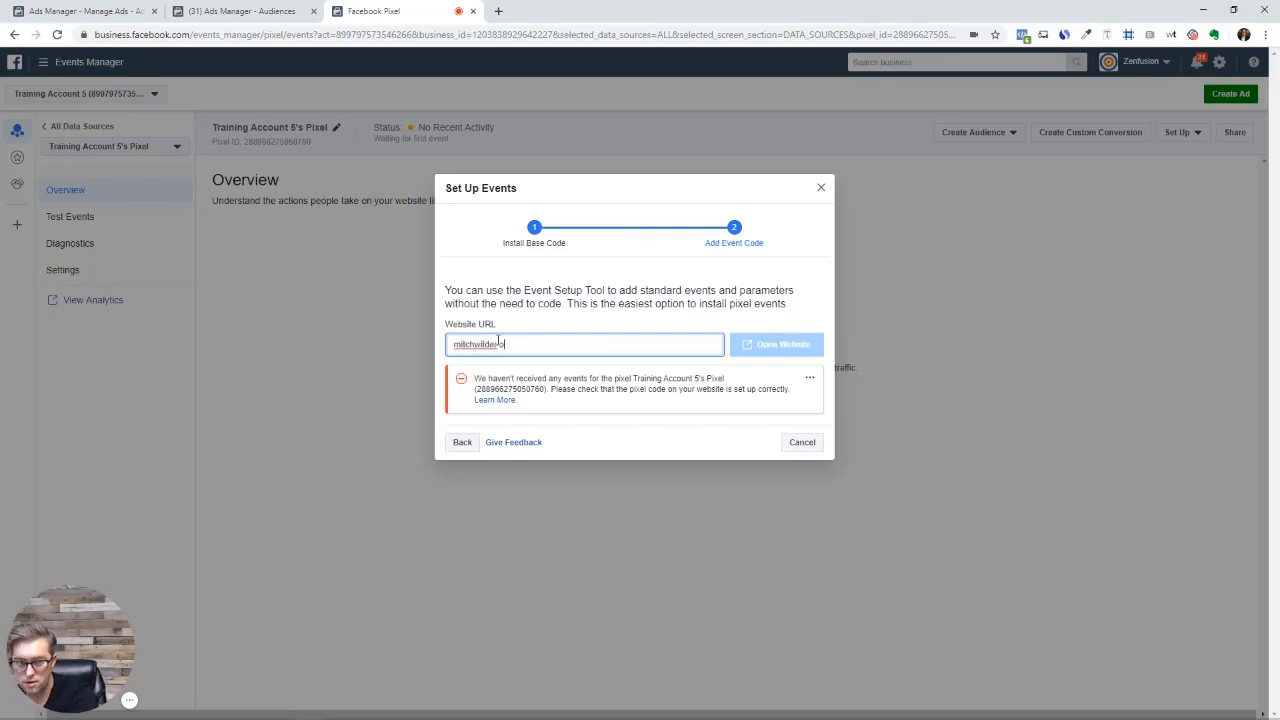
{"action": "type", "text": "om"}
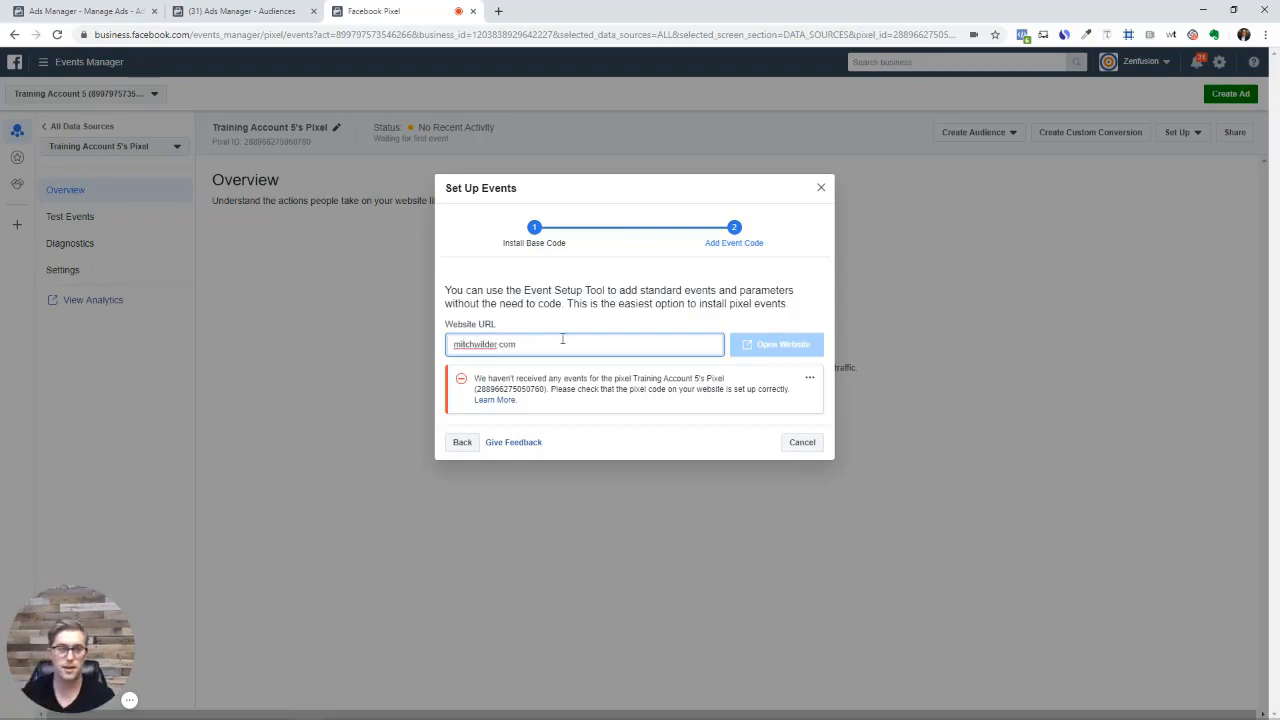
{"action": "left_click", "coordinate": [556, 404]}
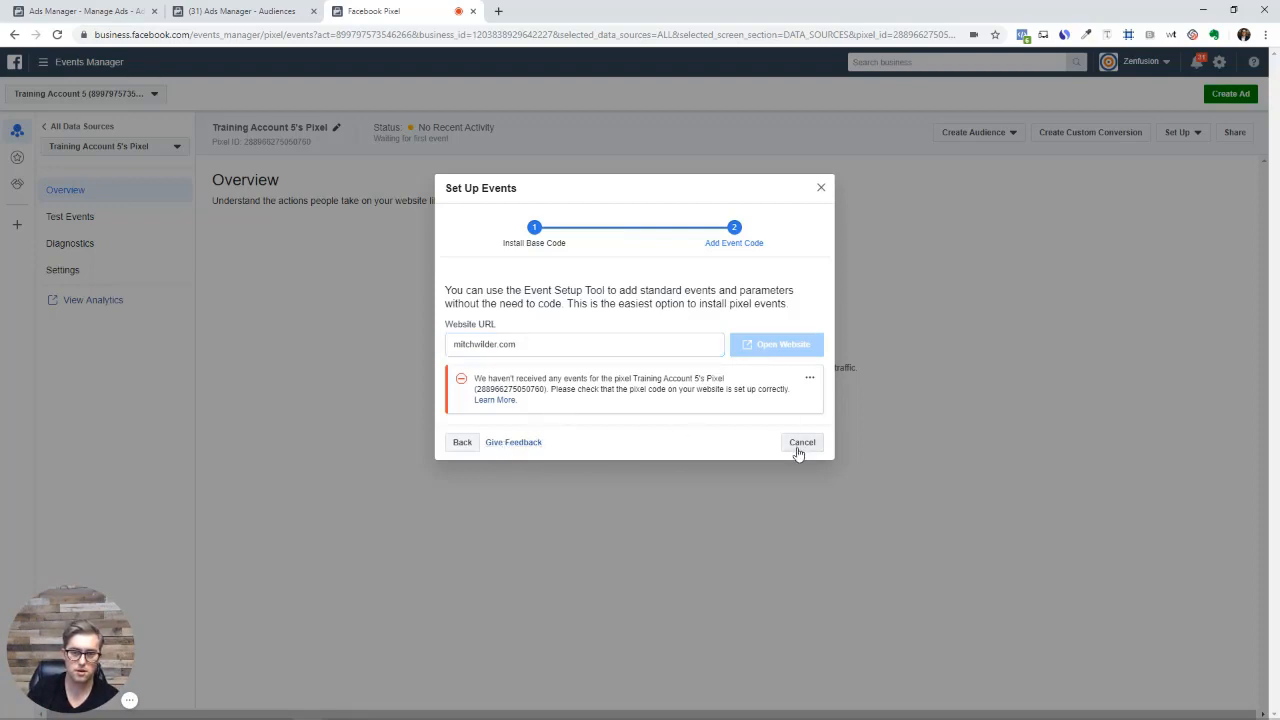
Close Set Up Events and rerun Set up Pixel with manual code installation, continuing past base code
{"action": "left_click", "coordinate": [821, 187]}
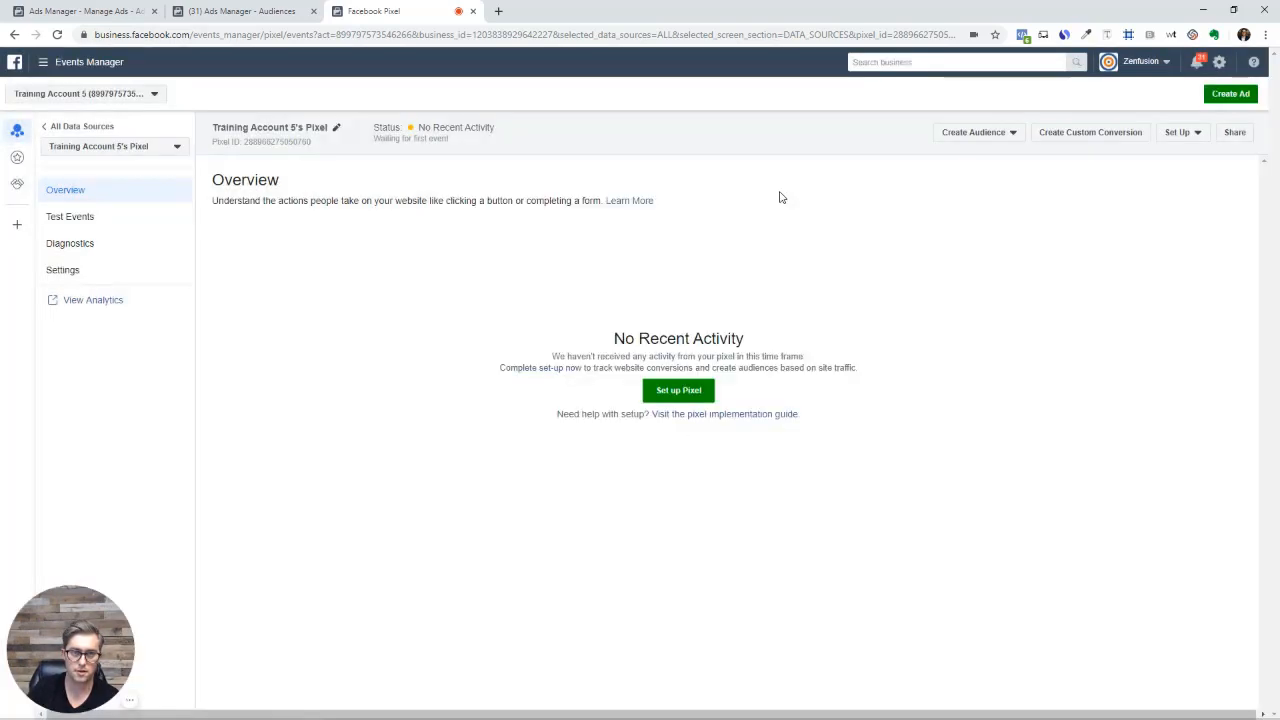
{"action": "left_click", "coordinate": [686, 392]}
{"action": "left_click", "coordinate": [610, 368]}
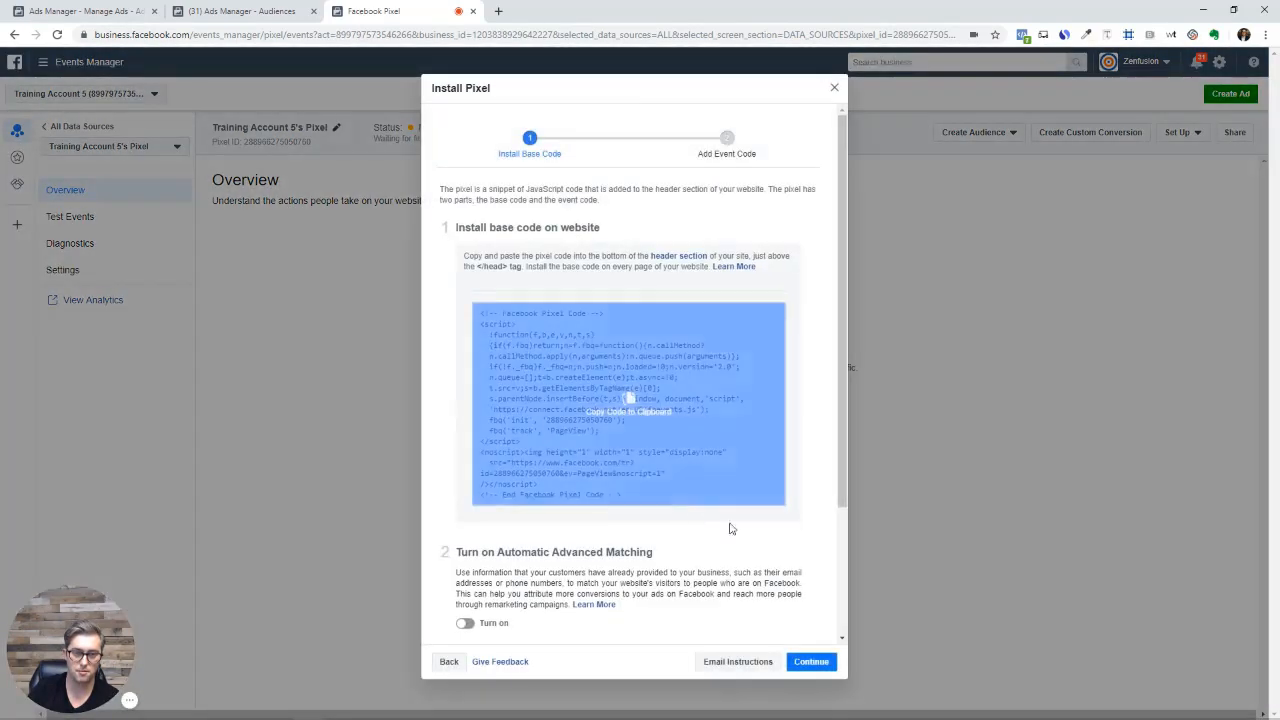
{"action": "left_click", "coordinate": [800, 663]}
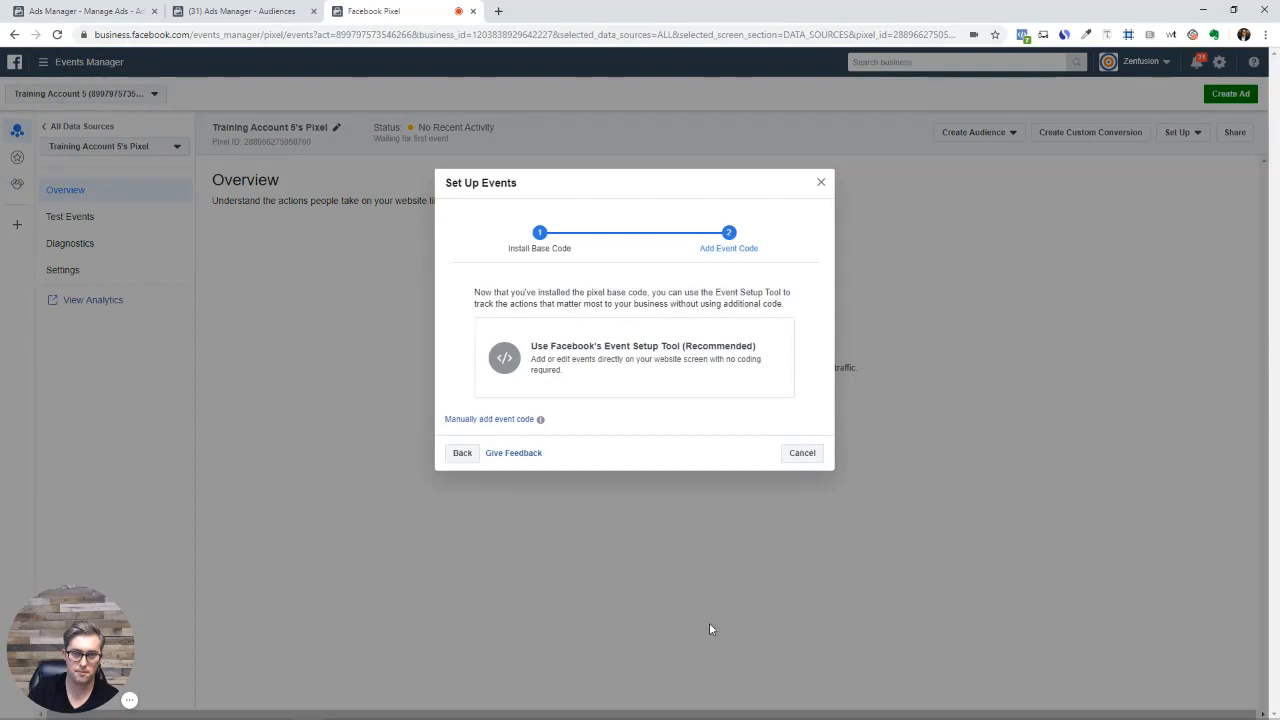
{"action": "left_click", "coordinate": [660, 600]}
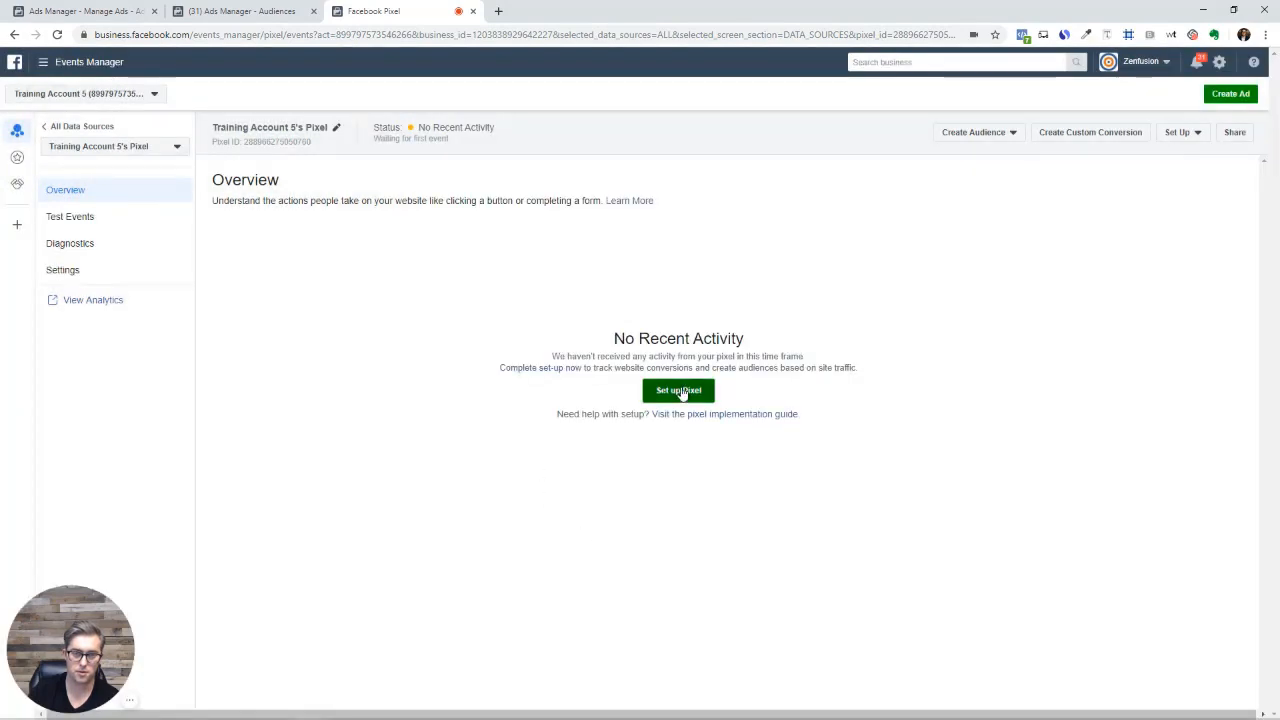
{"action": "left_click", "coordinate": [680, 391]}
{"action": "left_click", "coordinate": [578, 385]}
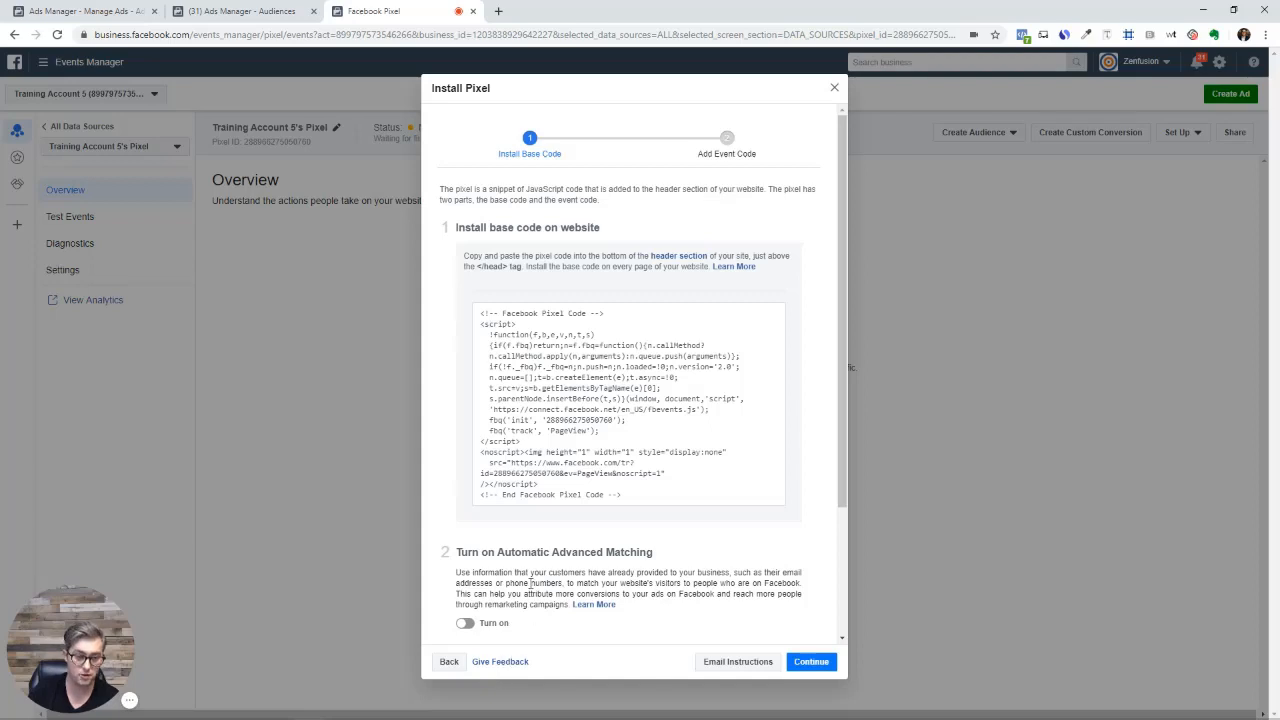
{"action": "scroll", "coordinate": [530, 583], "scroll_direction": "down", "scroll_amount": 3}
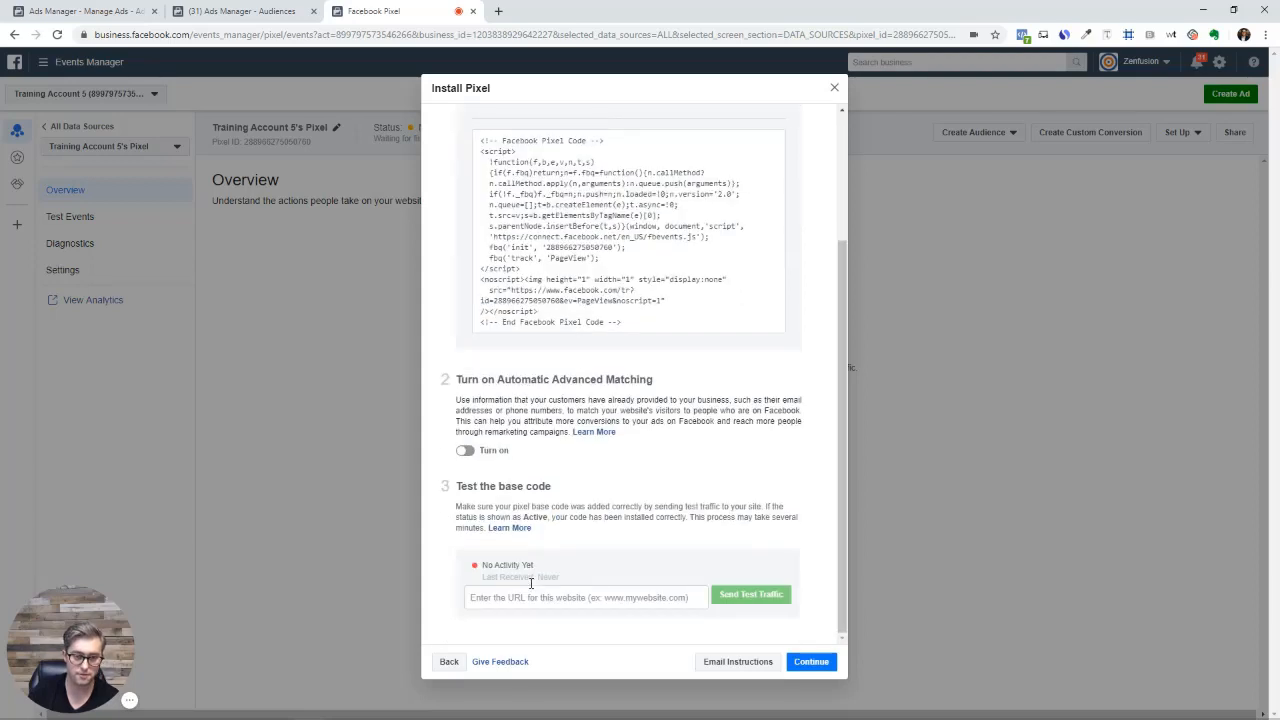
{"action": "left_click", "coordinate": [813, 668]}
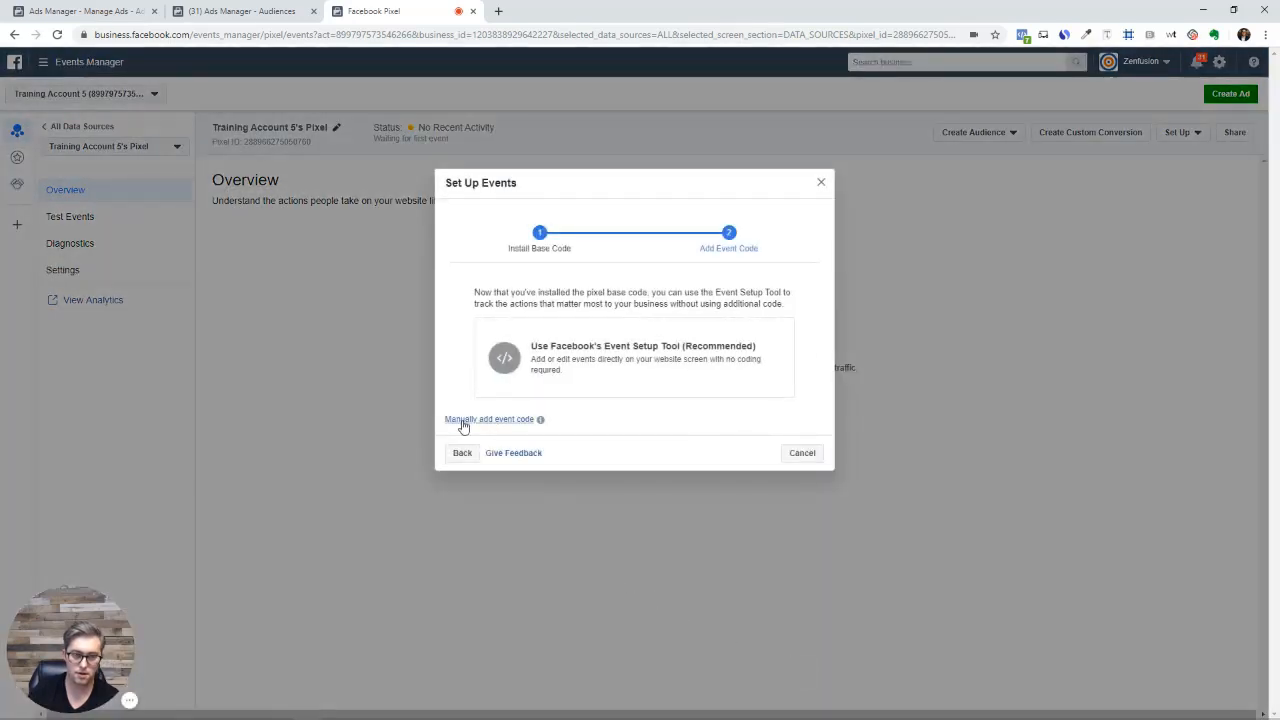
Pick Manually add event code, expand Add to Cart and copy its page-load script
{"action": "left_click", "coordinate": [463, 425]}
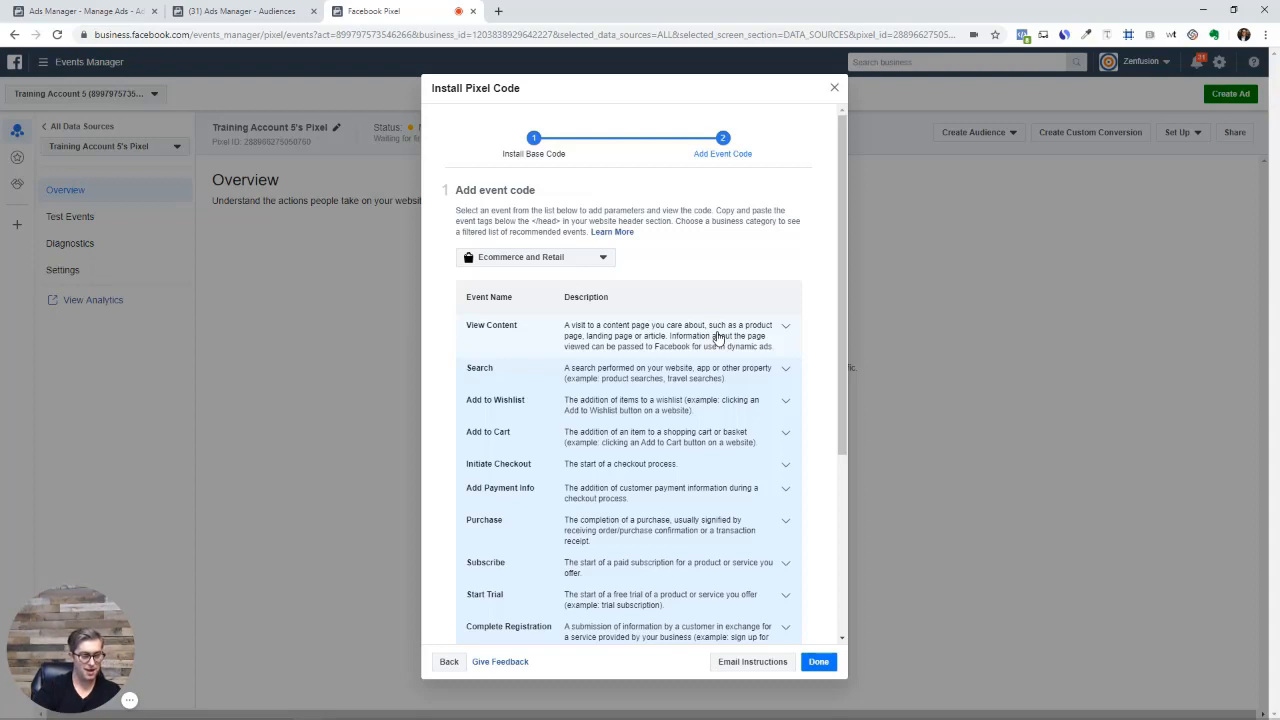
{"action": "left_click", "coordinate": [782, 437]}
{"action": "scroll", "coordinate": [650, 460], "scroll_direction": "down", "scroll_amount": 3}
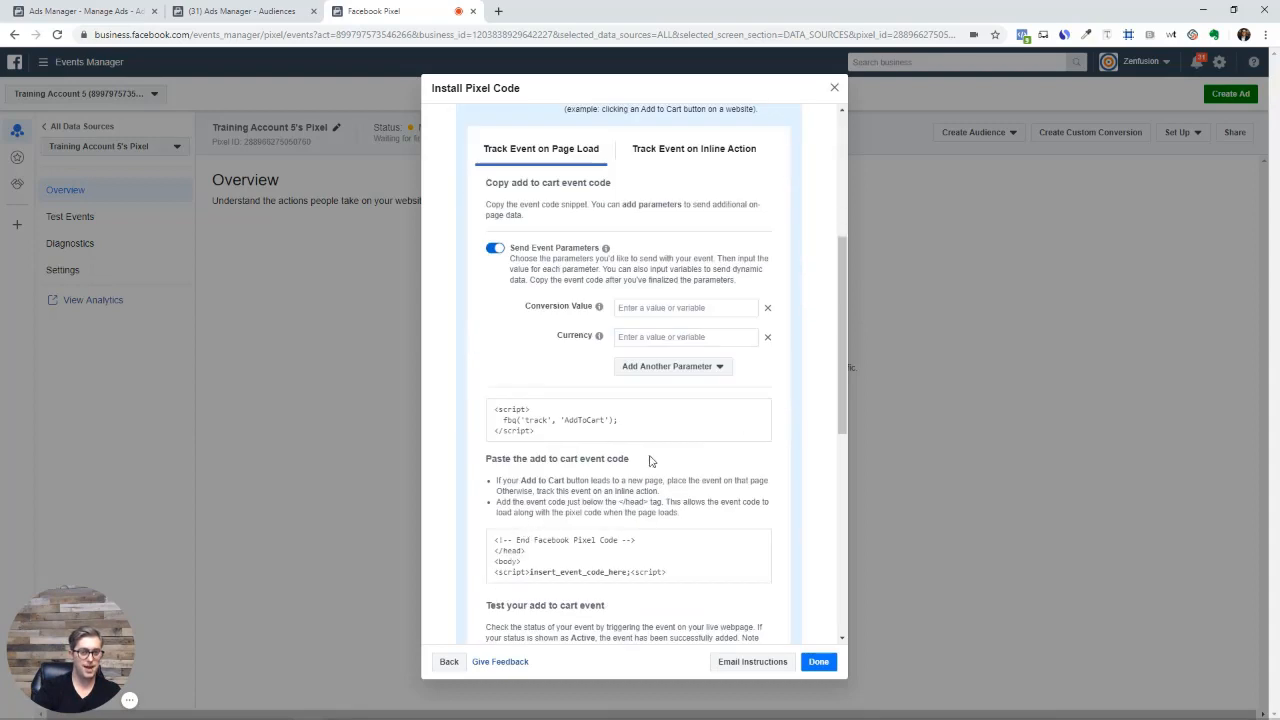
{"action": "left_click", "coordinate": [520, 438]}
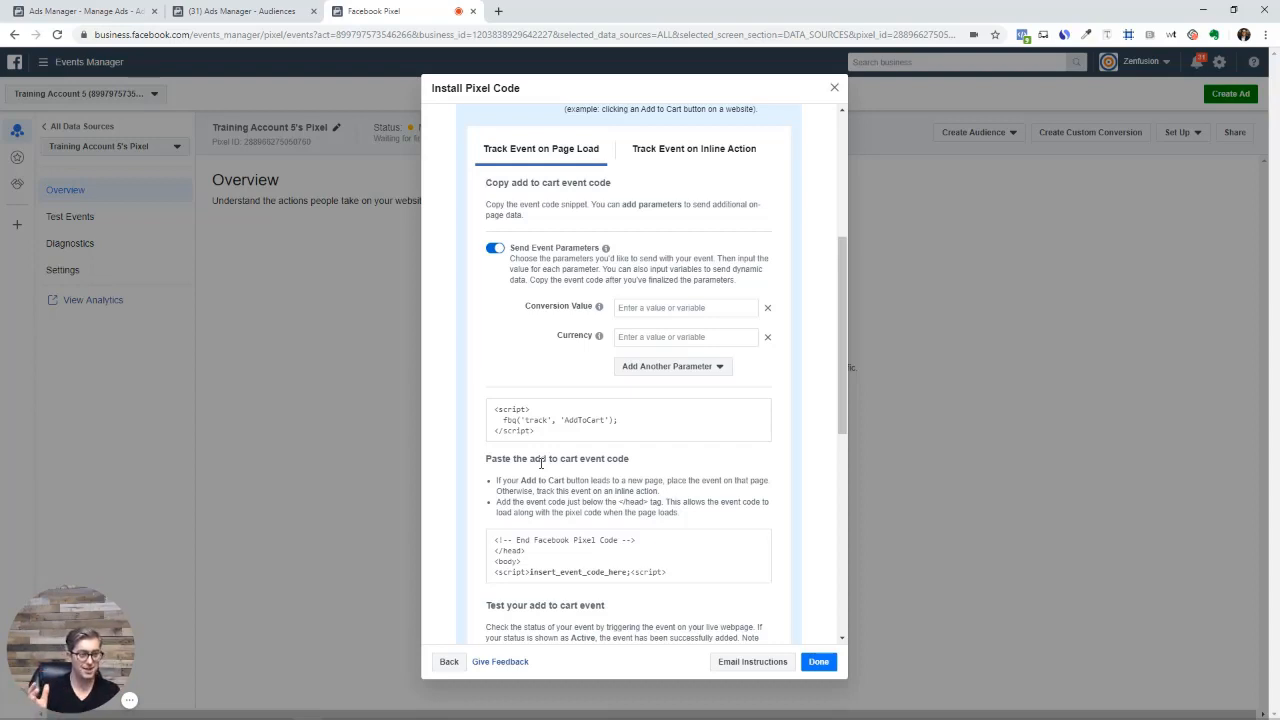
{"action": "scroll", "coordinate": [507, 264], "scroll_direction": "up", "scroll_amount": 3}
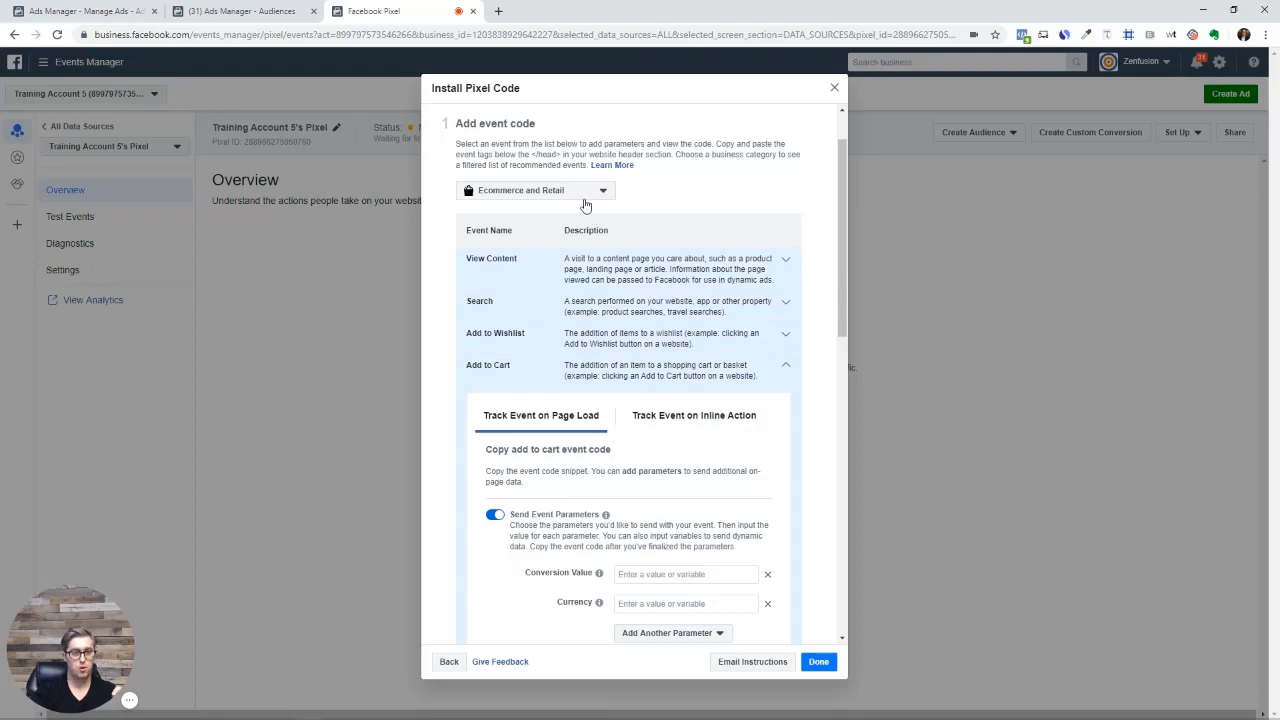
Set the business category to Other Business Category and collapse the Add to Cart event details
{"action": "left_click", "coordinate": [587, 195]}
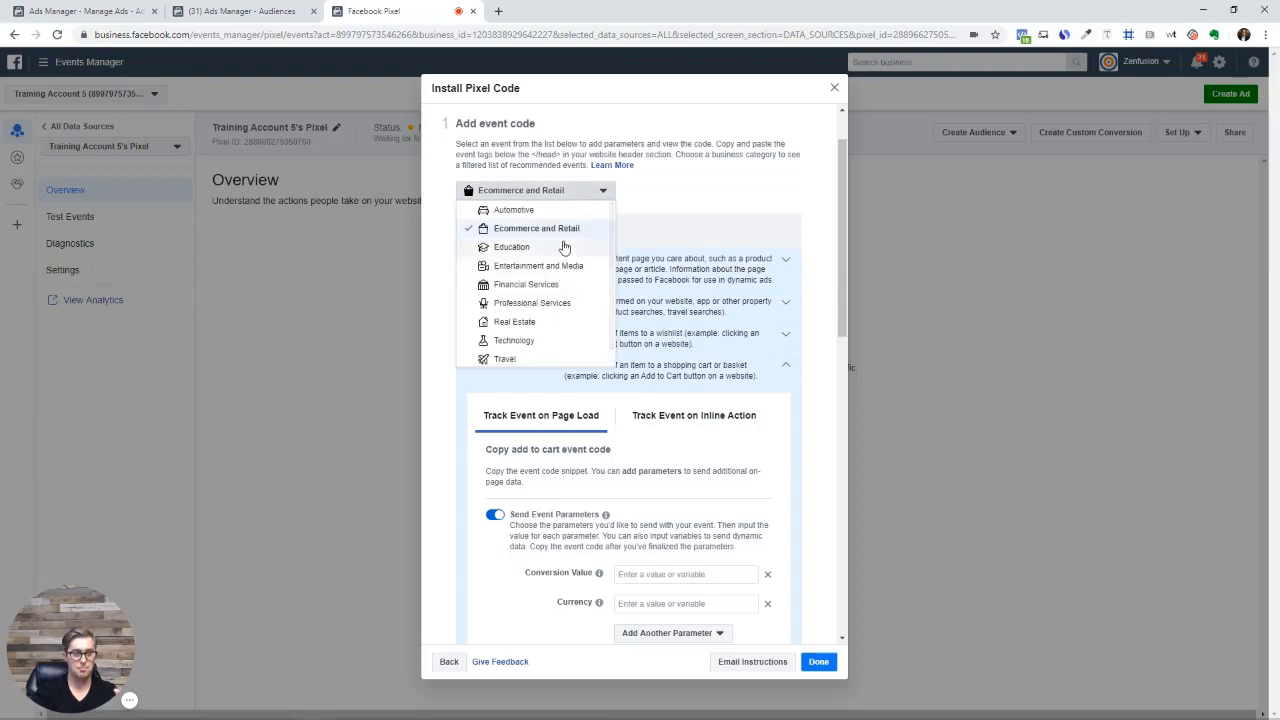
{"action": "scroll", "coordinate": [561, 256], "scroll_direction": "down", "scroll_amount": 1}
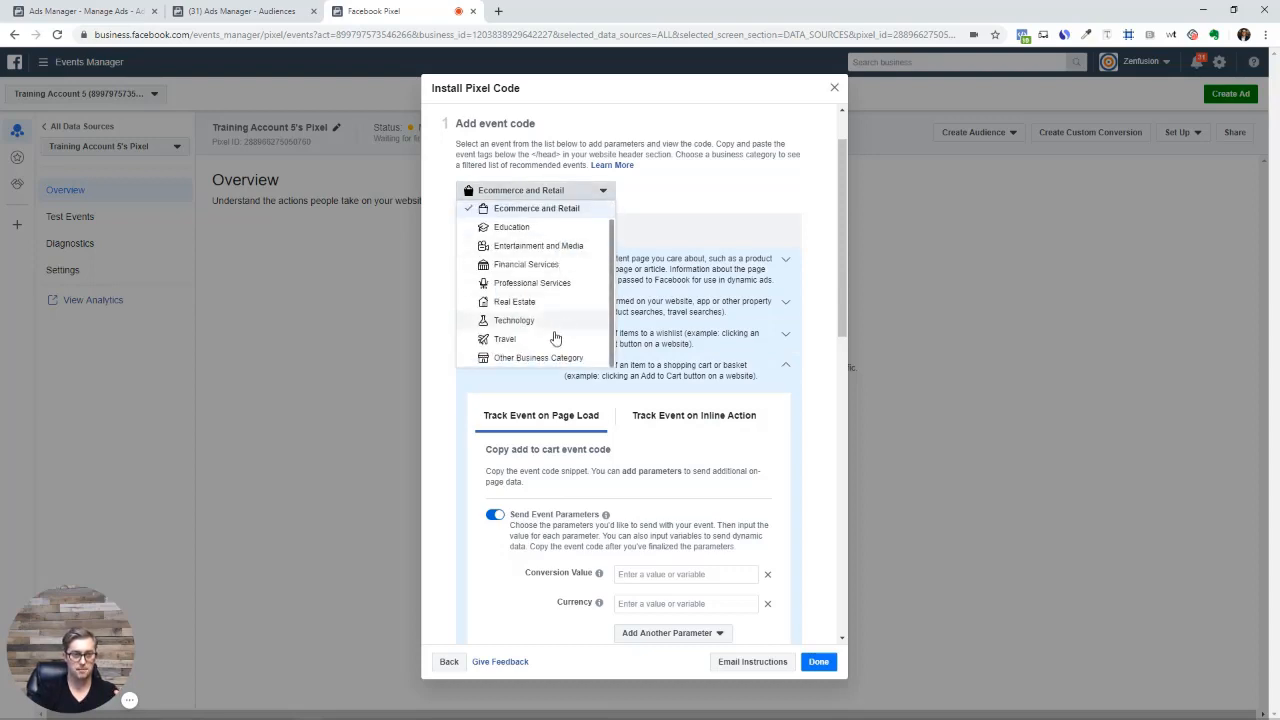
{"action": "left_click", "coordinate": [538, 357]}
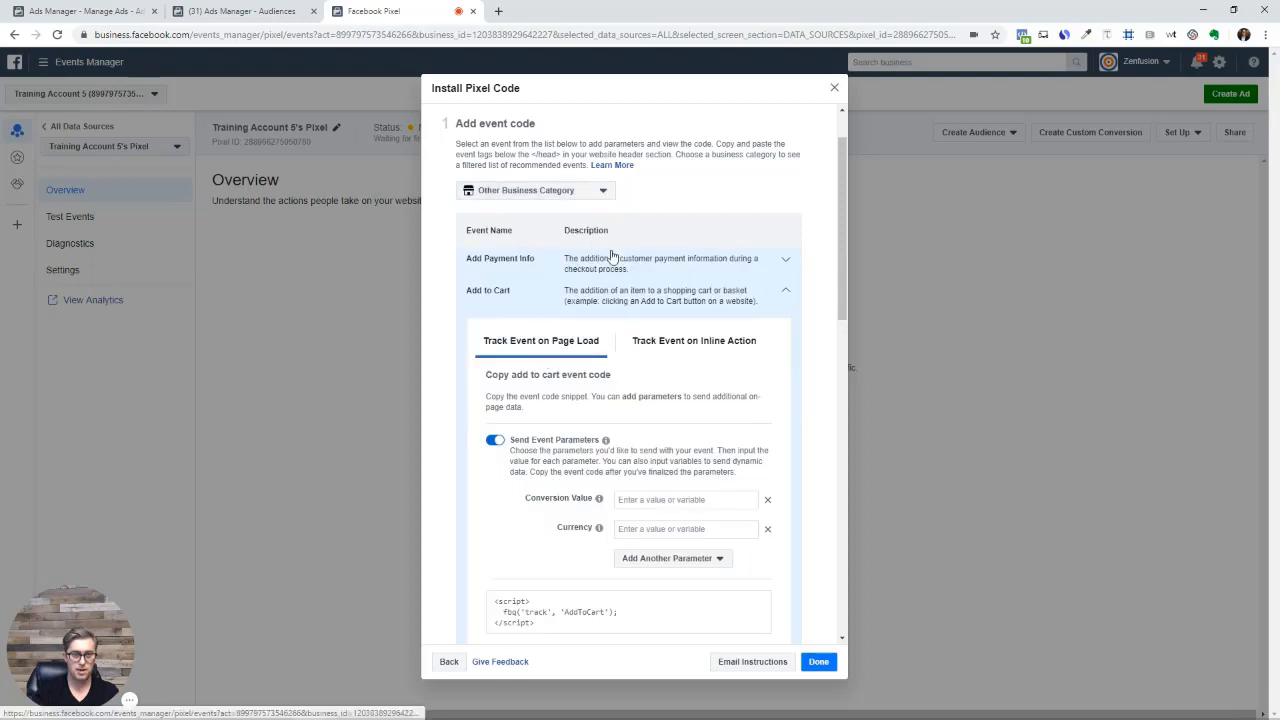
{"action": "left_click", "coordinate": [786, 290]}
Switch the business category filter to Real Estate
{"action": "scroll", "coordinate": [786, 297], "scroll_direction": "down", "scroll_amount": 3}
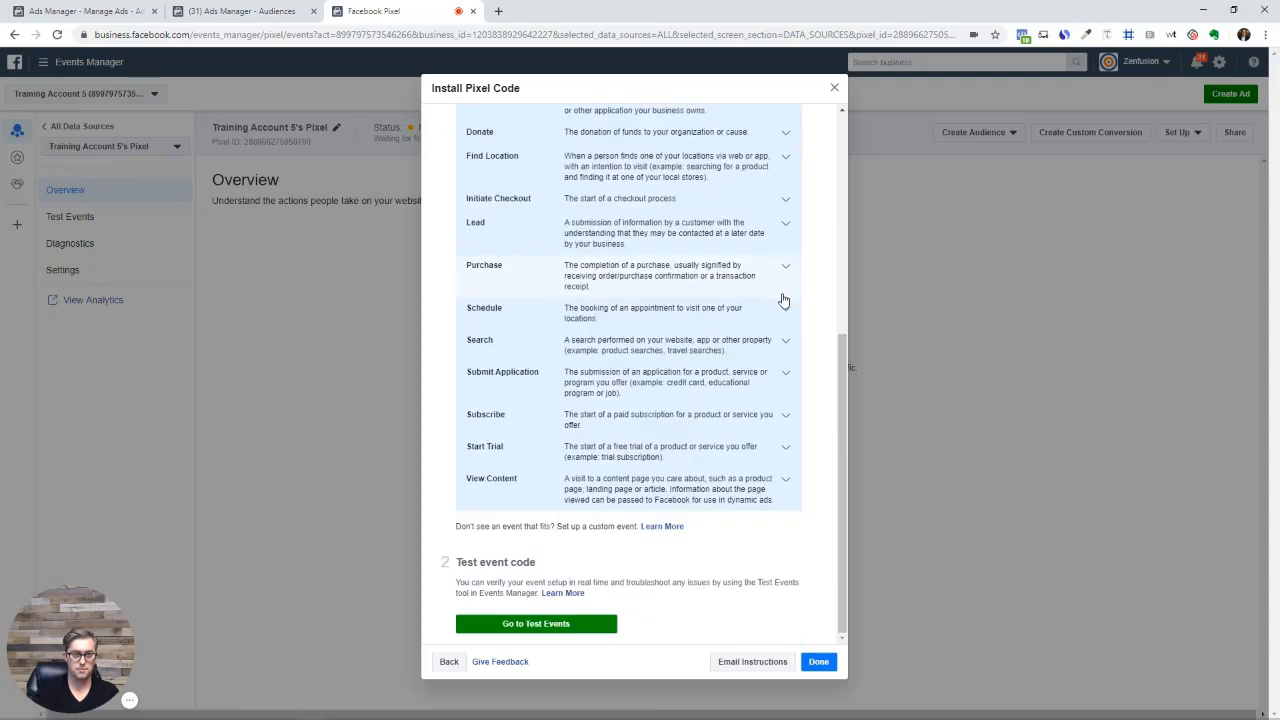
{"action": "scroll", "coordinate": [666, 371], "scroll_direction": "up", "scroll_amount": 4}
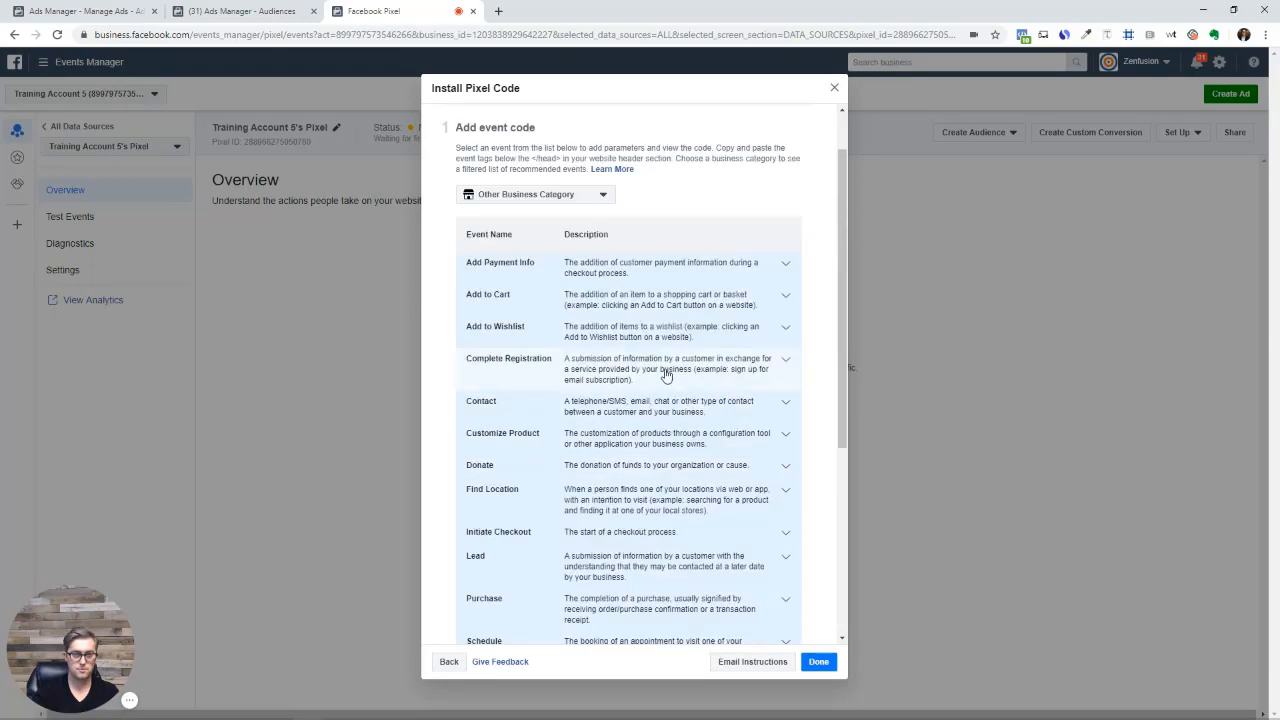
{"action": "left_click", "coordinate": [604, 197]}
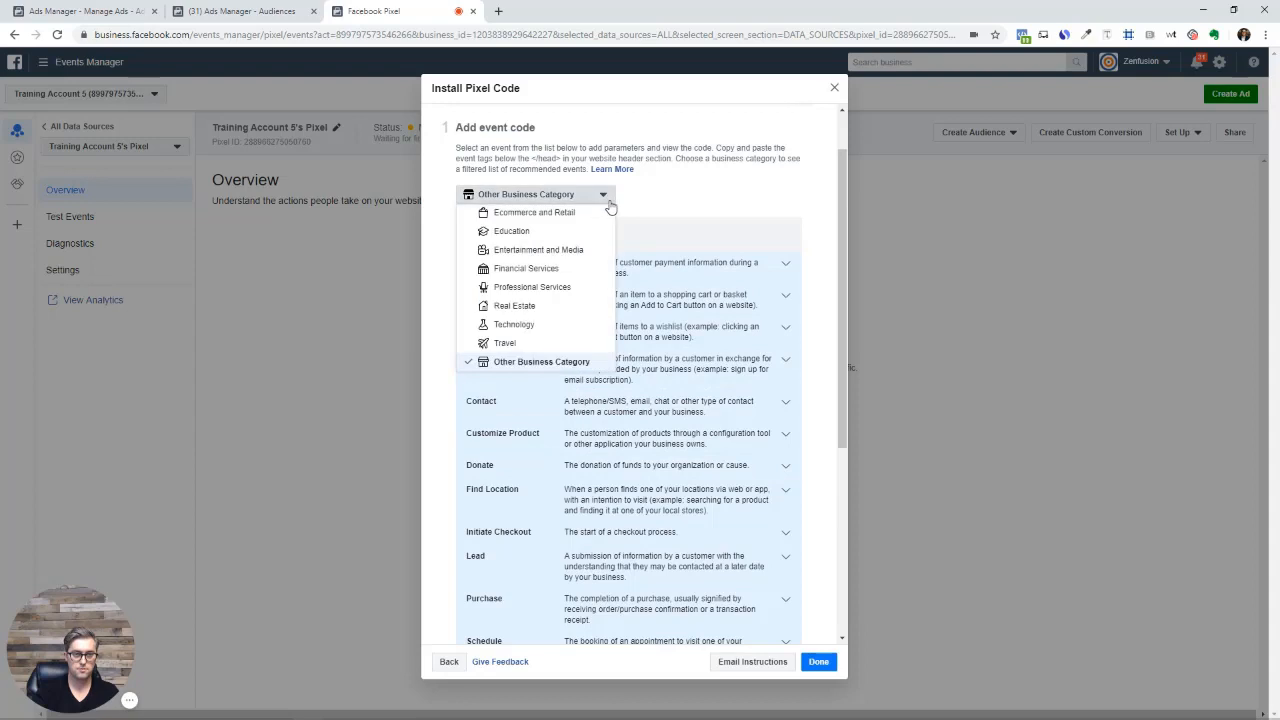
{"action": "left_click", "coordinate": [524, 305]}
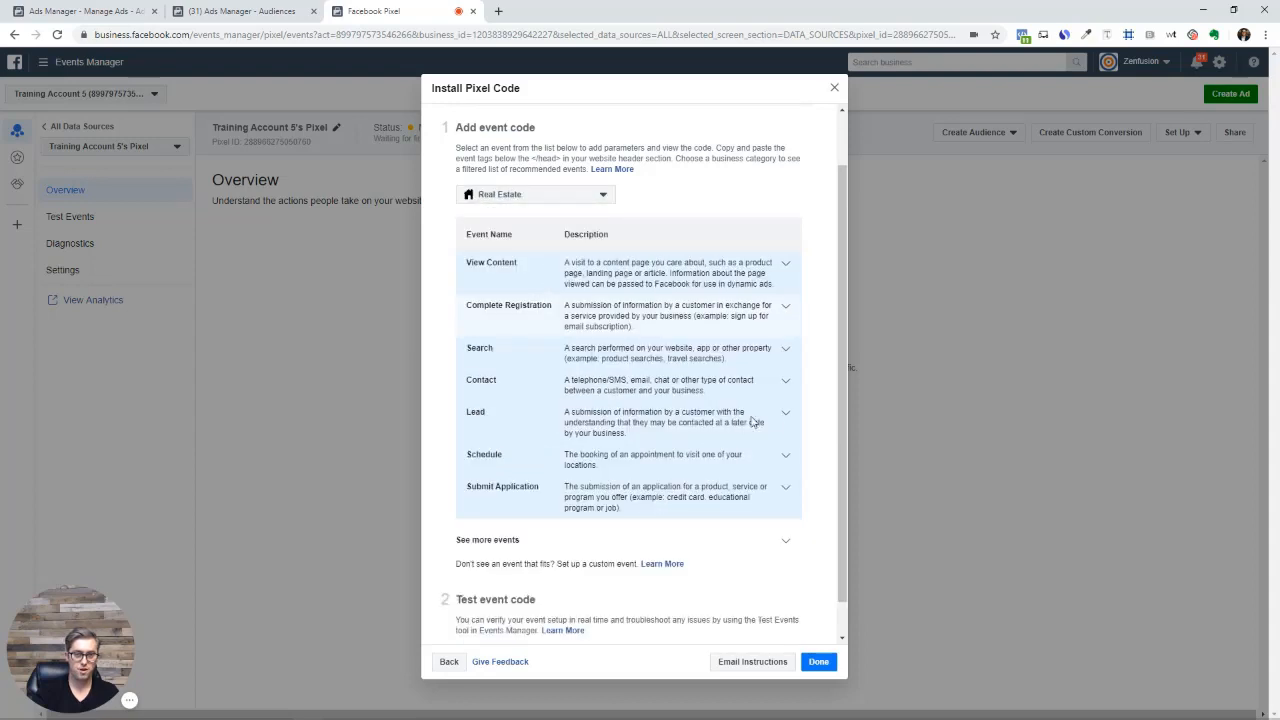